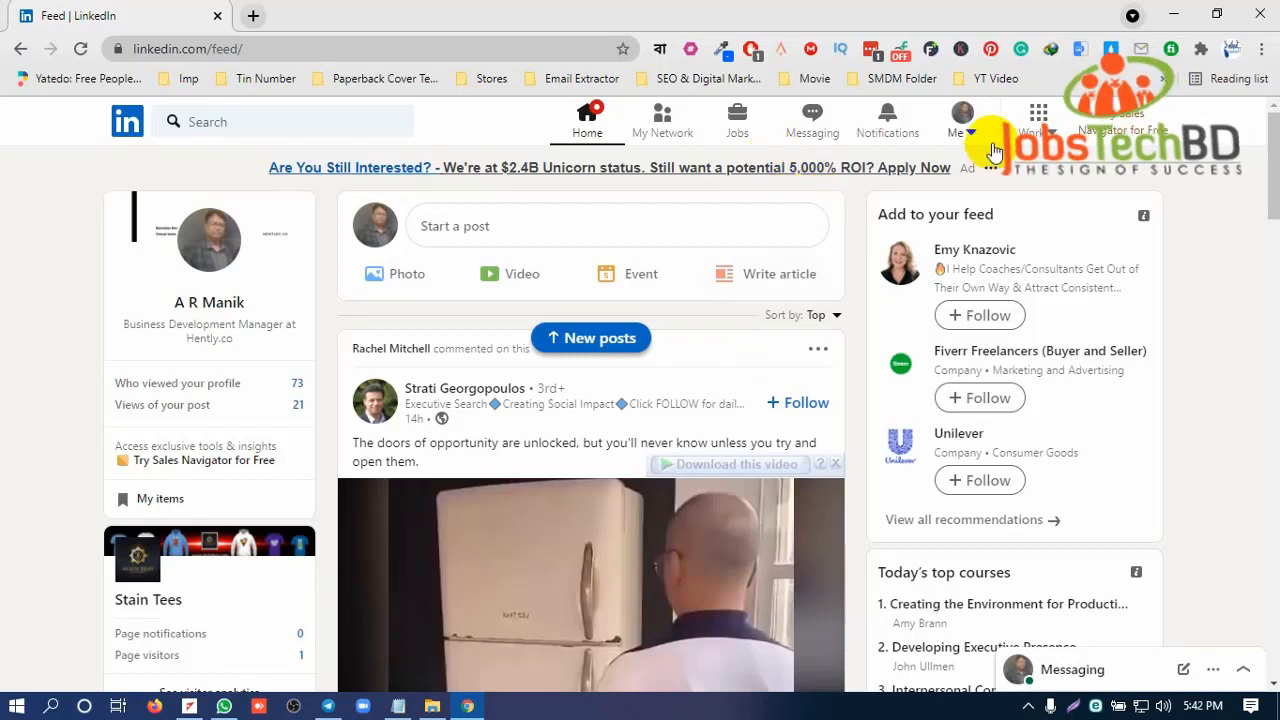
Step: Open your own profile page and start editing its intro section
left_click(963, 125)
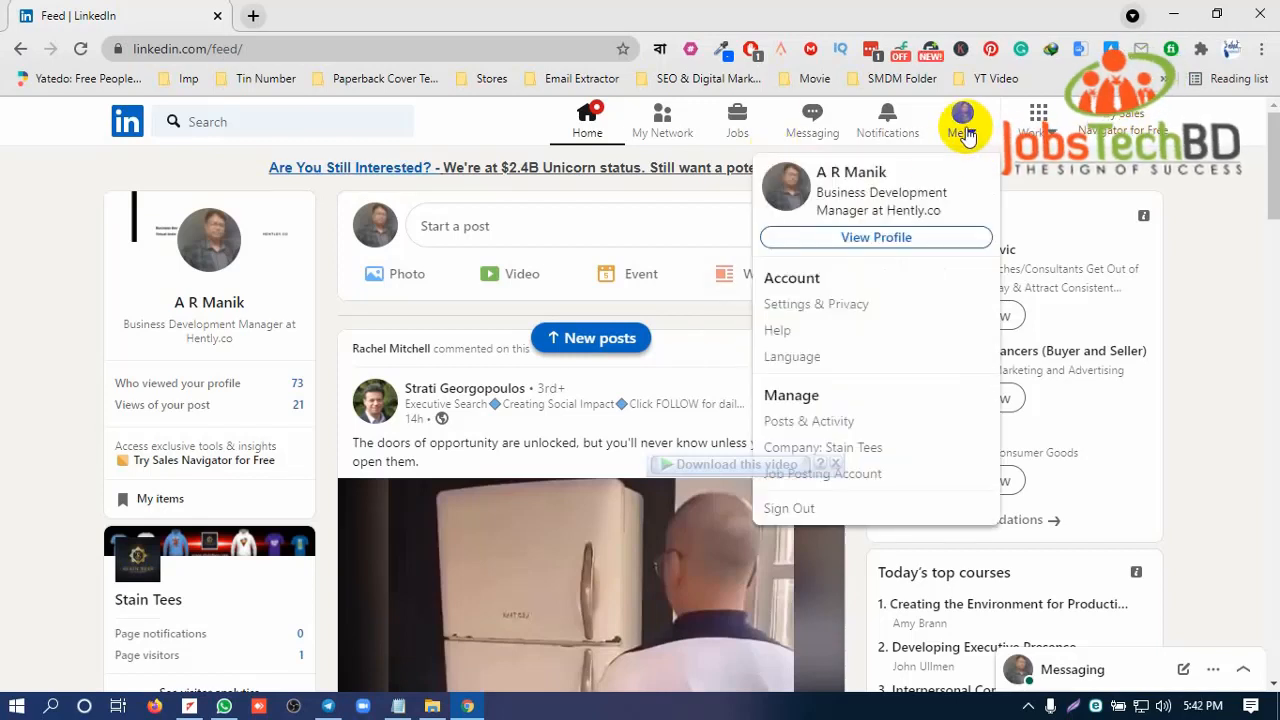
left_click(855, 245)
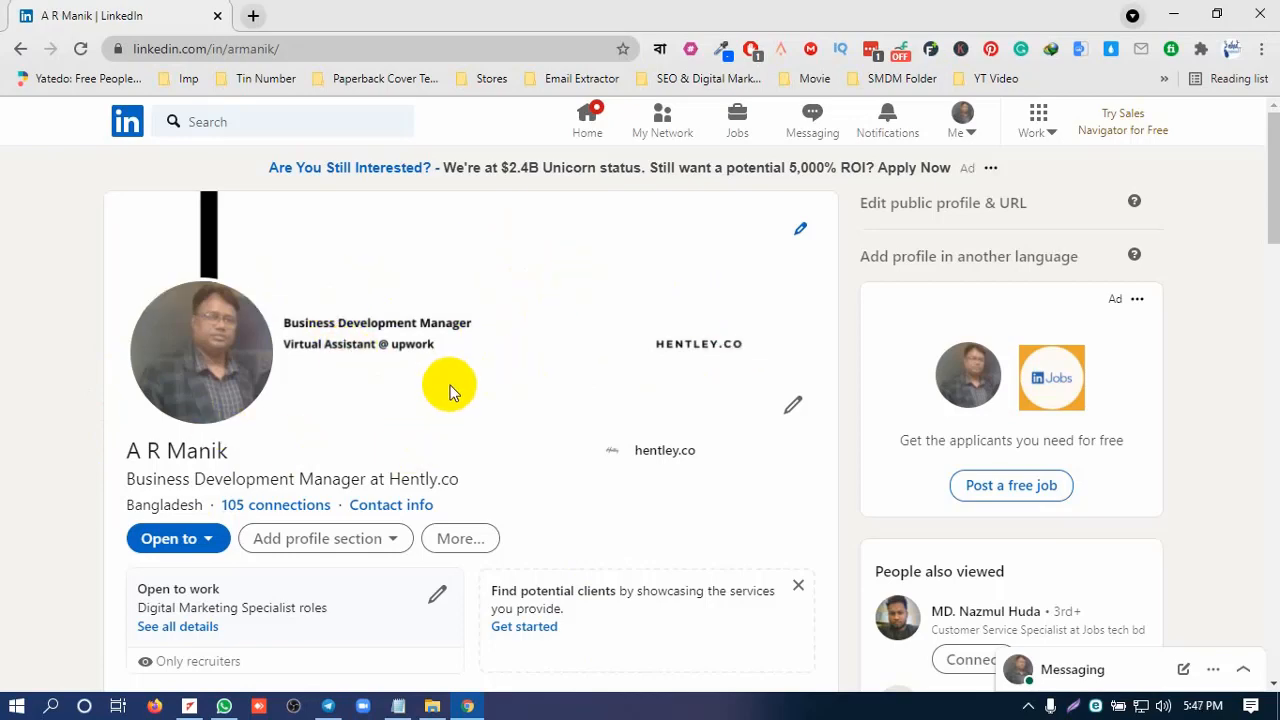
scroll(457, 394, "down", 2)
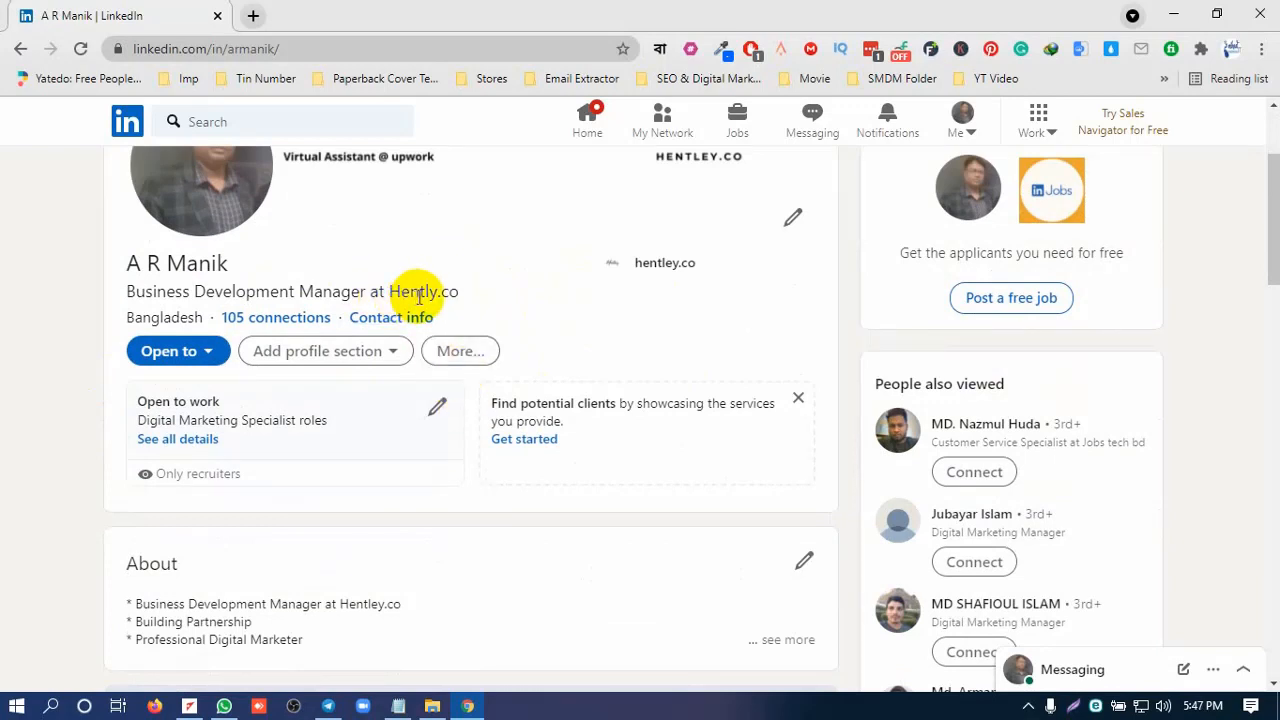
left_click(793, 220)
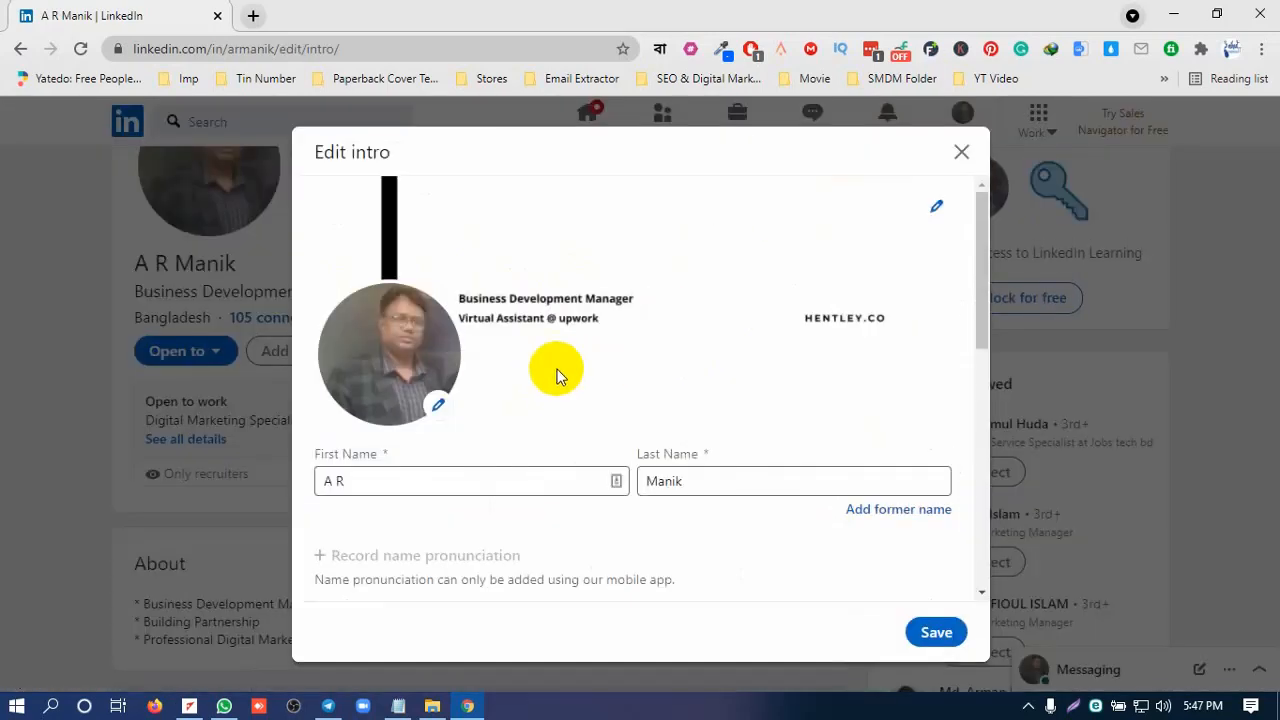
Step: Append "| Professional Digital Marketing Solution" to the end of the profile headline
scroll(553, 390, "down", 2)
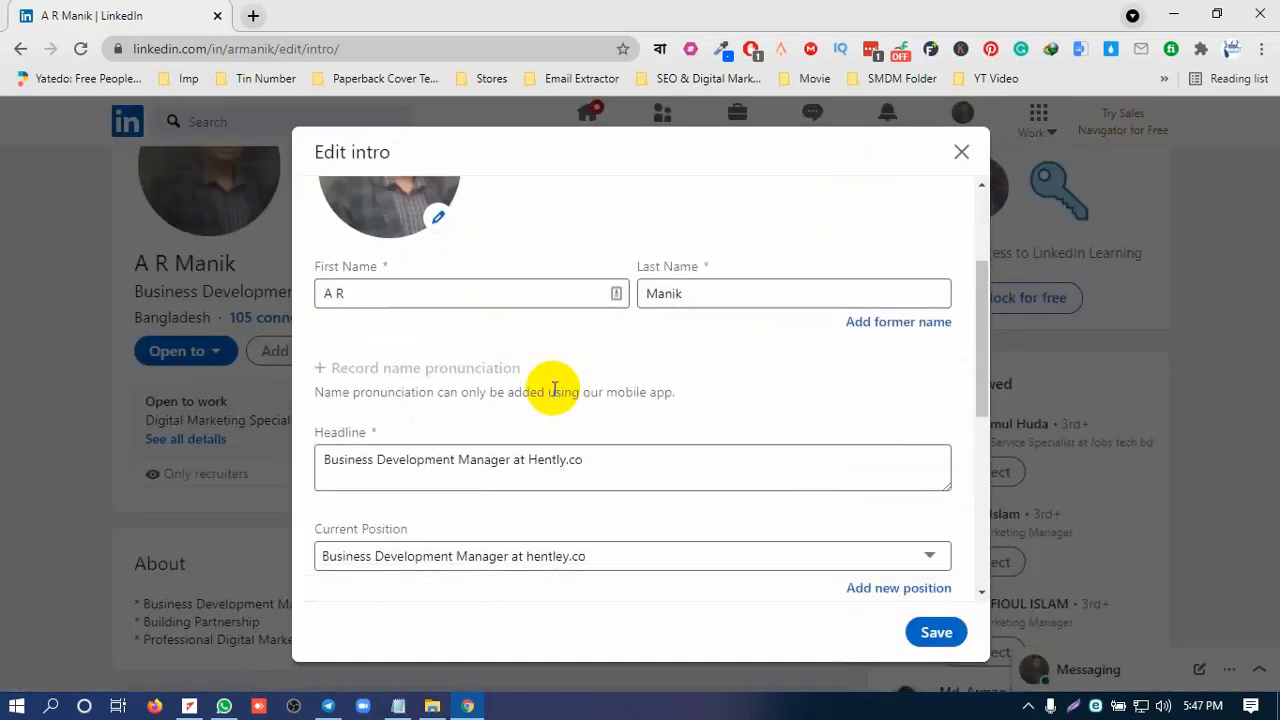
left_click(588, 457)
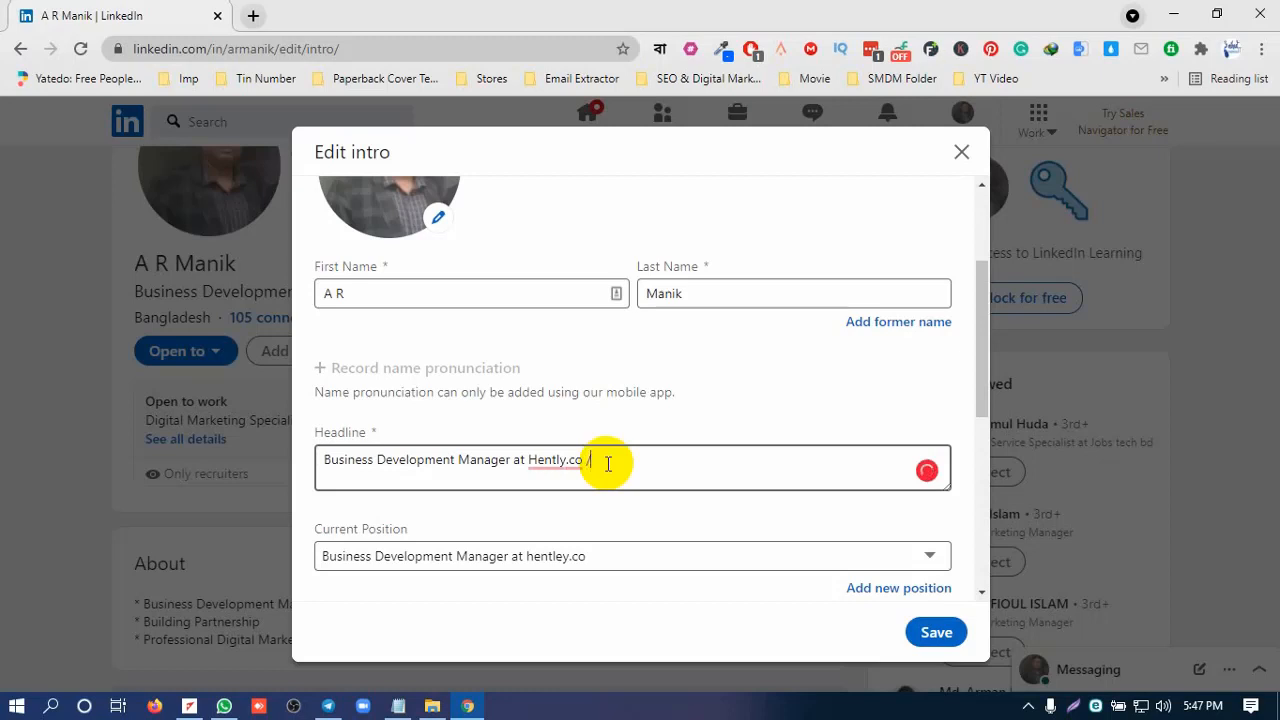
key("BackSpace")
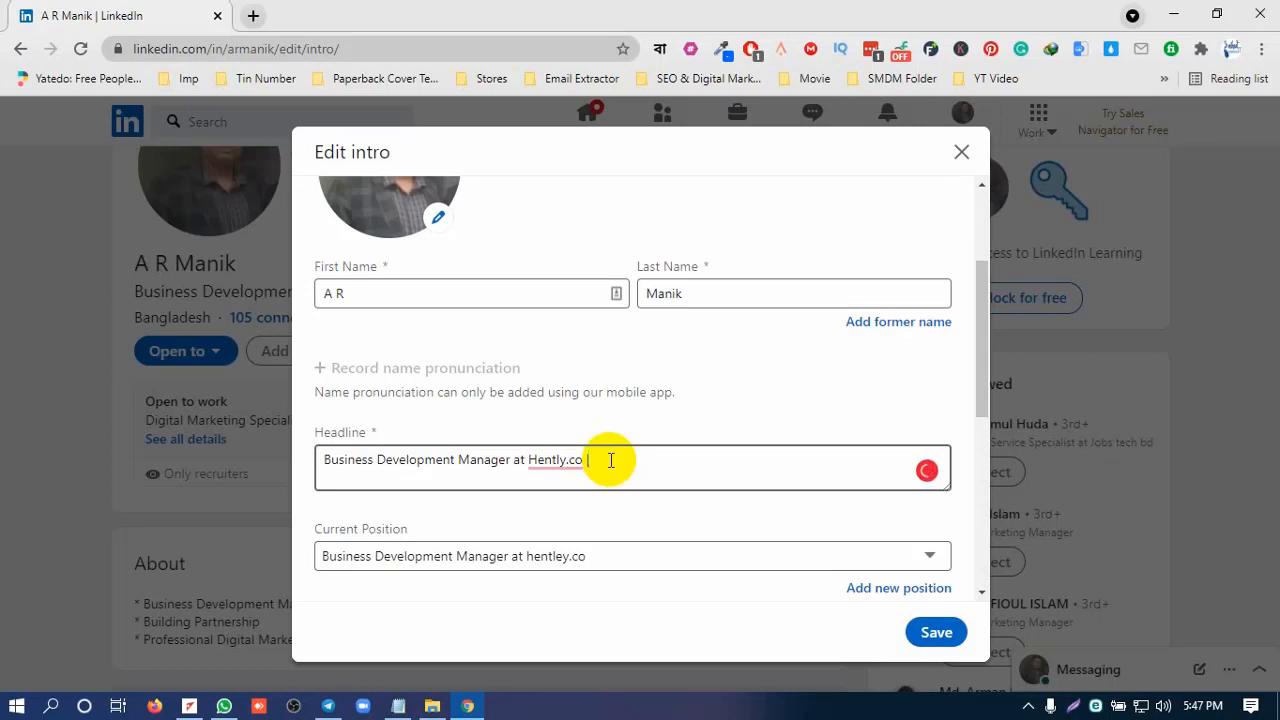
type("|")
key("BackSpace")
key("BackSpace")
type("| Professional")
type("Digita")
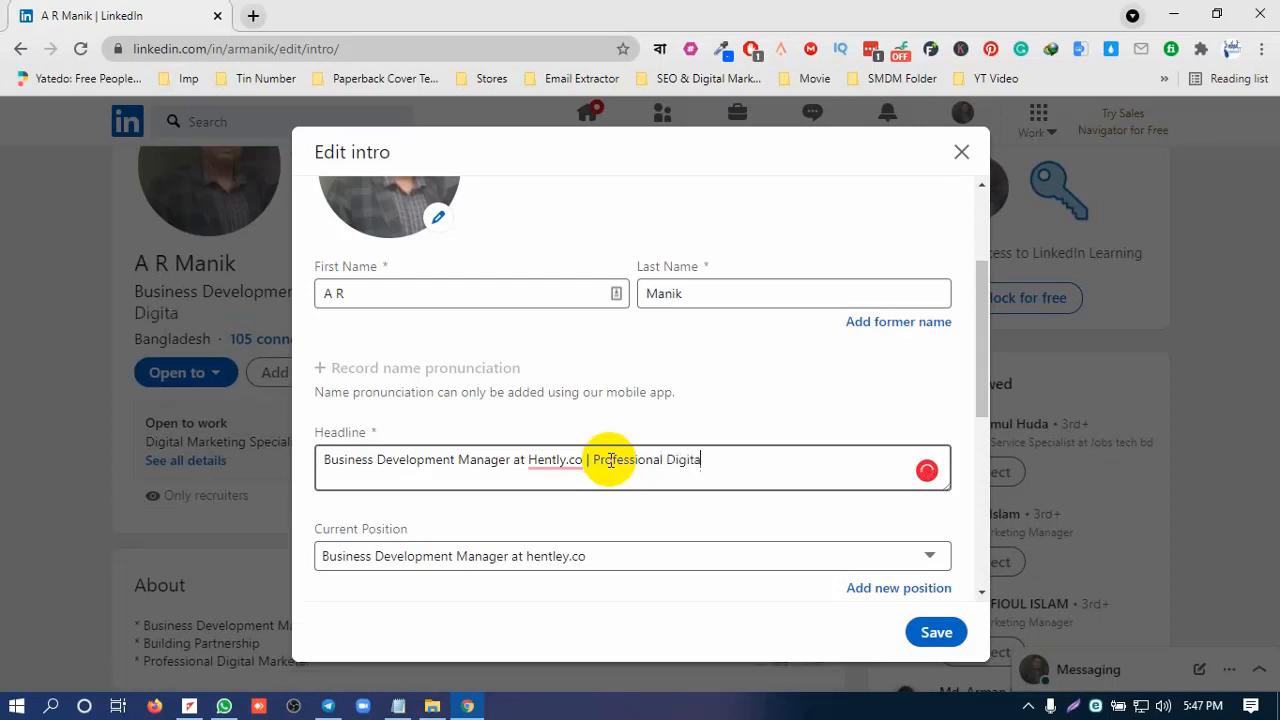
type("l Marke")
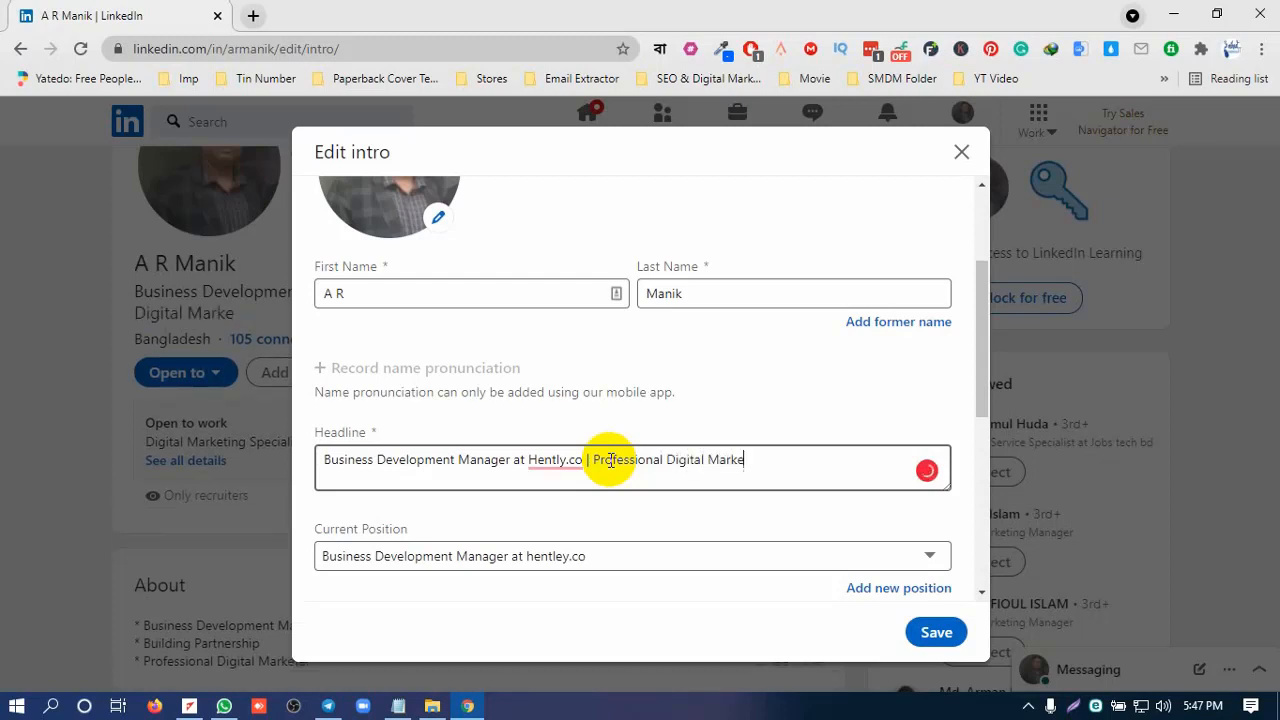
type("ting Solution")
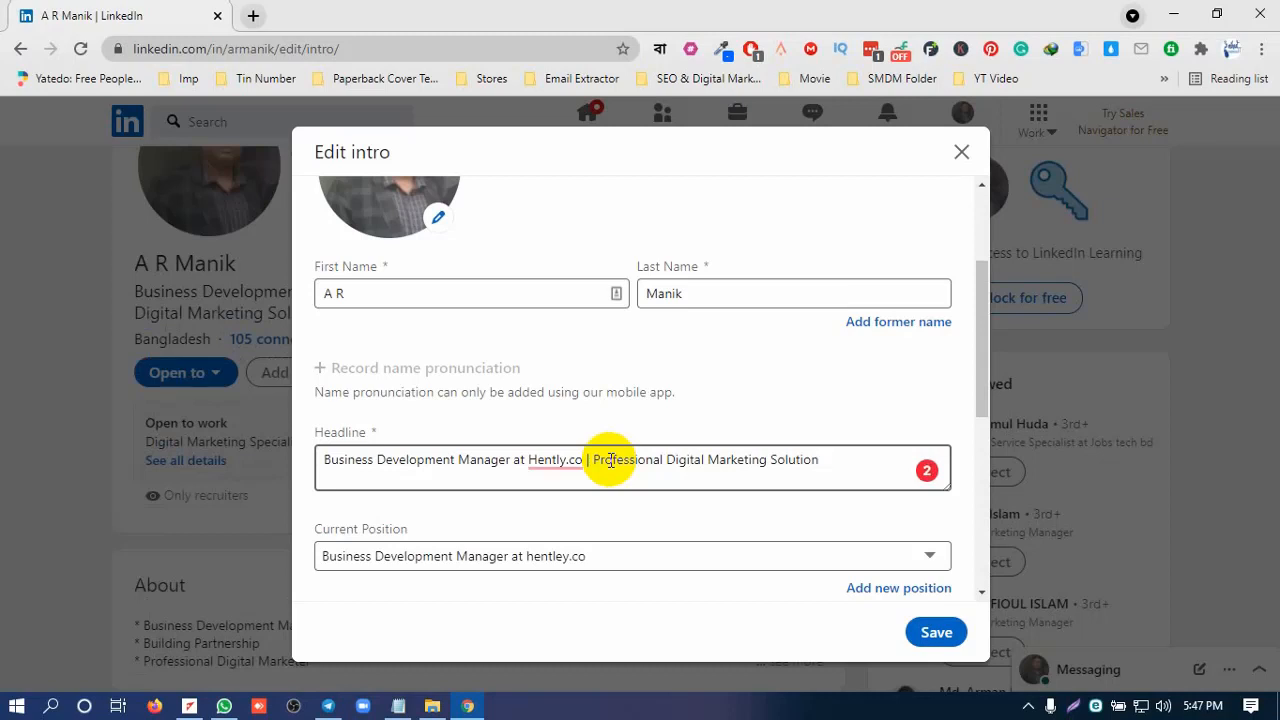
Step: Replace "Marketing Solution" at the end of the headline with "Marketer | Freelancer at upwork" and save the intro
key("BackSpace")
key("BackSpace")
key("BackSpace")
key("BackSpace")
key("BackSpace")
key("BackSpace")
key("BackSpace")
key("BackSpace")
key("BackSpace")
key("BackSpace")
type("er")
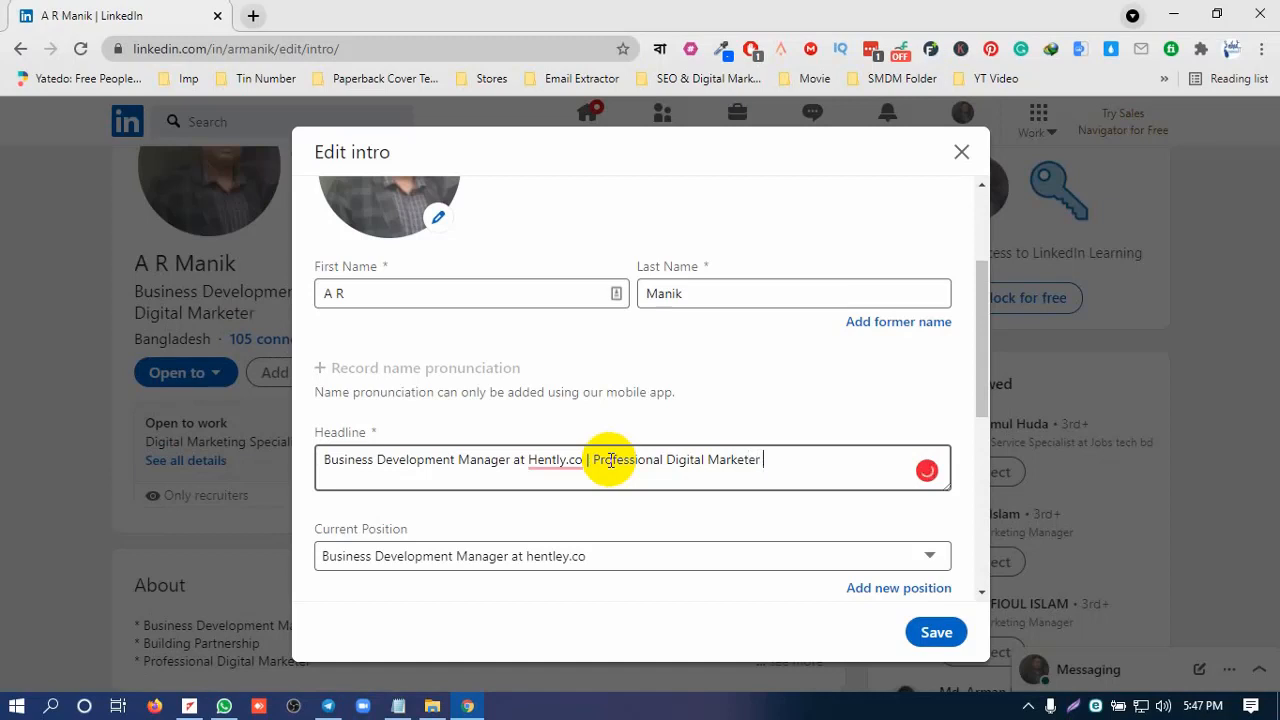
type(" | Freelancer at upwork")
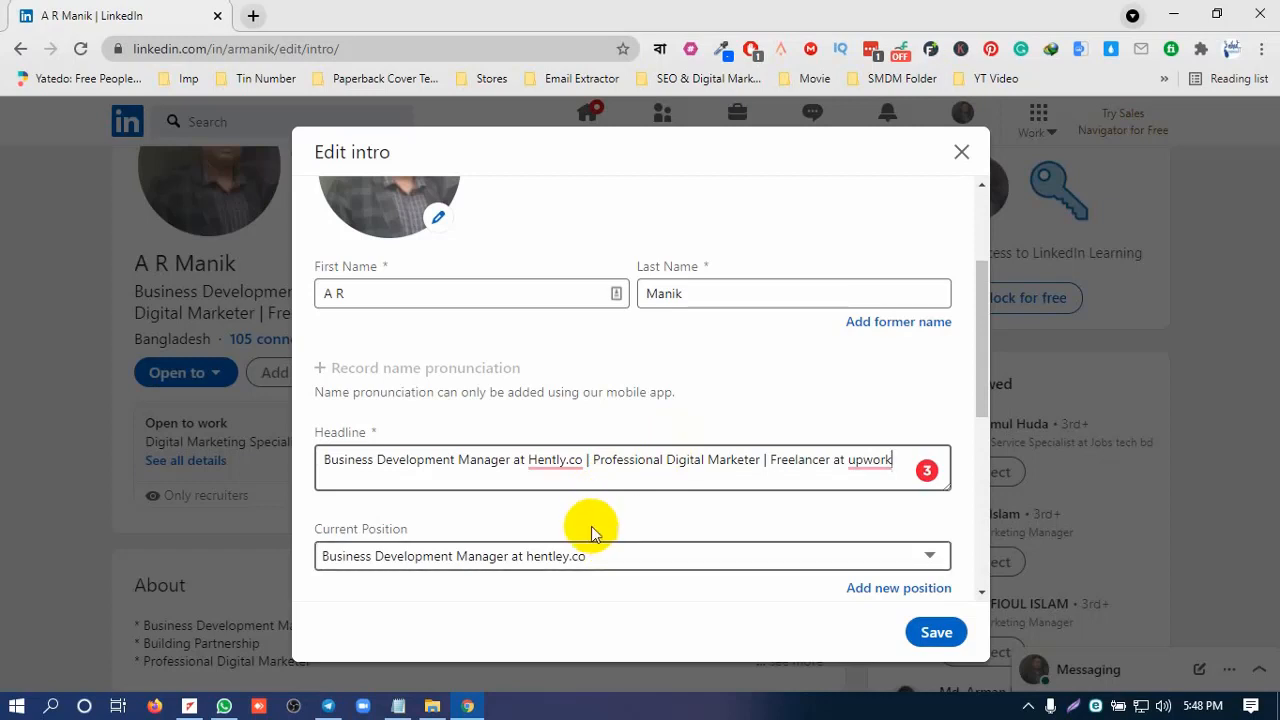
left_click(937, 636)
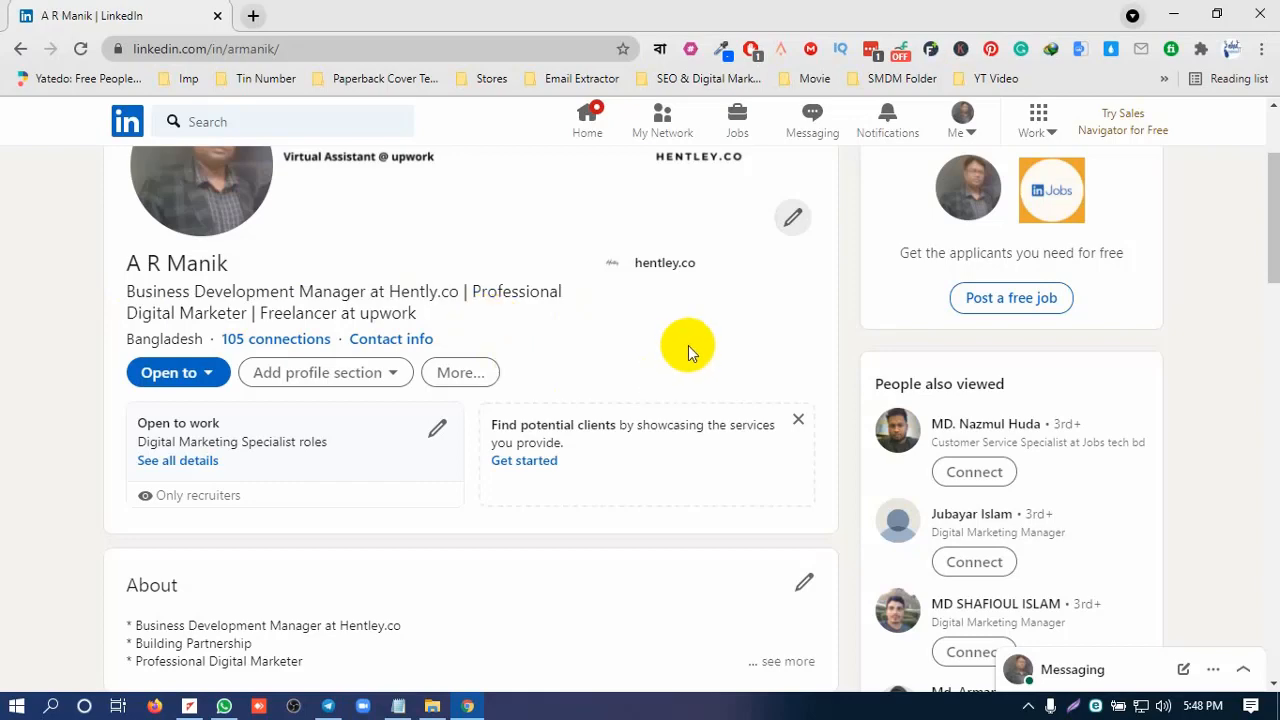
Step: Review the saved headline and the expanded About text on the profile page
scroll(684, 356, "up", 1)
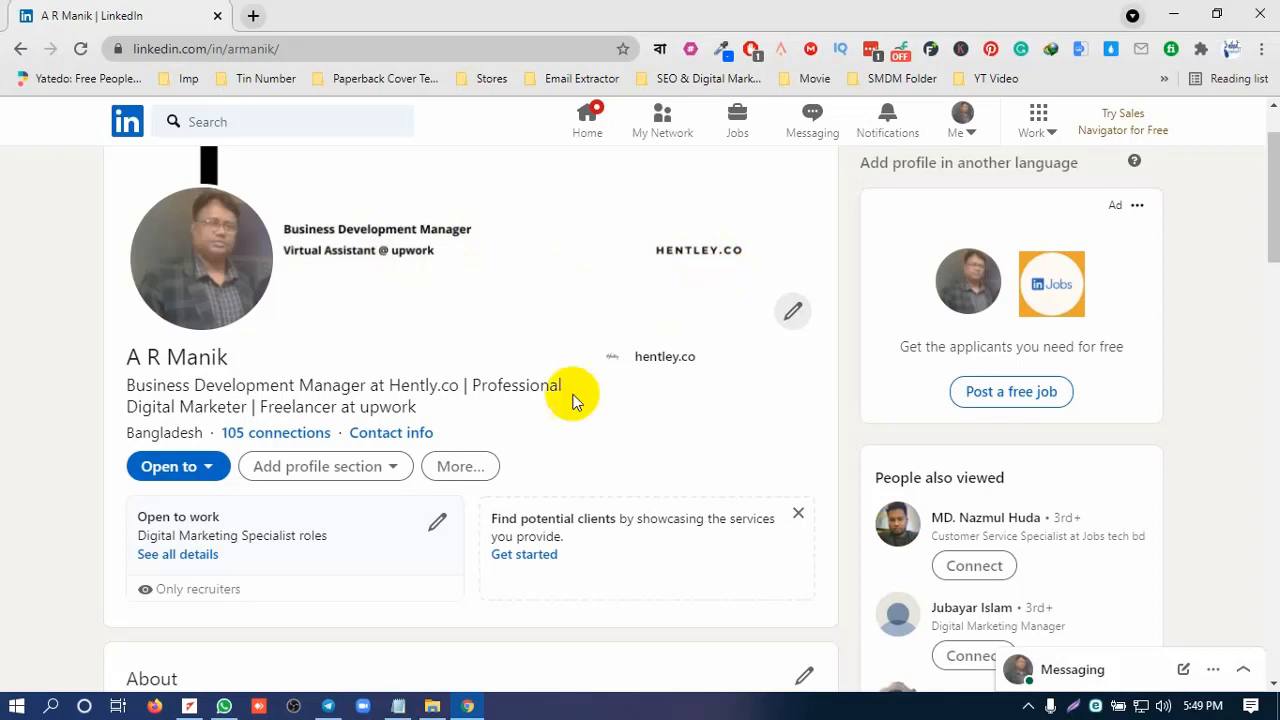
scroll(520, 430, "down", 1)
scroll(519, 437, "down", 3)
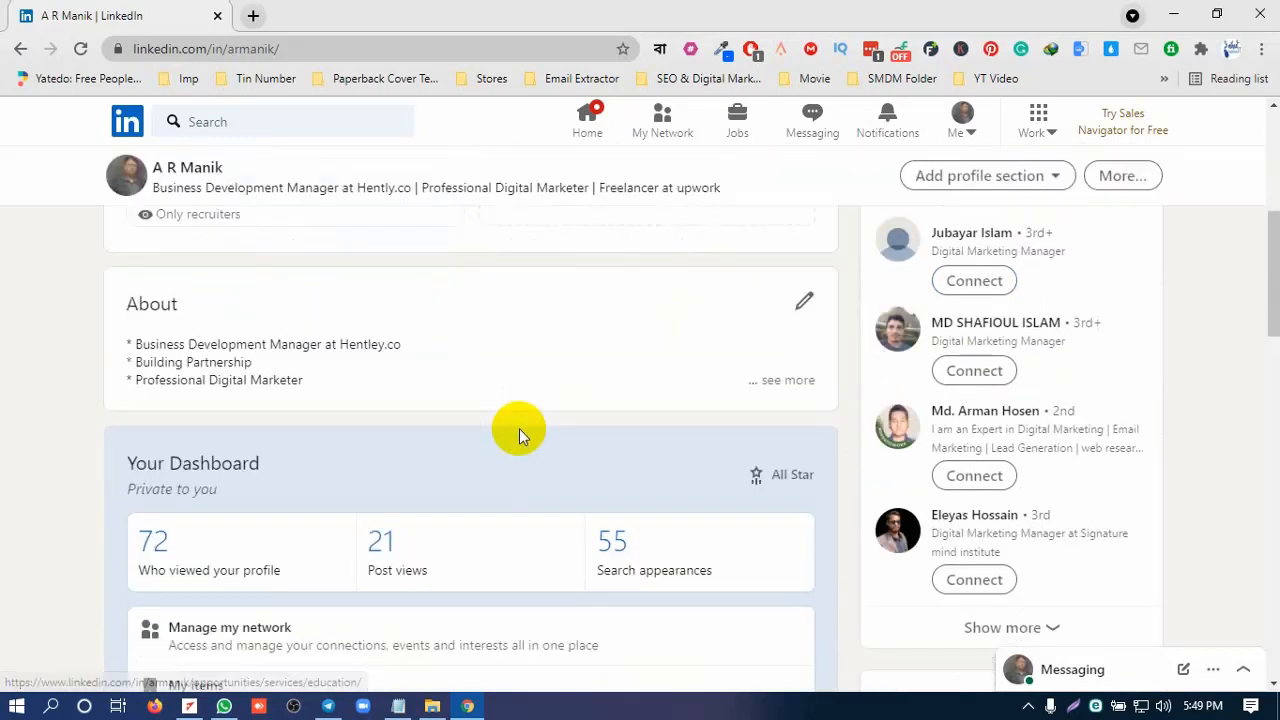
left_click(778, 382)
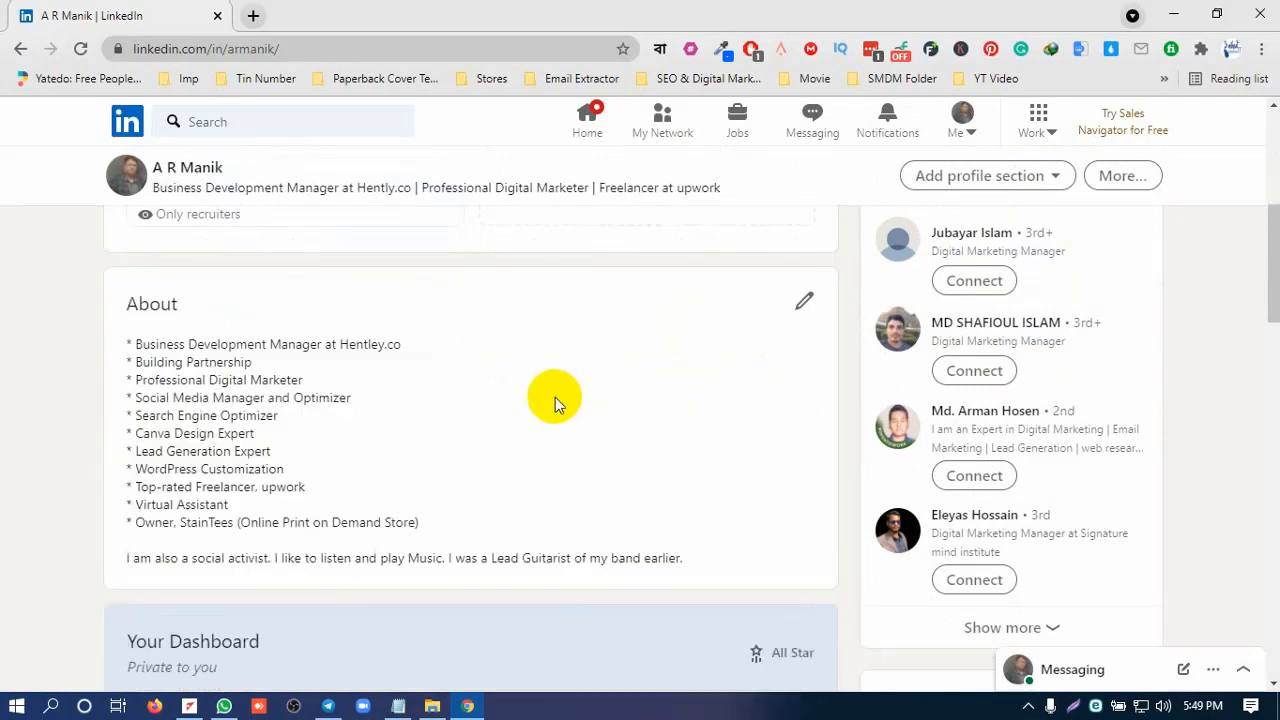
scroll(565, 409, "up", 3)
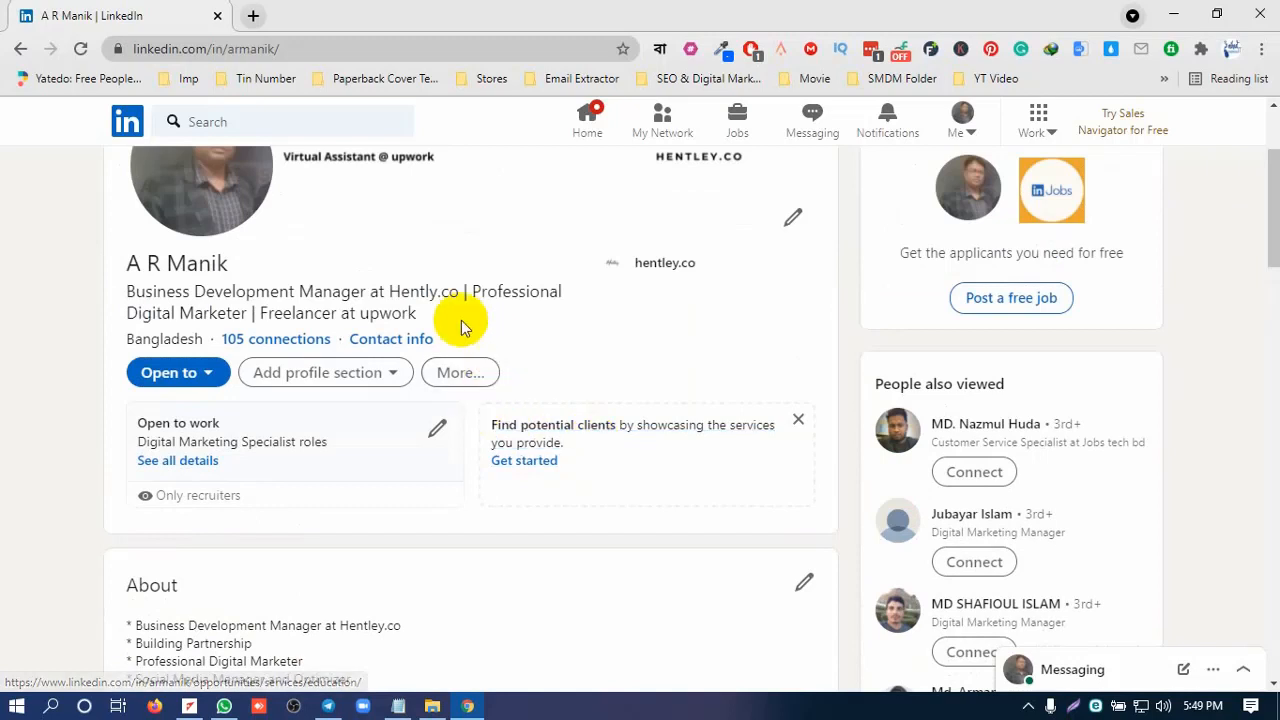
left_click_drag(420, 313, 120, 286)
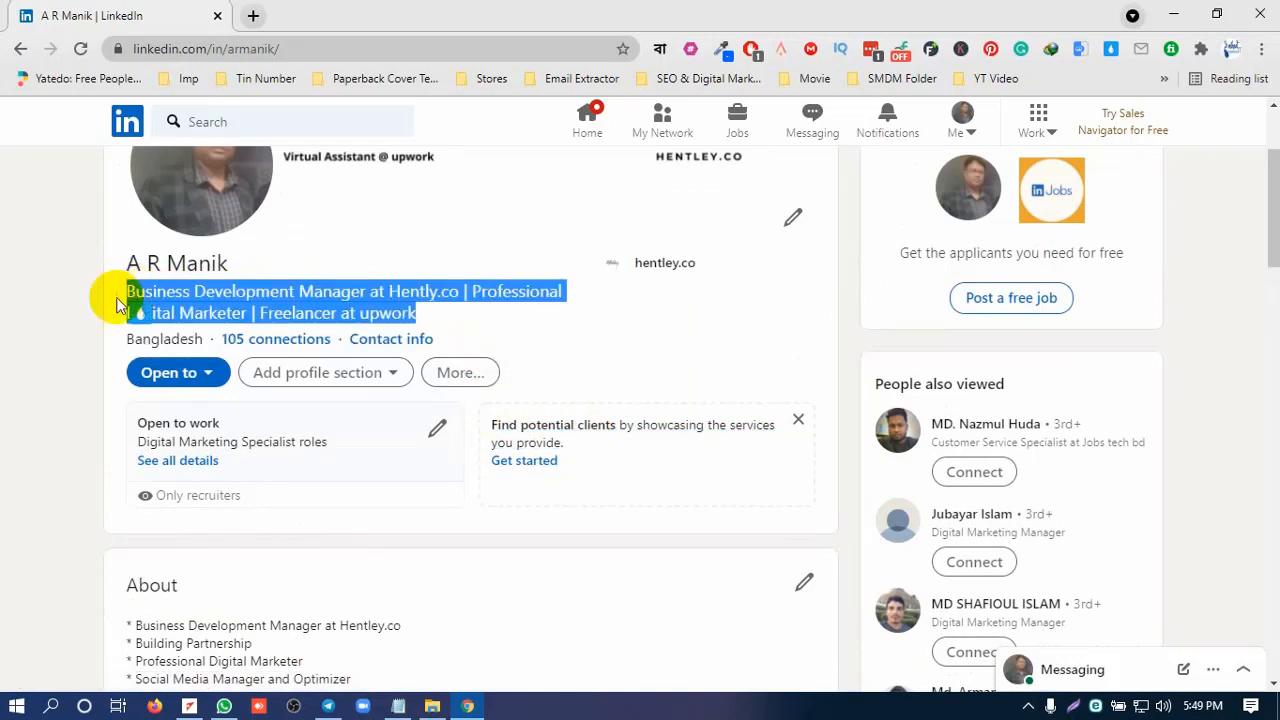
left_click(49, 305)
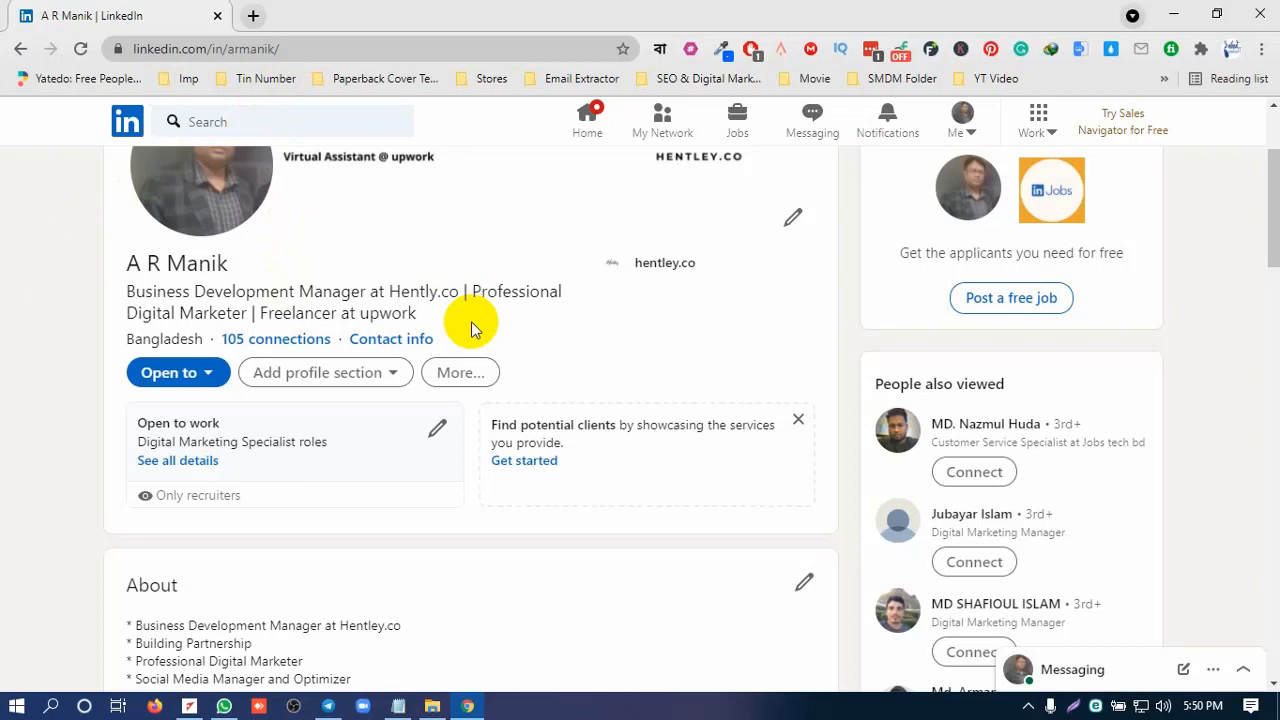
Step: Insert "I am a professional Digital Marketing and Social Media Organic Growth Expert." above the list in the About summary, separated by a blank line
scroll(585, 445, "down", 2)
scroll(587, 452, "down", 1)
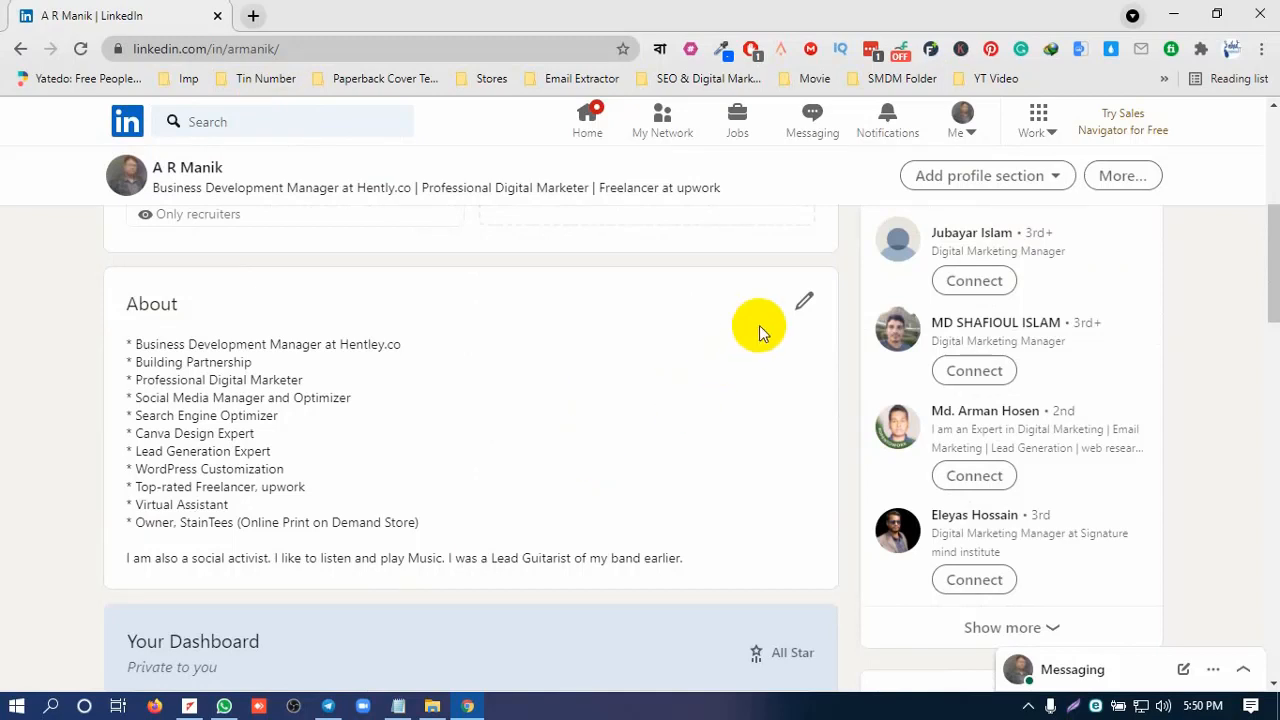
left_click(806, 303)
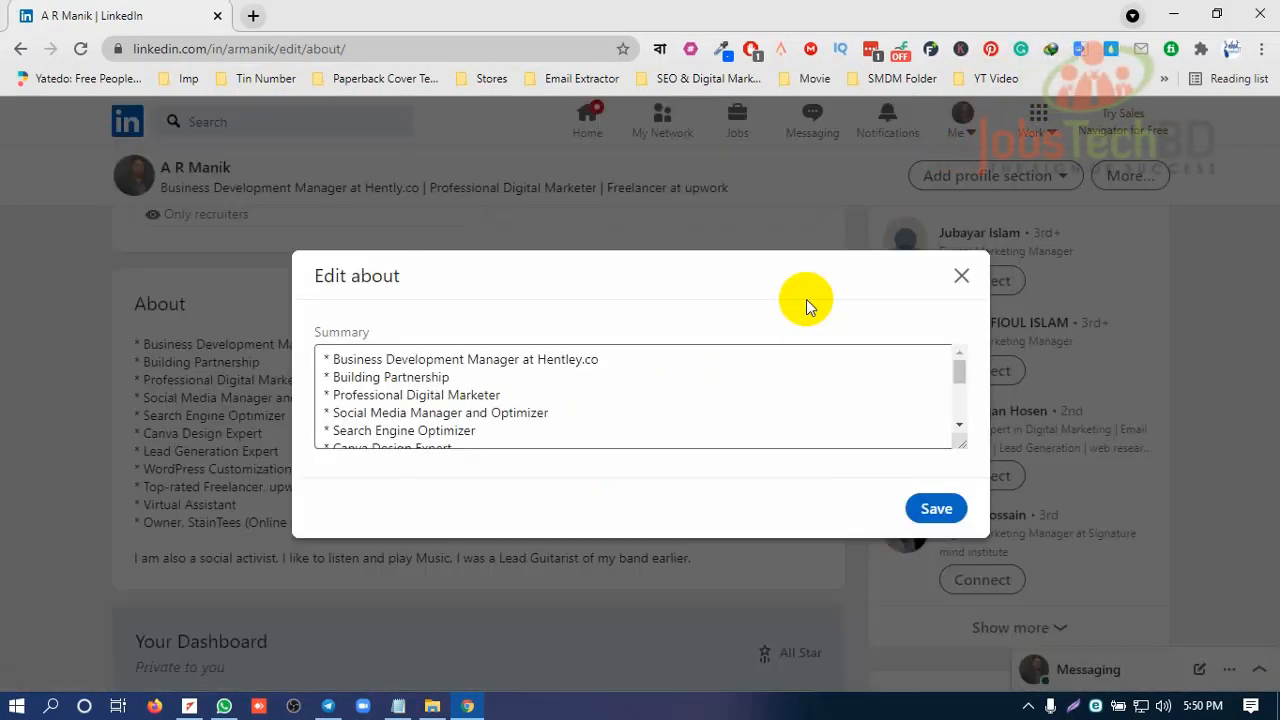
left_click(326, 358)
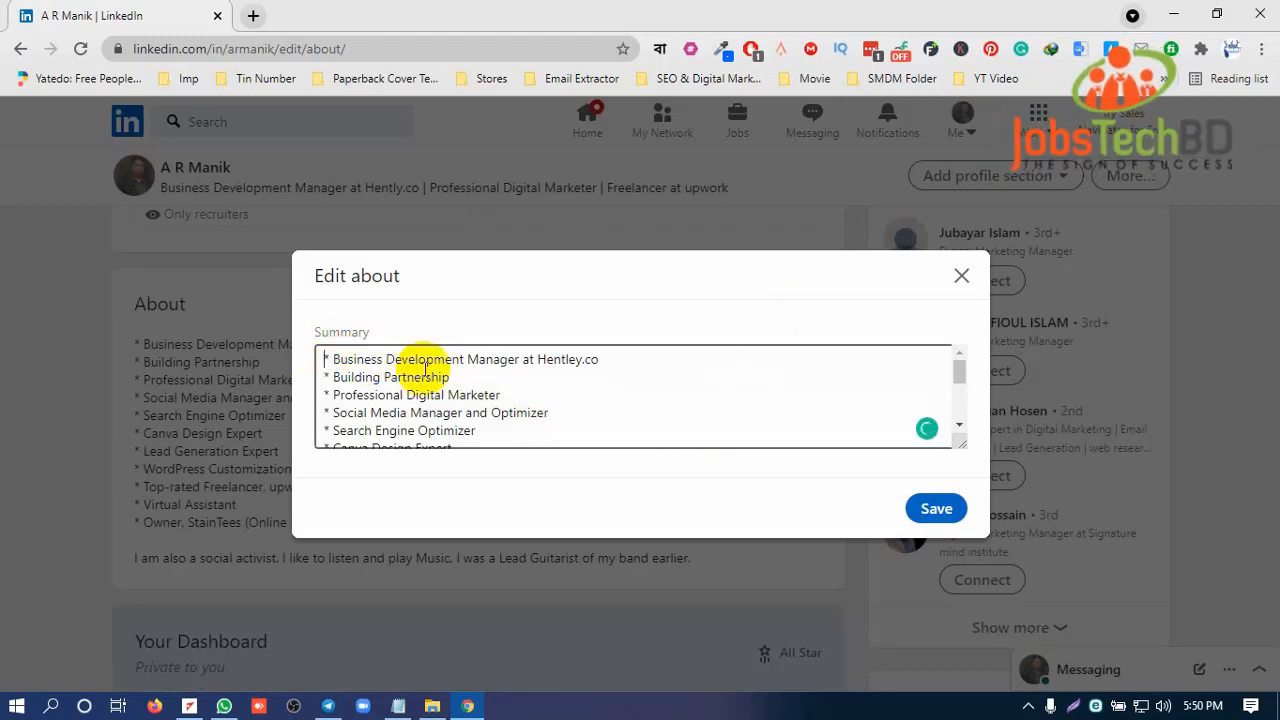
key("Return")
key("Return")
left_click(323, 352)
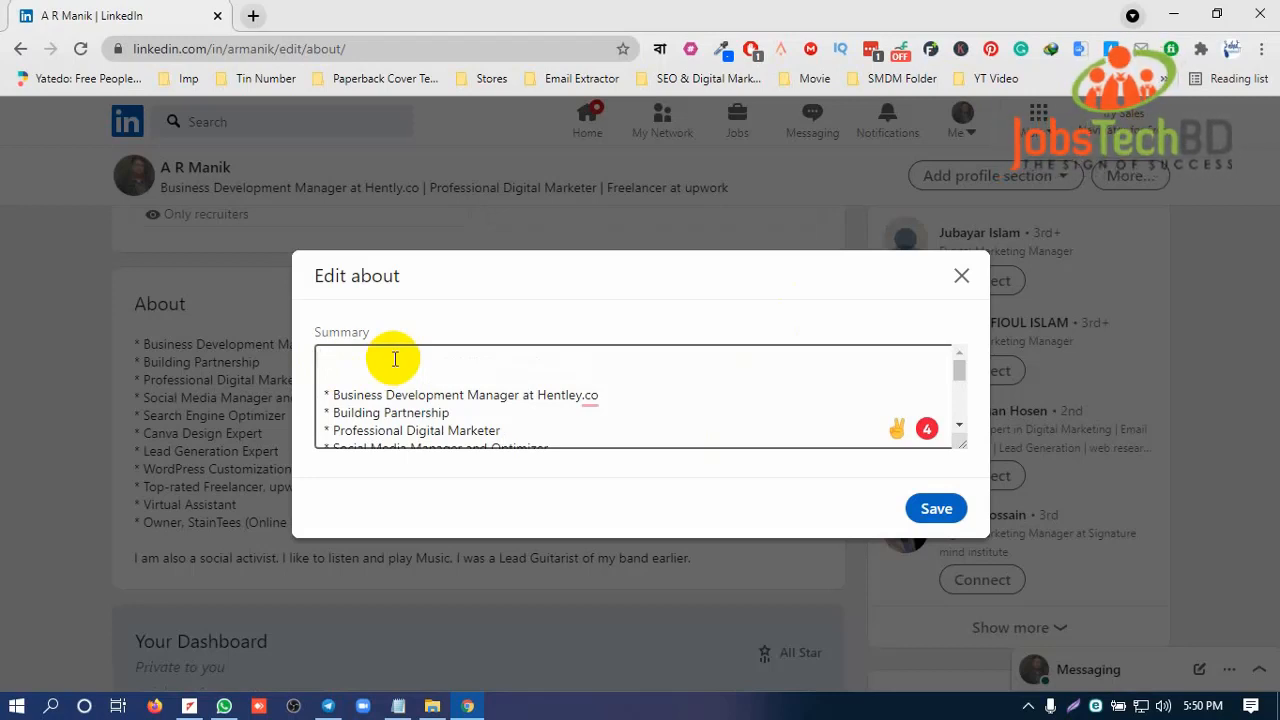
type("am a professional Digital")
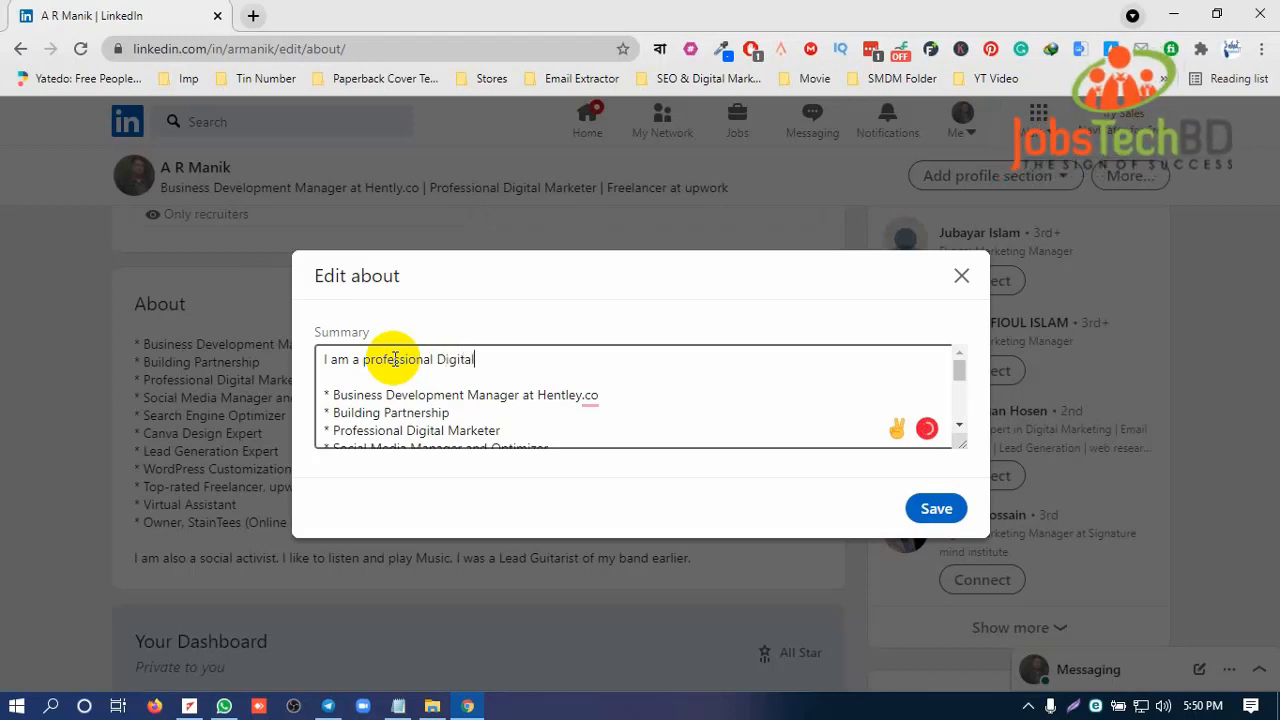
type(" Marketing and Social")
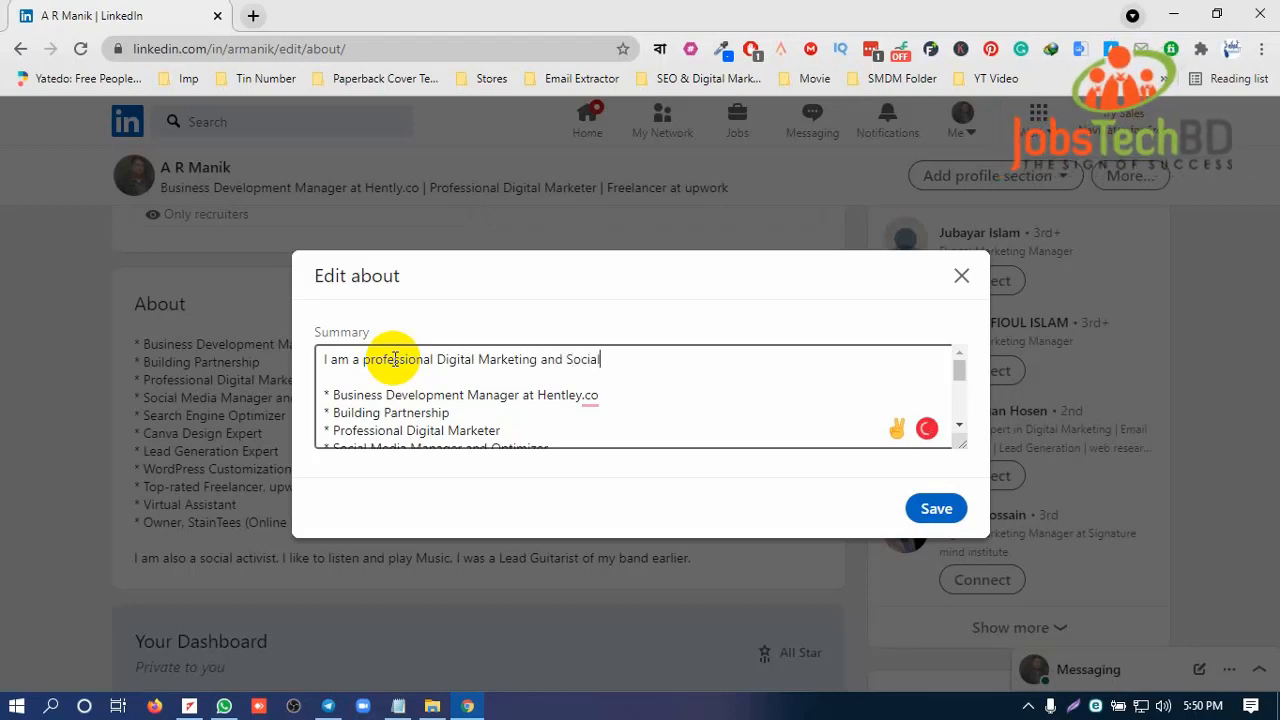
type(" Media Organic Grow")
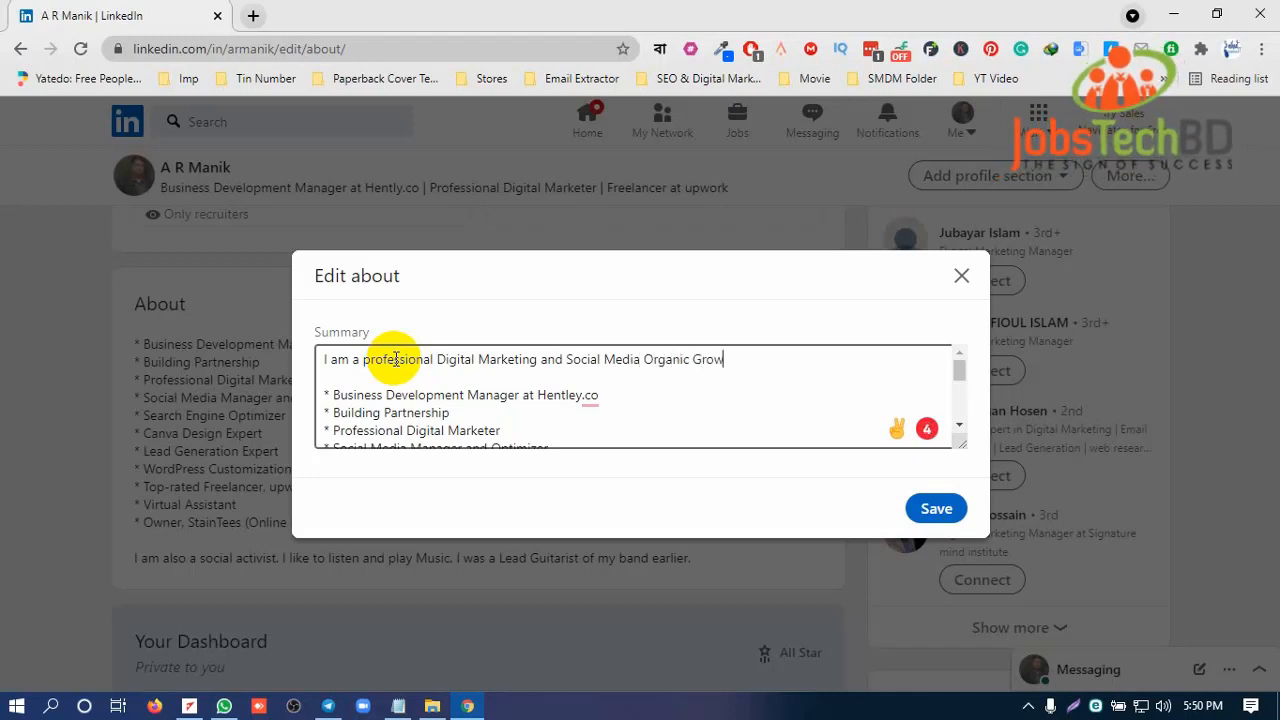
type("th Exper")
Step: Continue the summary with "I have been working as a professional freelancer on the Biggest Online Marketplace, upwork and already completed more over 120 projects successfully."
type("For")
key("BackSpace")
key("BackSpace")
key("BackSpace")
type("I have been working ")
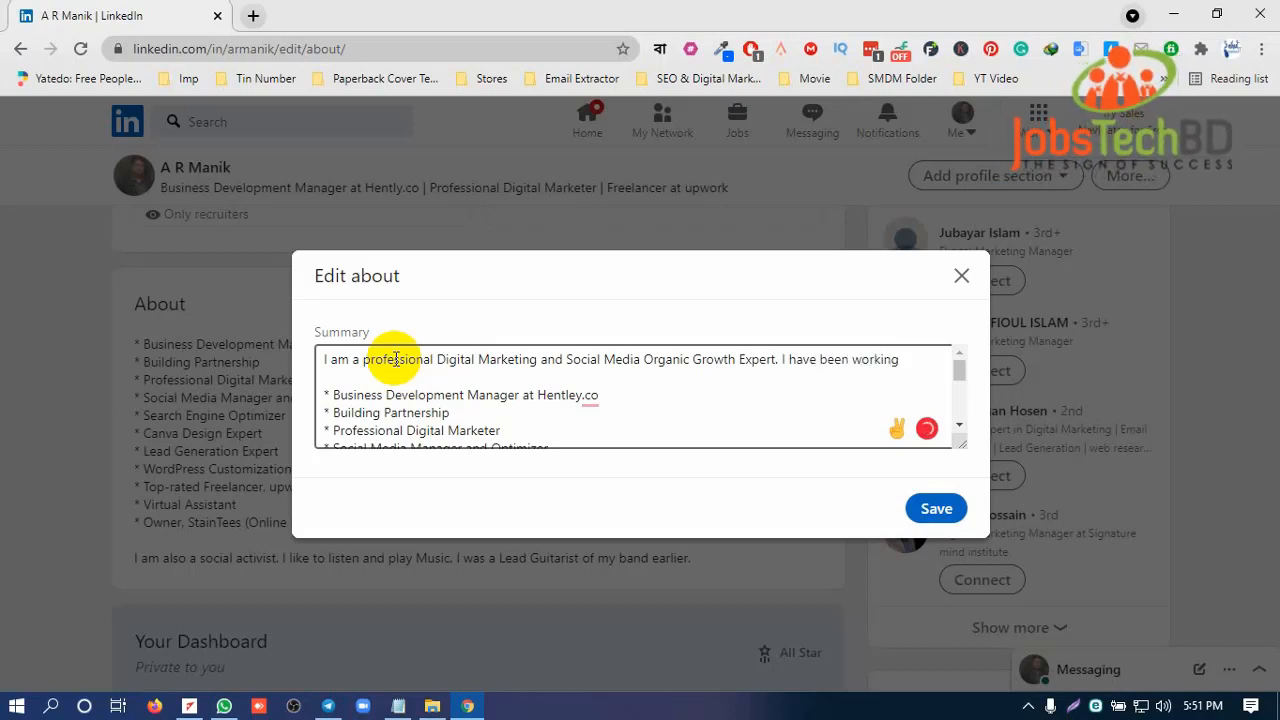
type("as a professional freelancer on")
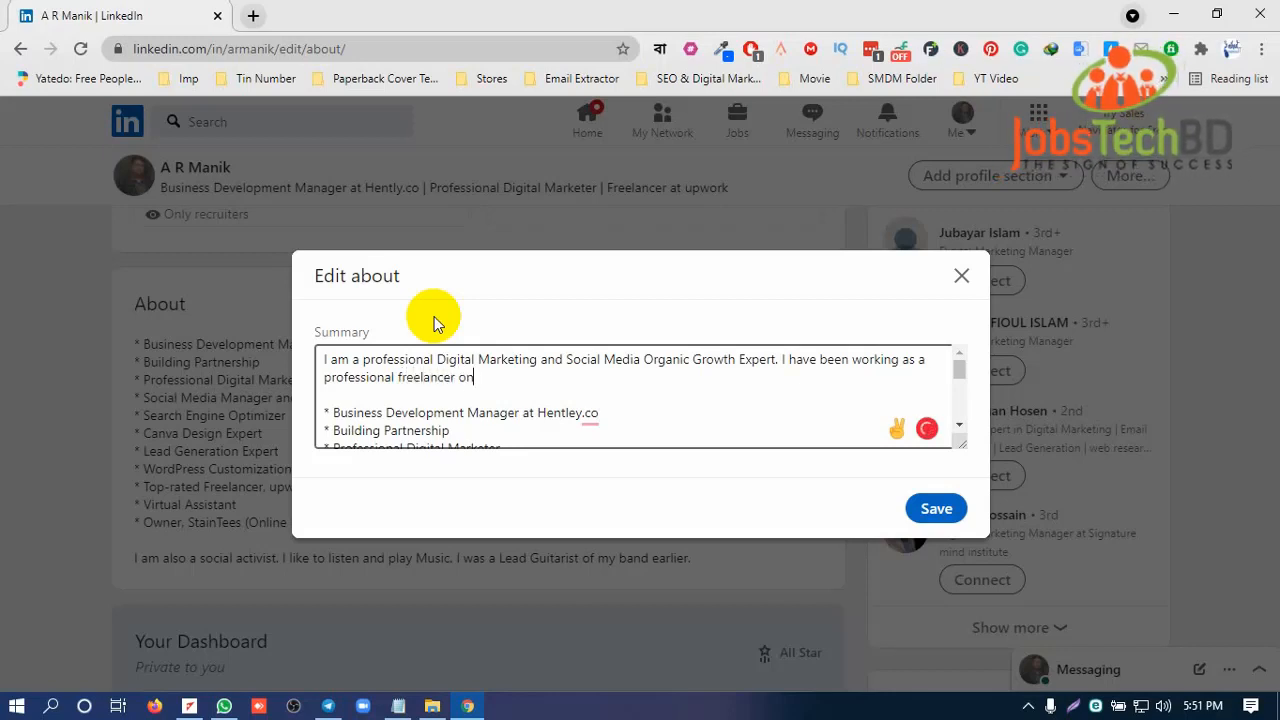
type(" the Biggest Online Marketplace")
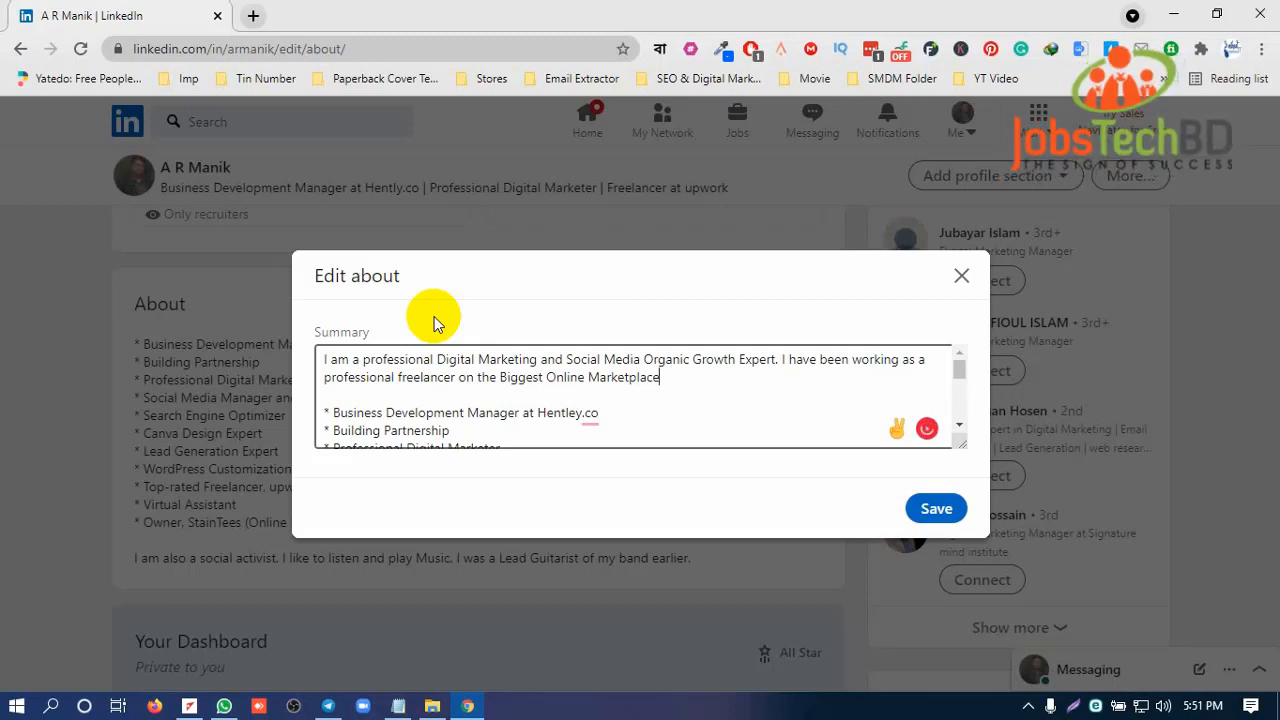
type(", upwork and alre")
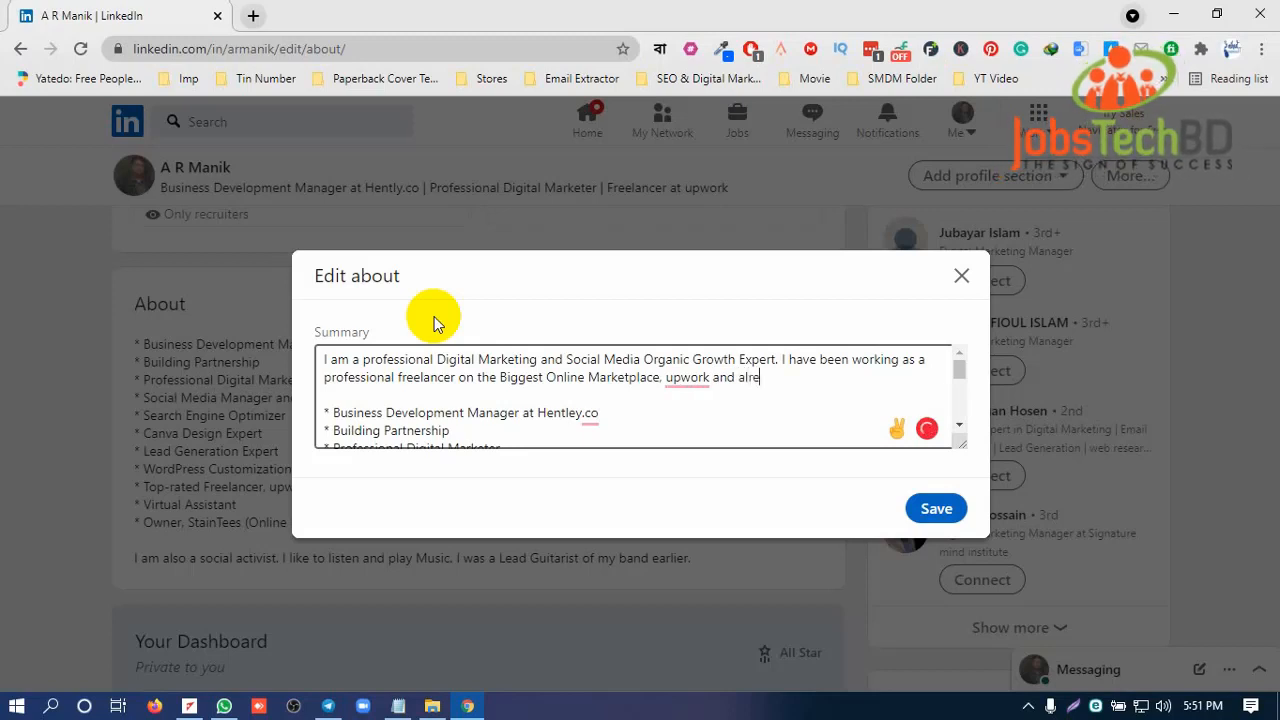
type("ady completed more over 120")
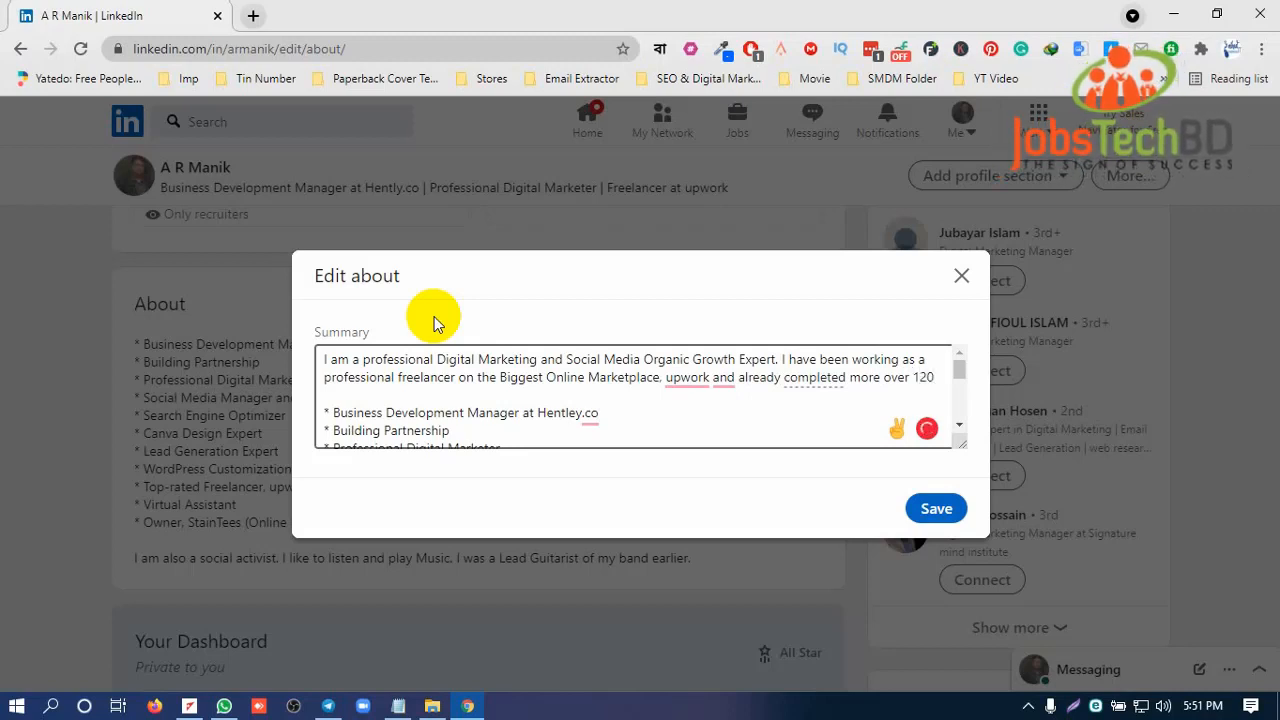
type(" projects")
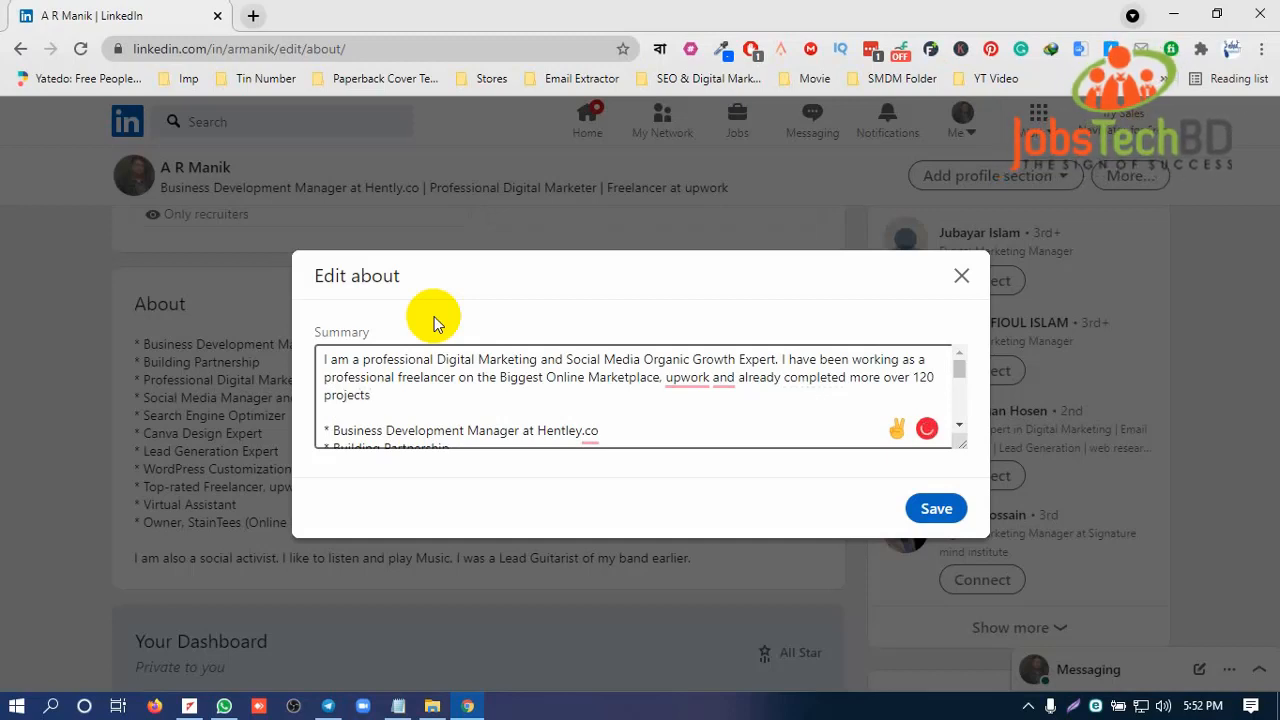
type(" successfully.")
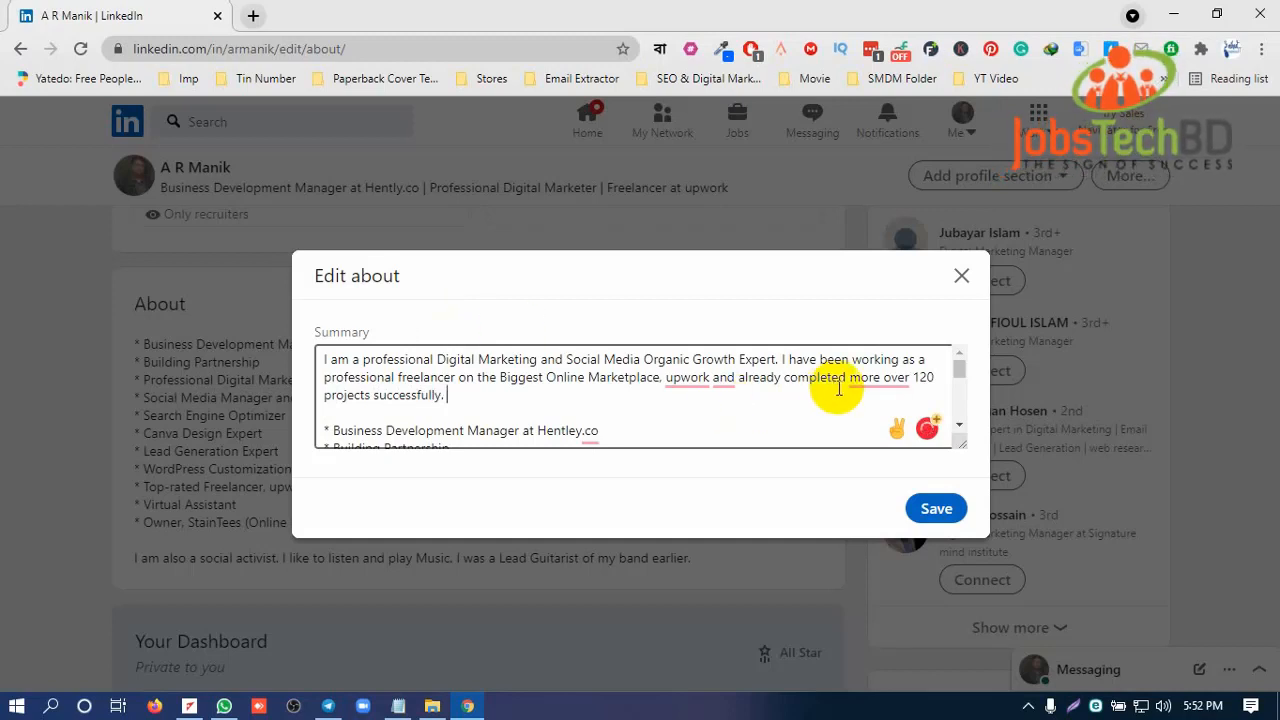
Step: Correct the summary's second sentence with the suggested fixes: "moreover" as one word, capitalized "Upwork", and a comma before "and"
mouse_move(878, 377)
left_click(880, 429)
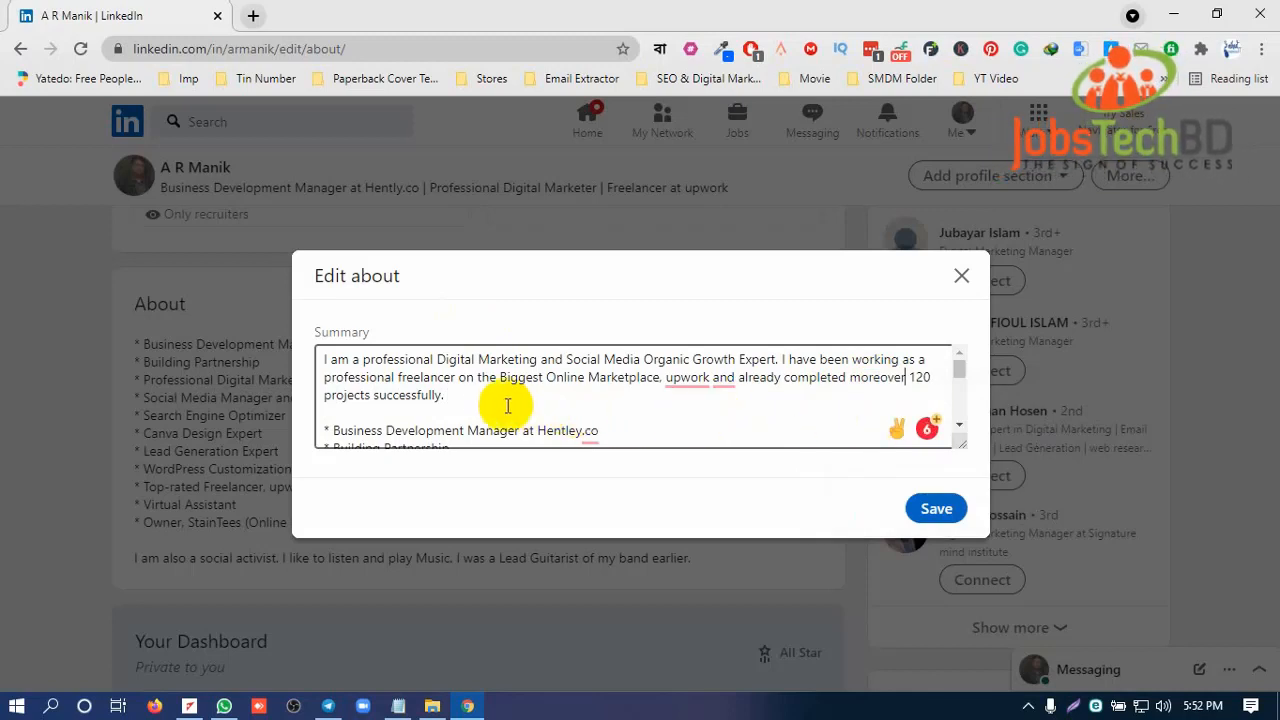
mouse_move(687, 381)
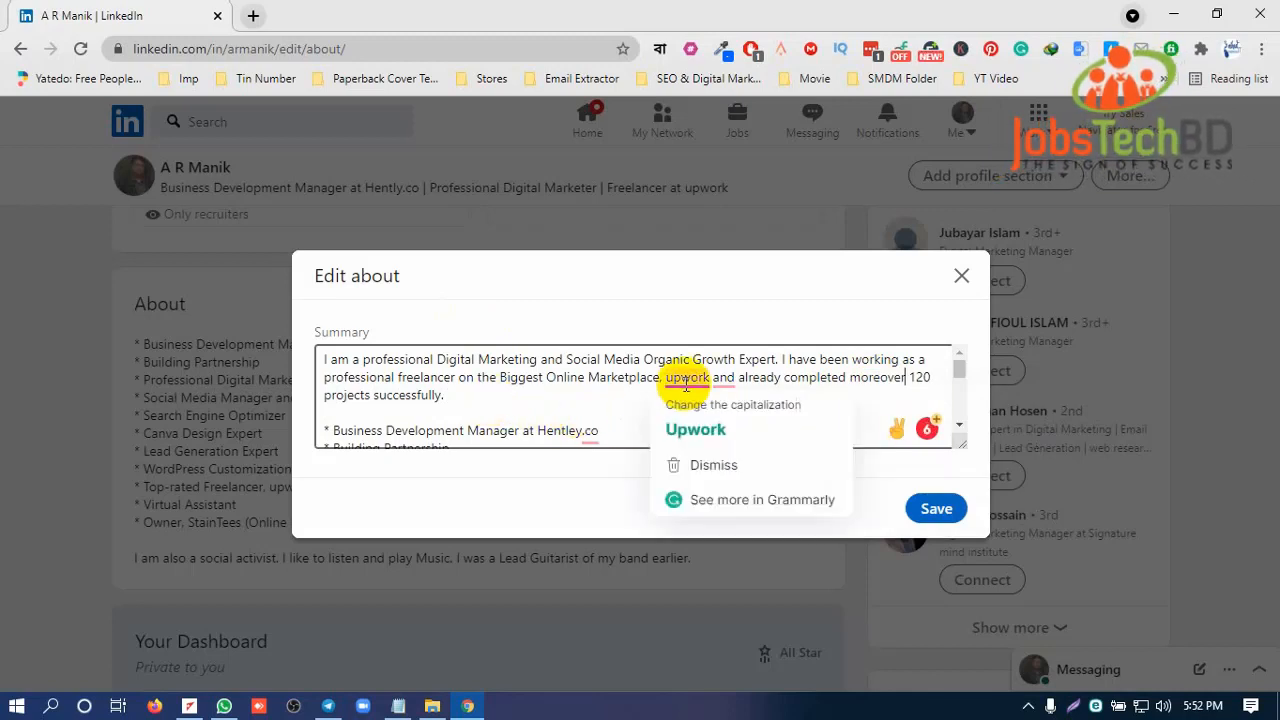
left_click(710, 430)
mouse_move(730, 389)
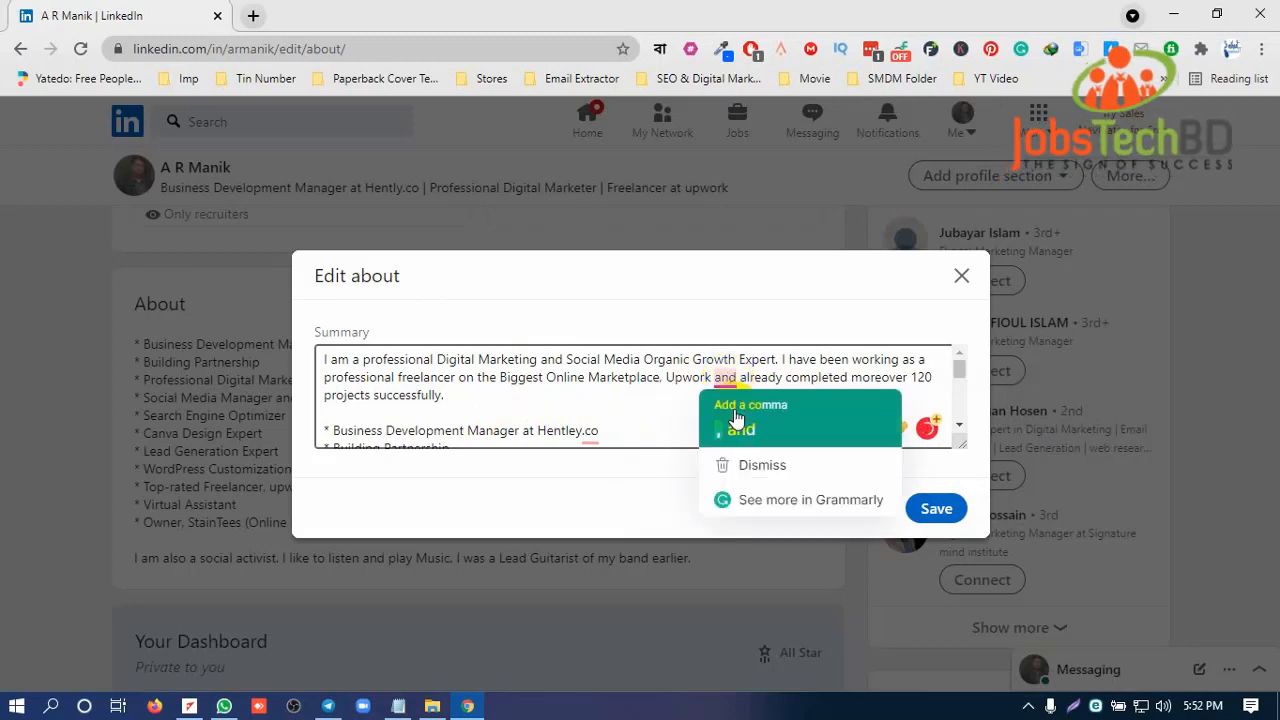
left_click(737, 420)
Step: Add "I love to do Web Research and very experienced in Lead Generation." at the end of the introductory paragraph
left_click(472, 396)
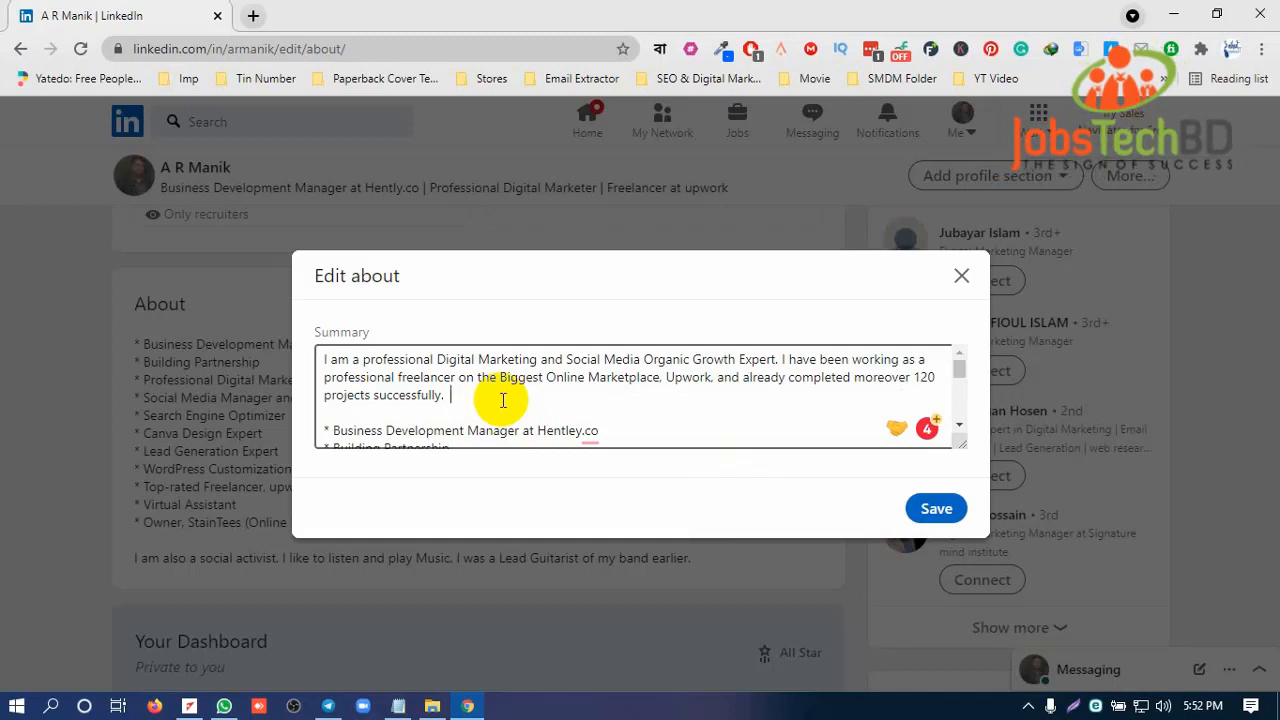
type("love to do Web Research and")
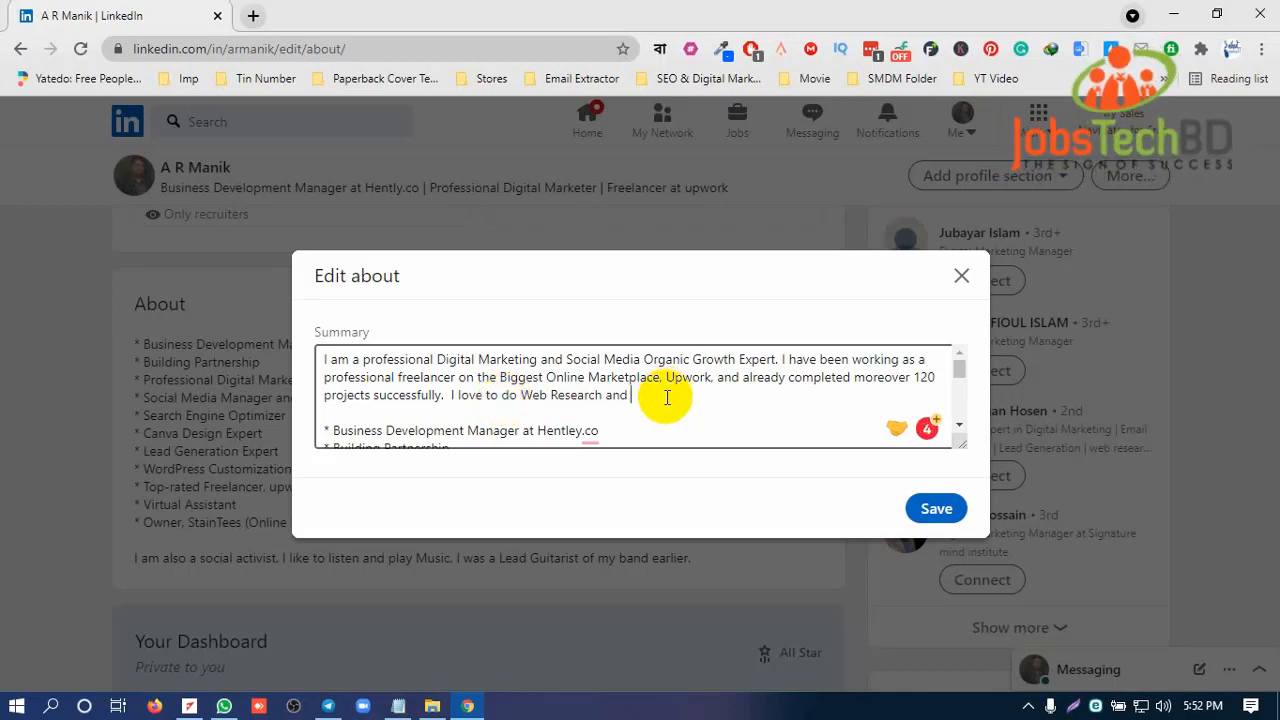
type("very experienced in Lead Generation.")
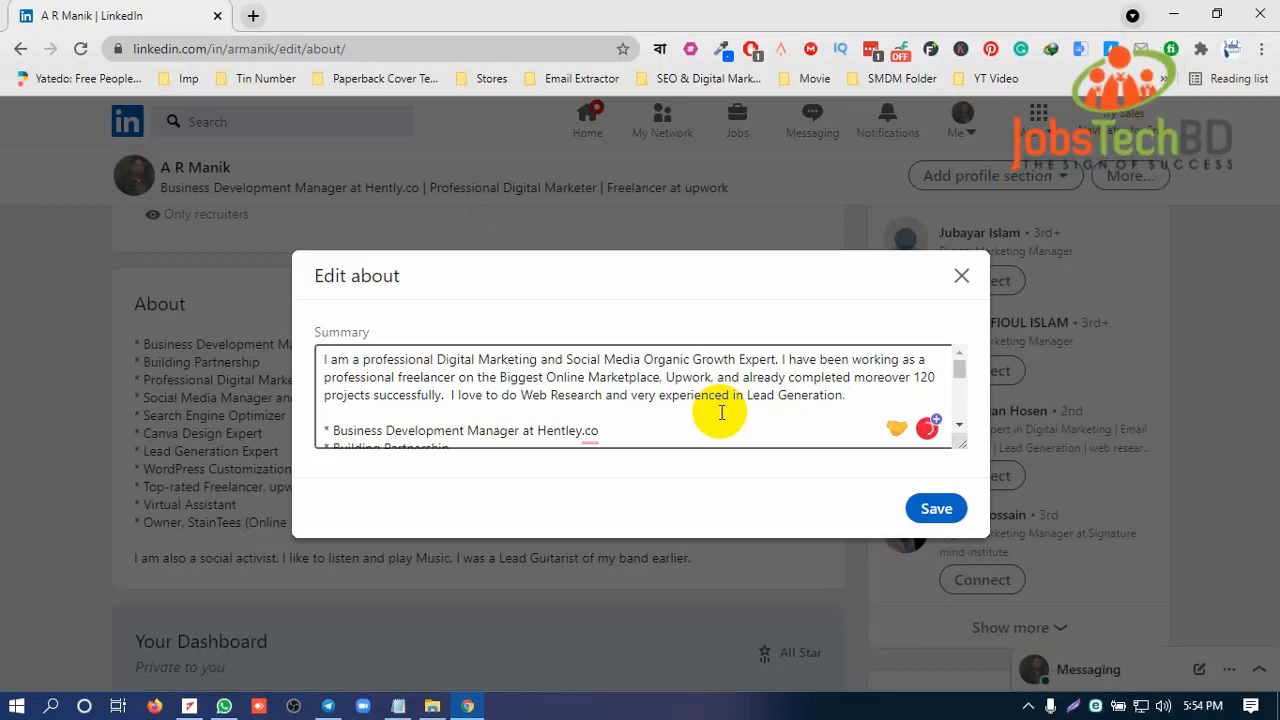
Step: Extend the paragraph with "I am a pro Facebook and Instagram Marketer also. I love to grow organic reach of all social media."
type("I am a pro Facebo")
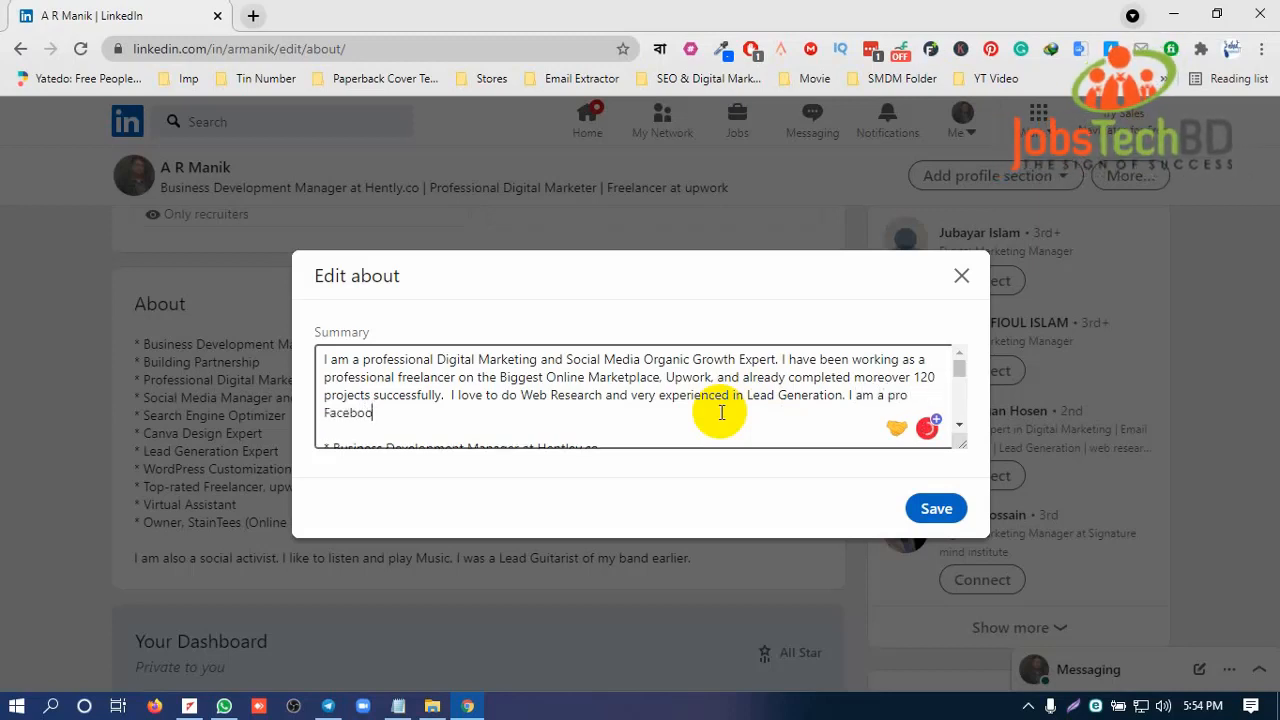
type("ok and Instagram Marketer")
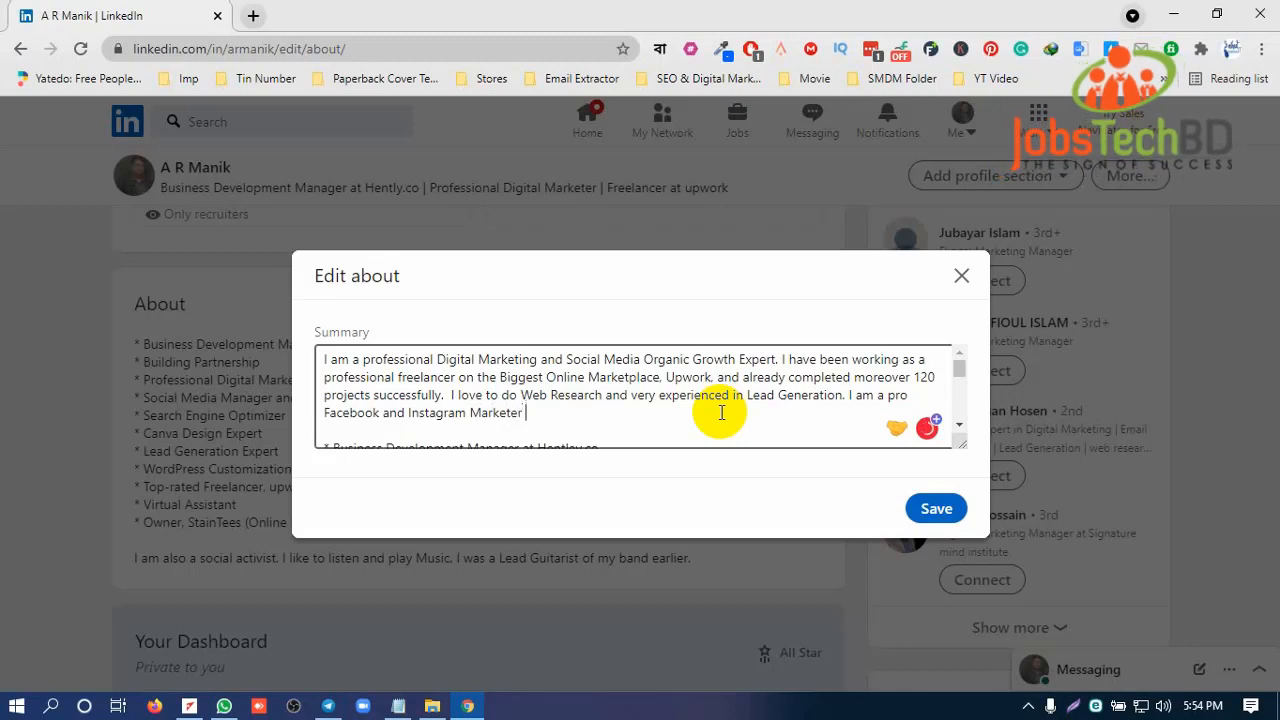
type("I love to grow organic reach")
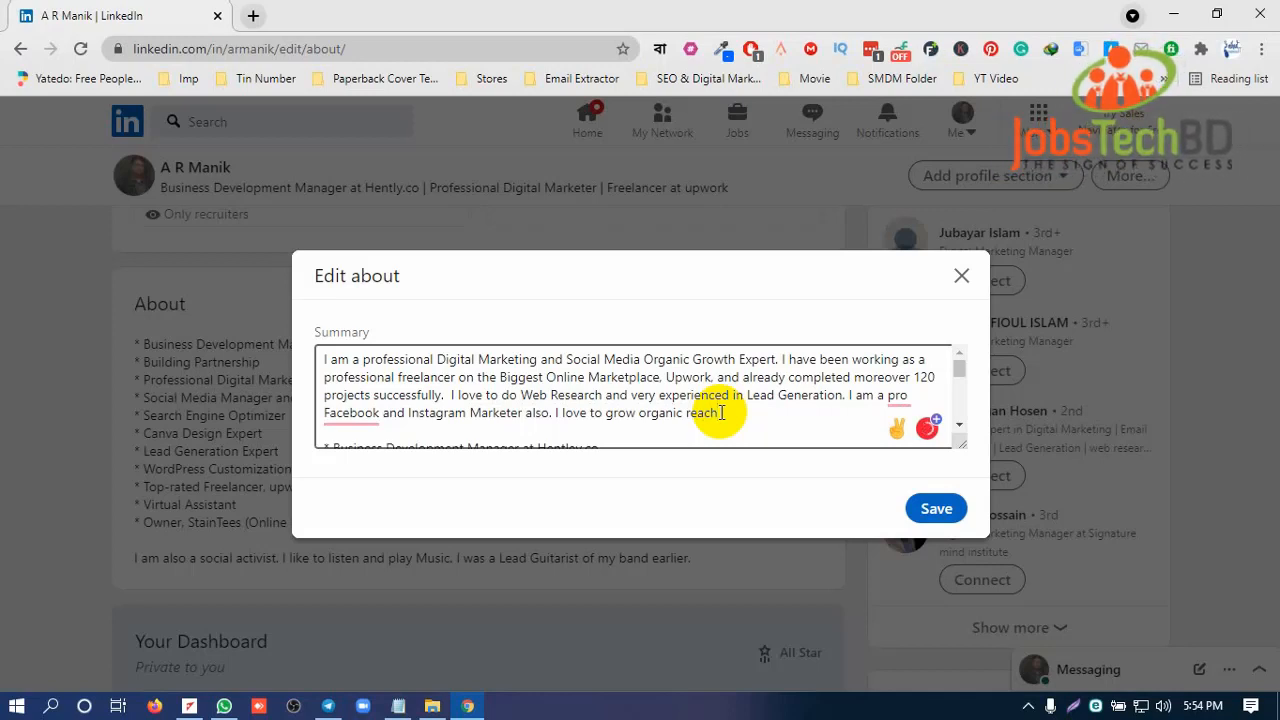
type("all social media.")
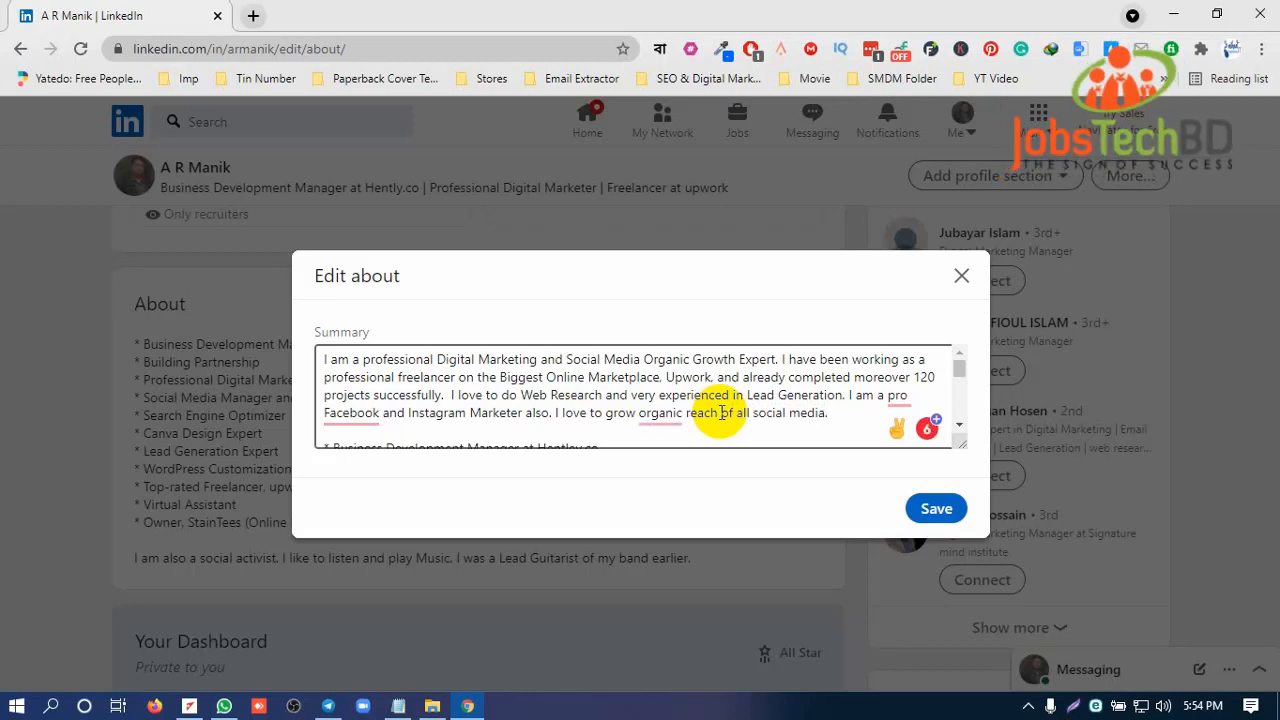
Step: Apply the suggested corrections "pro-Facebook" and "the organic" to the last two sentences of the introductory paragraph
mouse_move(897, 397)
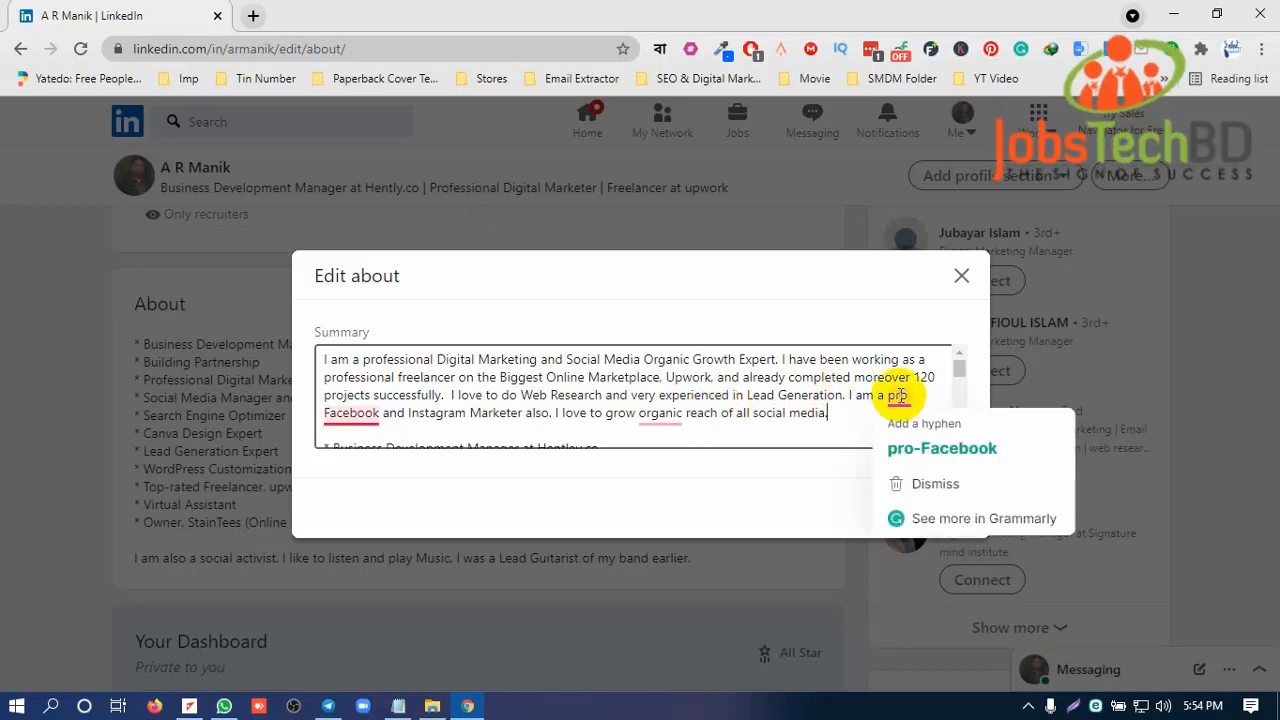
left_click(912, 450)
mouse_move(660, 418)
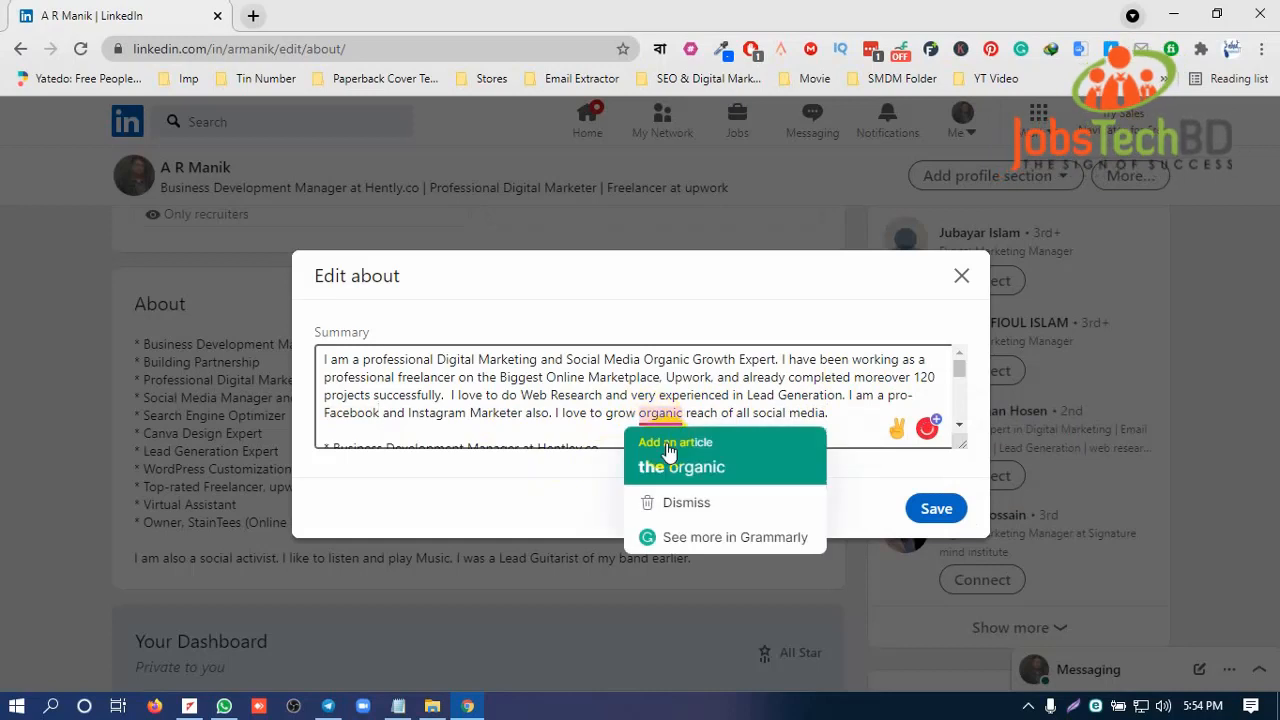
left_click(670, 460)
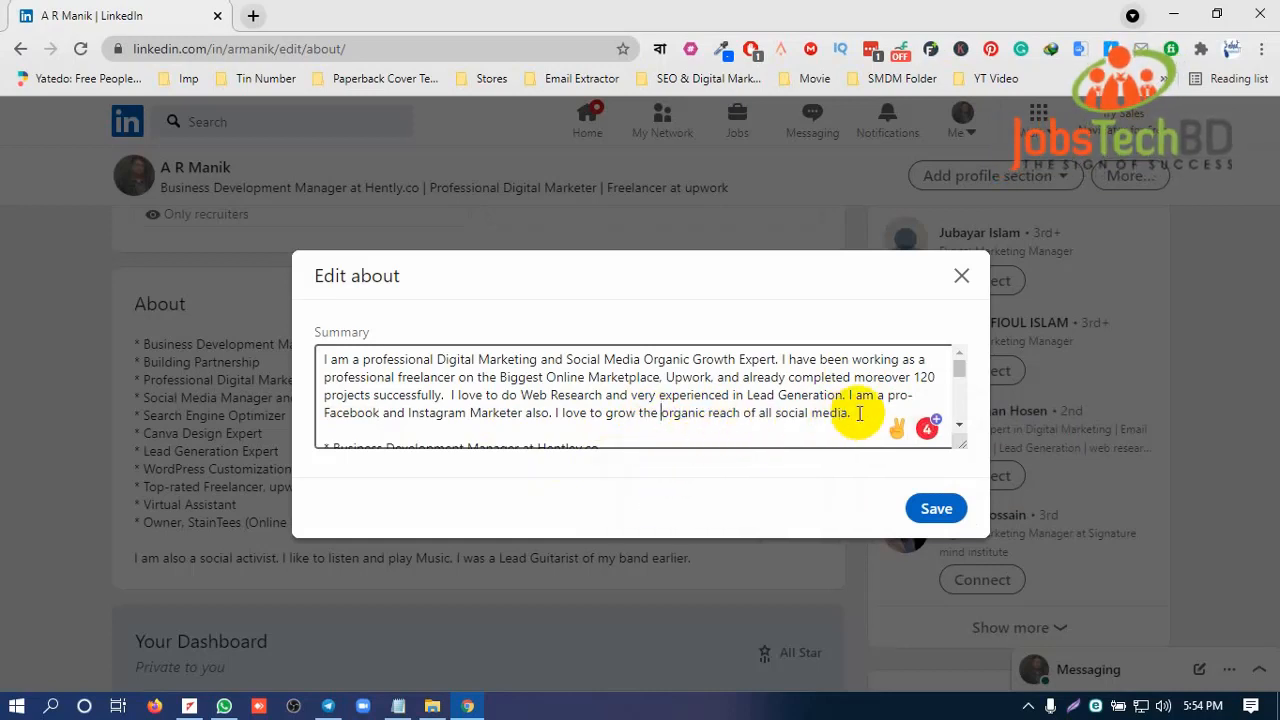
Step: Correct the summary's closing paragraph to read "listen to and play music" using the suggested preposition and lowercase fixes
scroll(663, 397, "down", 1)
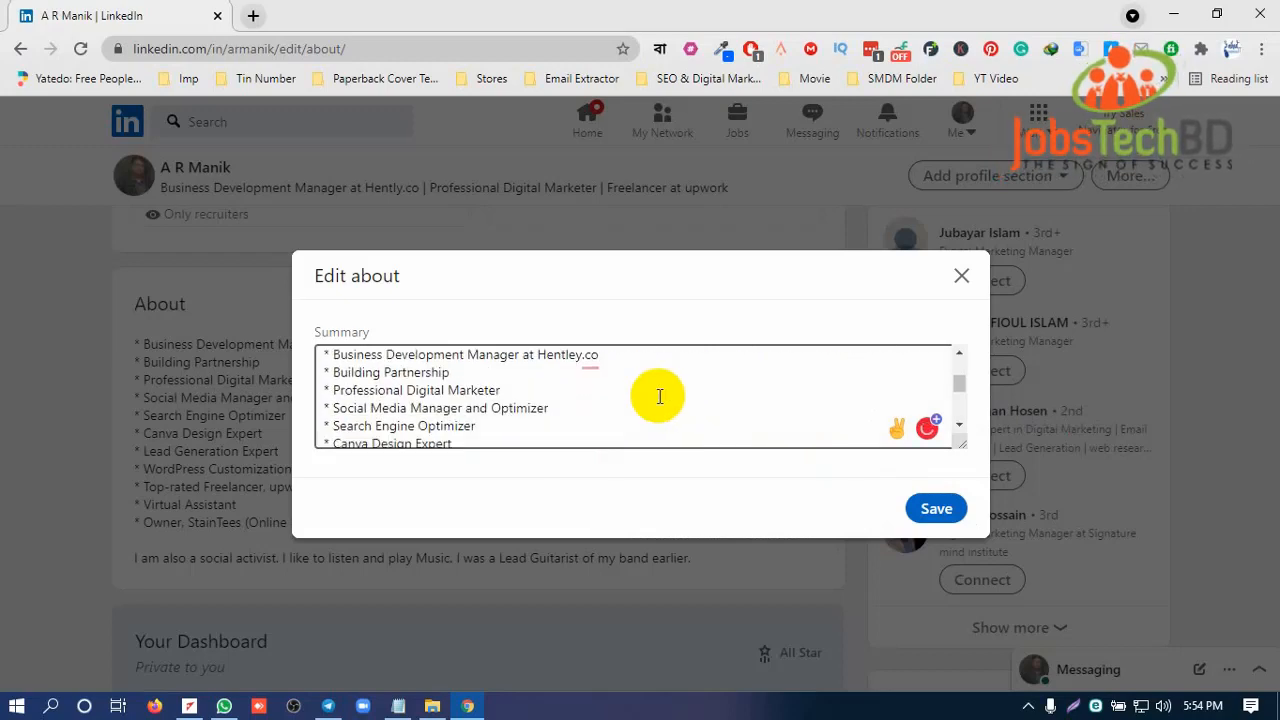
scroll(659, 396, "up", 1)
scroll(659, 396, "down", 3)
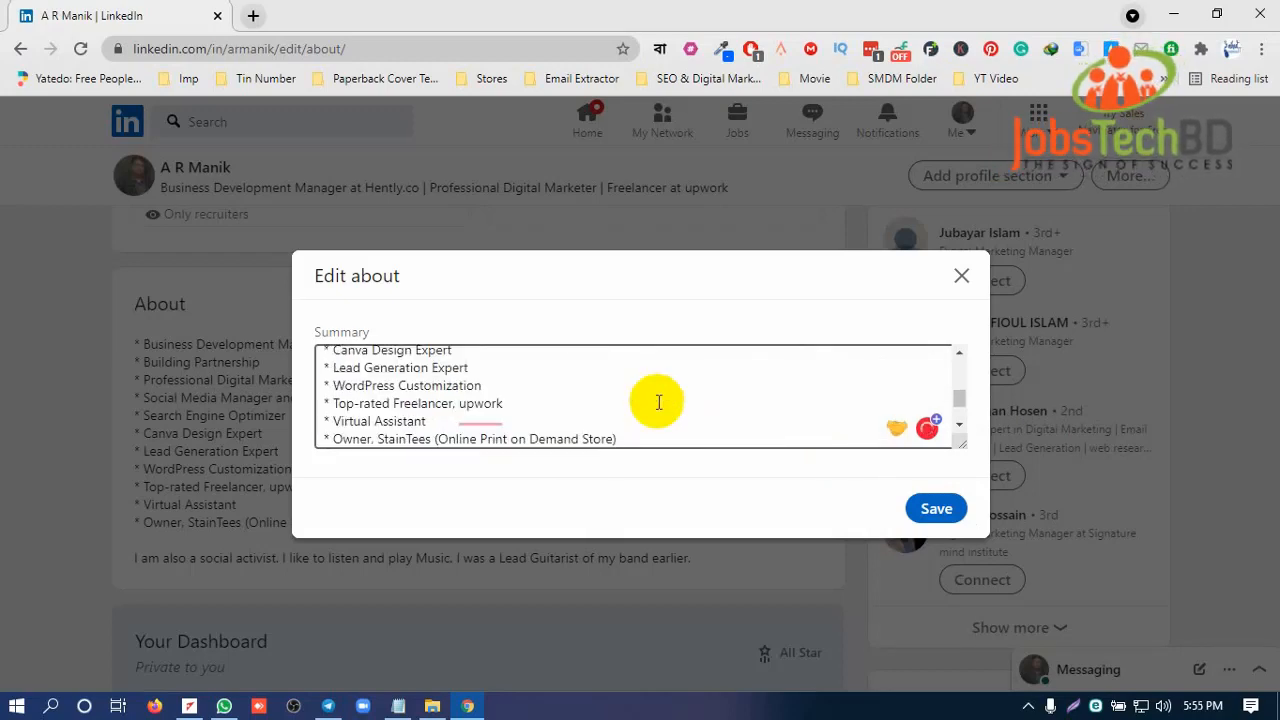
scroll(659, 402, "down", 1)
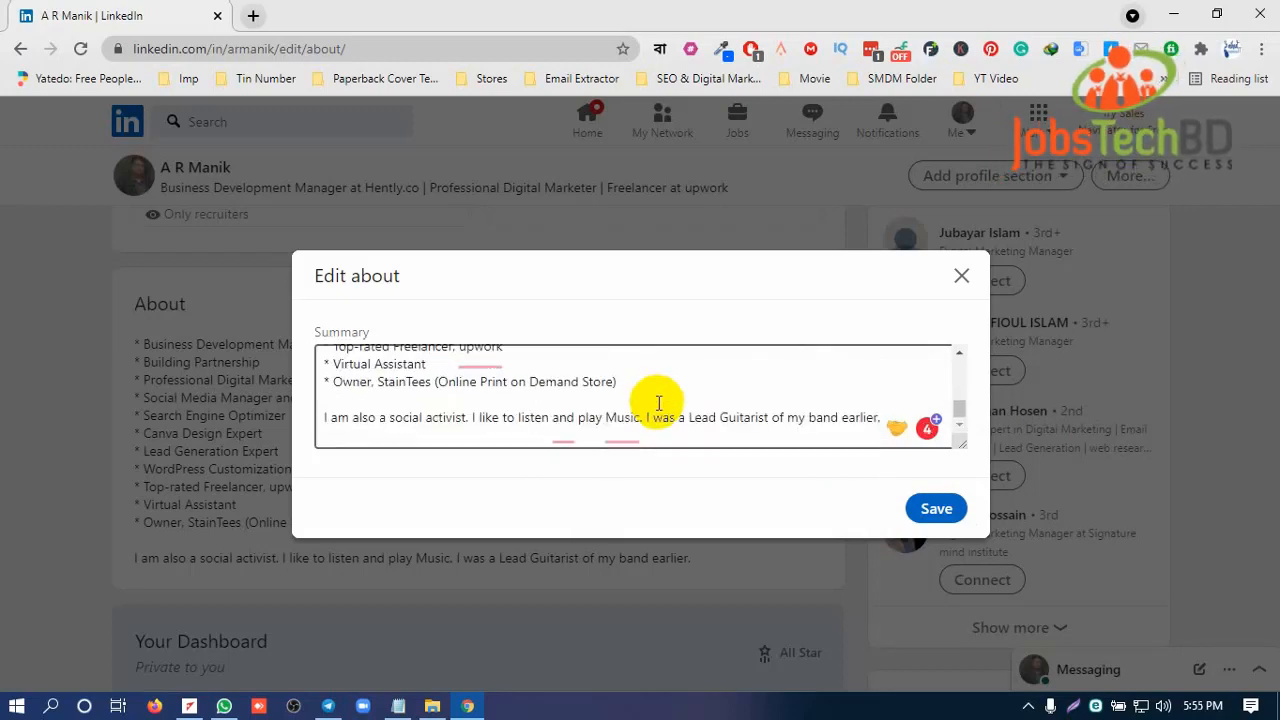
mouse_move(563, 437)
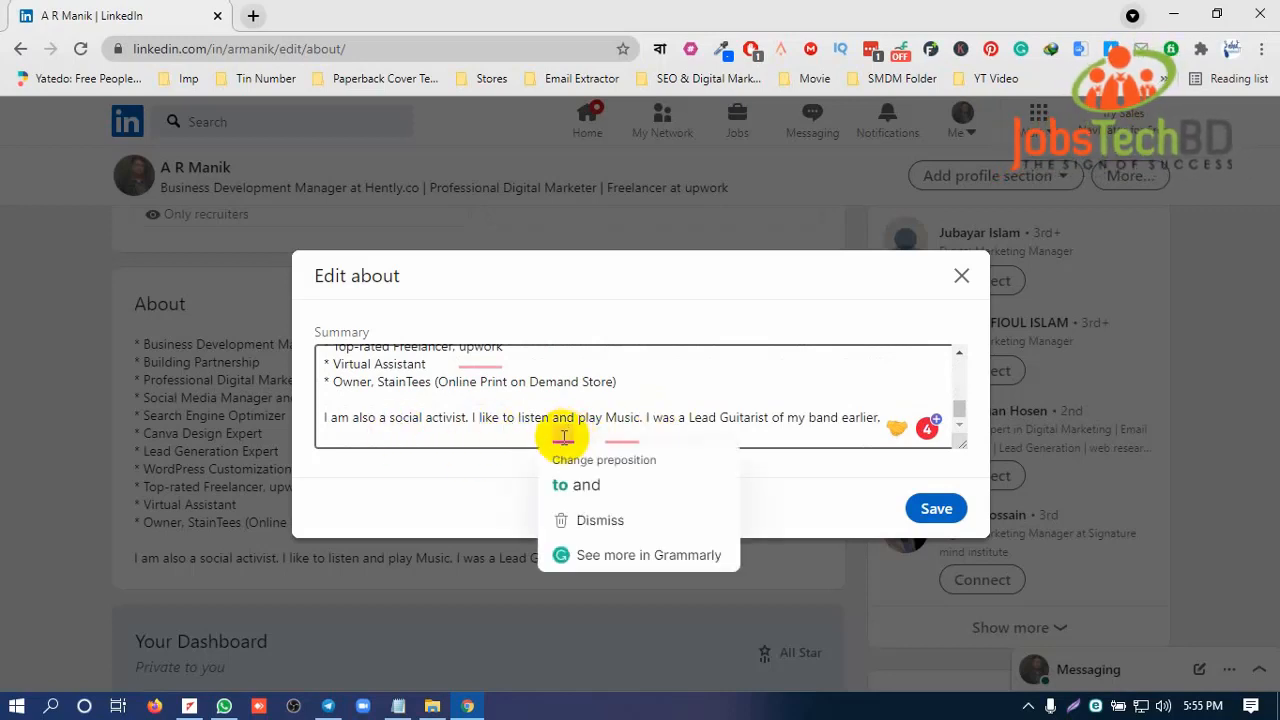
left_click(576, 484)
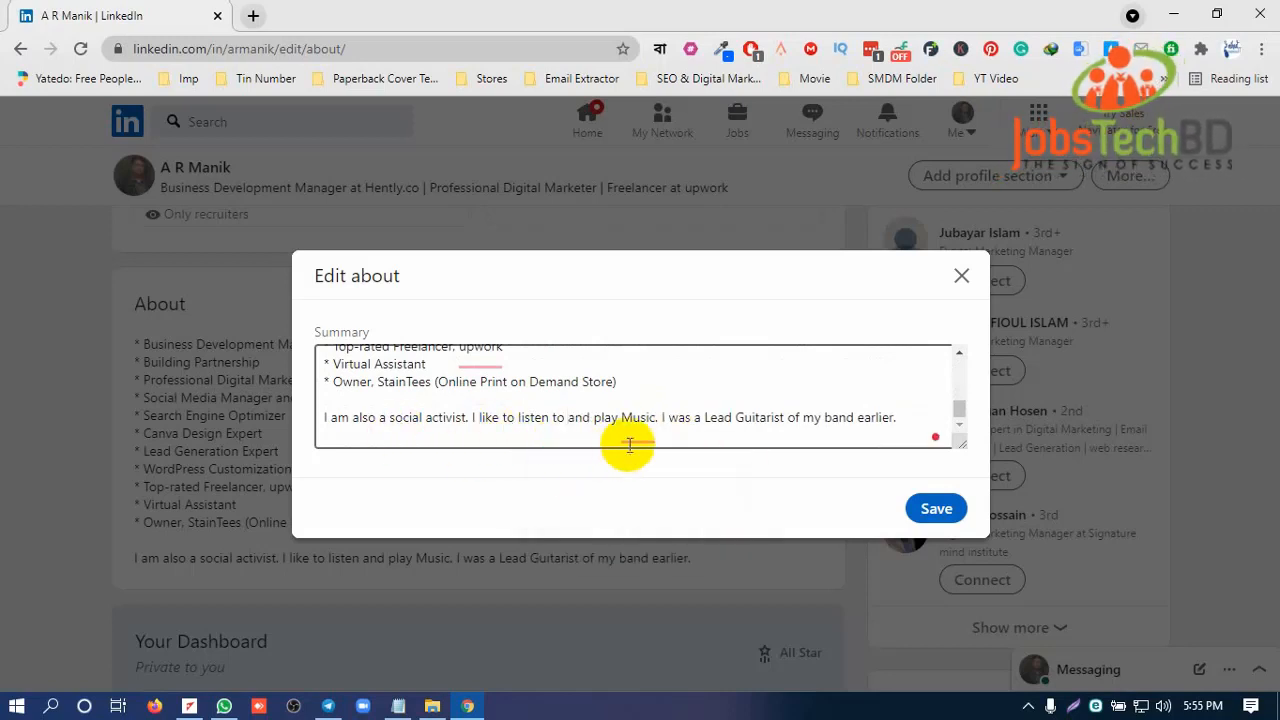
mouse_move(629, 444)
left_click(638, 484)
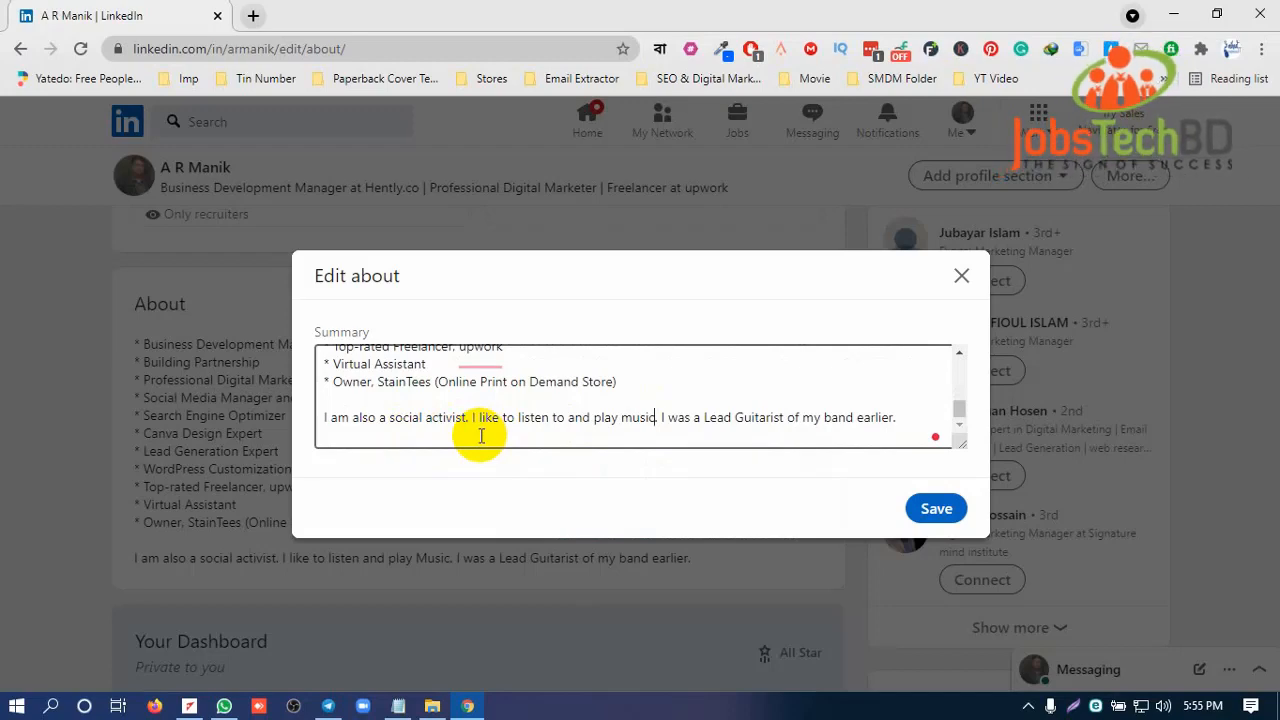
Step: Check the wording "social activist" against Google's search suggestions in a new tab, then close that tab
left_click(252, 15)
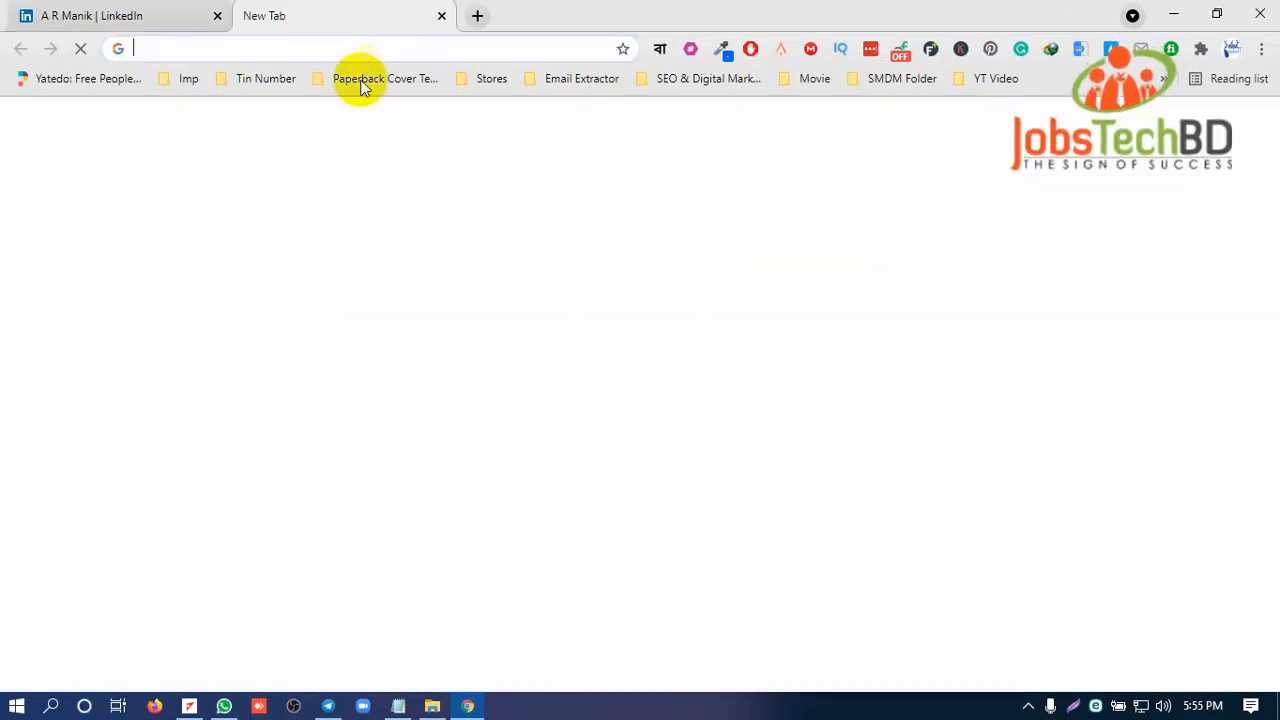
left_click(430, 388)
type("so")
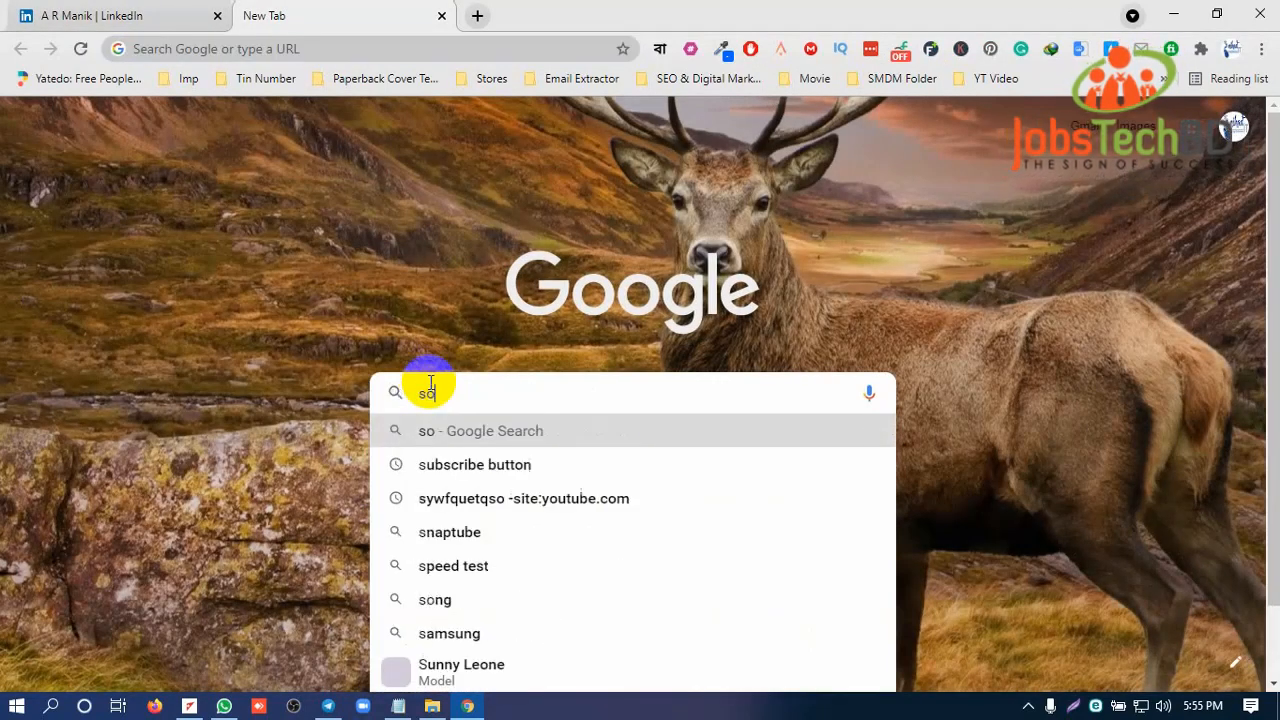
type("cial activi")
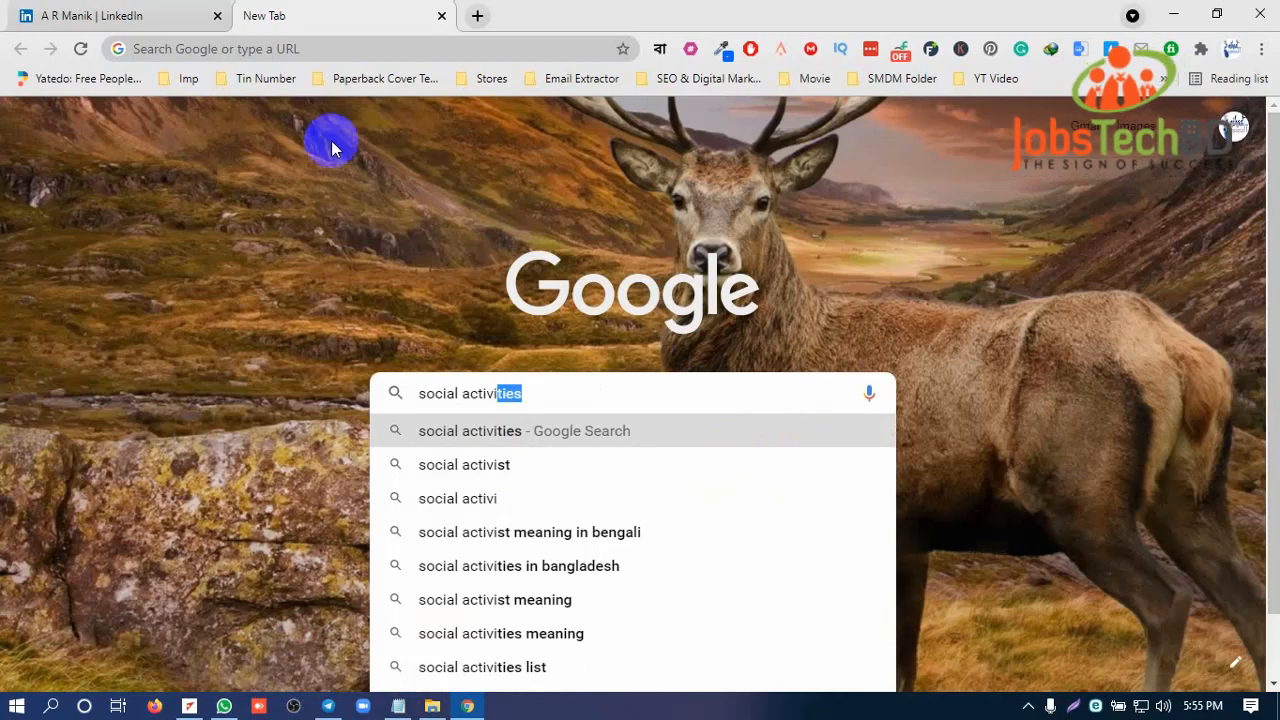
left_click(441, 15)
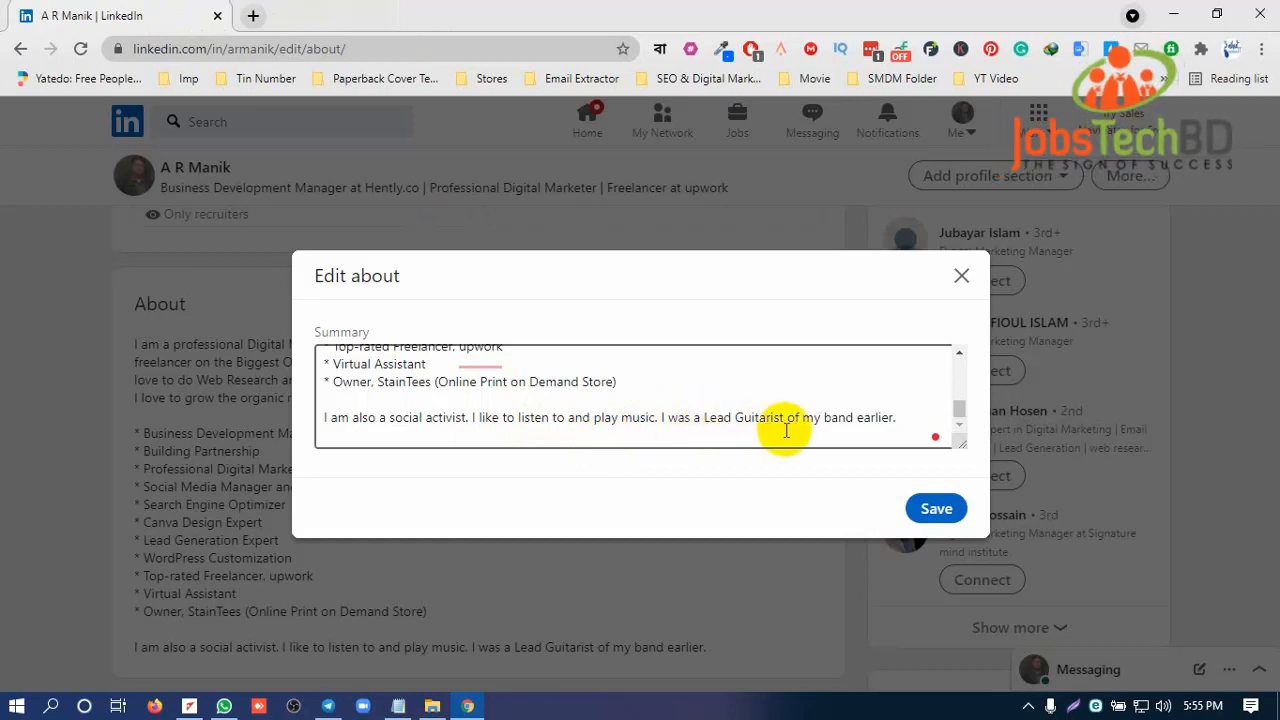
Step: Capitalize "Upwork" in the Top-rated Freelancer line and proofread the whole About summary
scroll(700, 371, "up", 1)
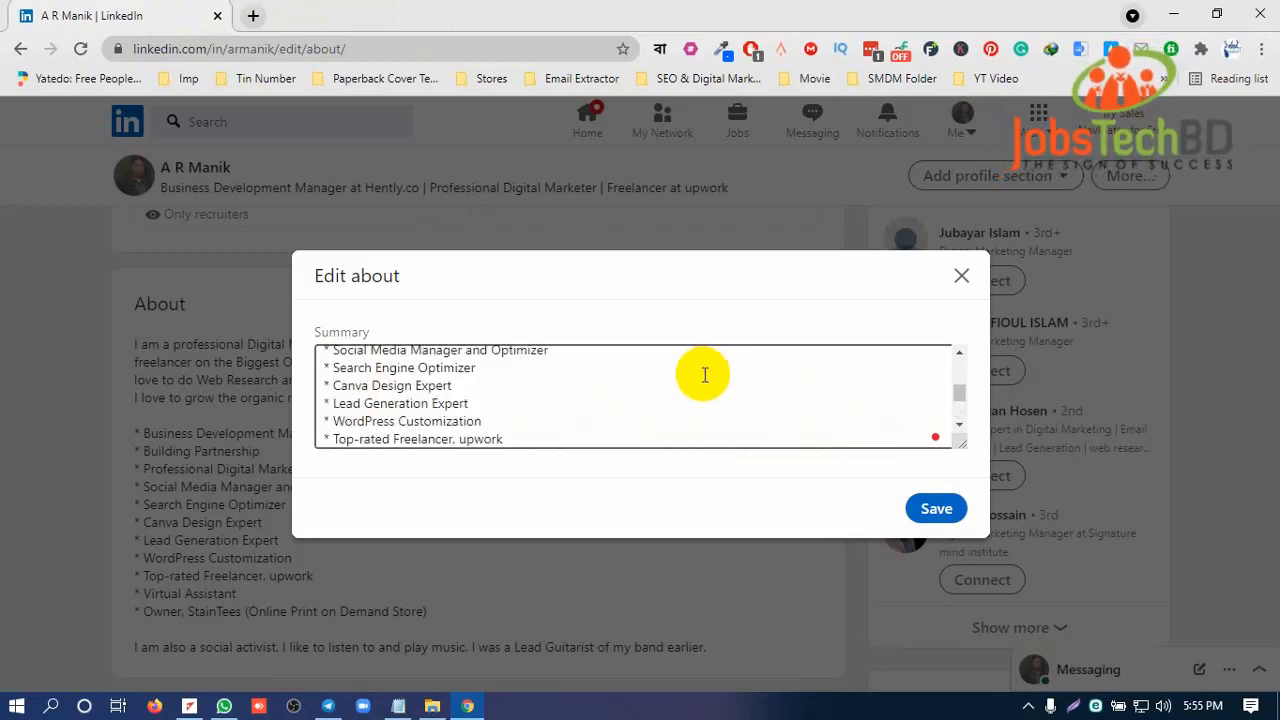
scroll(650, 408, "down", 1)
mouse_move(480, 363)
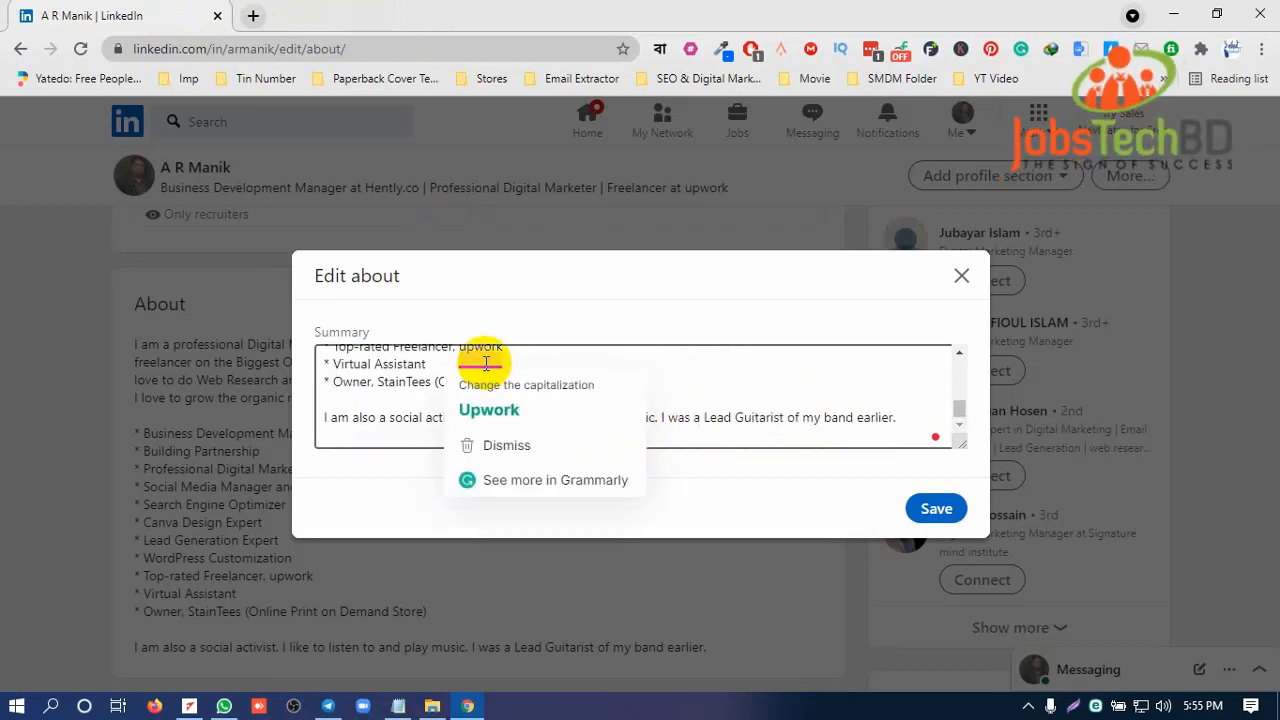
left_click(490, 410)
scroll(689, 371, "up", 3)
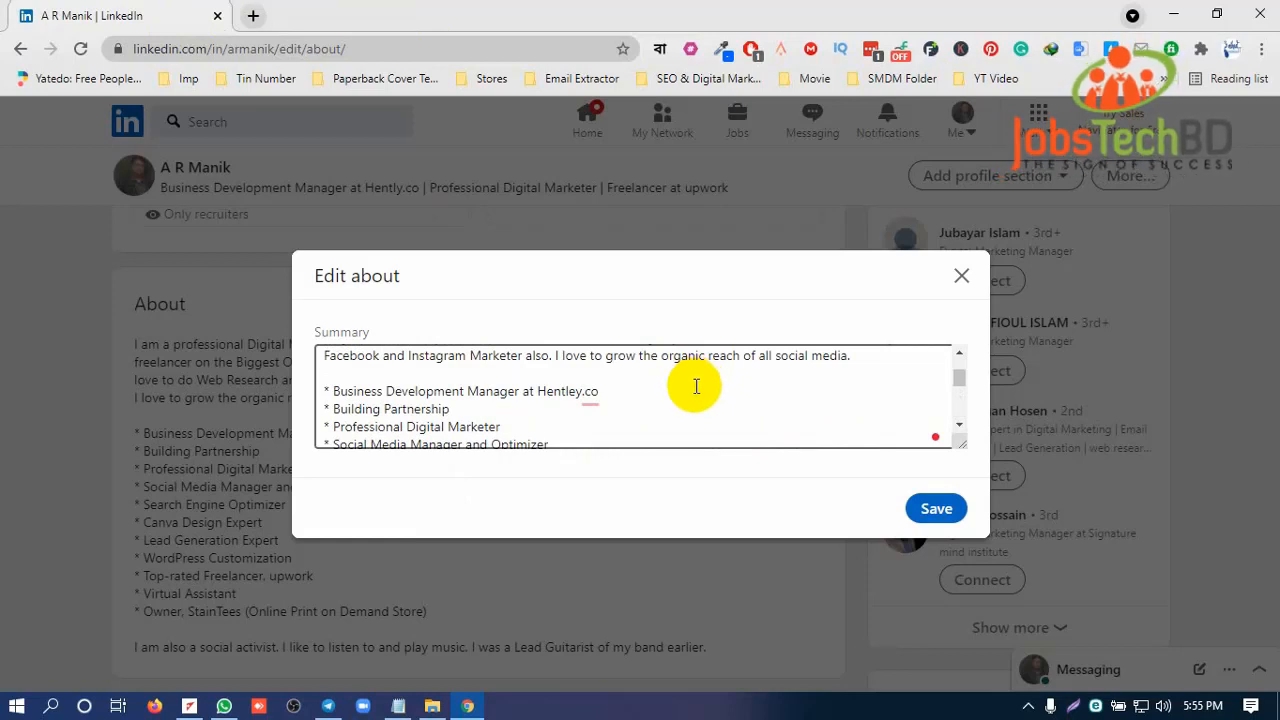
scroll(696, 386, "up", 2)
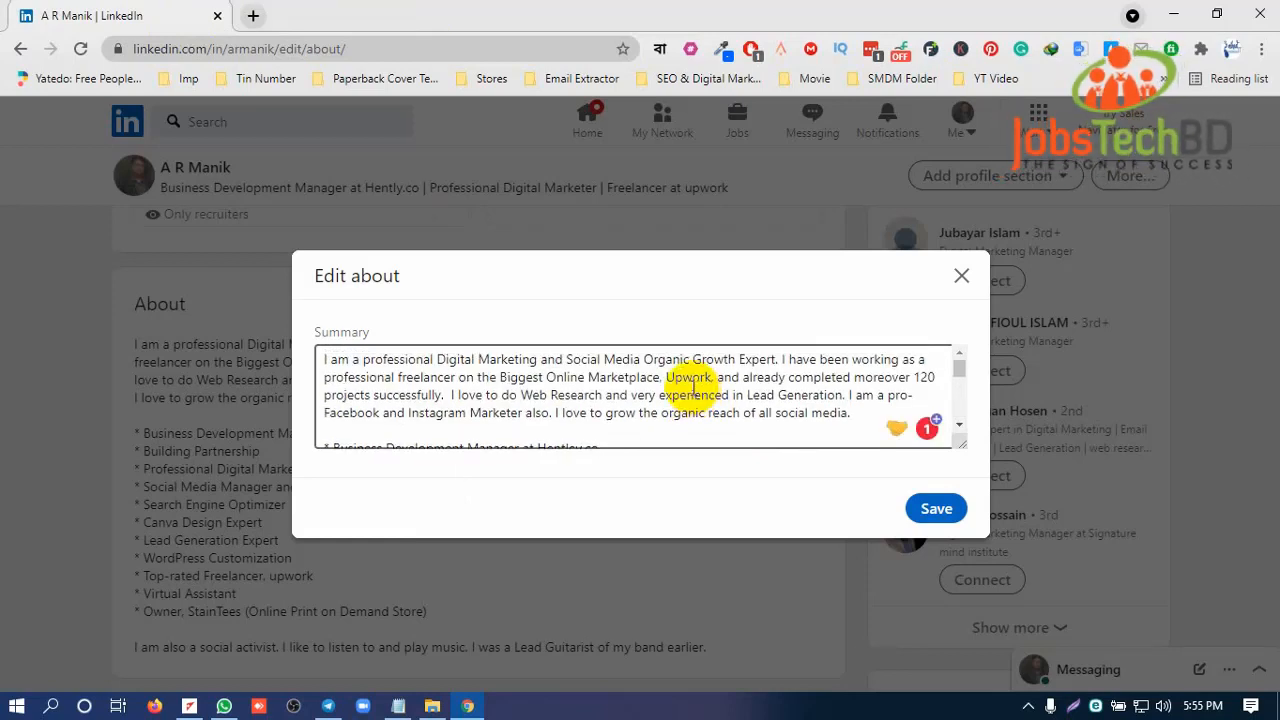
scroll(690, 390, "down", 5)
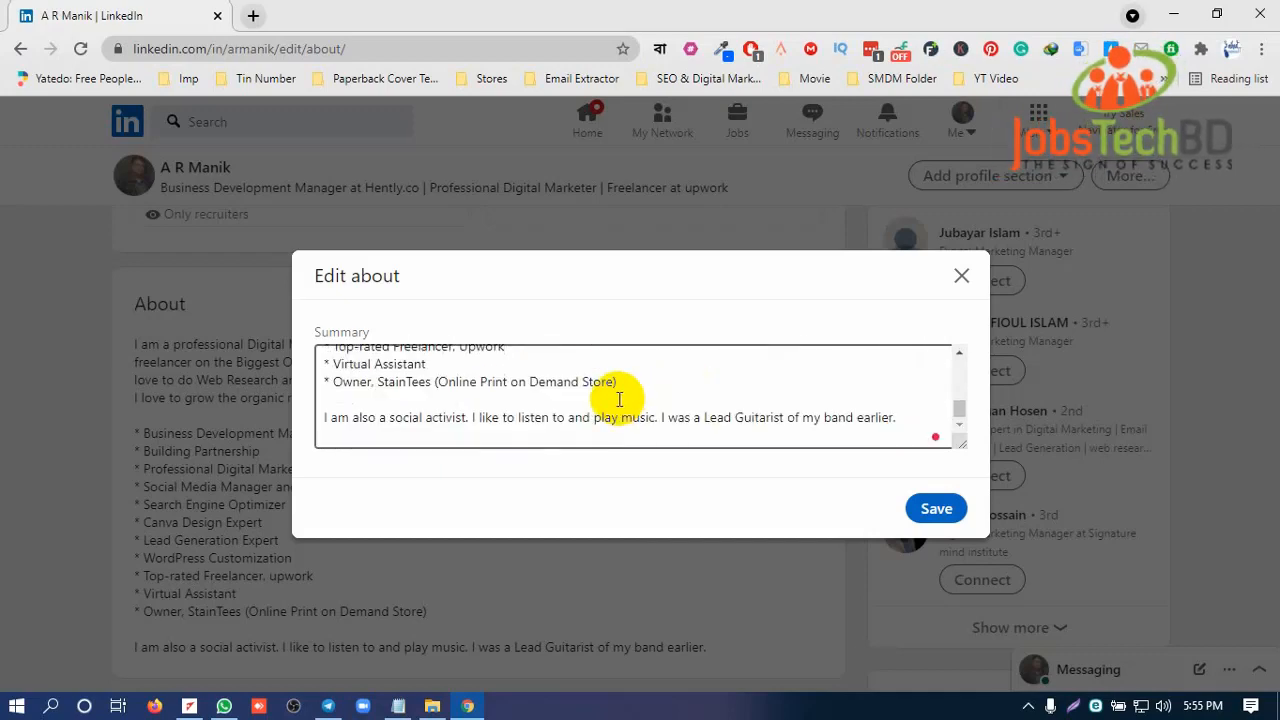
scroll(619, 399, "up", 5)
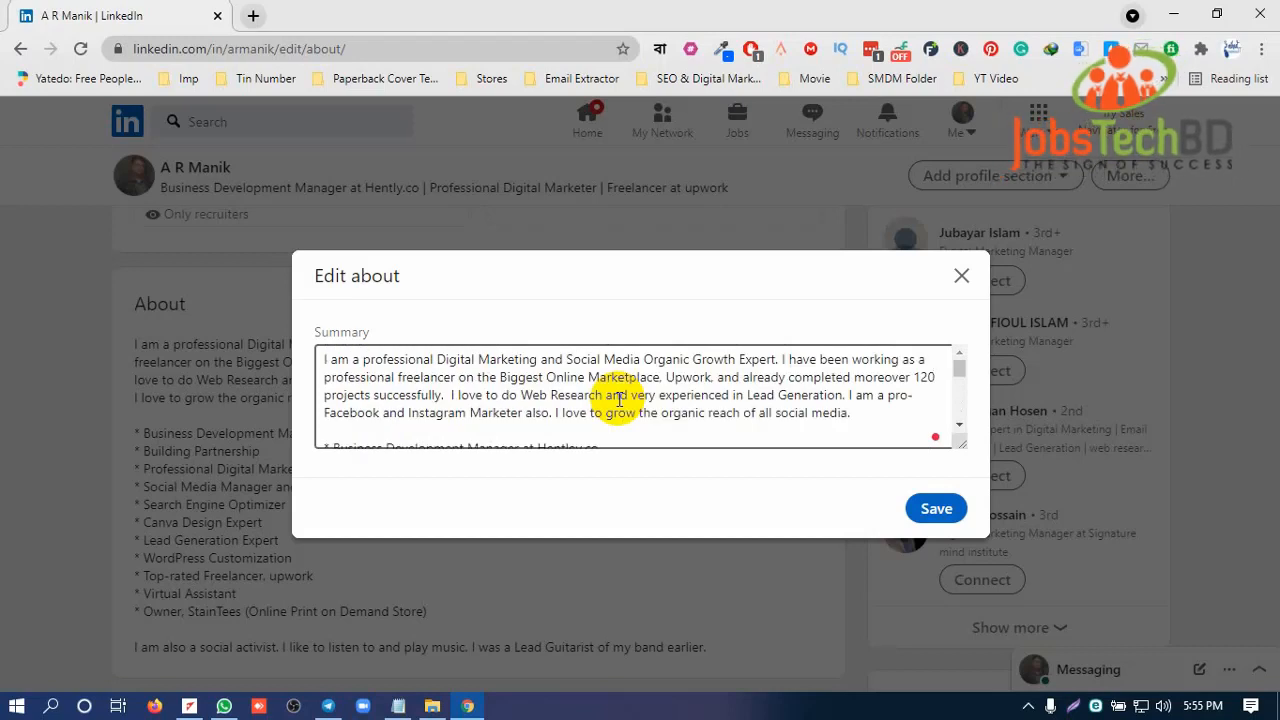
scroll(619, 399, "down", 2)
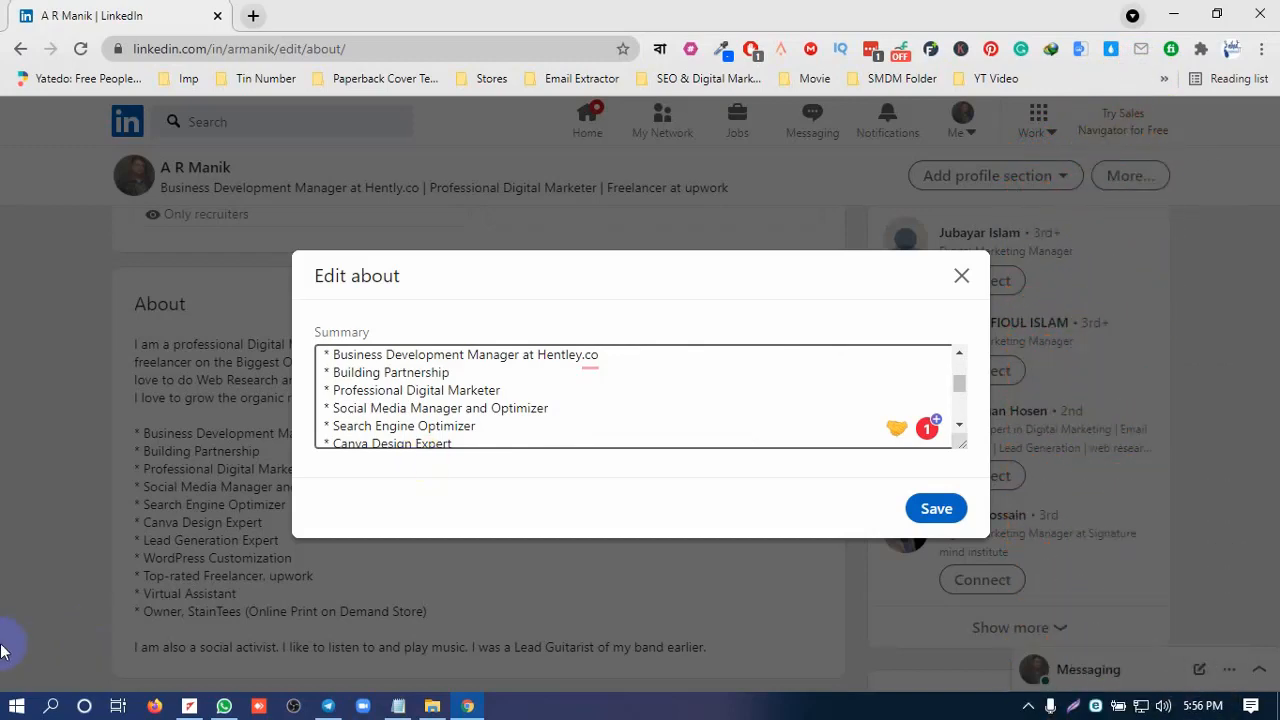
Step: Launch Microsoft Word from the installed applications
left_click(16, 706)
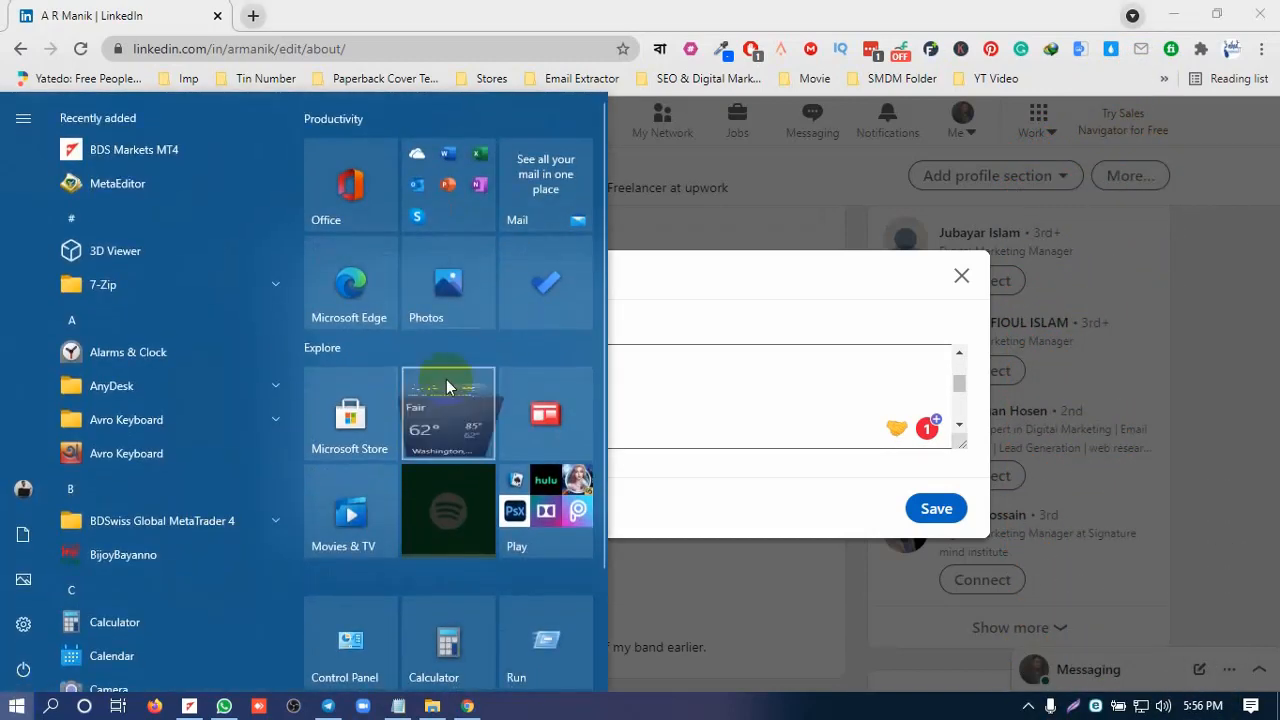
scroll(456, 348, "down", 2)
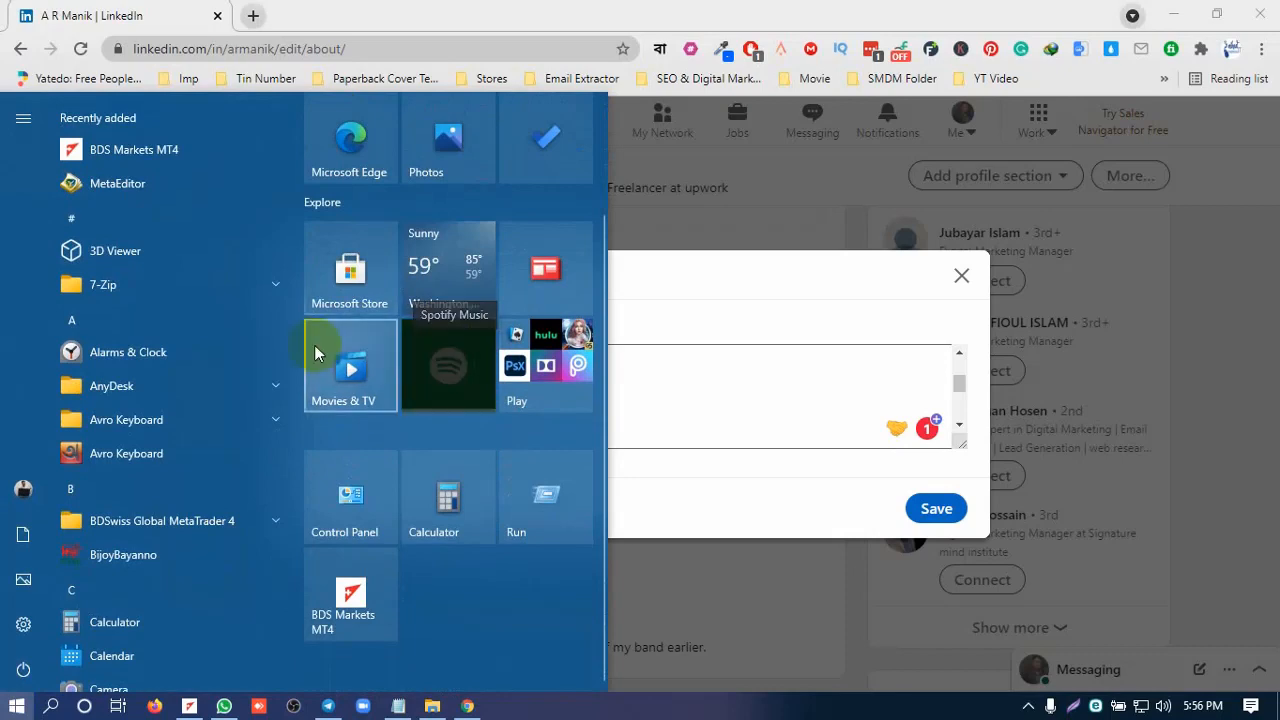
scroll(196, 326, "down", 4)
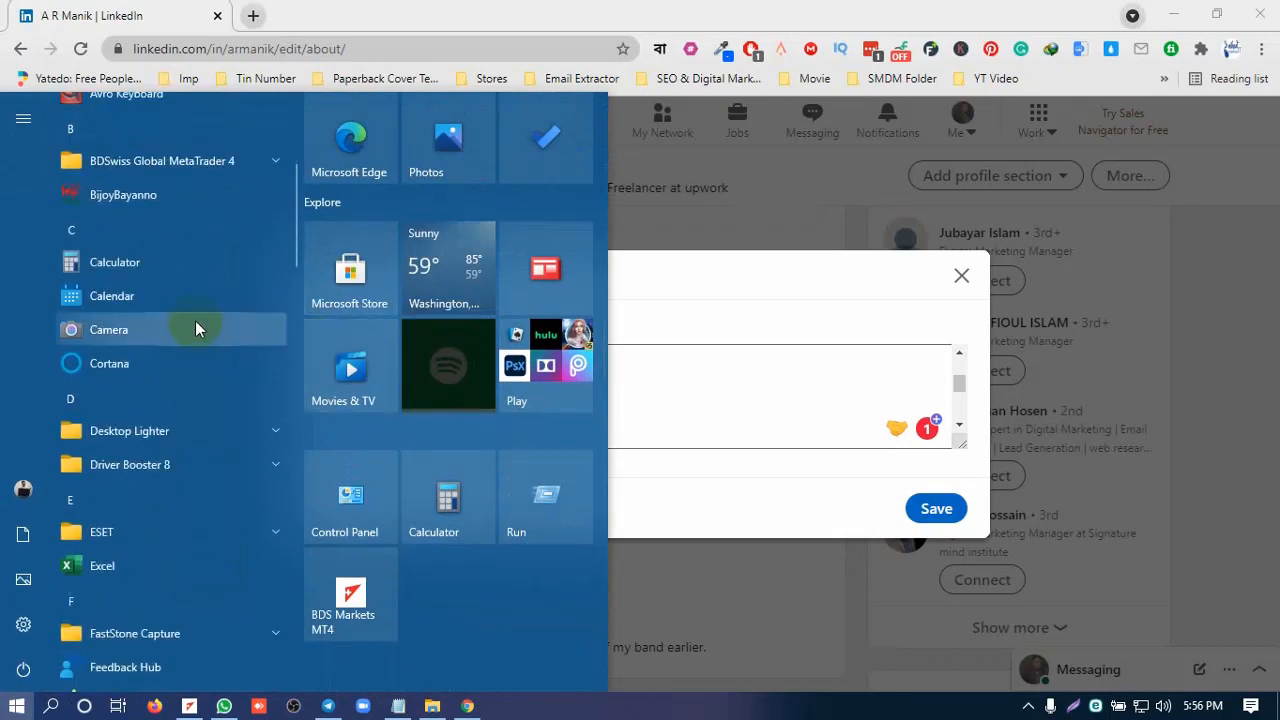
scroll(195, 320, "down", 10)
scroll(196, 362, "down", 10)
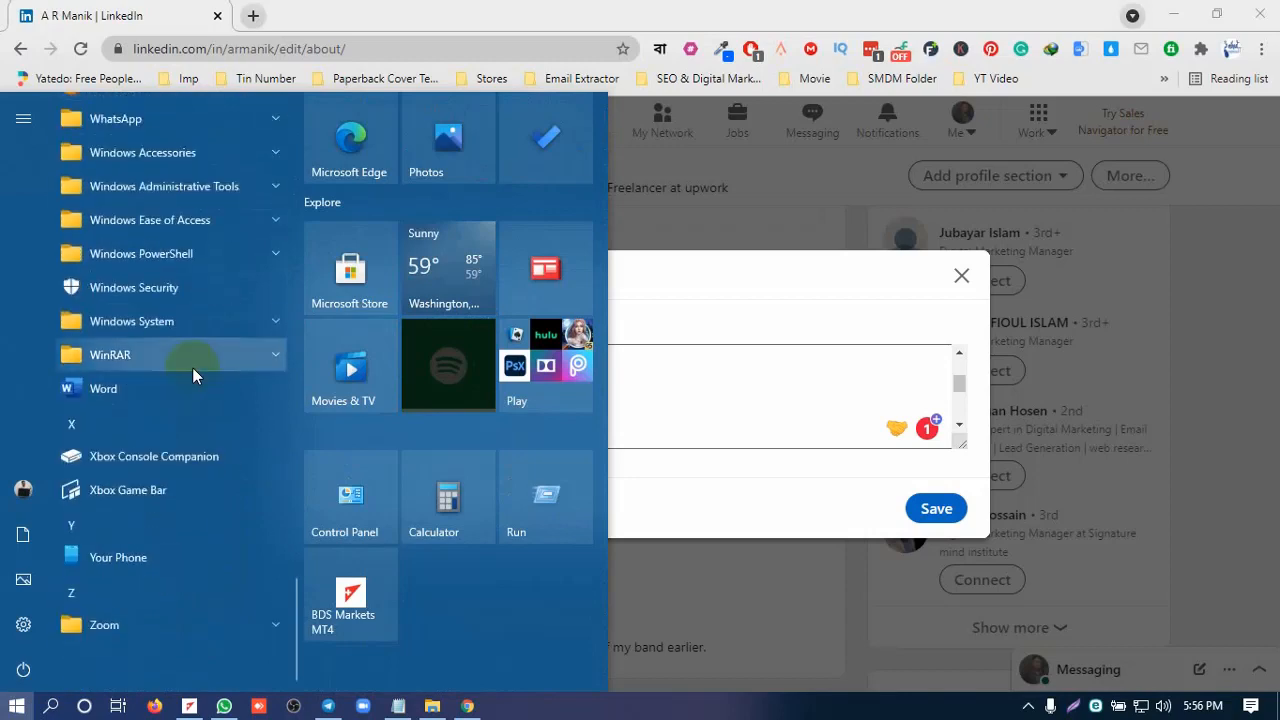
left_click(134, 389)
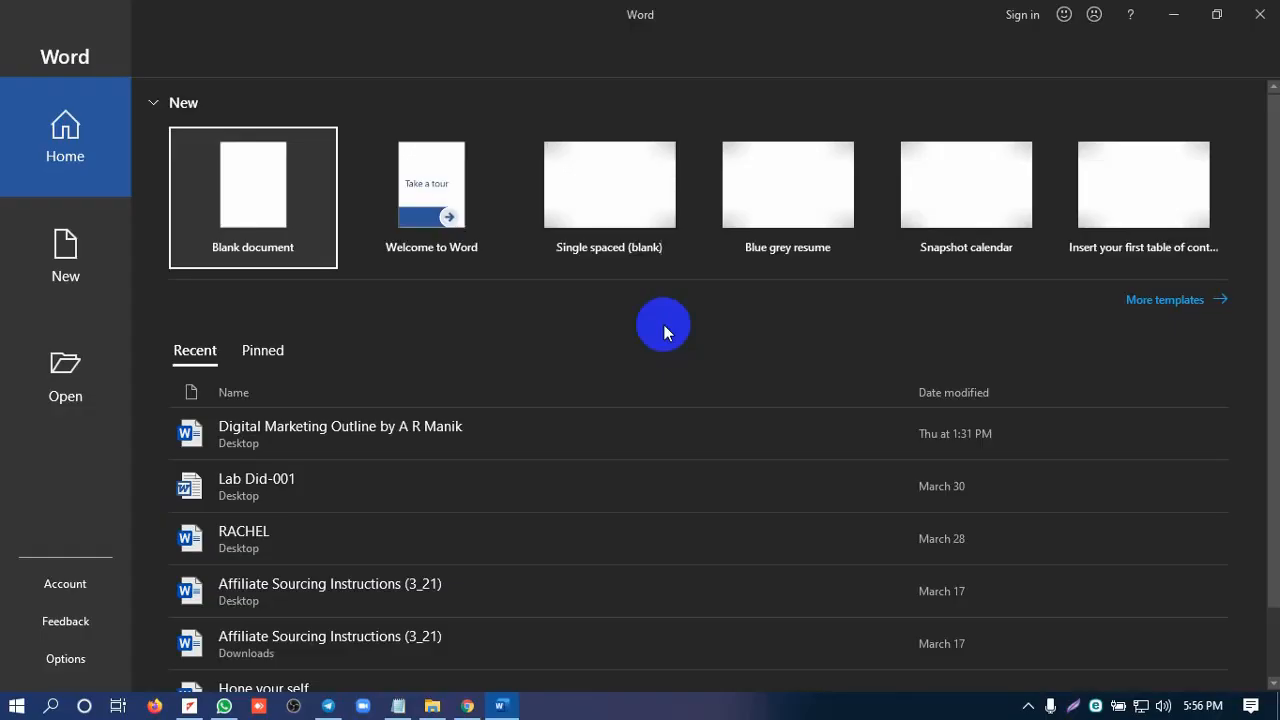
Step: Create a blank document containing the lines "Ddvd" and "dvdfv" and format both lines with arrowhead bullets
left_click(264, 204)
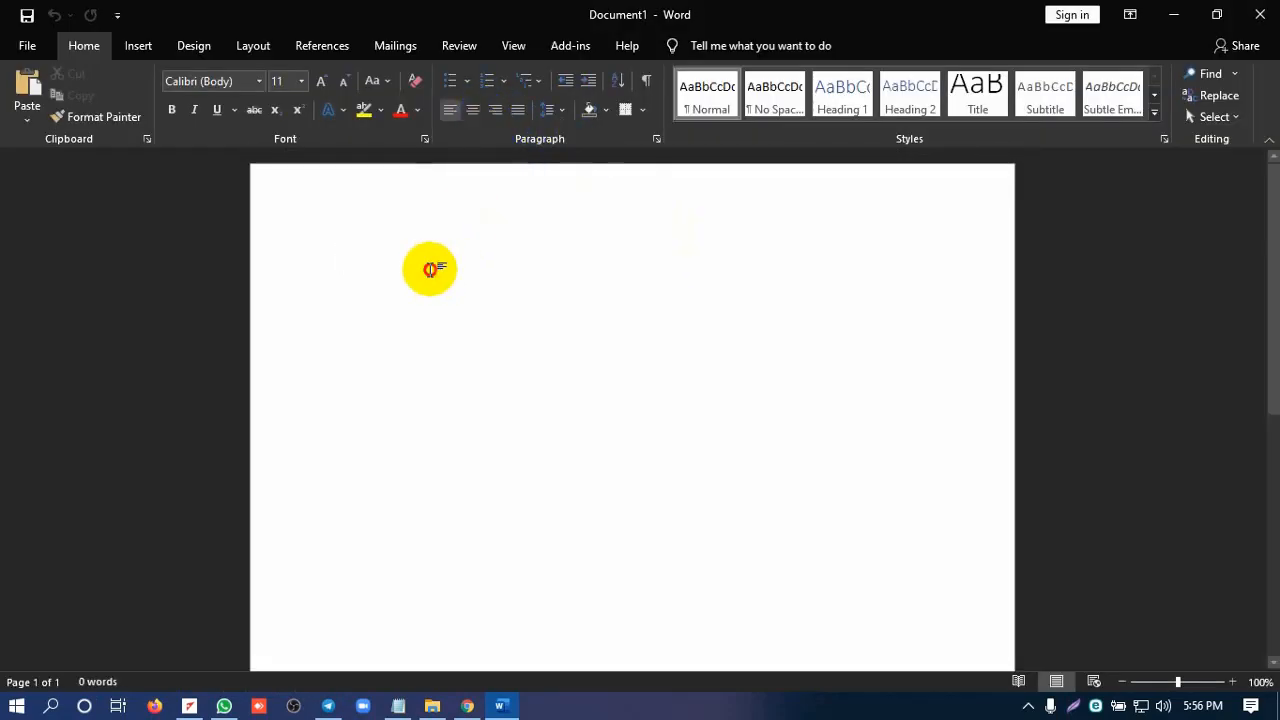
type("ddvd")
key("Return")
type("dvdfv")
left_click_drag(420, 289, 334, 263)
left_click(466, 82)
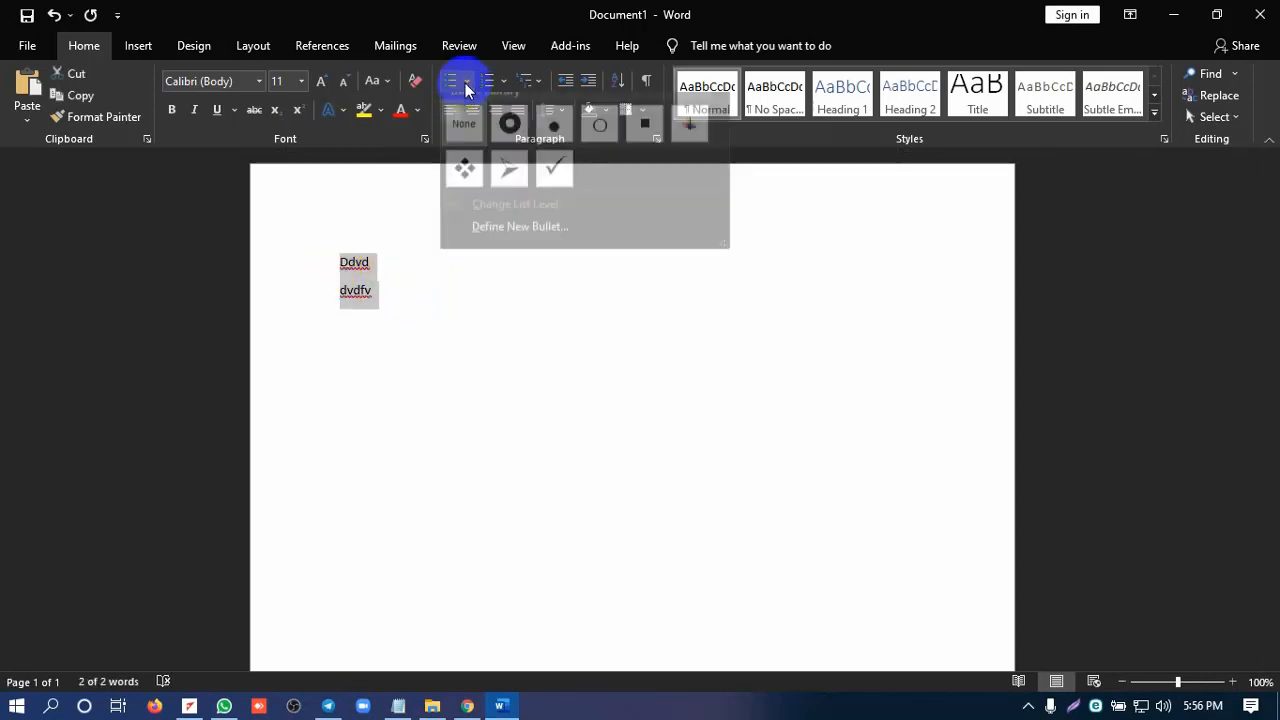
left_click(507, 181)
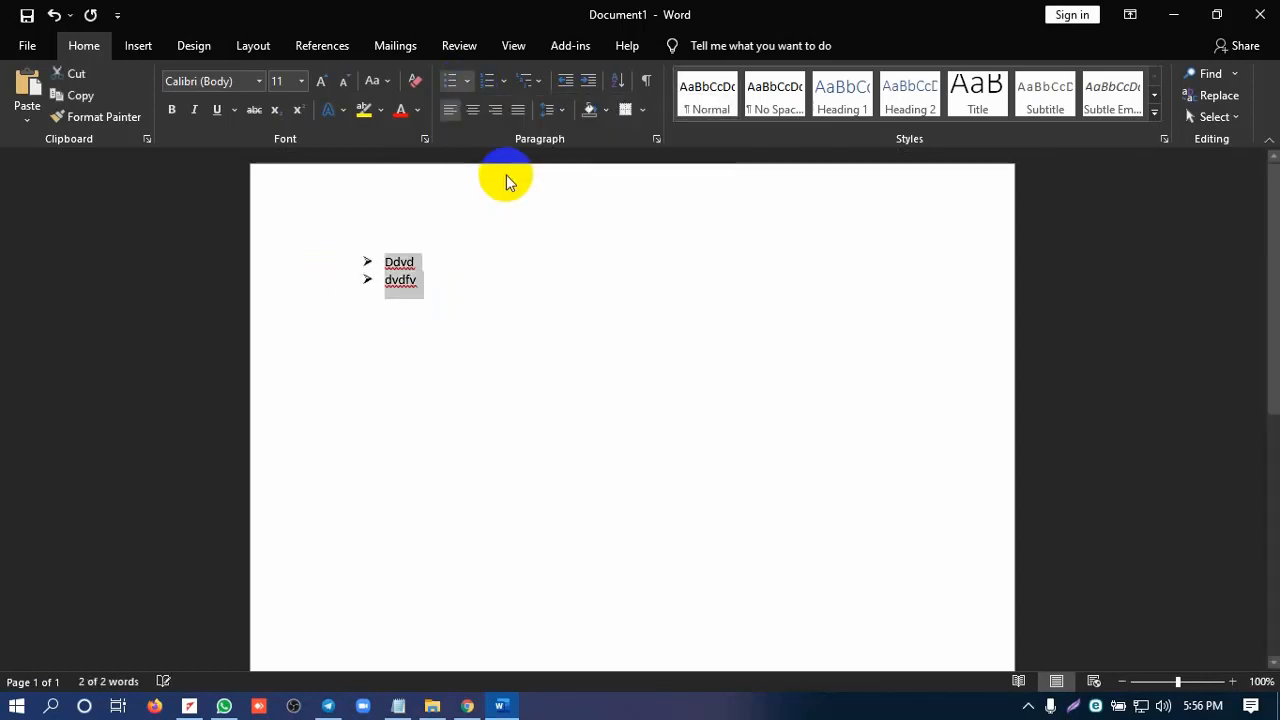
Step: Delete the "dvdfv" item from the bulleted list and select the arrowhead bullet in front of "Ddvd"
left_click(377, 294)
mouse_move(367, 280)
left_mouse_down()
mouse_move(371, 260)
mouse_move(434, 286)
mouse_move(378, 287)
left_mouse_up()
left_click(454, 293)
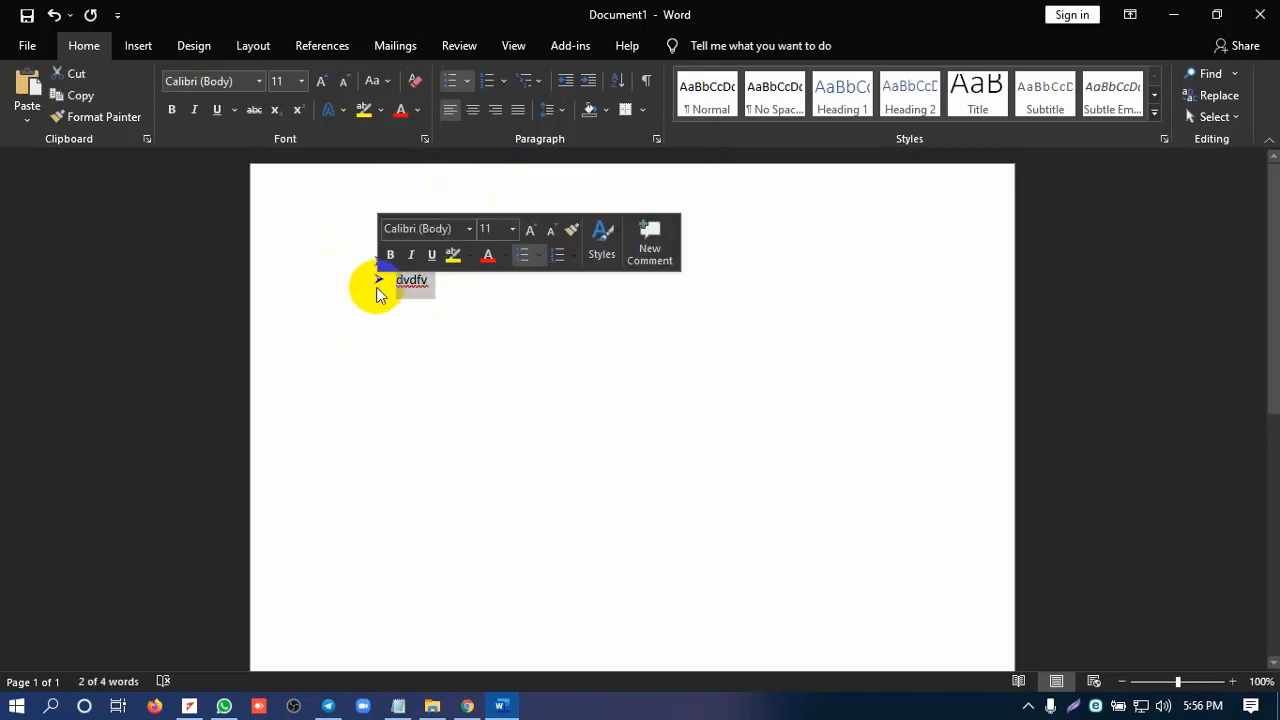
key("BackSpace")
key("BackSpace")
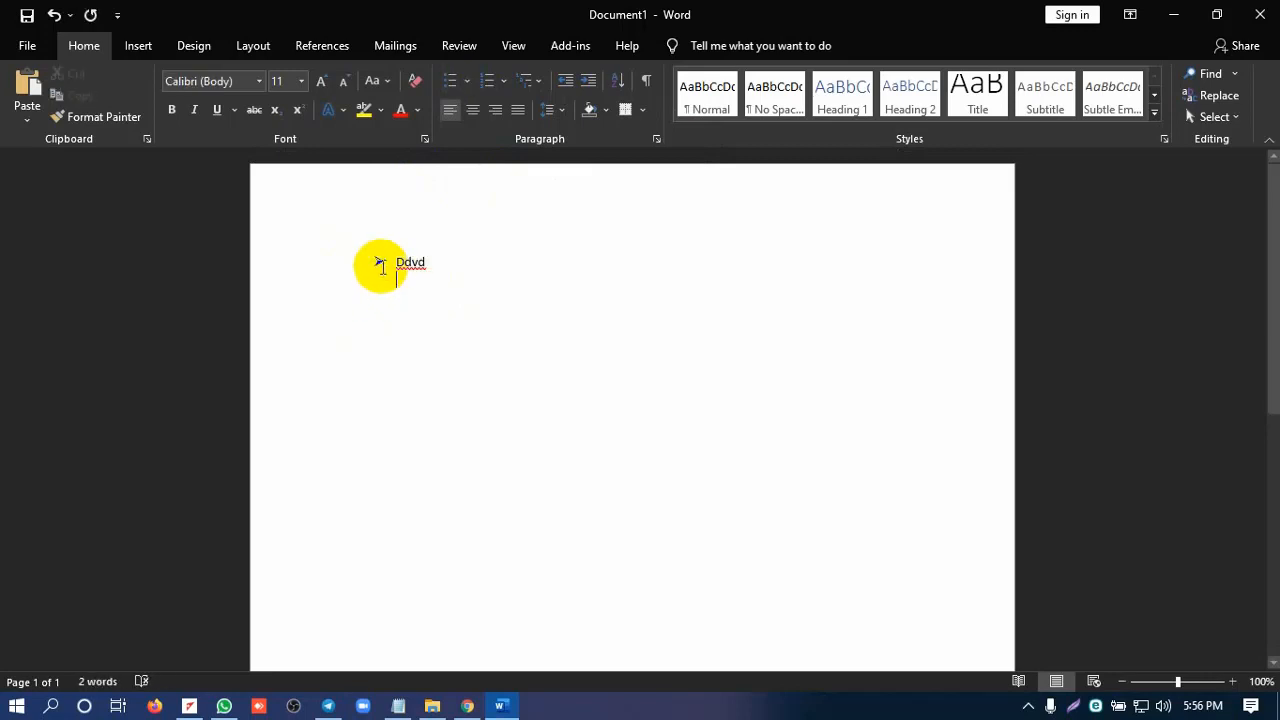
left_click_drag(376, 260, 384, 261)
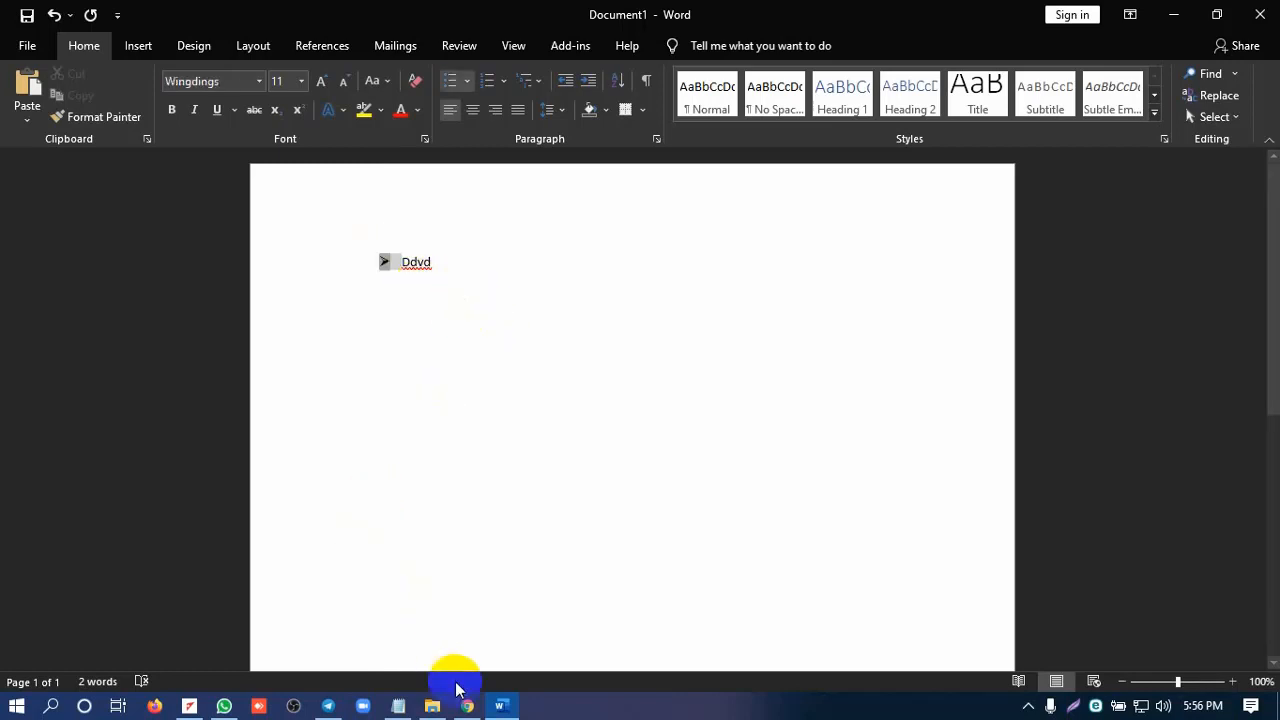
Step: Switch to Chrome and enlarge the summary text box in the LinkedIn Edit about dialog to show the whole text
left_click(467, 703)
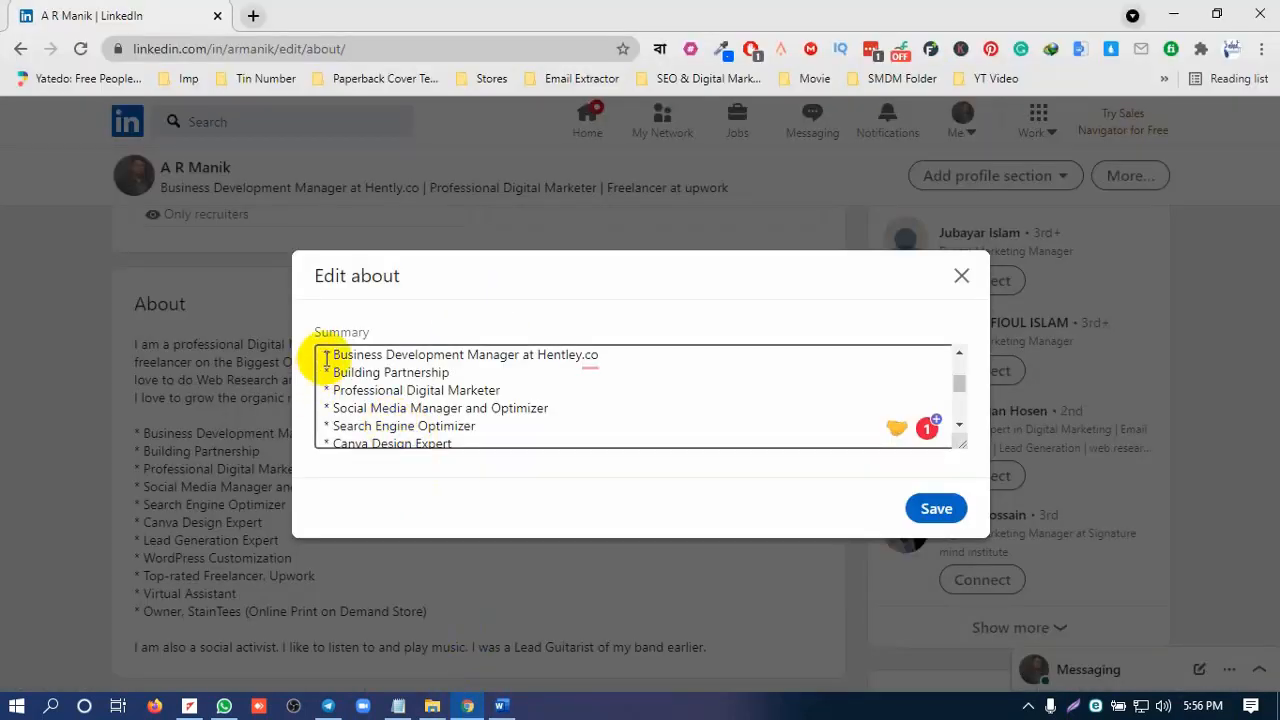
scroll(397, 383, "up", 2)
scroll(385, 377, "down", 1)
left_click_drag(320, 349, 323, 354)
scroll(350, 370, "down", 1)
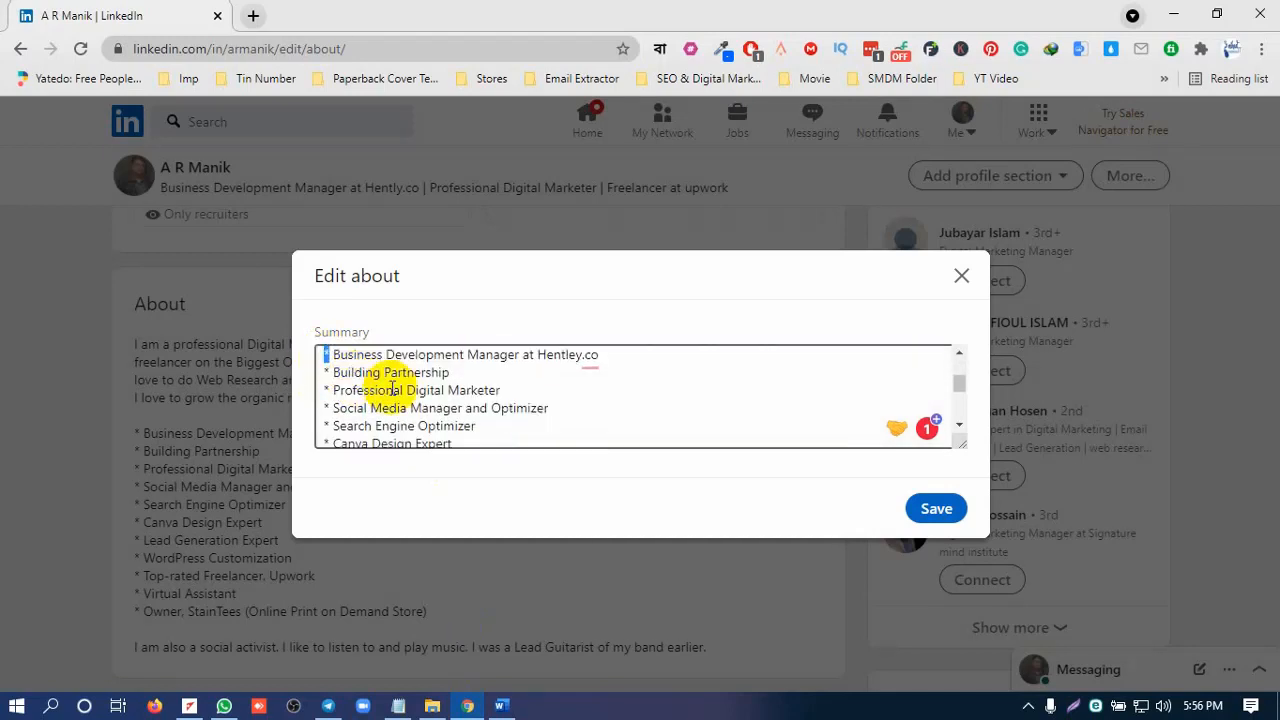
left_click_drag(960, 437, 968, 537)
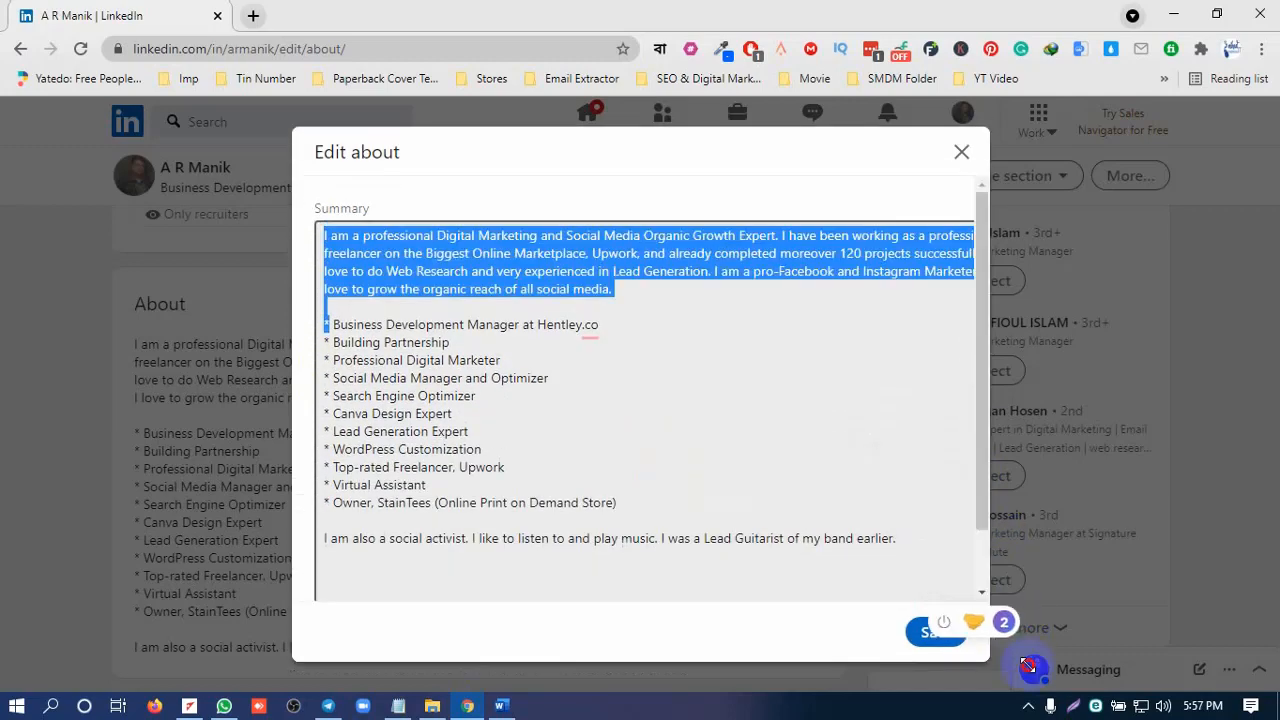
left_click(610, 432)
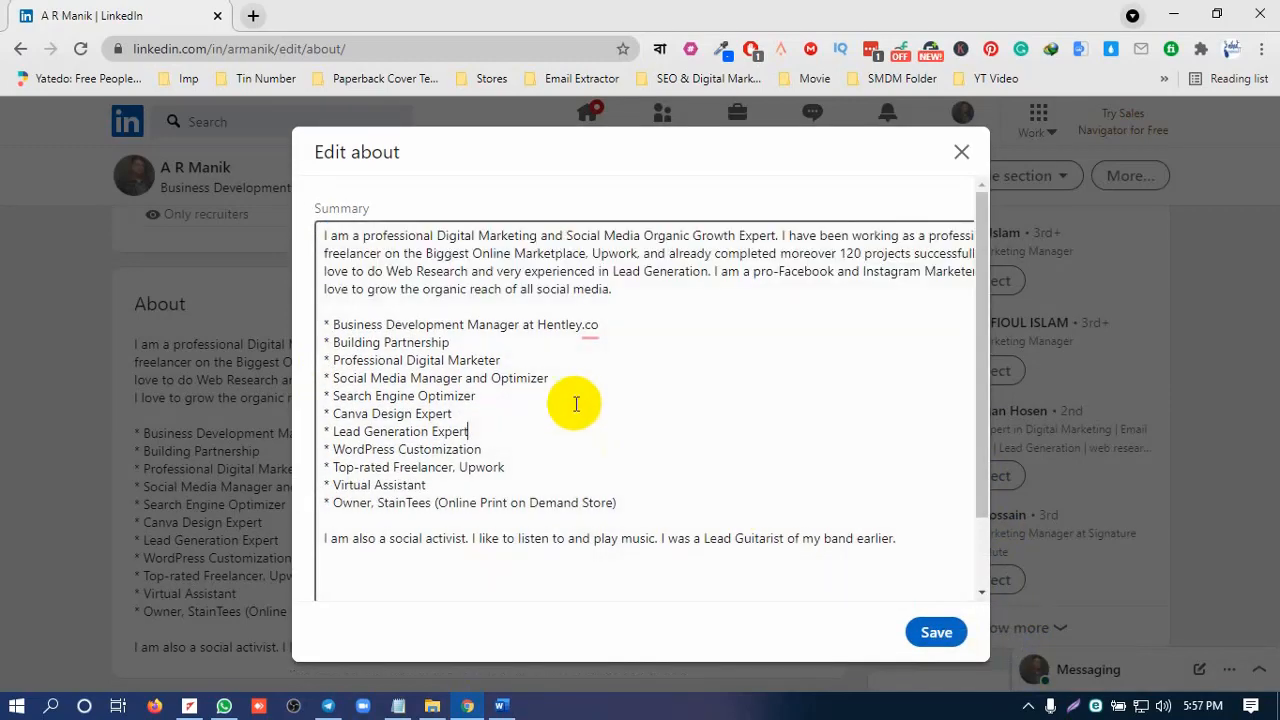
Step: Remove the asterisk before "Business Development Manager at Hentley.co", paste the clipboard content in its place, and undo the paste
left_click(329, 324)
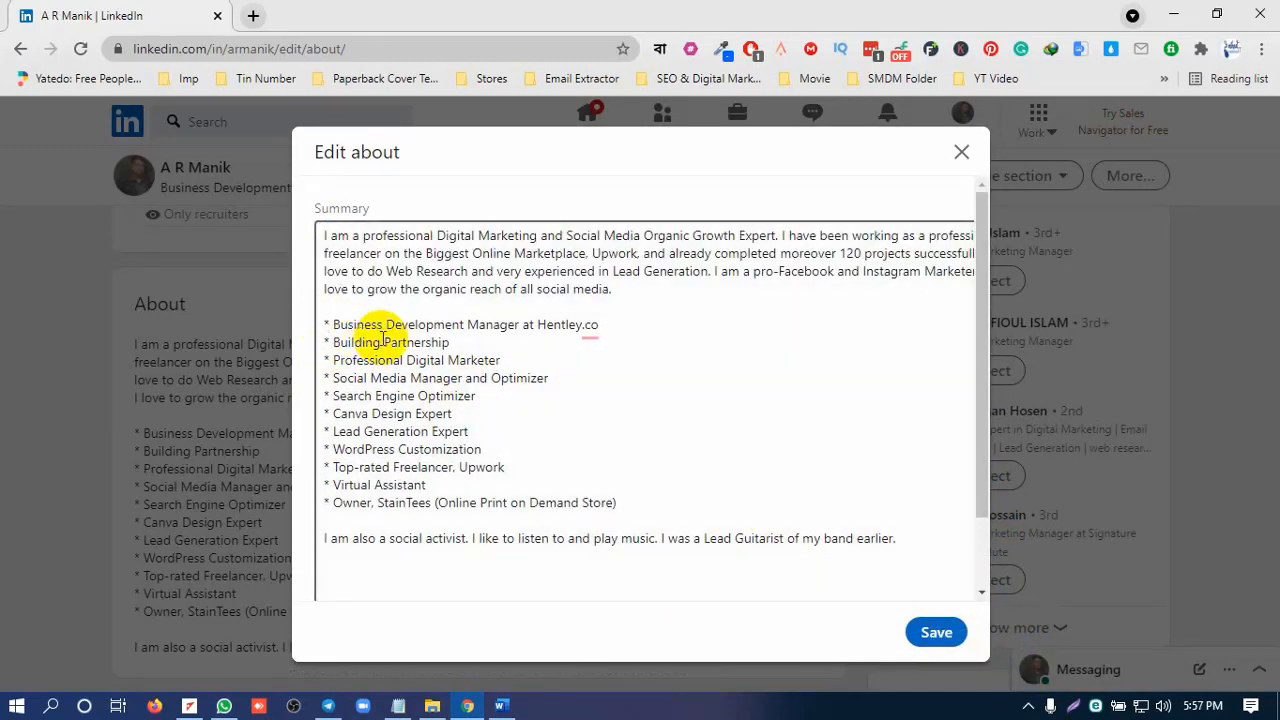
key("BackSpace")
type("GBPJPY SELL now at 154.60 SL 155.40 TP 152.00")
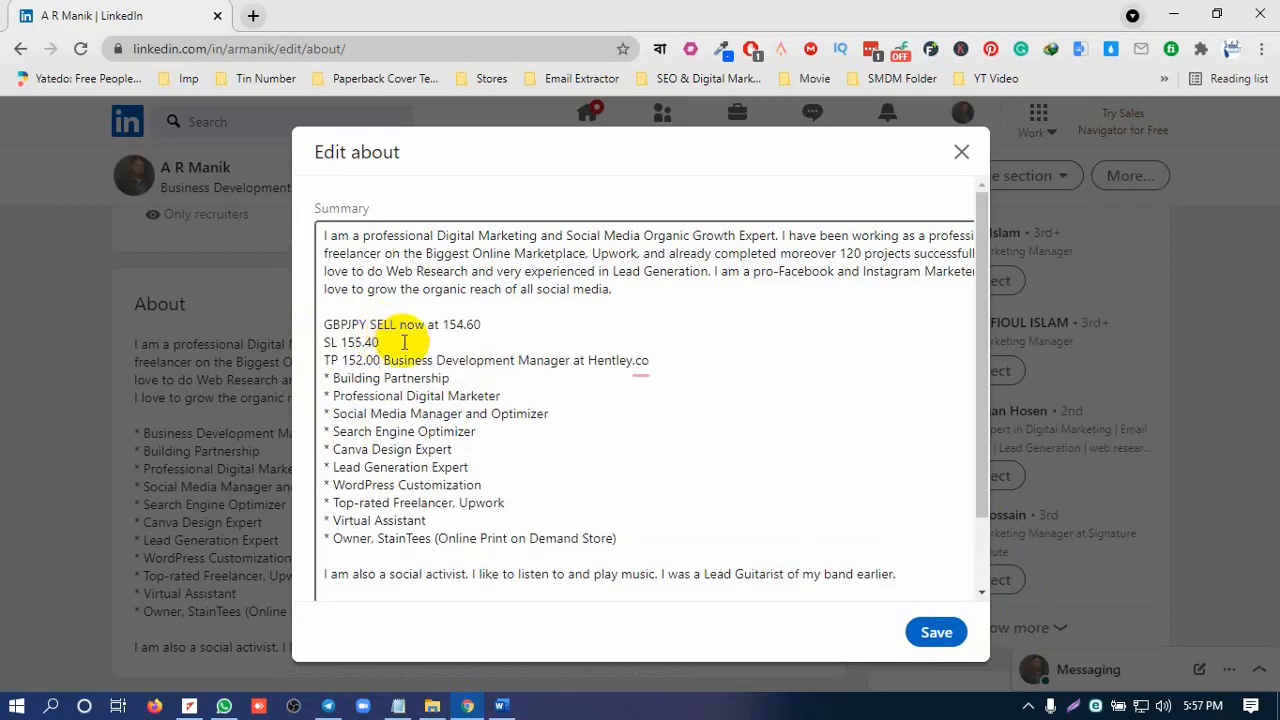
key("ctrl+z")
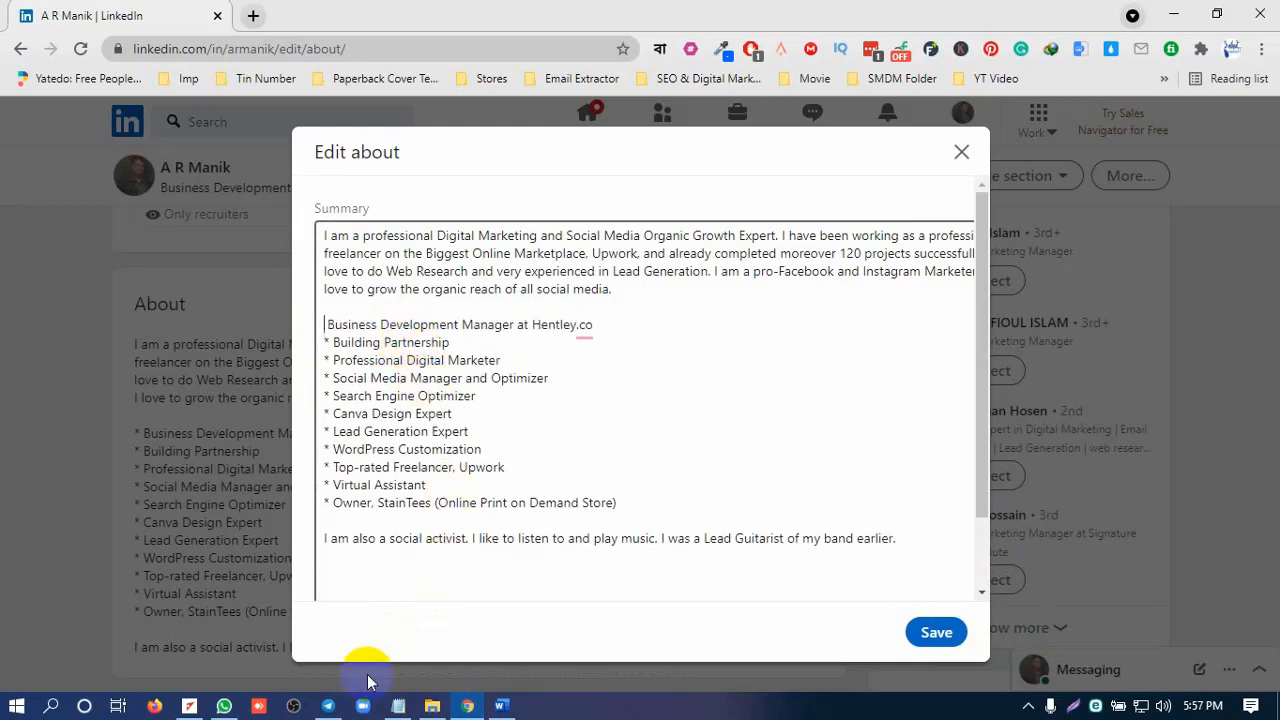
Step: Switch to Word and try to copy the arrowhead bullet in front of "Ddvd"
left_click(501, 706)
left_click(418, 286)
left_click(385, 260)
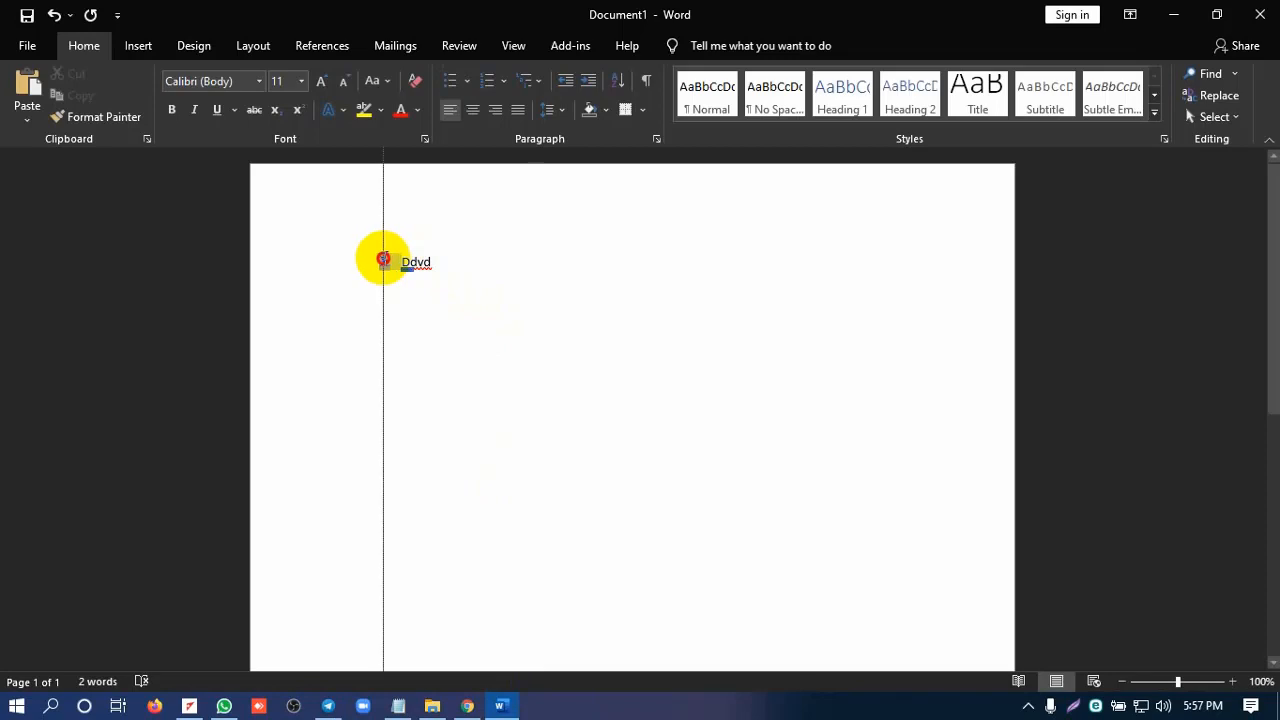
left_click_drag(383, 260, 389, 262)
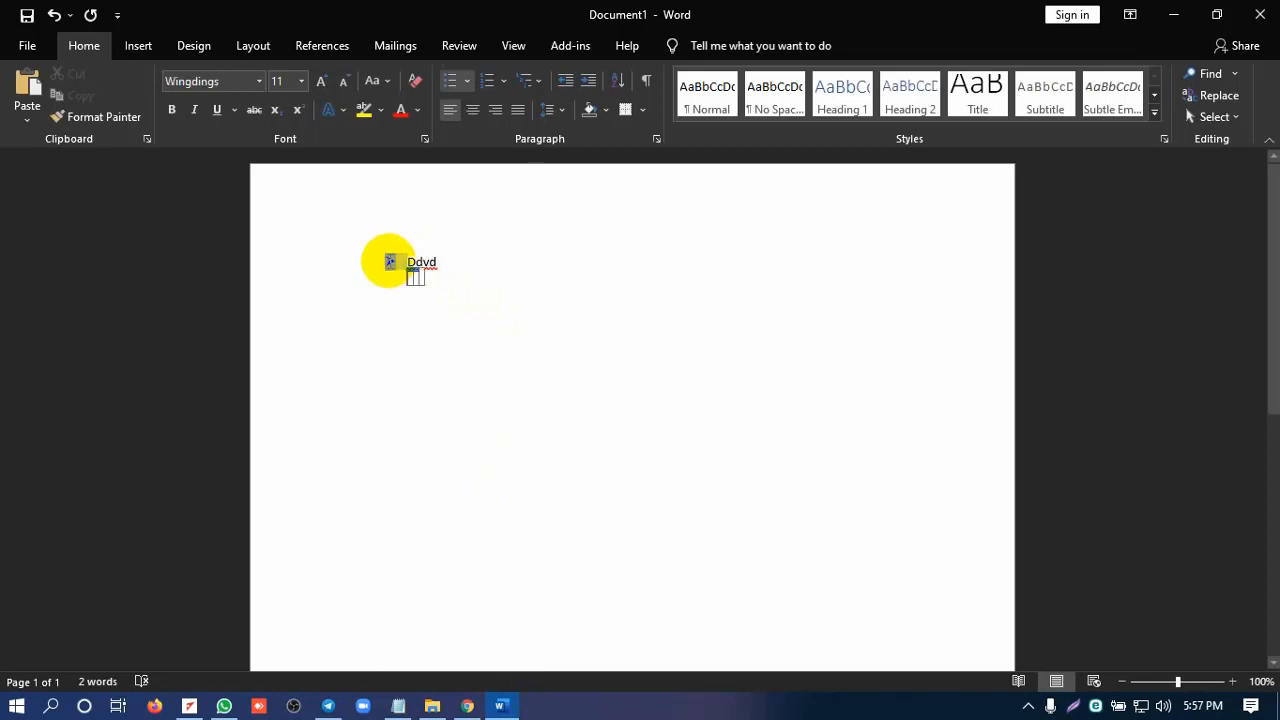
right_click(390, 262)
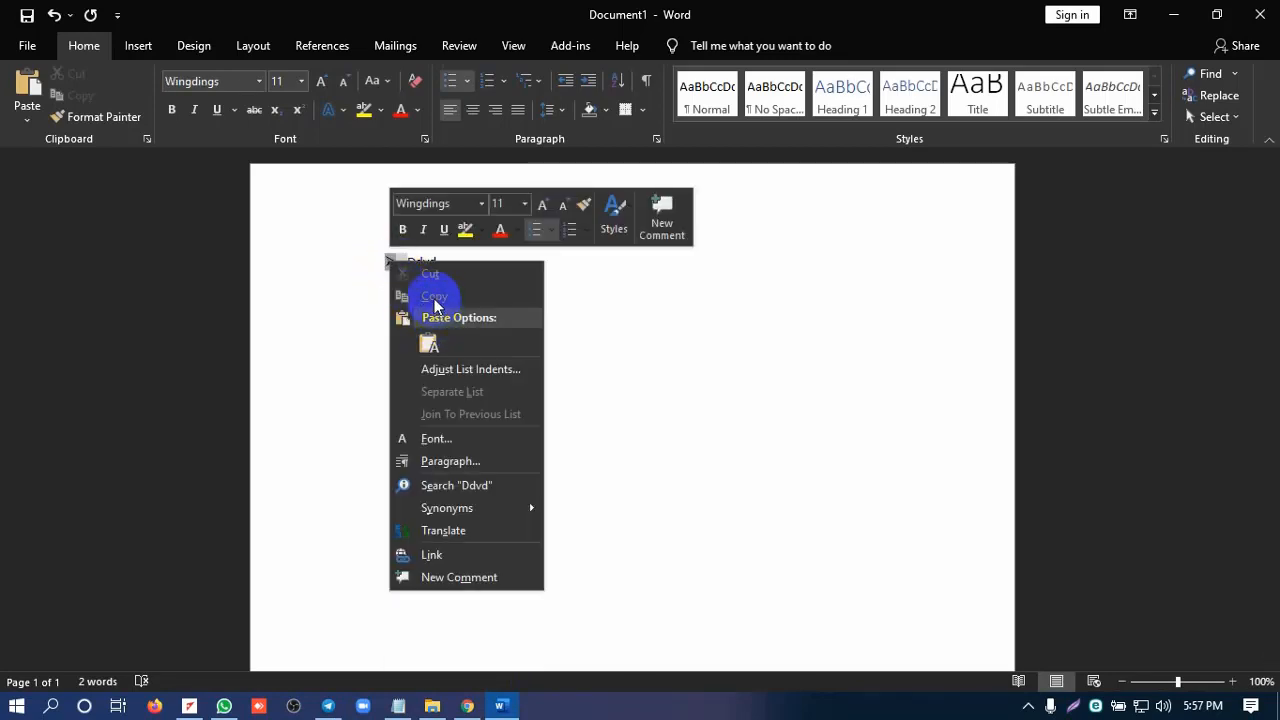
key("Escape")
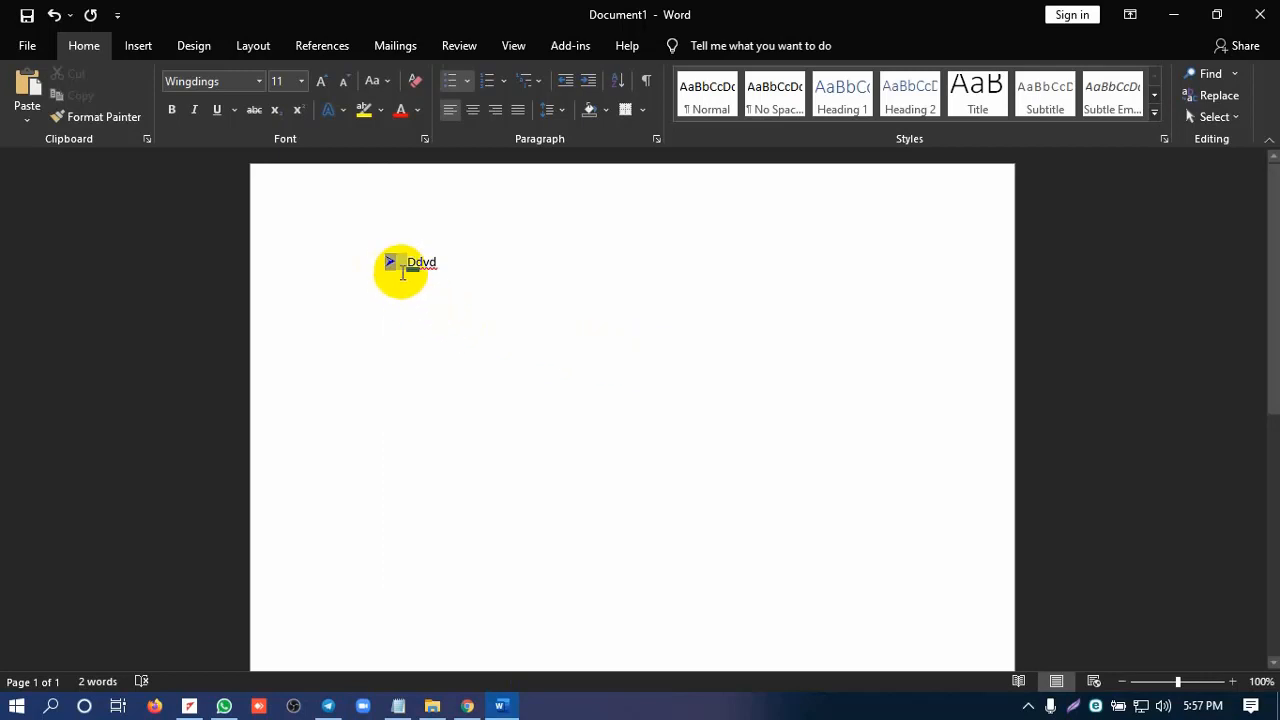
right_click(392, 262)
key("Escape")
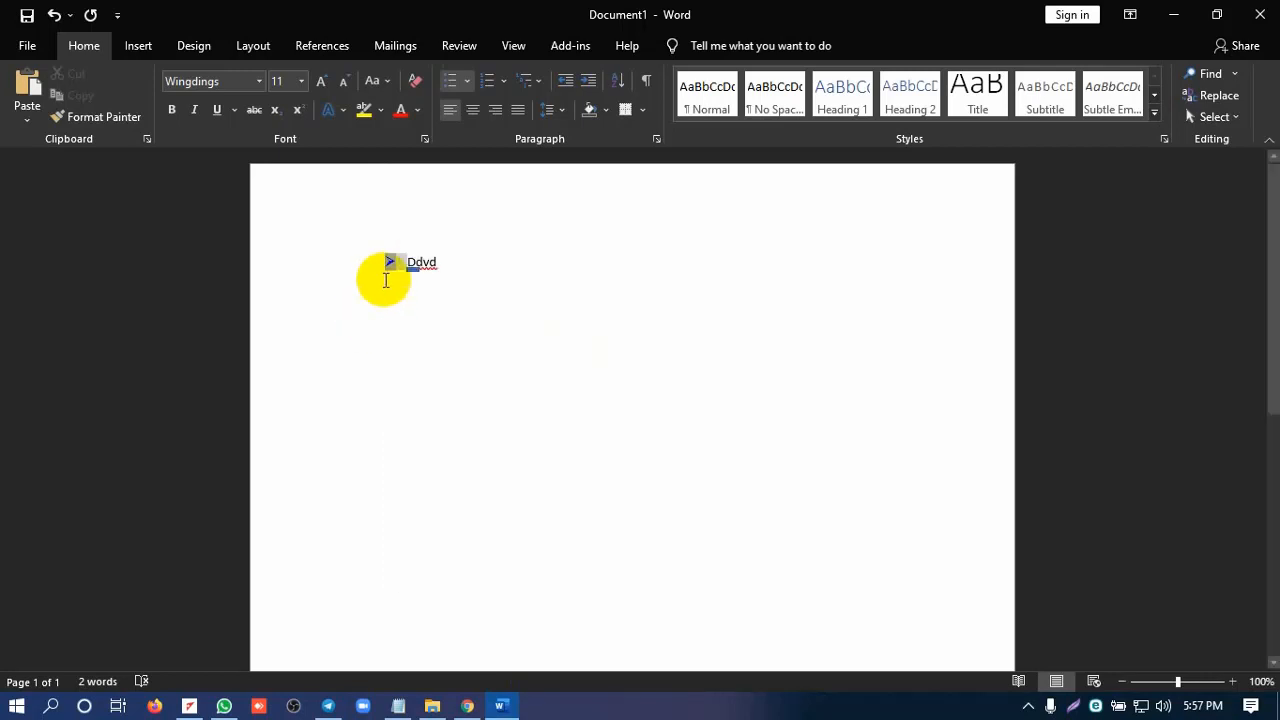
left_click(389, 261)
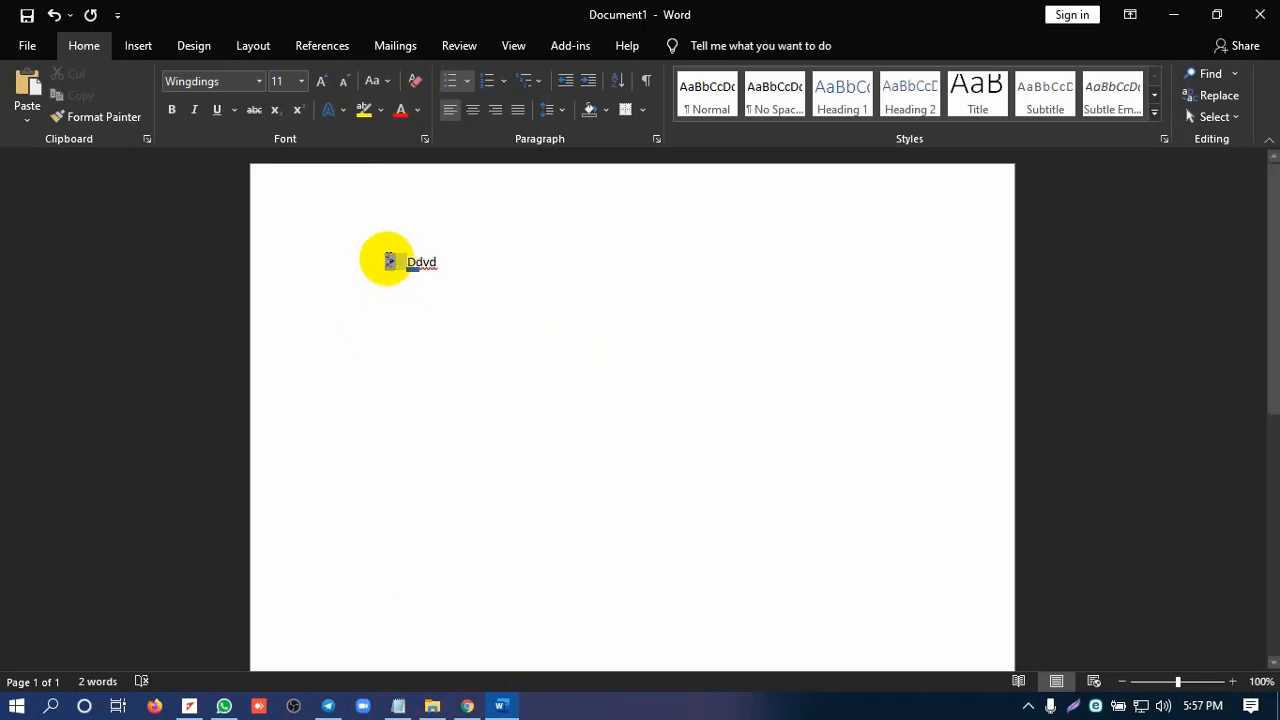
right_click(389, 264)
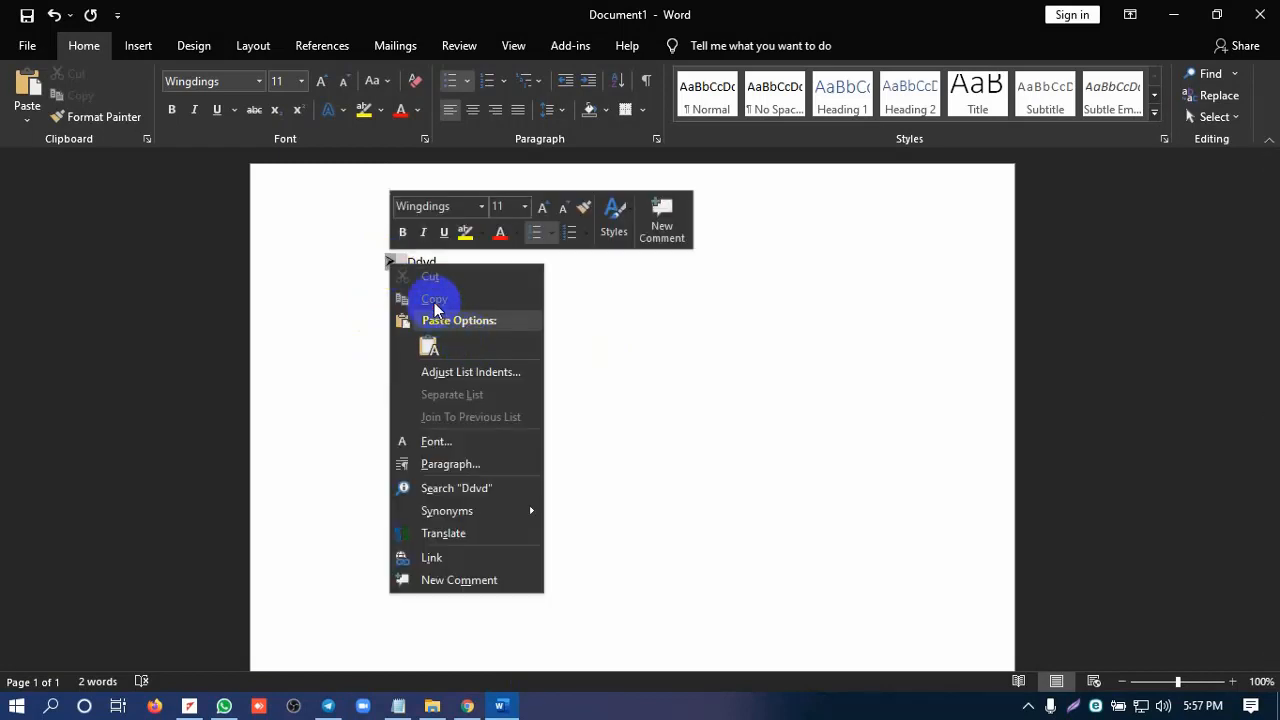
left_click(602, 397)
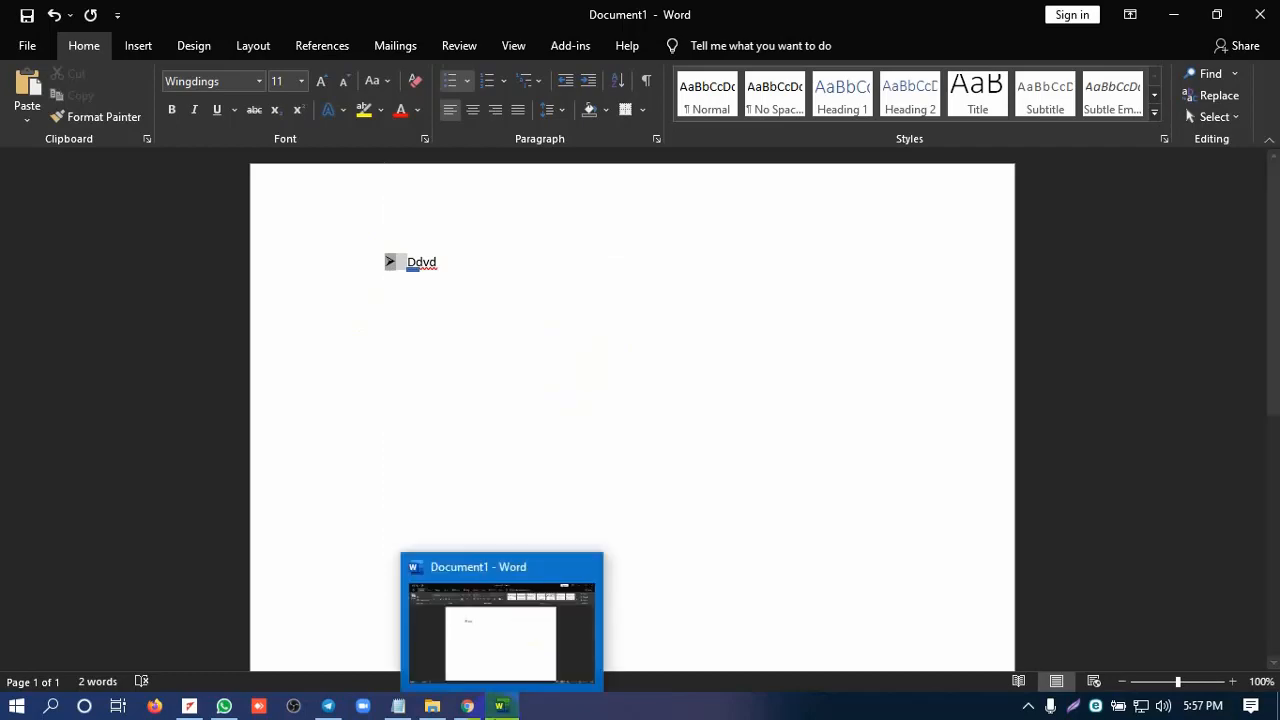
Step: Switch to Chrome and search Google Images for "some bullet points" in a new tab
left_click(467, 706)
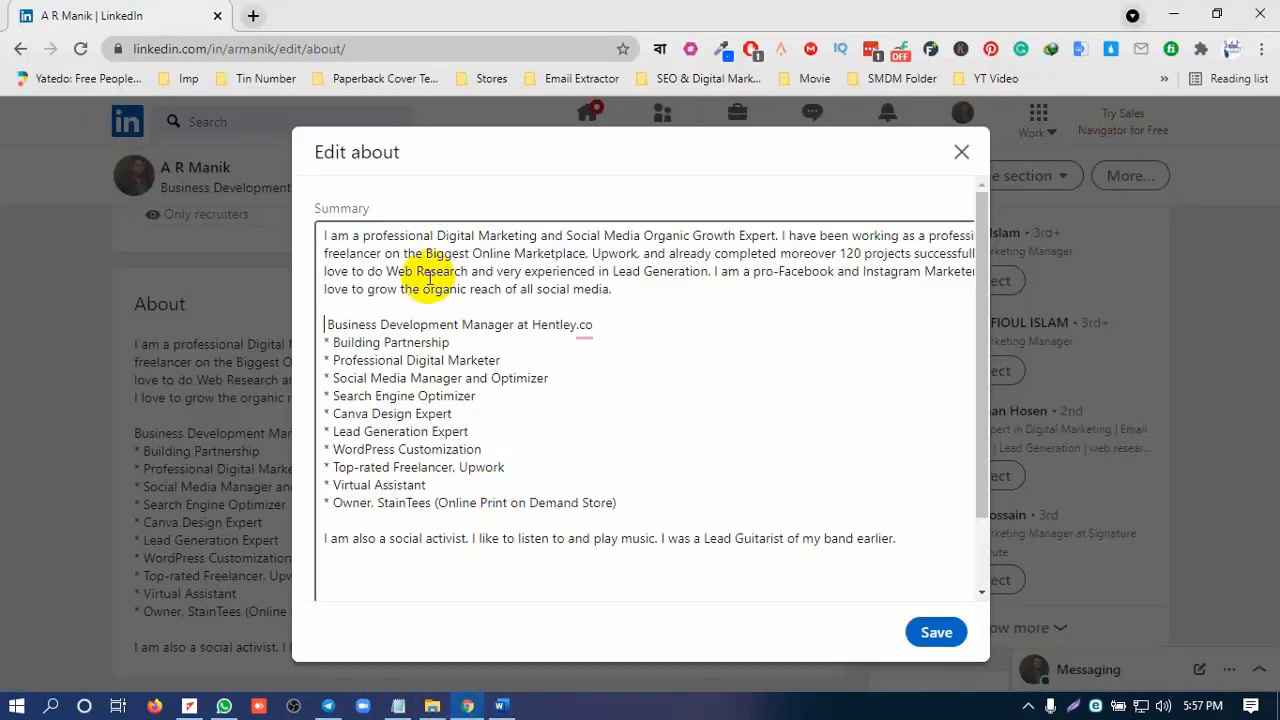
left_click(255, 17)
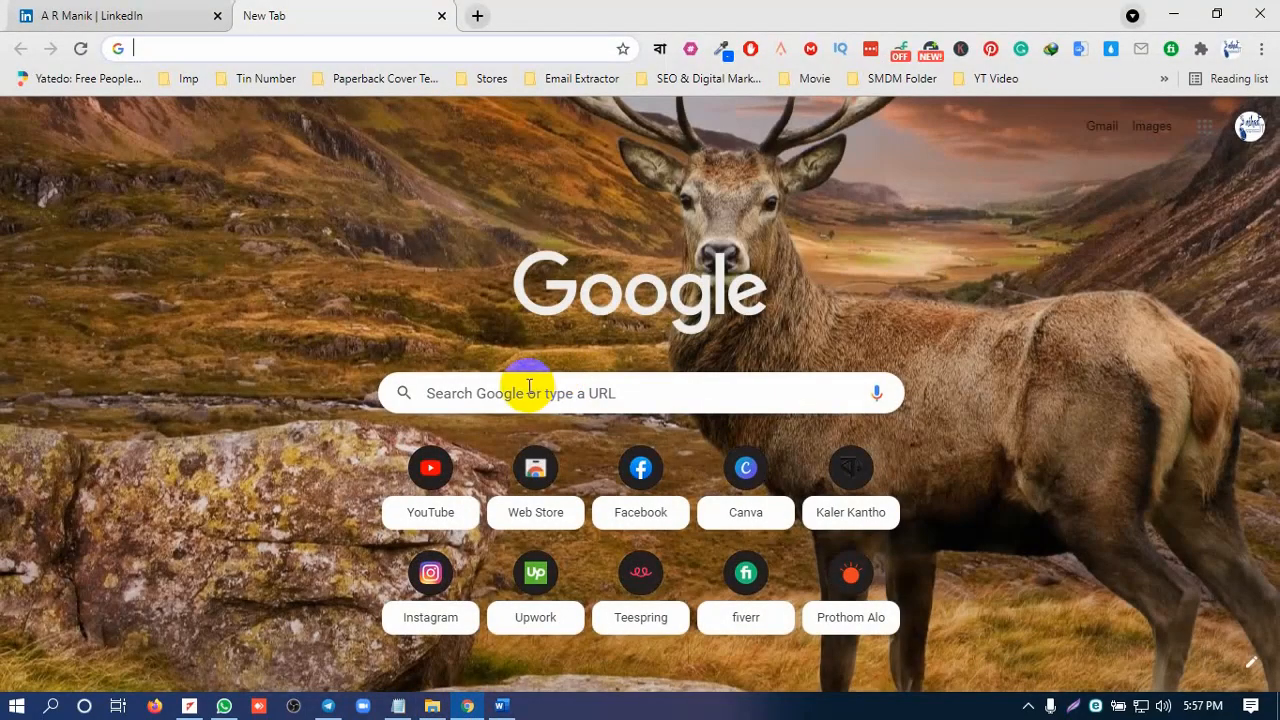
left_click(524, 389)
type("some")
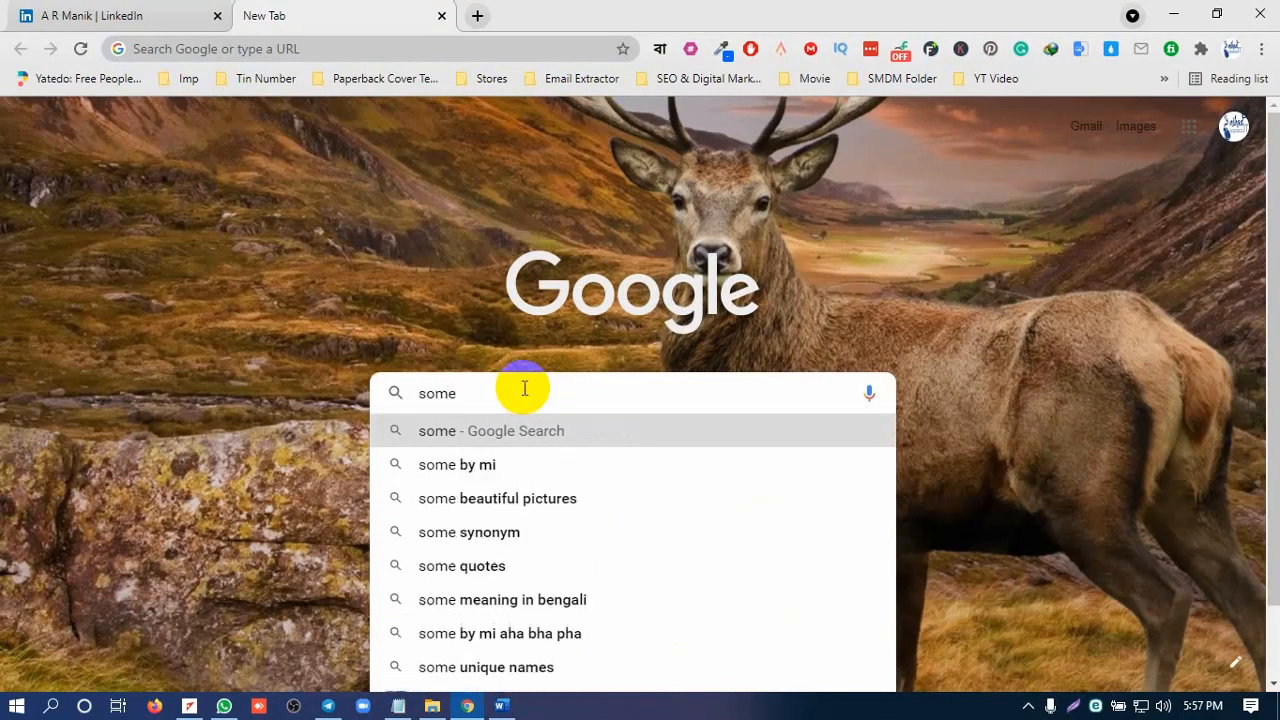
type("bullet")
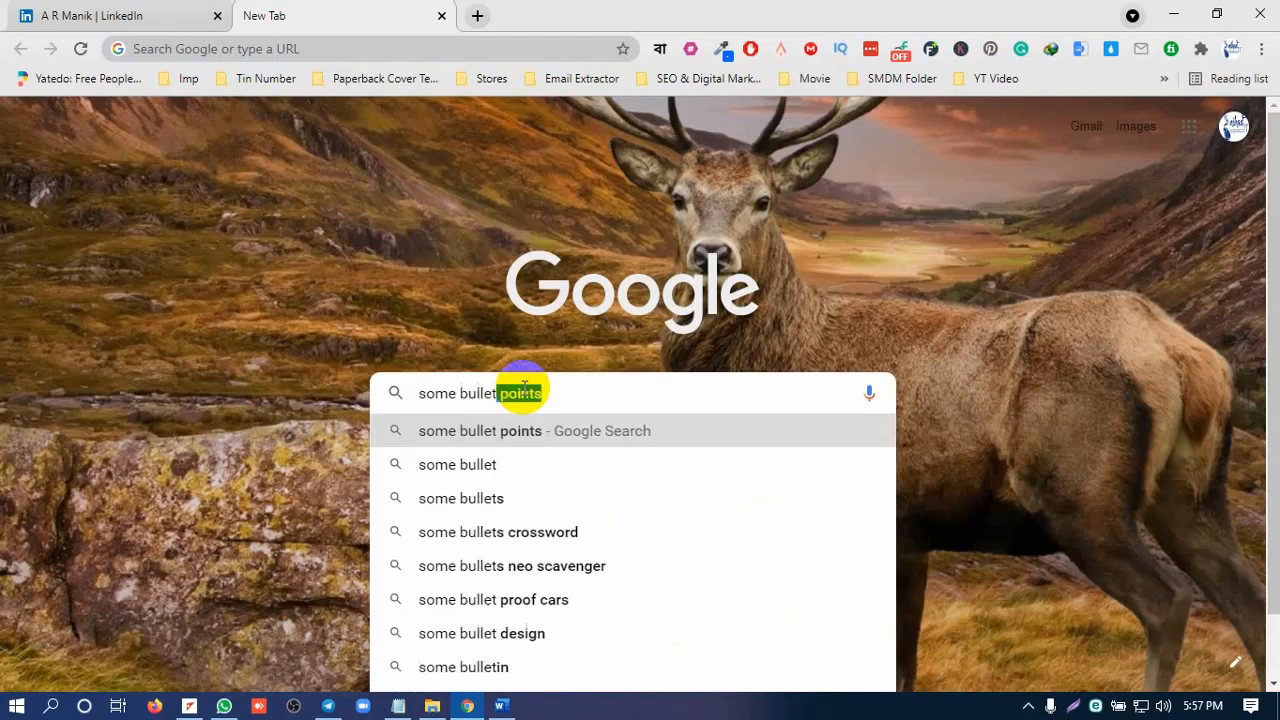
left_click(500, 434)
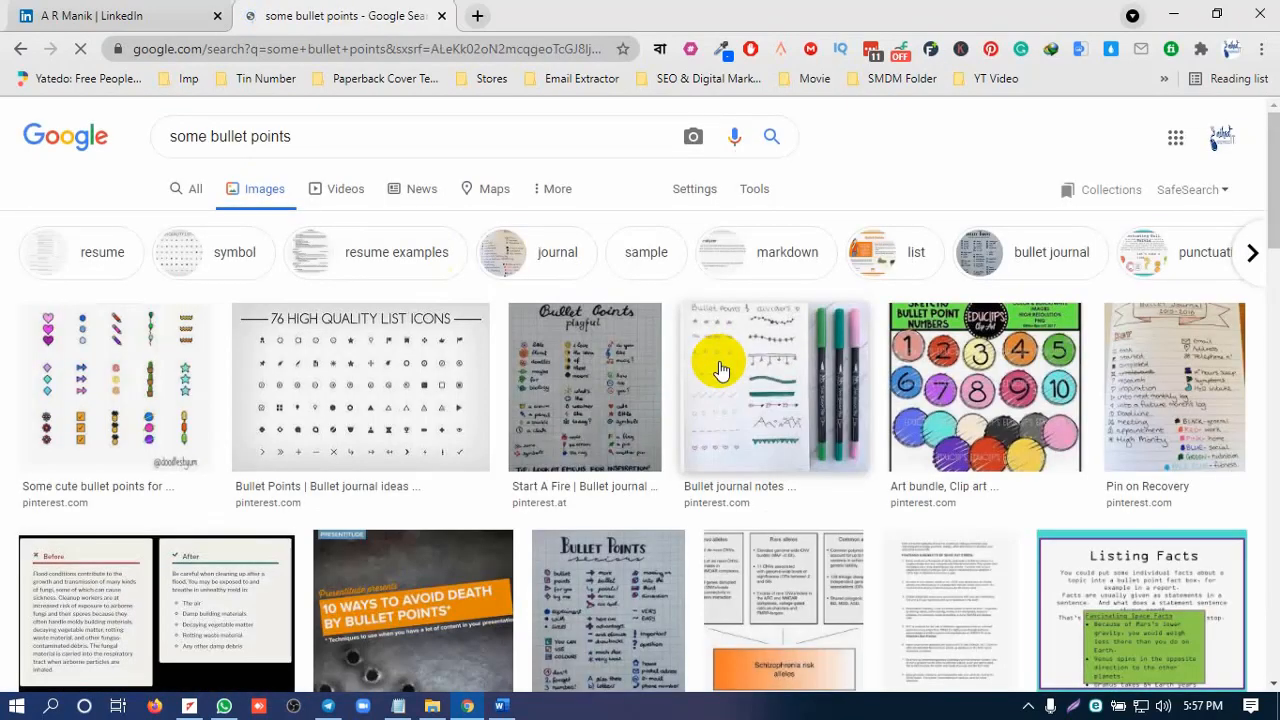
Step: Browse the image results, follow the related search "icon bullet points", and narrow it to clipart
scroll(720, 370, "down", 3)
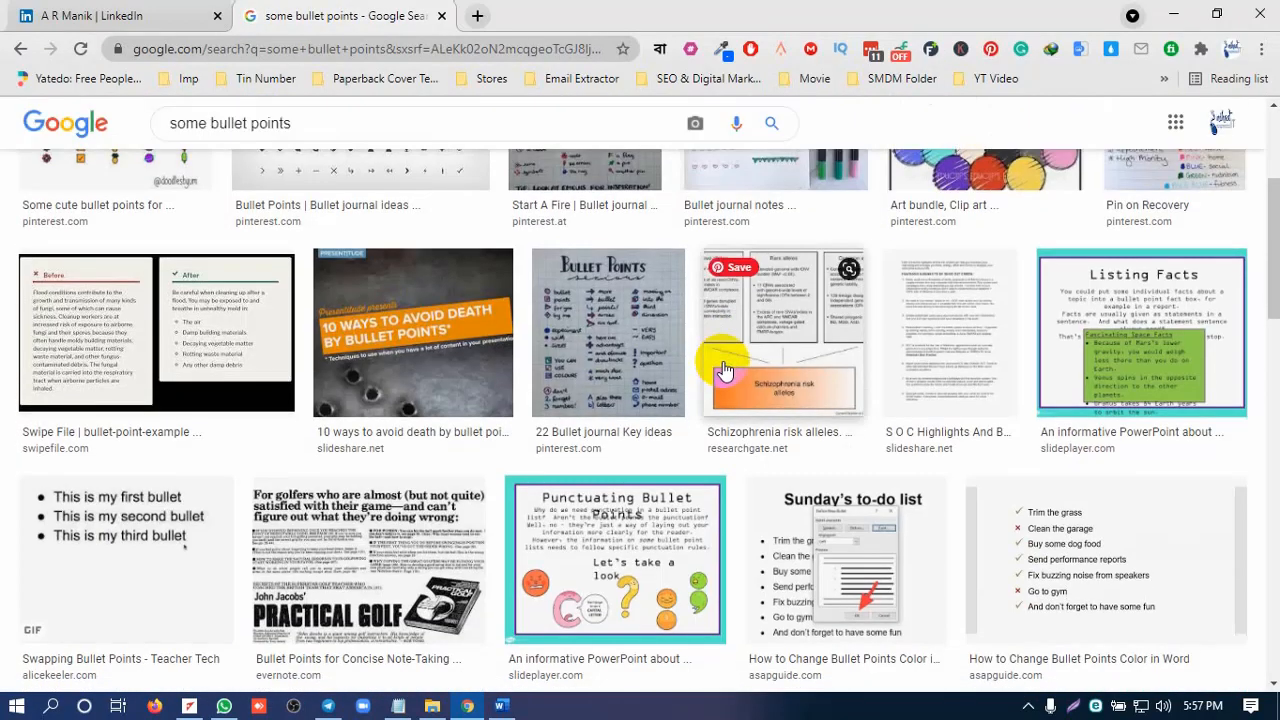
scroll(725, 370, "down", 3)
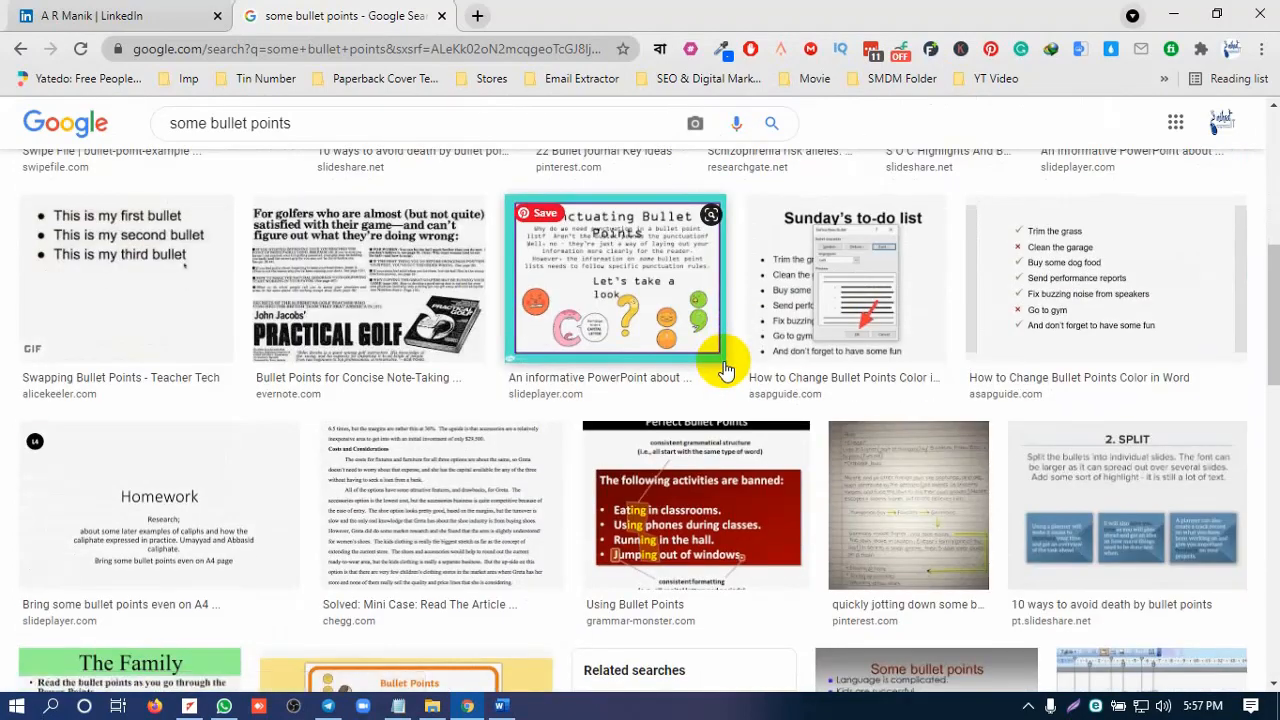
scroll(725, 370, "down", 3)
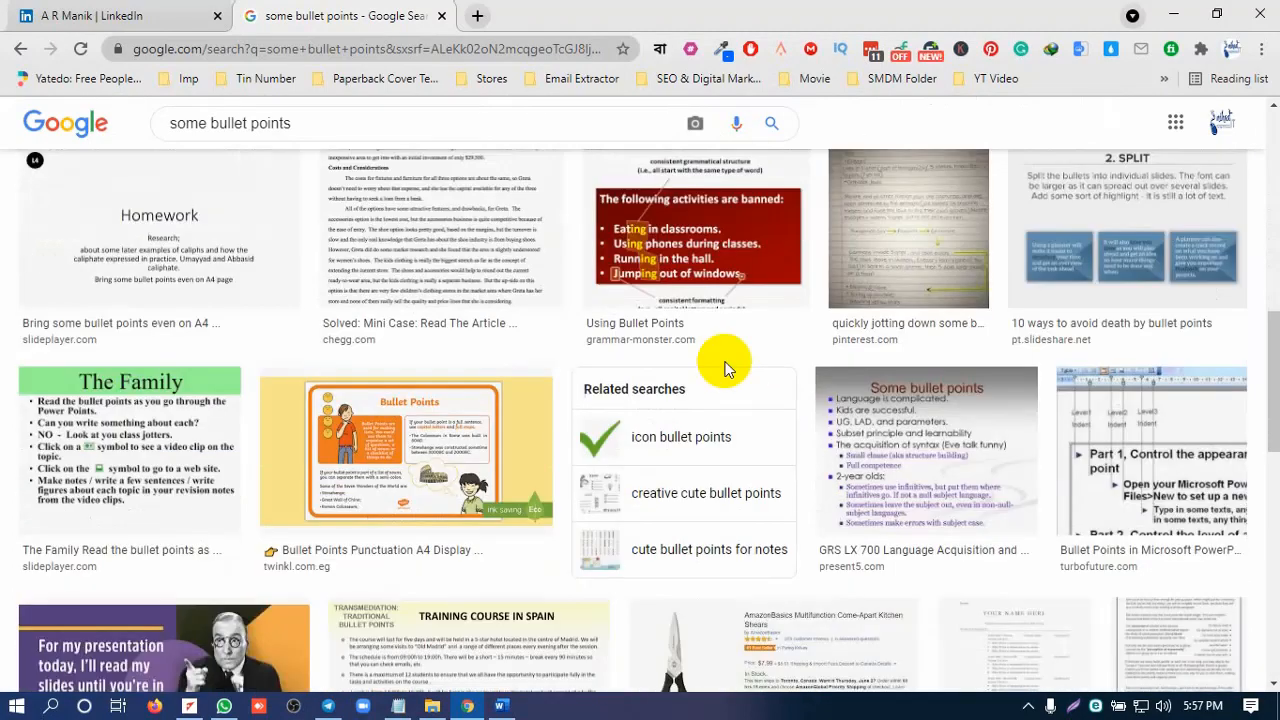
left_click(702, 436)
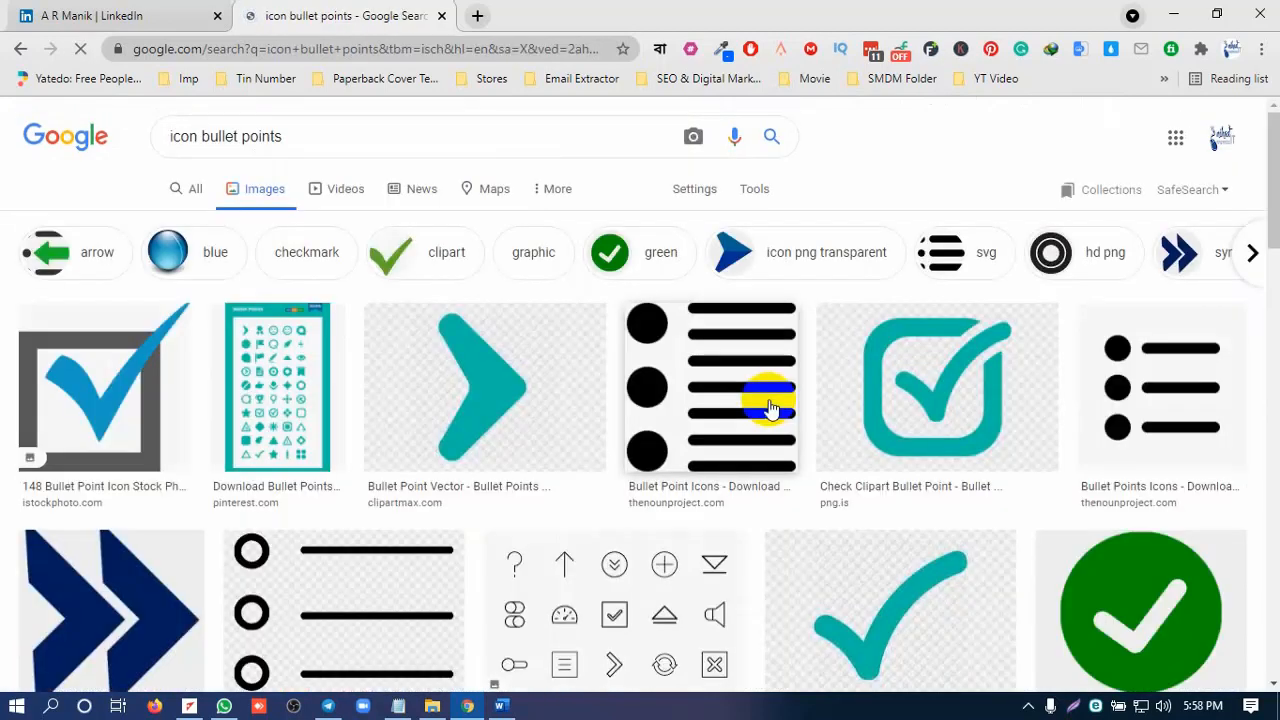
left_click(451, 268)
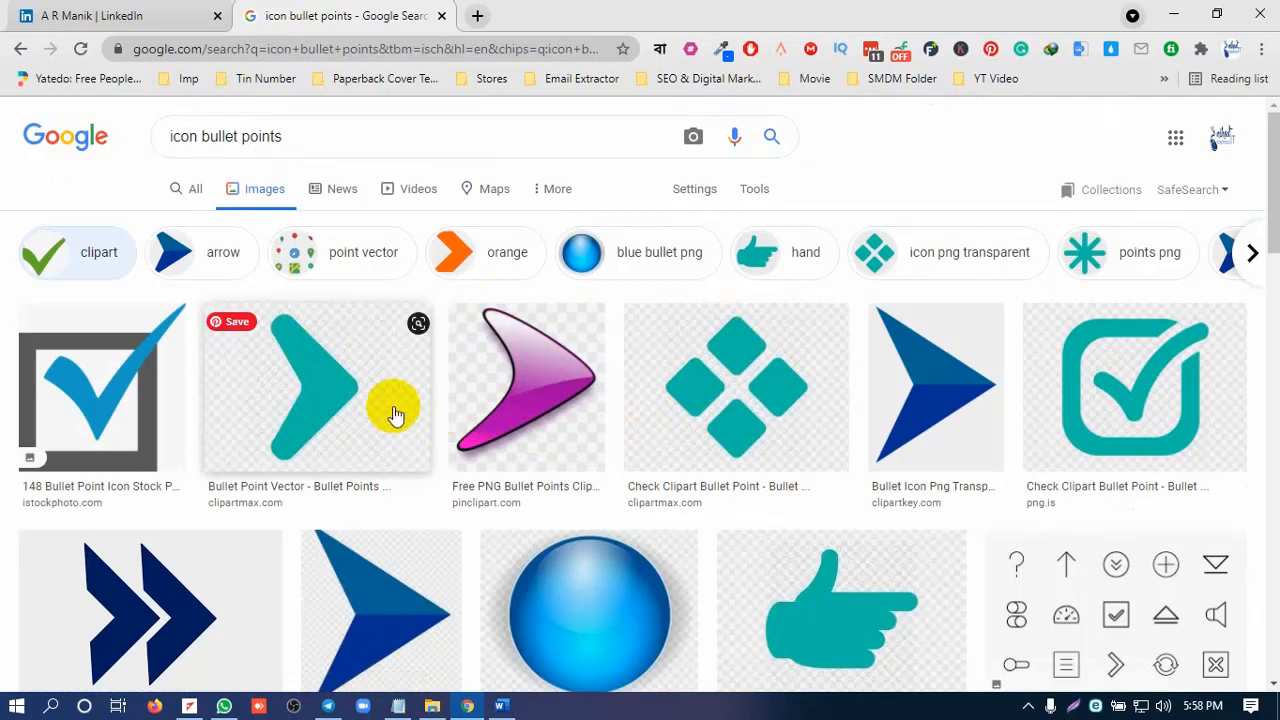
Step: Browse the clipart results for an arrow-style bullet and preview the orange ClipartKey arrow image
scroll(840, 408, "down", 3)
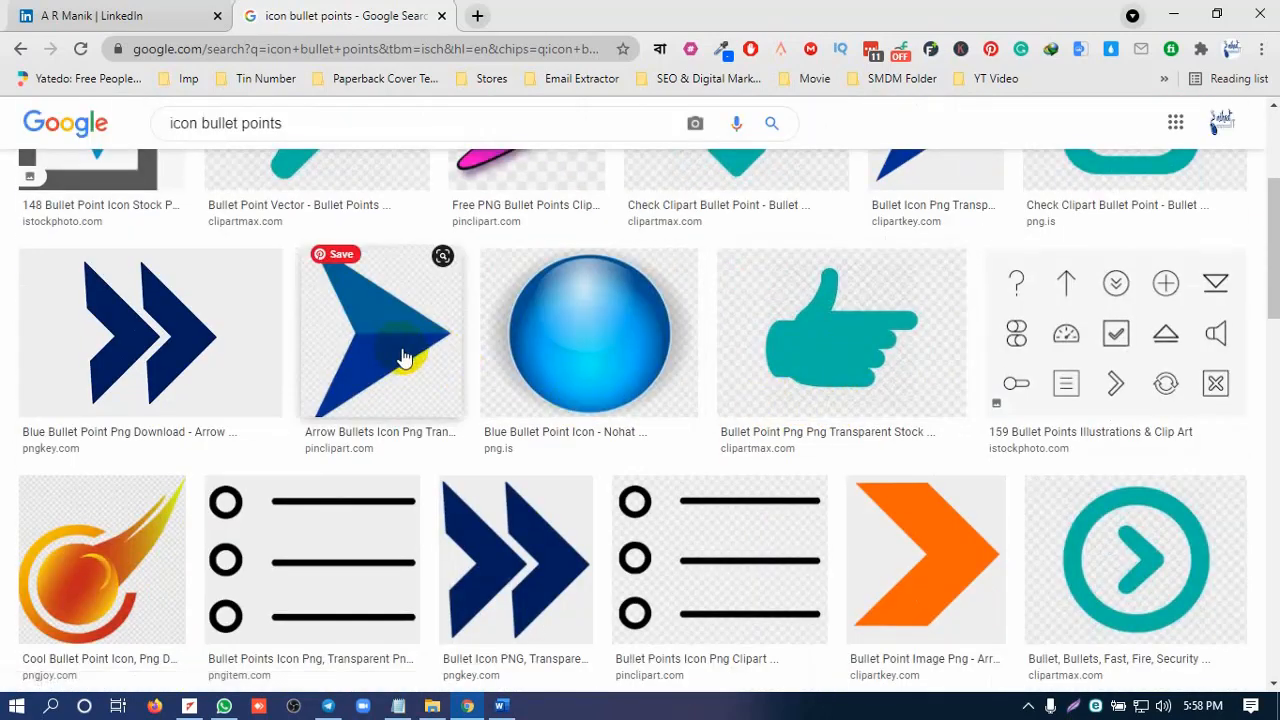
scroll(730, 420, "down", 2)
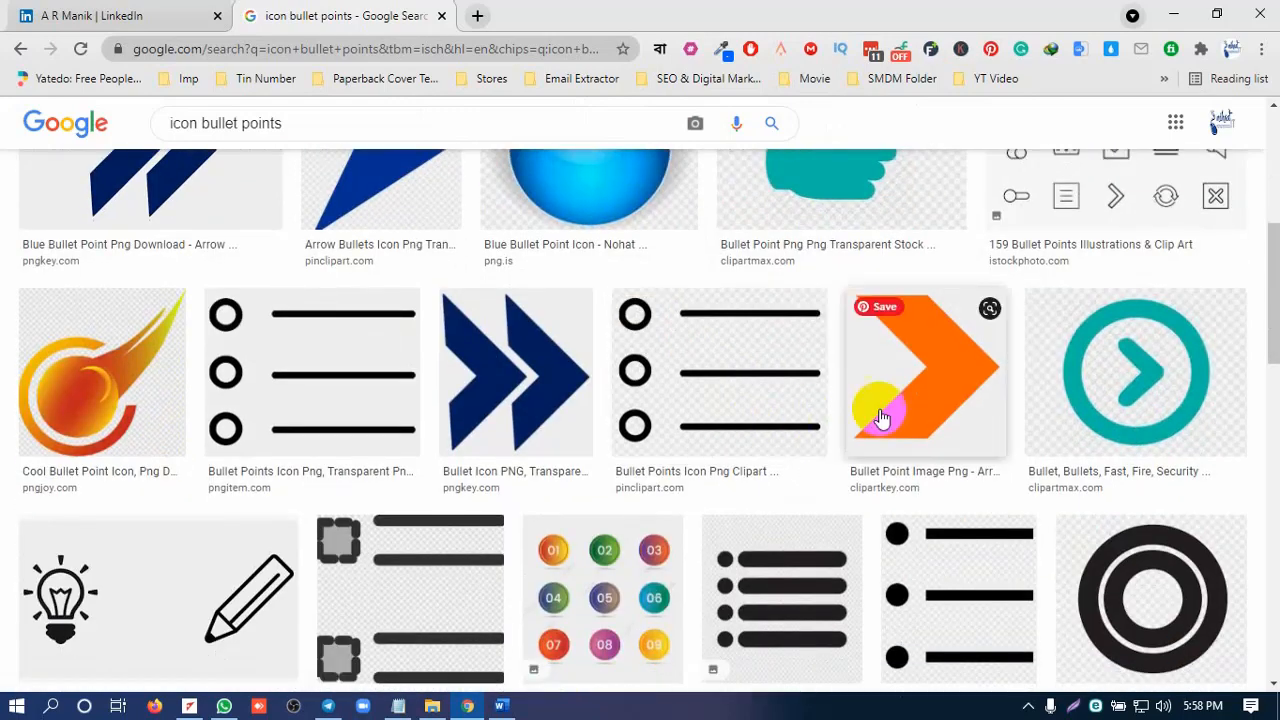
left_click(933, 390)
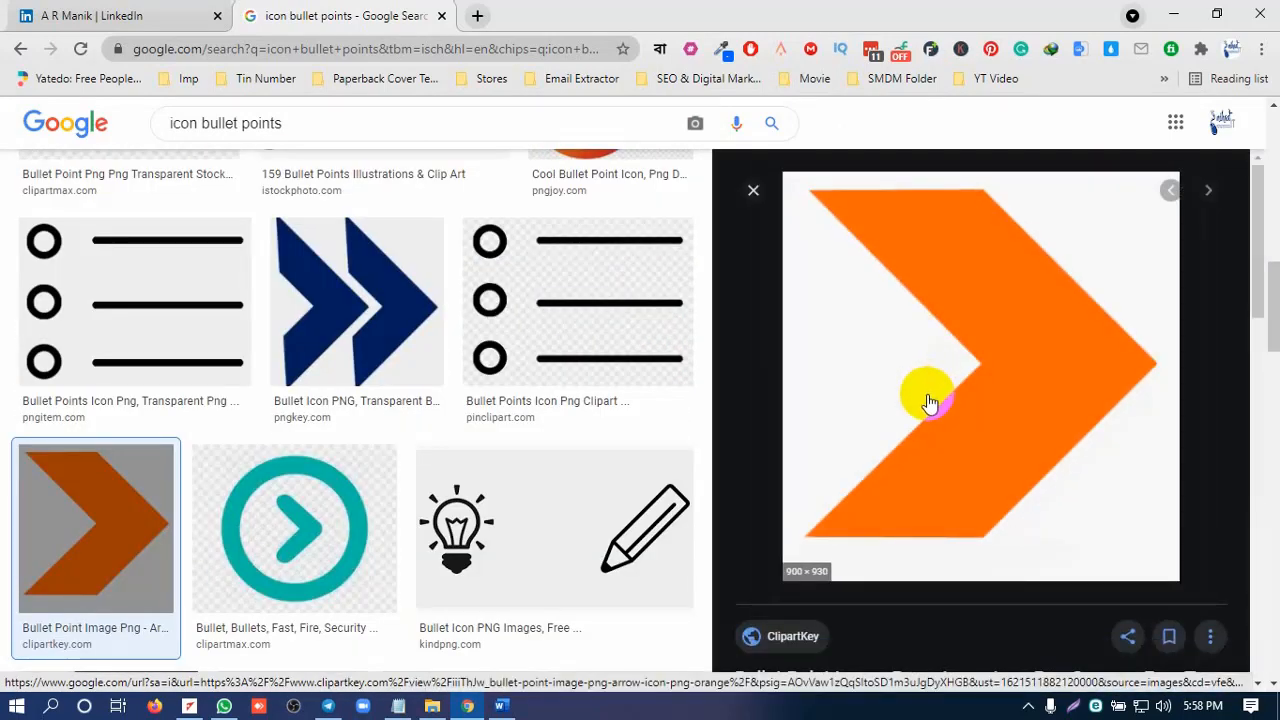
right_click(944, 344)
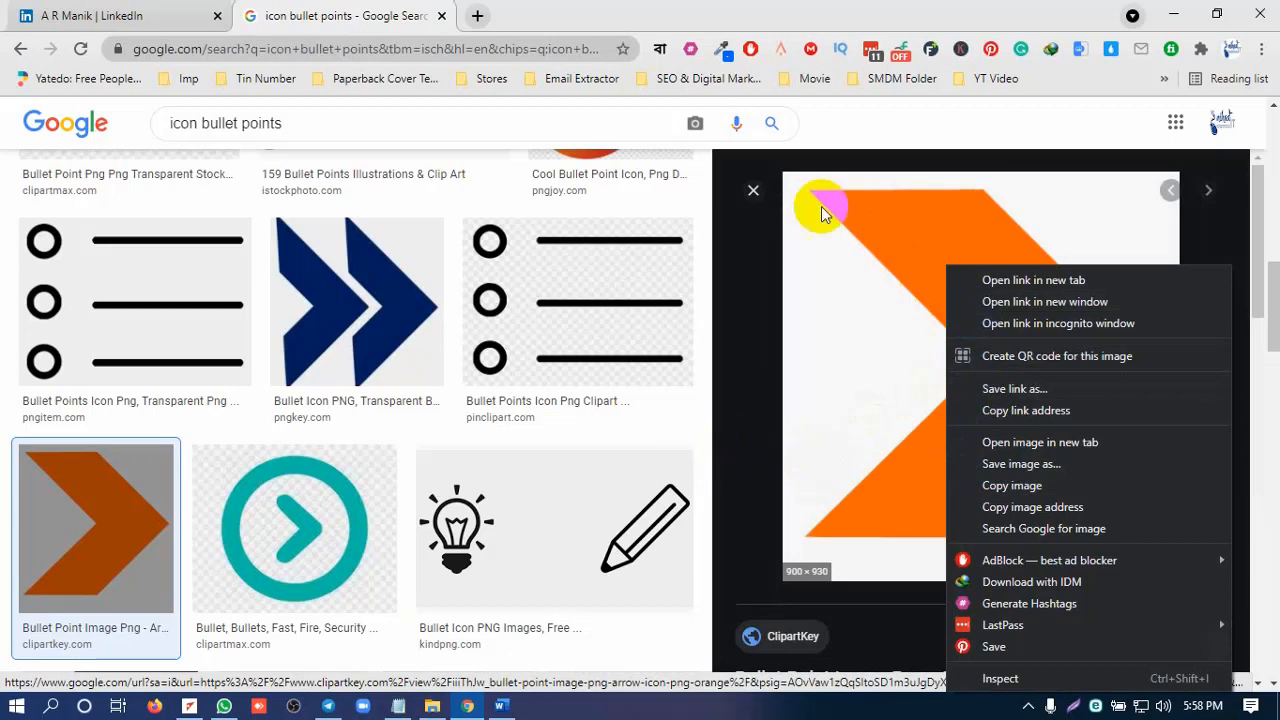
left_click(757, 196)
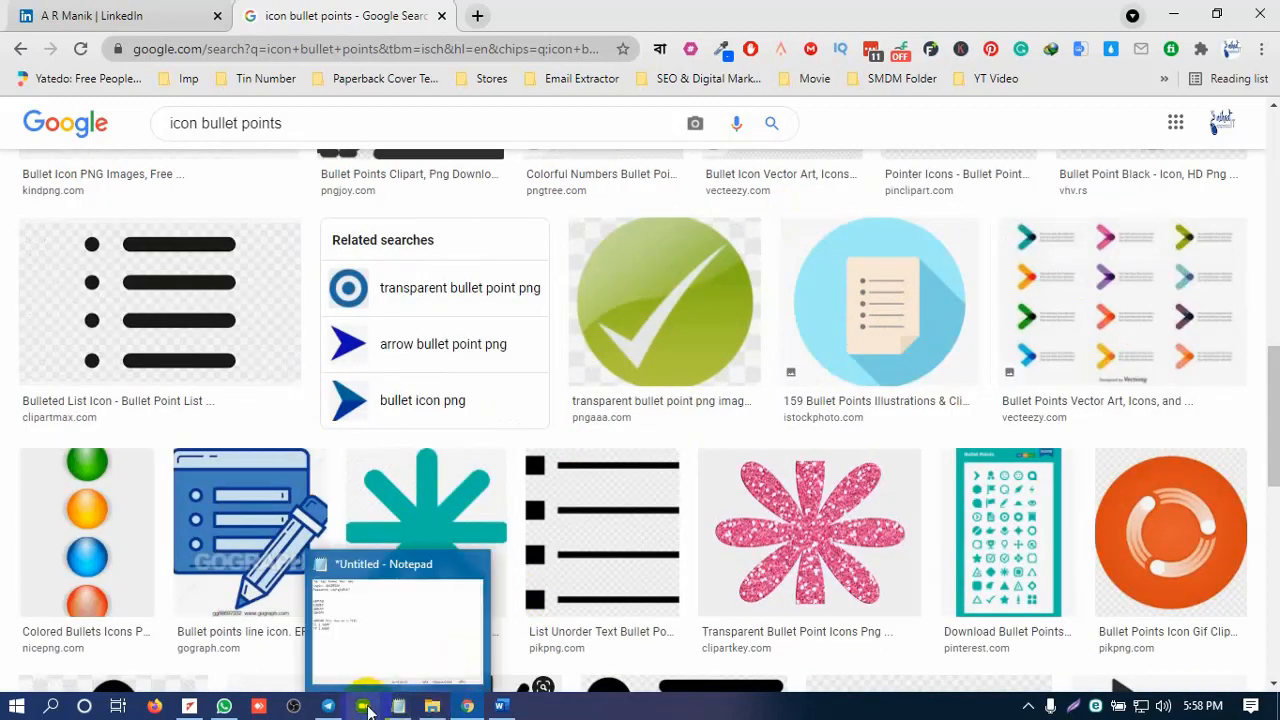
Step: Return to the LinkedIn About editor and insert the green check mark emoji before "Business Development Manager at Hentley.co"
left_click(501, 706)
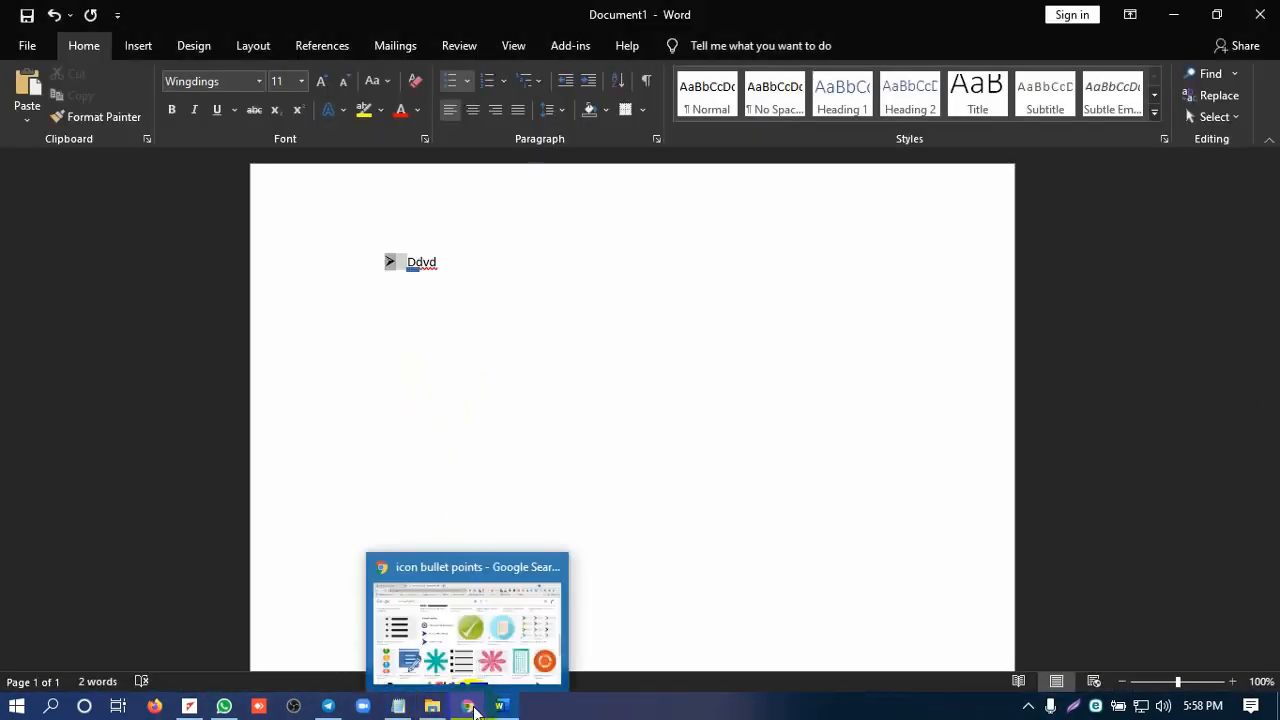
left_click(470, 708)
left_click(125, 16)
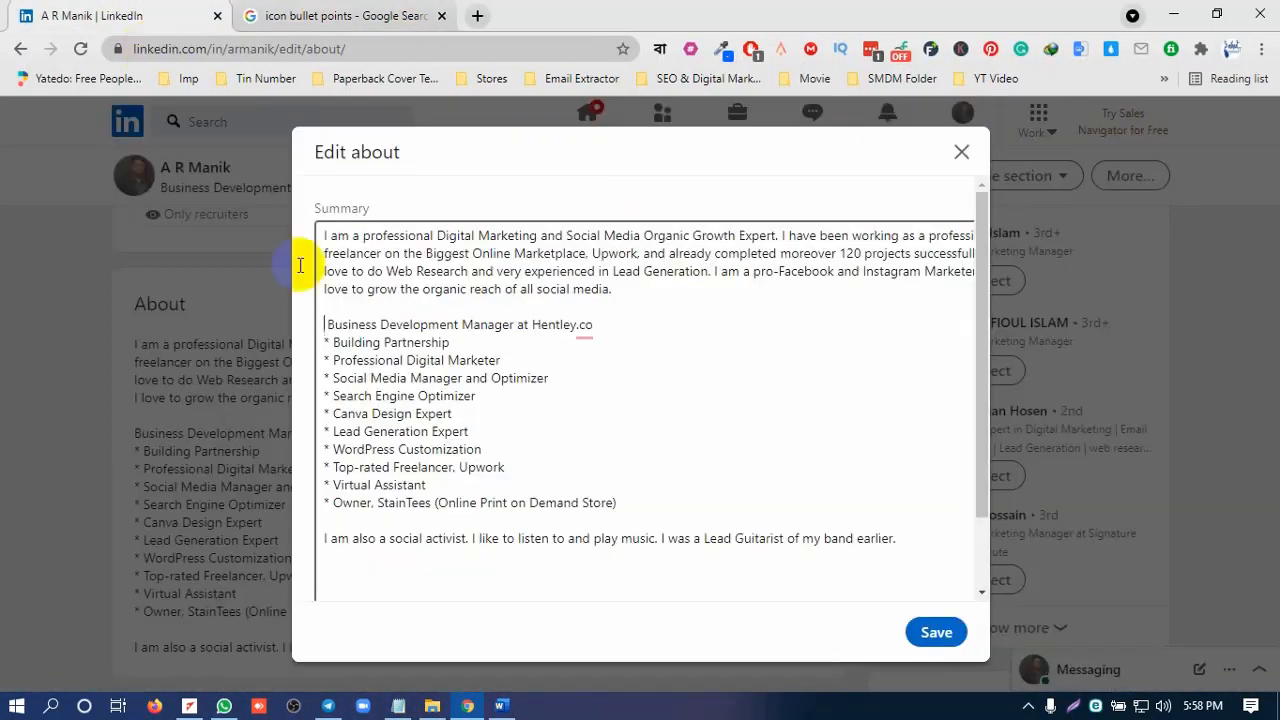
right_click(324, 328)
left_click(385, 305)
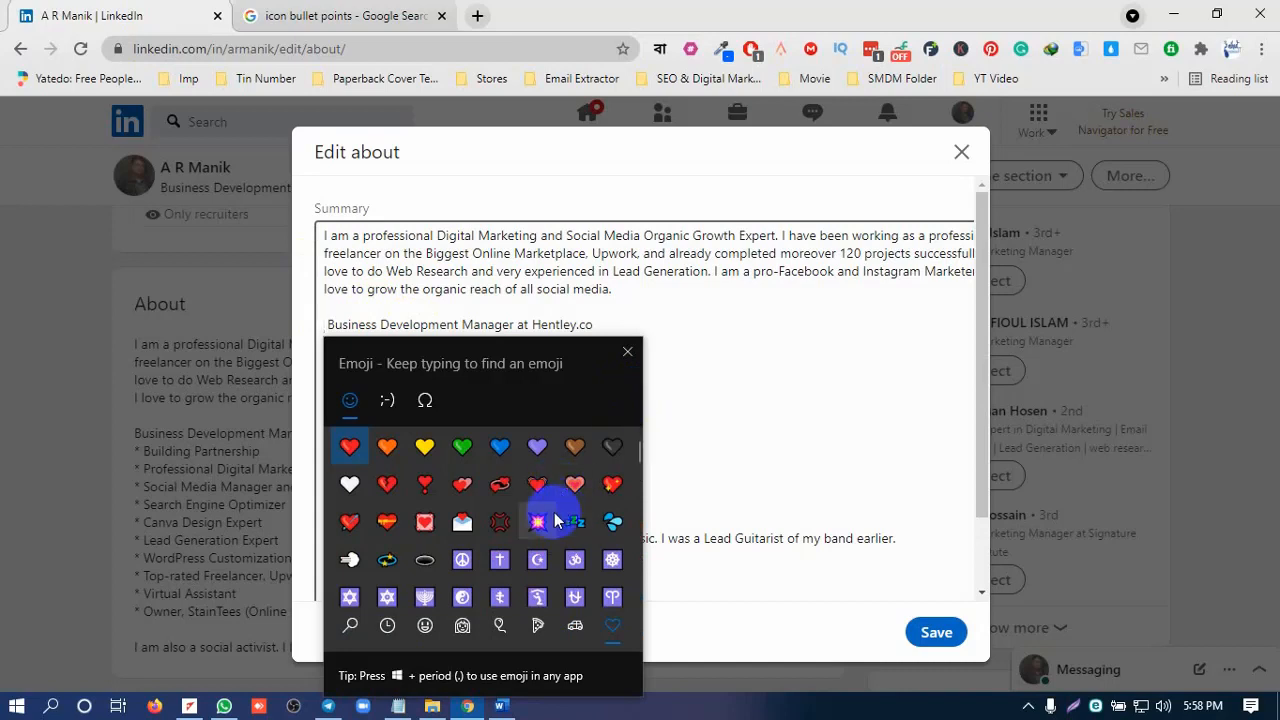
scroll(530, 522, "down", 3)
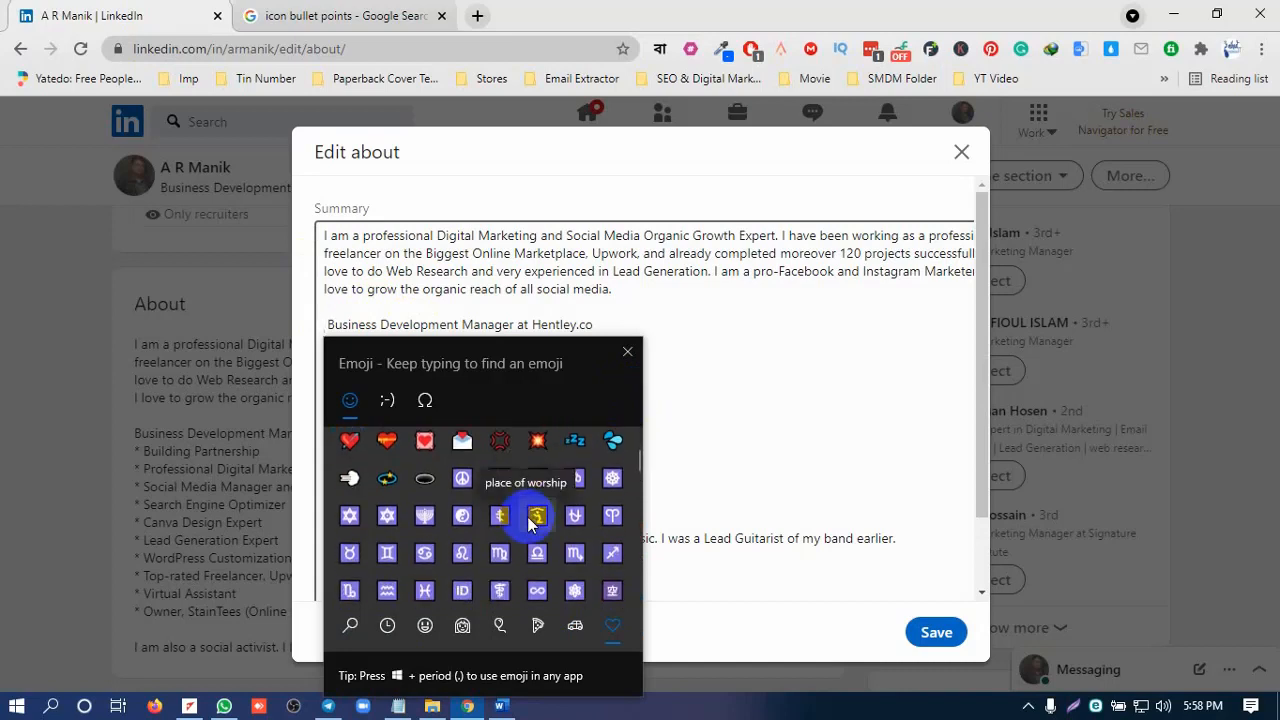
scroll(530, 524, "down", 1)
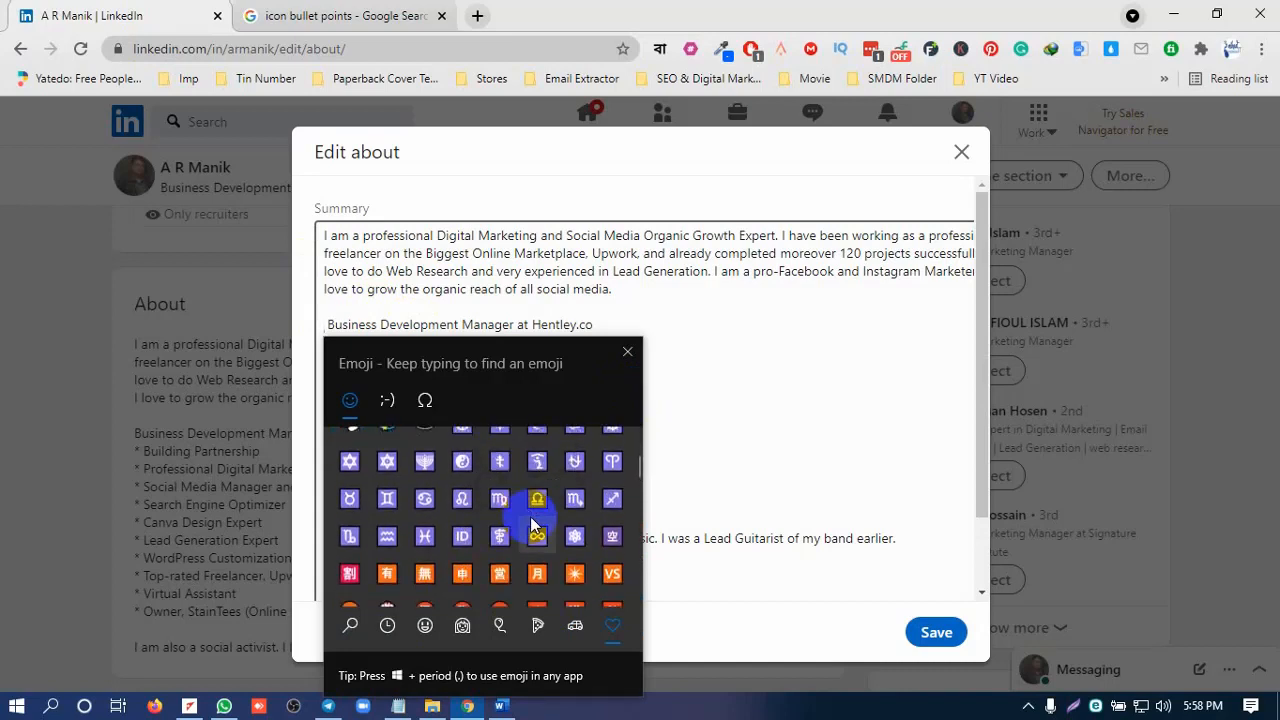
scroll(532, 535, "down", 2)
scroll(534, 551, "down", 2)
scroll(537, 551, "down", 2)
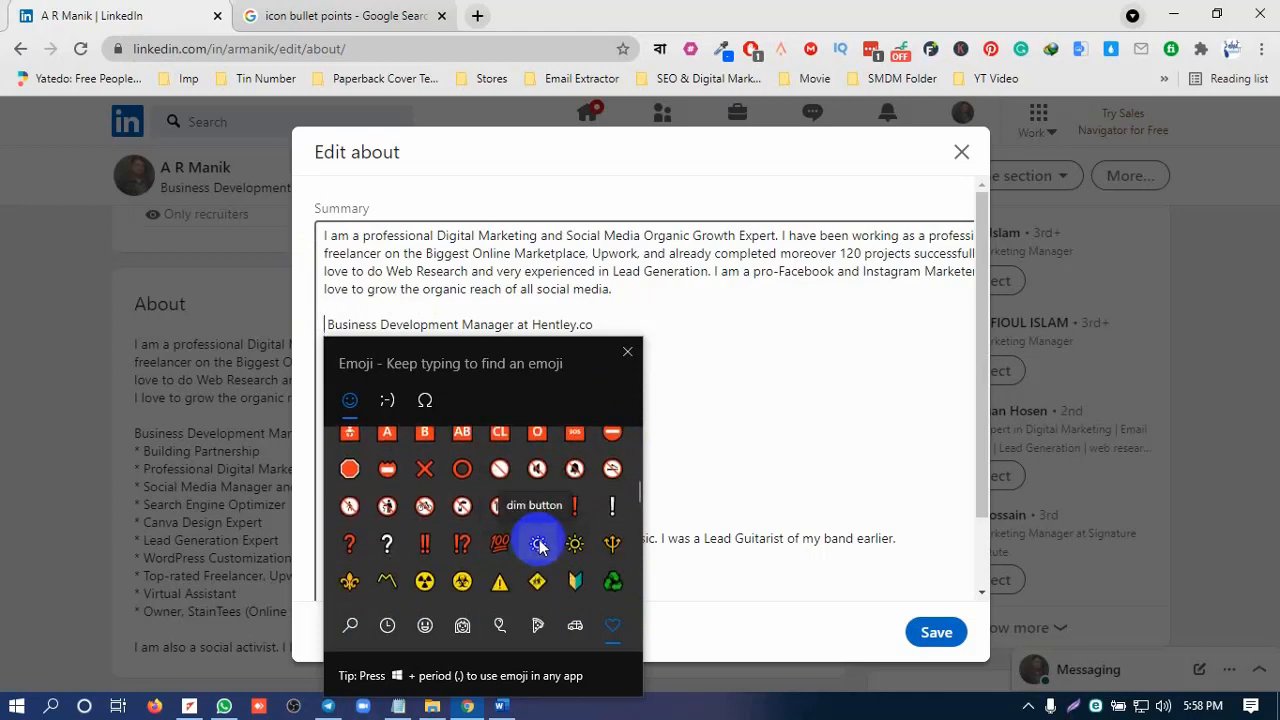
scroll(538, 545, "down", 2)
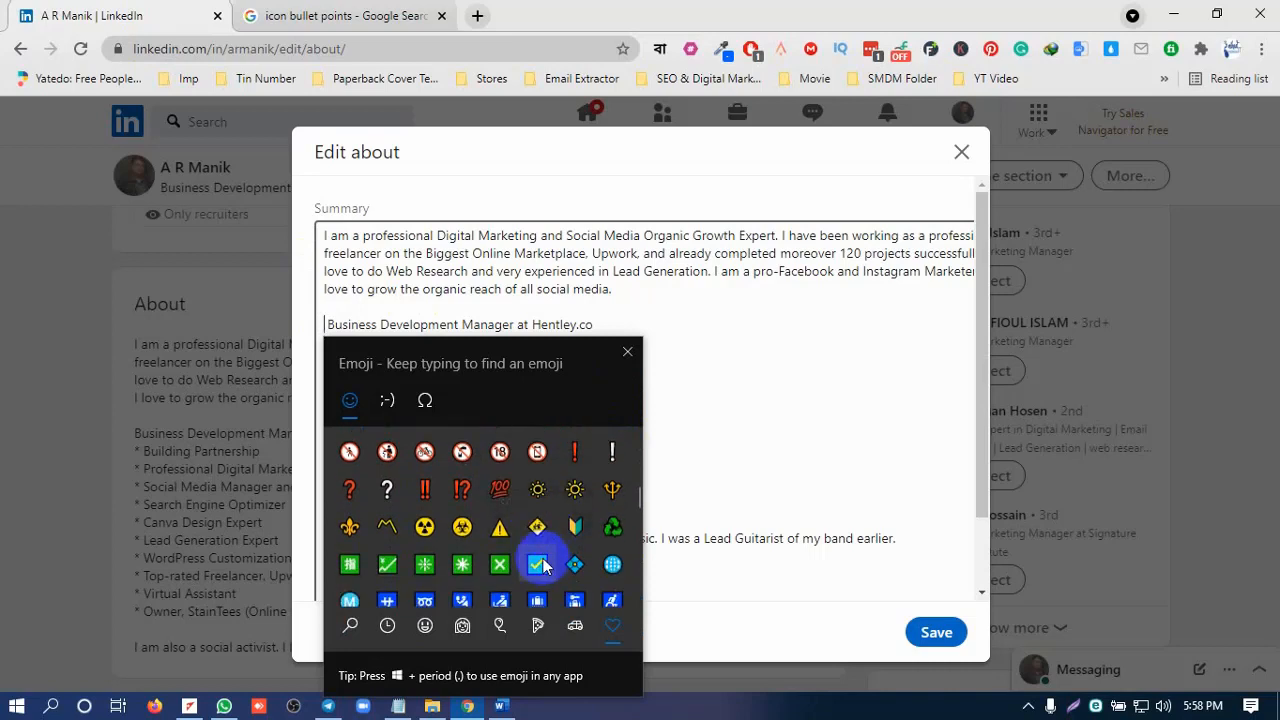
left_click(538, 565)
left_click(744, 370)
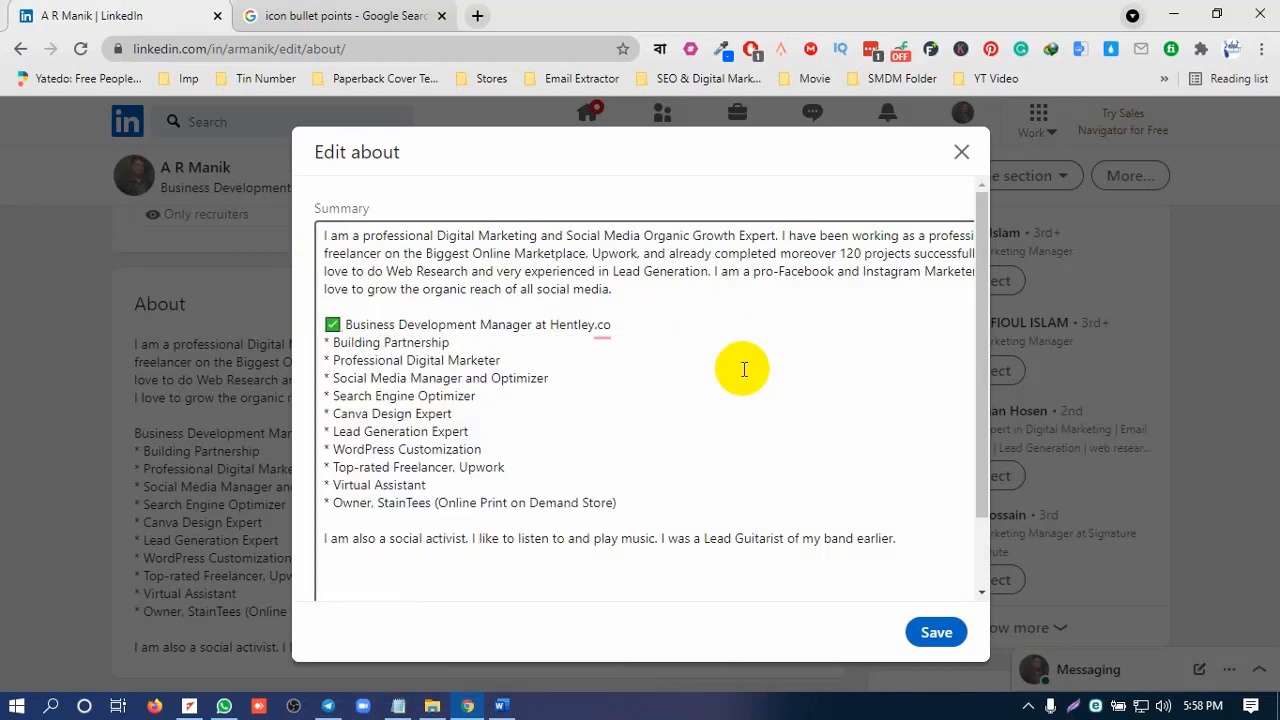
Step: Copy the check mark emoji from the first list line and replace the asterisk before "Building Partnership" with it
left_click_drag(343, 323, 332, 320)
key("ctrl+c")
left_click(351, 348)
left_click(332, 334)
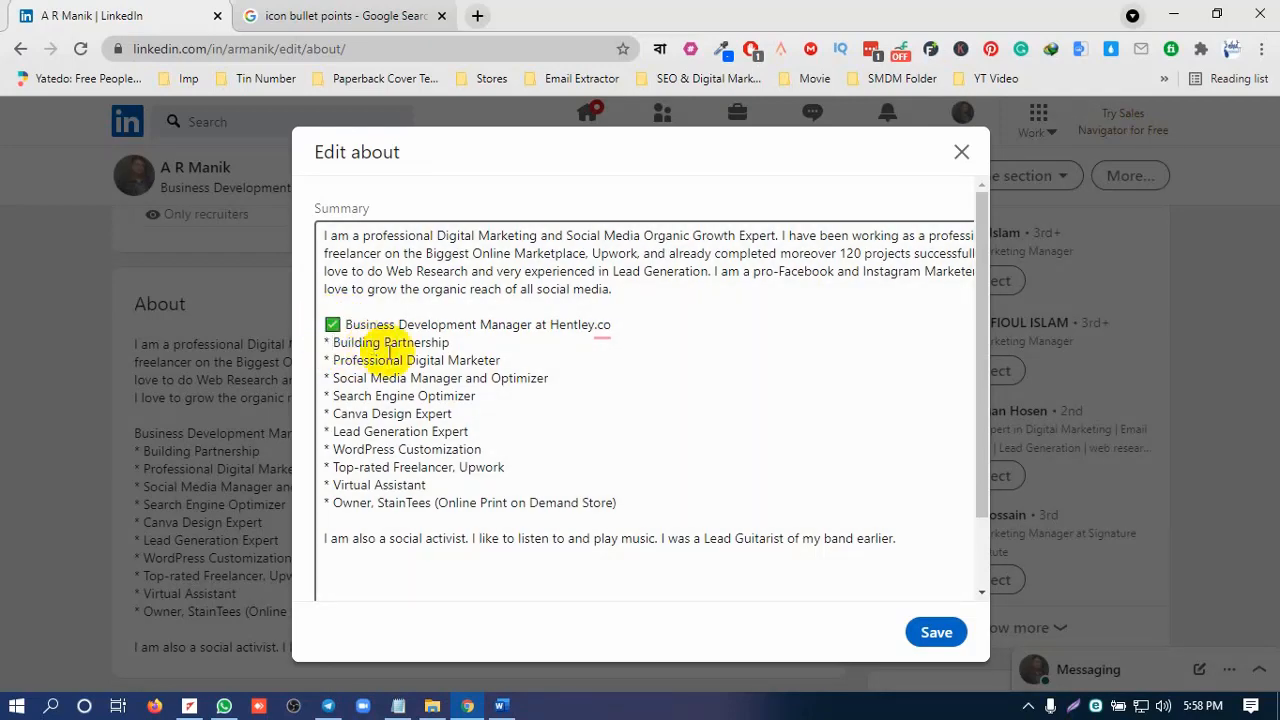
key("ctrl+v")
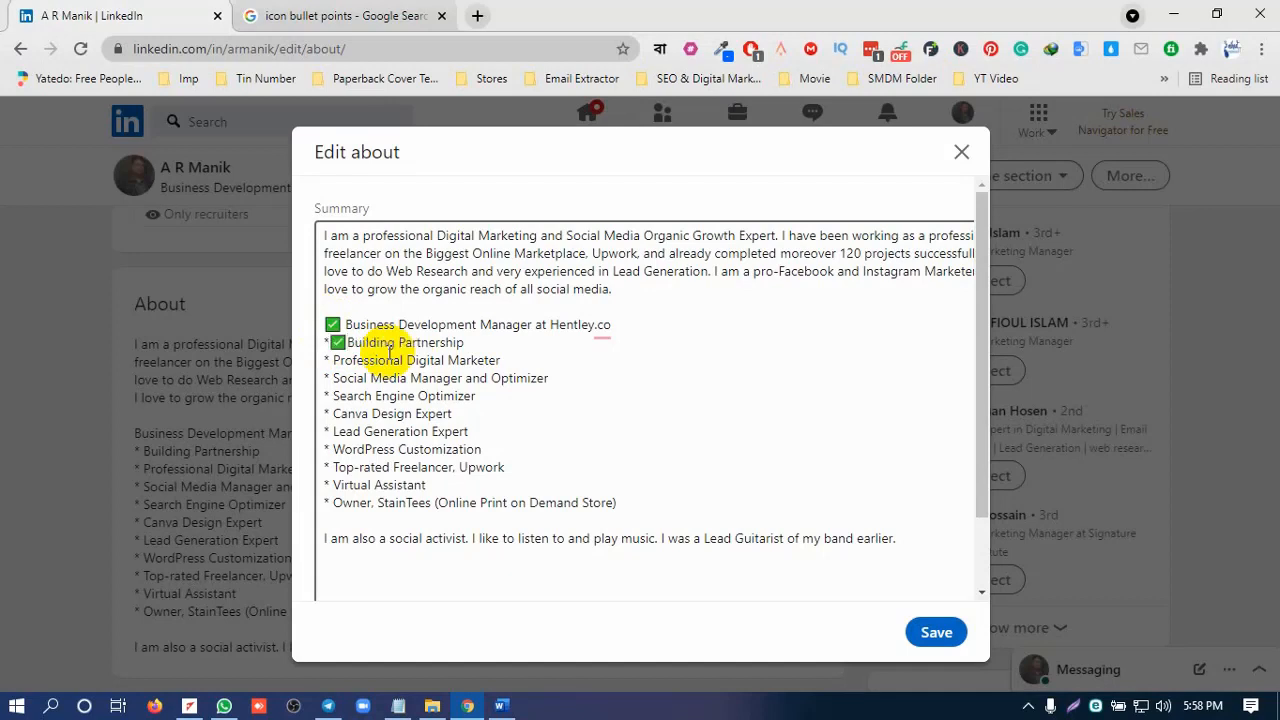
key("BackSpace")
key("BackSpace")
key("BackSpace")
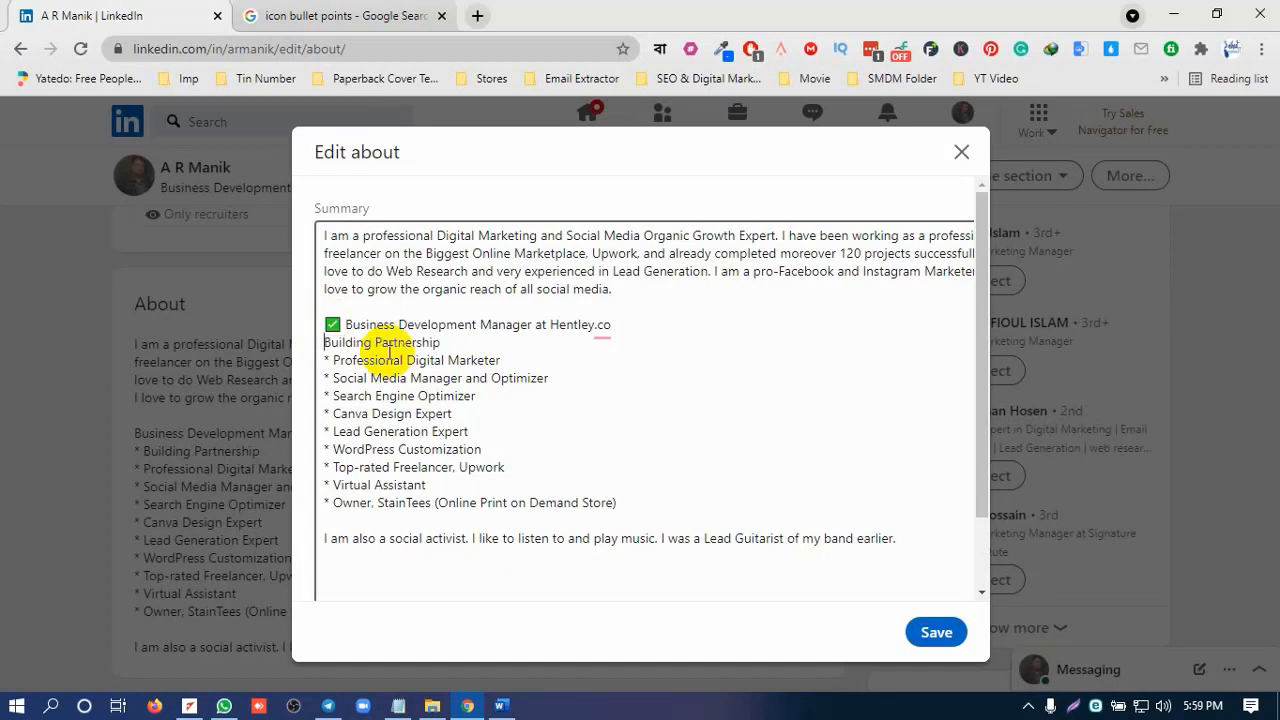
key("ctrl+v")
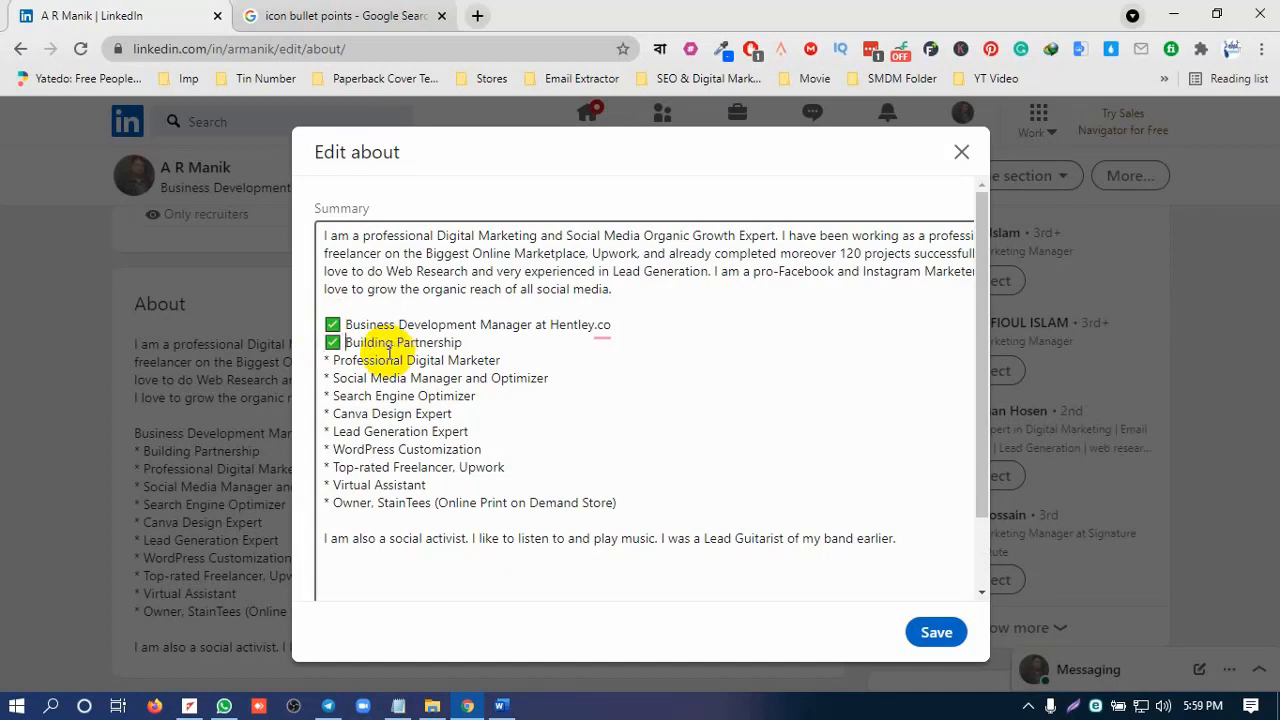
Step: Copy the check mark before "Building Partnership" and replace the asterisks before "Professional Digital Marketer" and "Social Media Manager and Optimizer" with it
left_click_drag(346, 345, 326, 347)
key("ctrl+c")
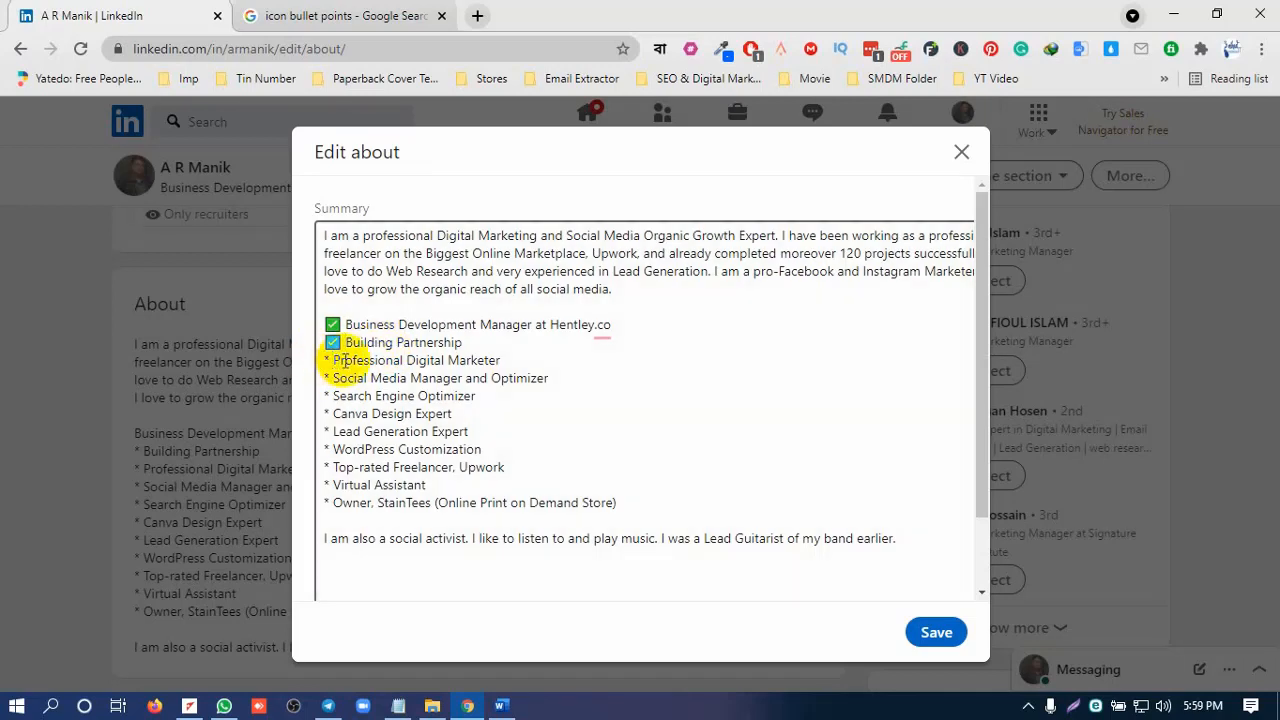
key("BackSpace")
key("BackSpace")
key("ctrl+v")
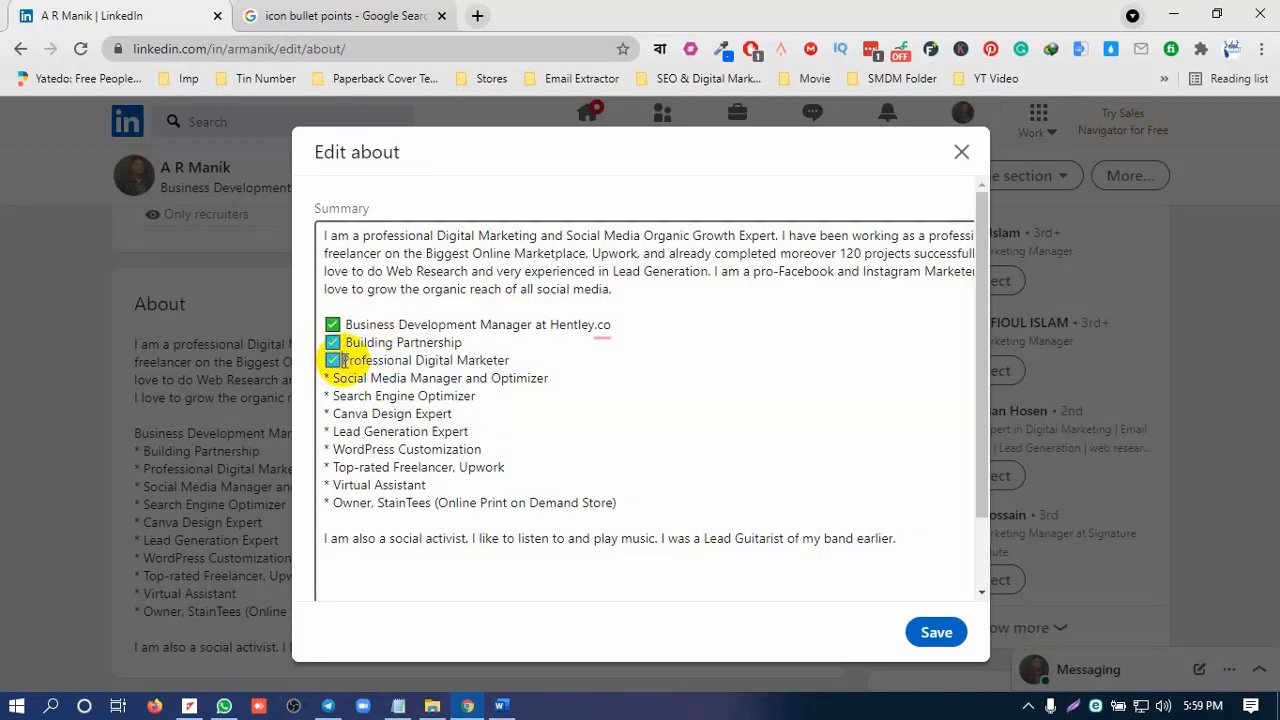
left_click(331, 376)
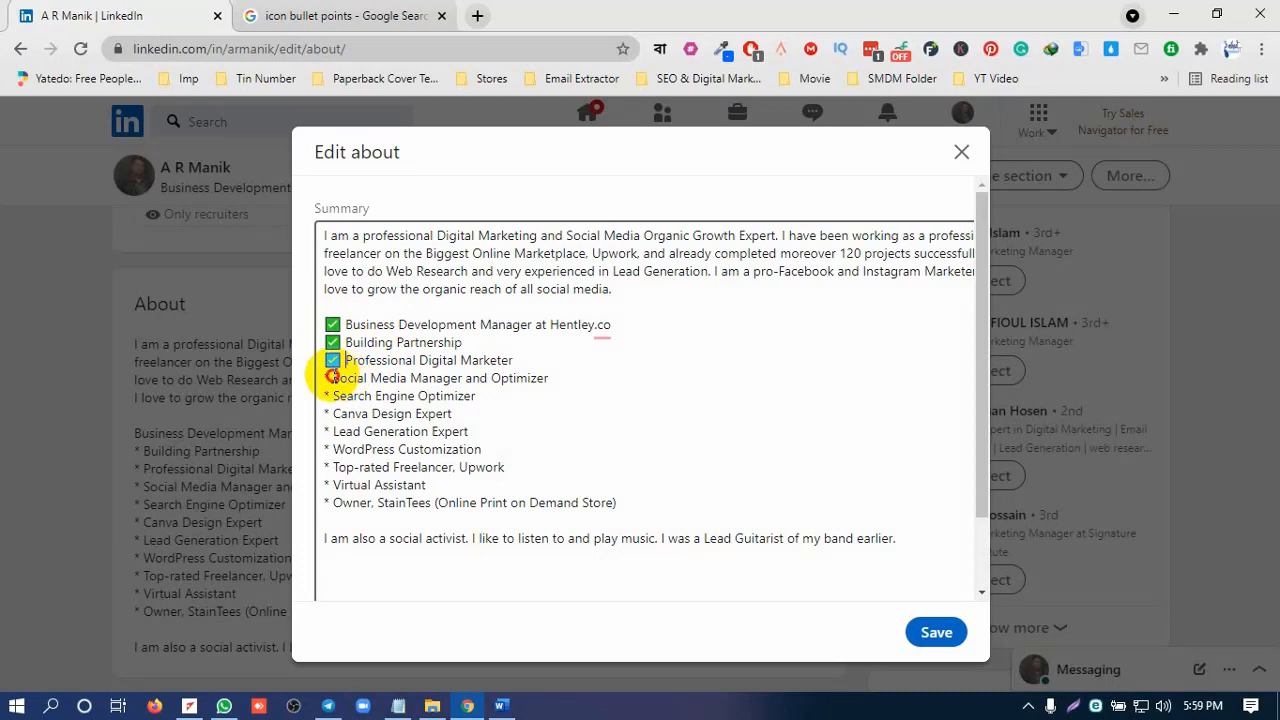
key("BackSpace")
key("BackSpace")
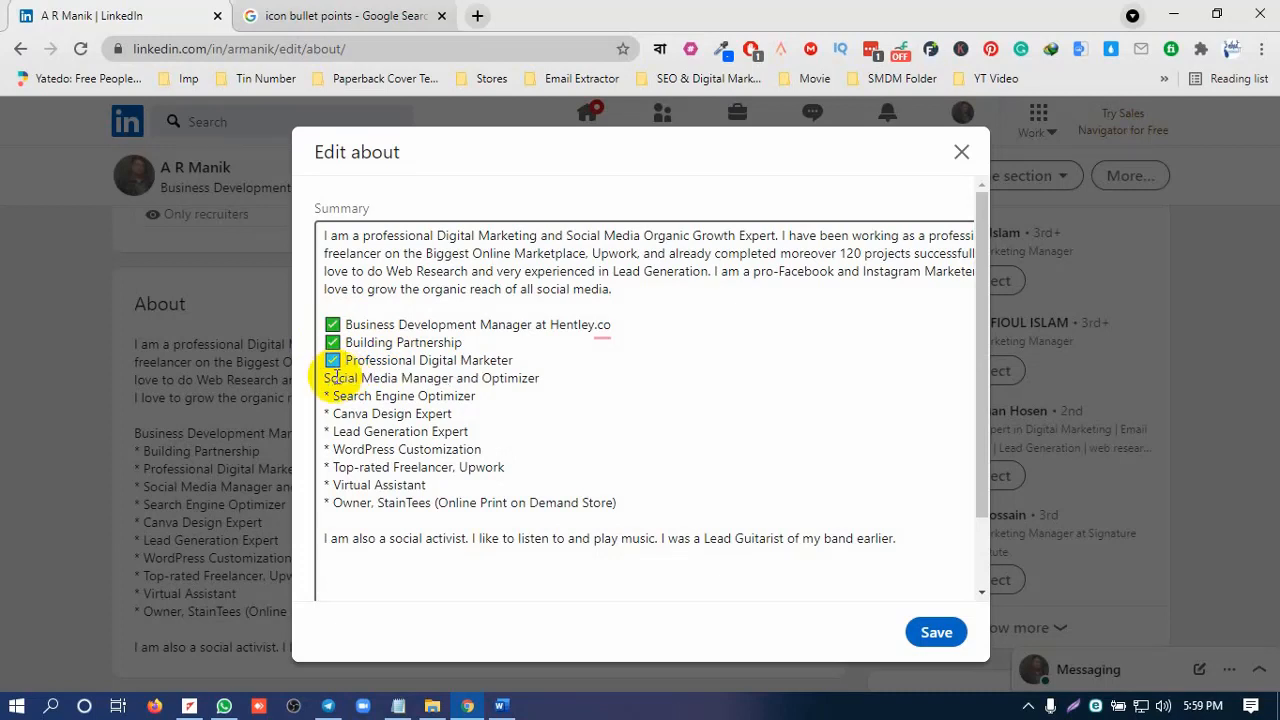
key("ctrl+v")
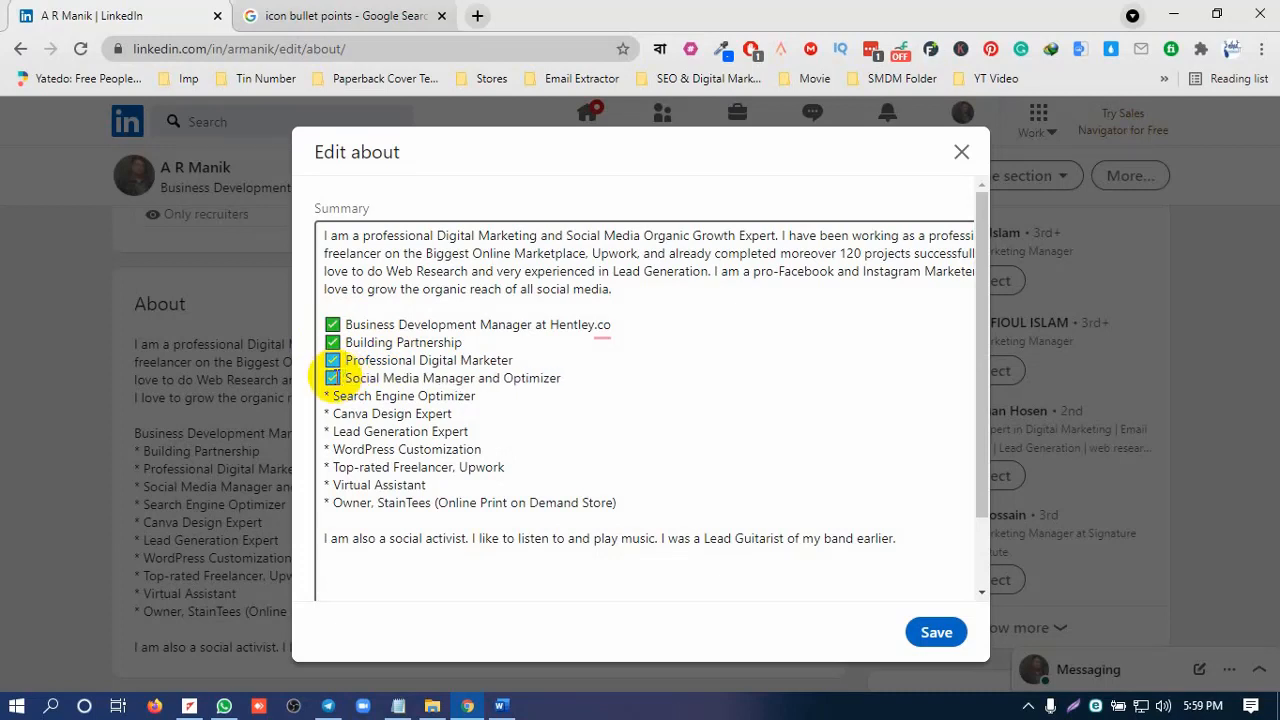
Step: Replace the asterisks before "Search Engine Optimizer" and "Canva Design Expert" with the copied check mark emoji
left_click(333, 396)
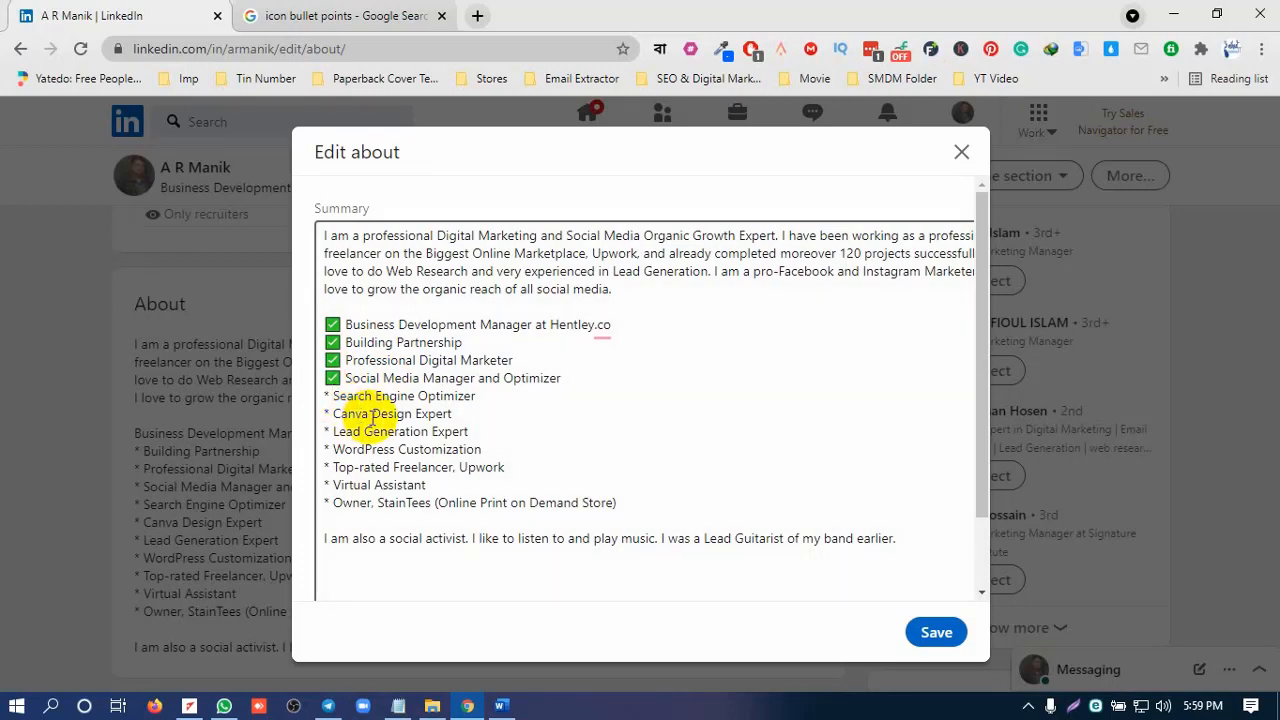
key("BackSpace")
key("BackSpace")
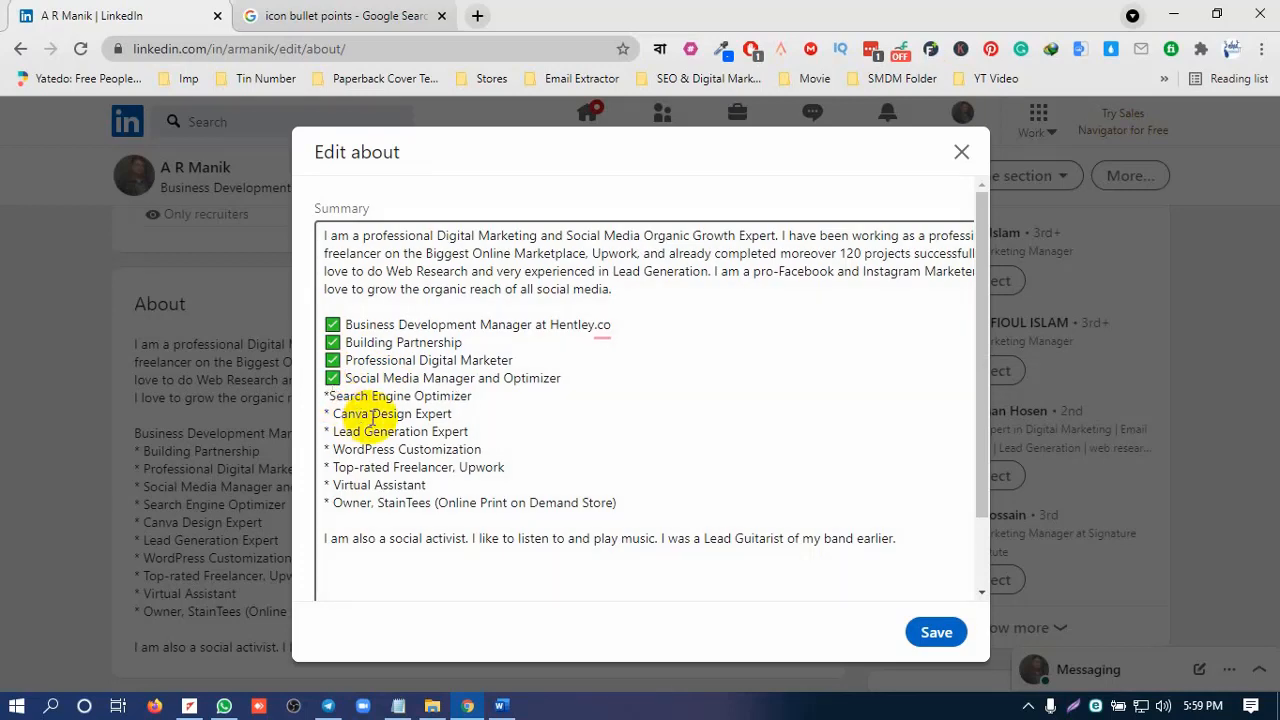
key("ctrl+v")
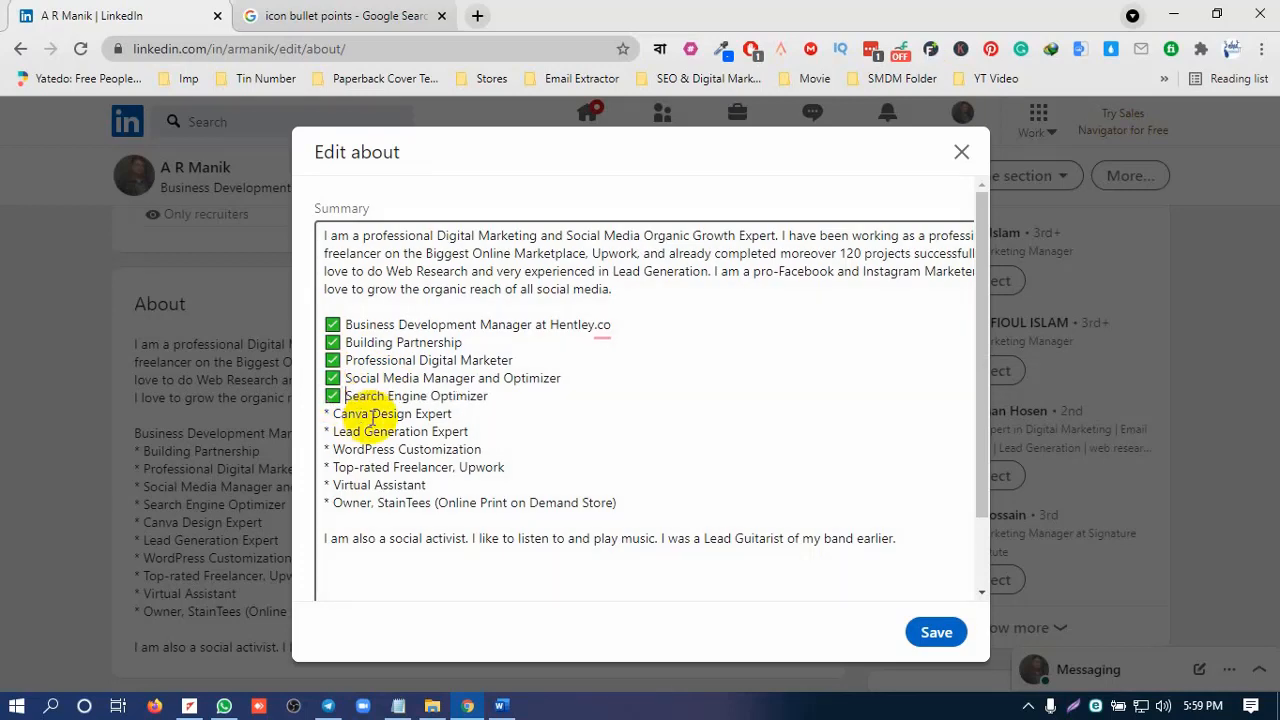
left_click(333, 413)
key("BackSpace")
key("BackSpace")
key("ctrl+v")
Step: Replace the asterisks before "Lead Generation Expert" and "WordPress Customization" with the copied check mark emoji
left_click(334, 434)
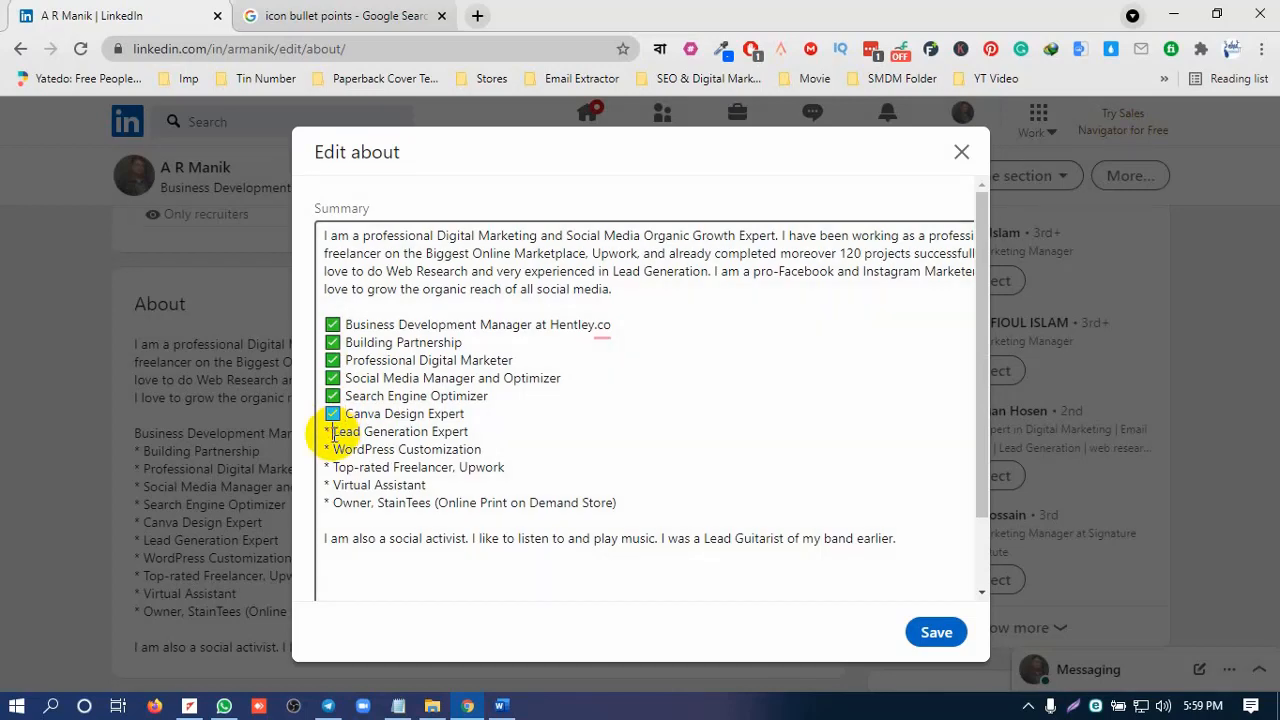
key("BackSpace")
key("BackSpace")
key("ctrl+v")
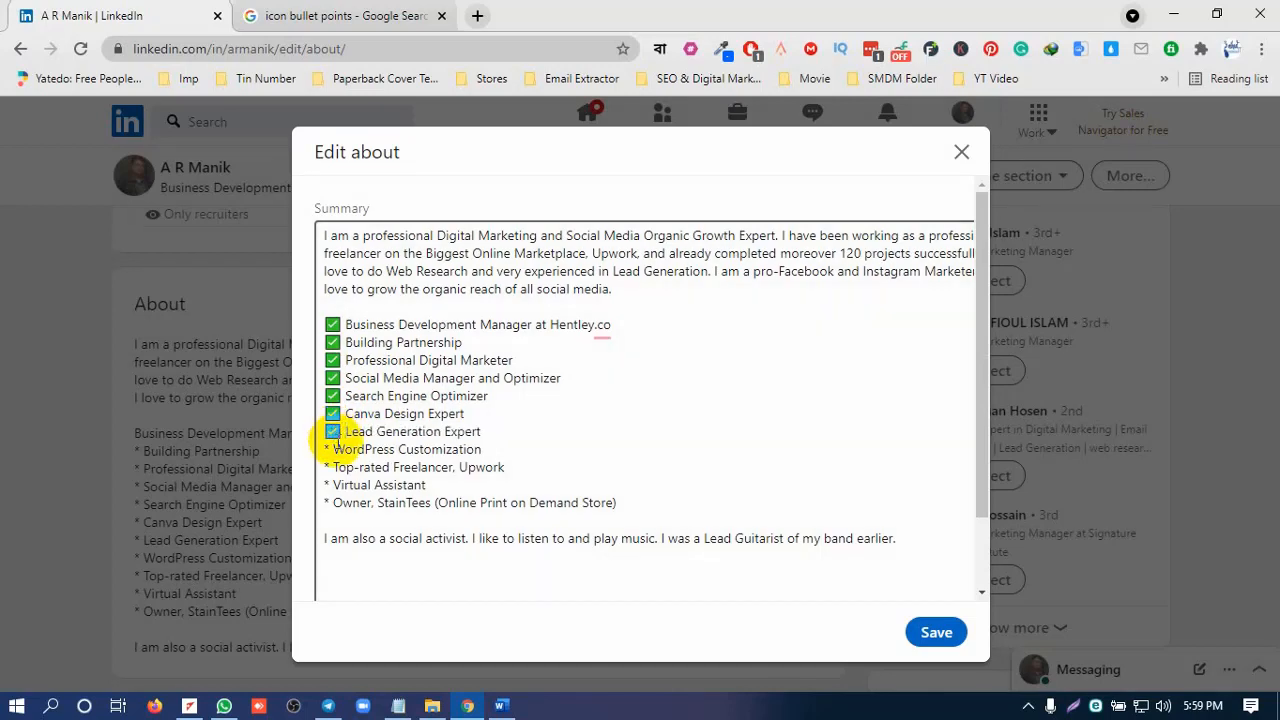
left_click(335, 450)
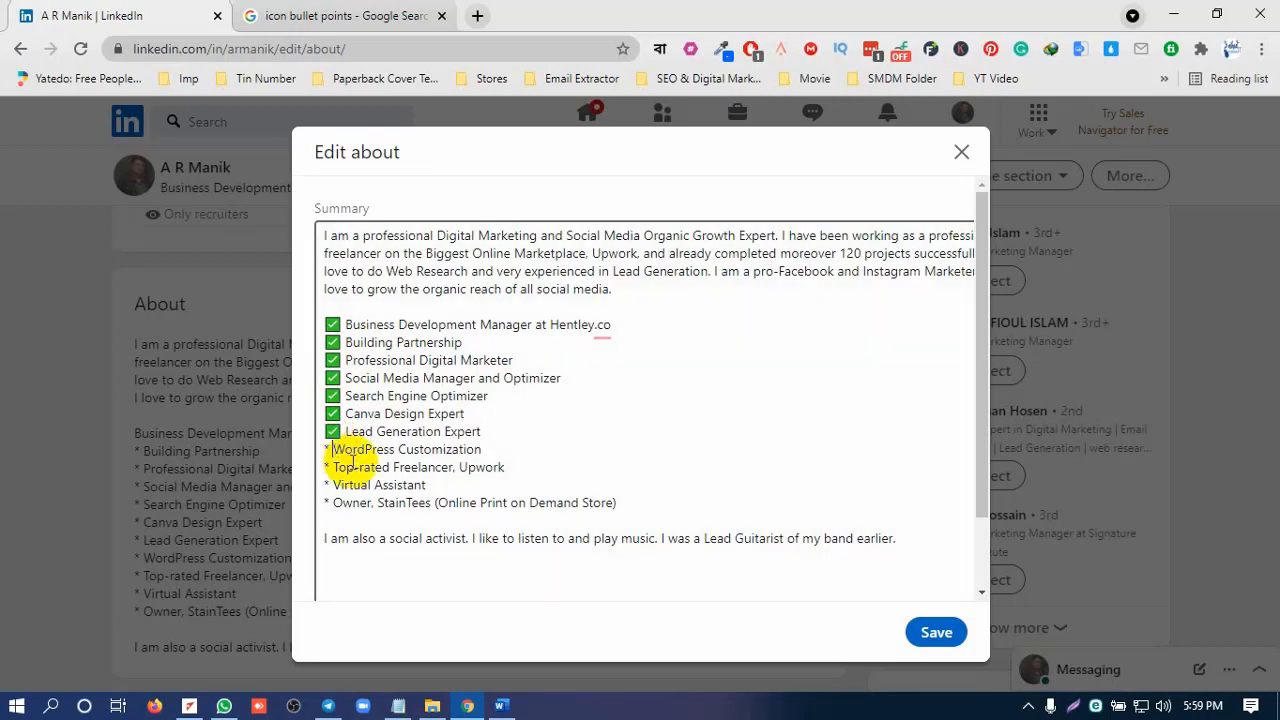
key("BackSpace")
key("BackSpace")
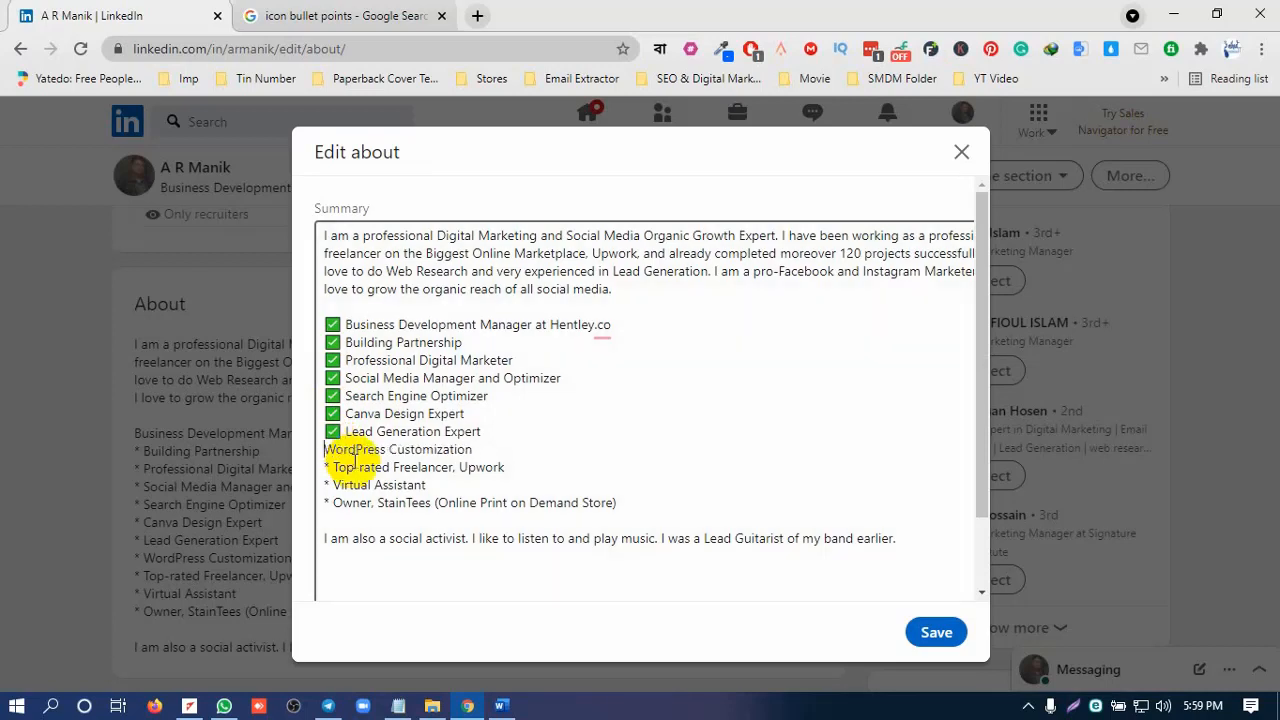
key("ctrl+v")
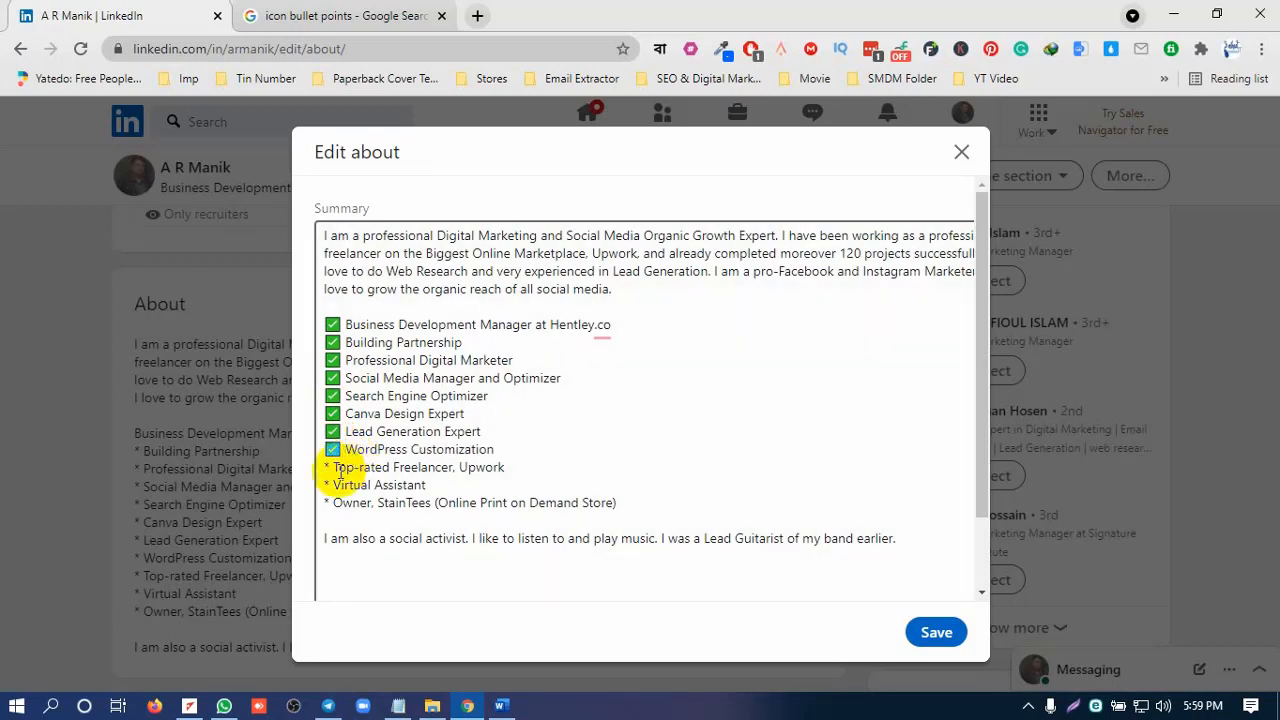
Step: Replace the asterisks before "Top-rated Freelancer, Upwork" and "Virtual Assistant" with the copied check mark emoji
left_click(335, 467)
key("BackSpace")
key("BackSpace")
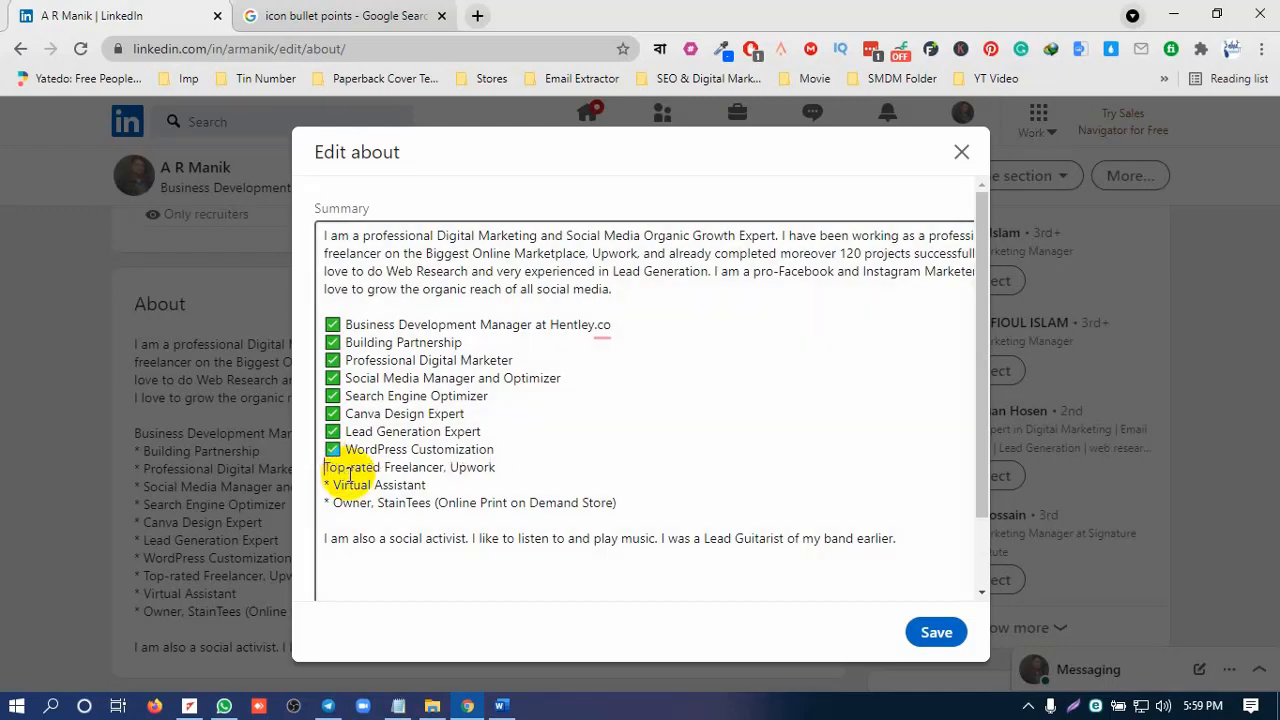
key("ctrl+v")
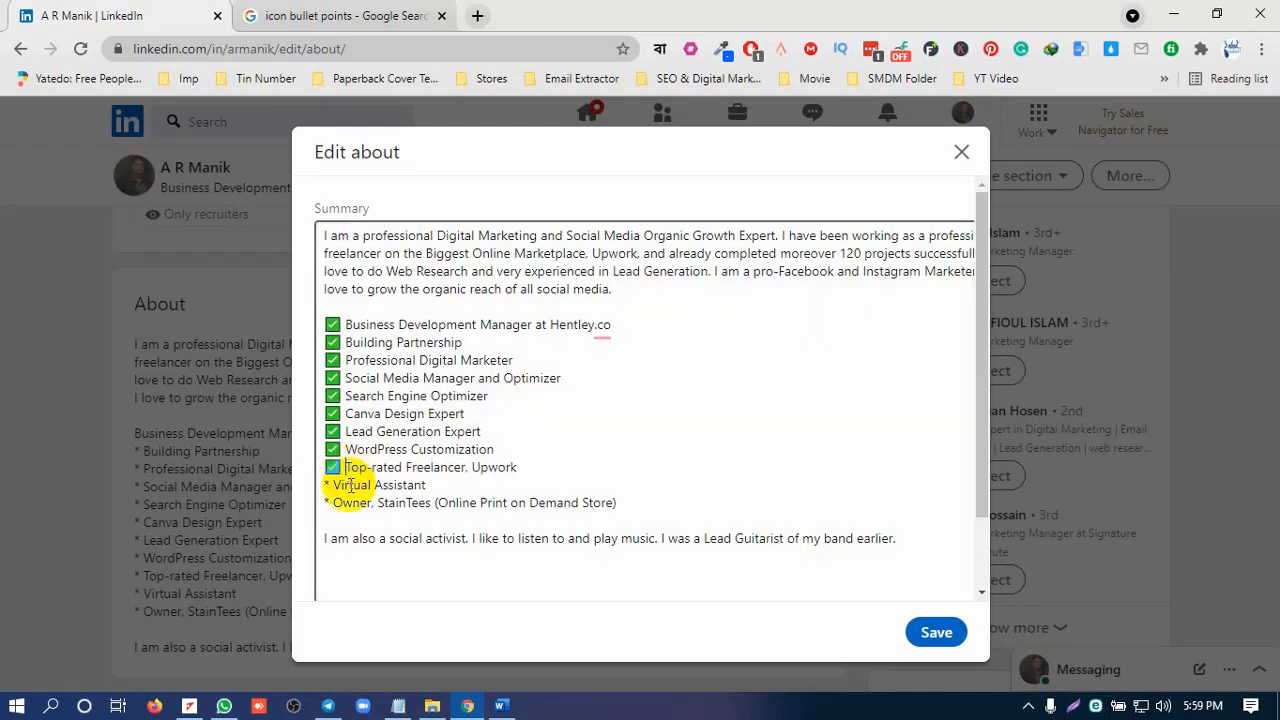
left_click(333, 486)
key("BackSpace")
key("BackSpace")
key("ctrl+v")
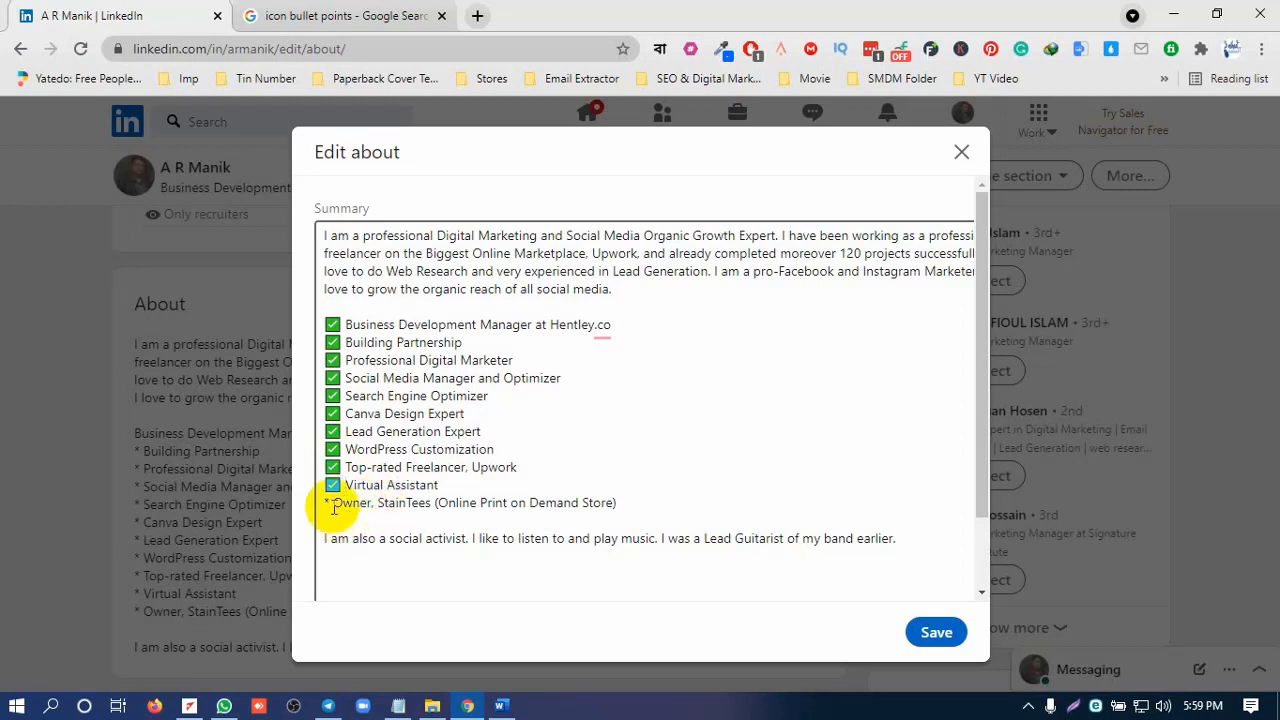
Step: Replace the asterisk before "Owner, StainTees (Online Print on Demand Store)" with the copied check mark emoji
left_click(343, 505)
key("BackSpace")
key("BackSpace")
key("ctrl+v")
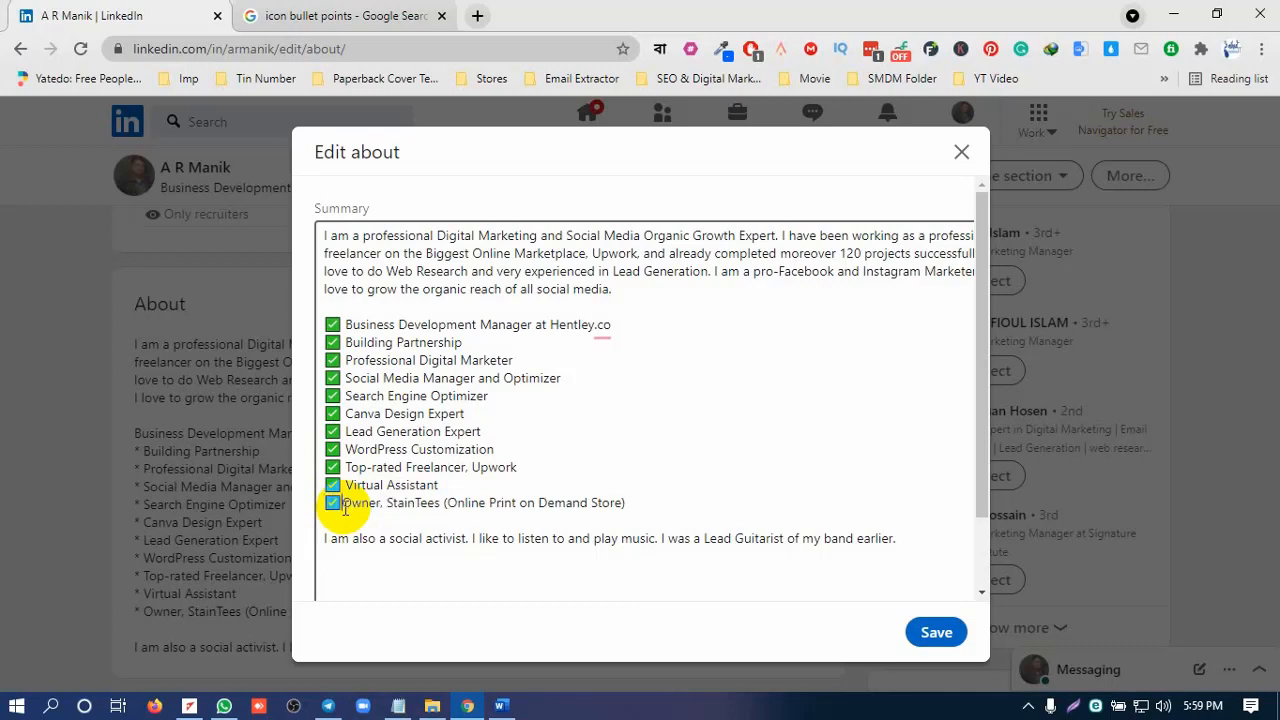
scroll(602, 455, "down", 1)
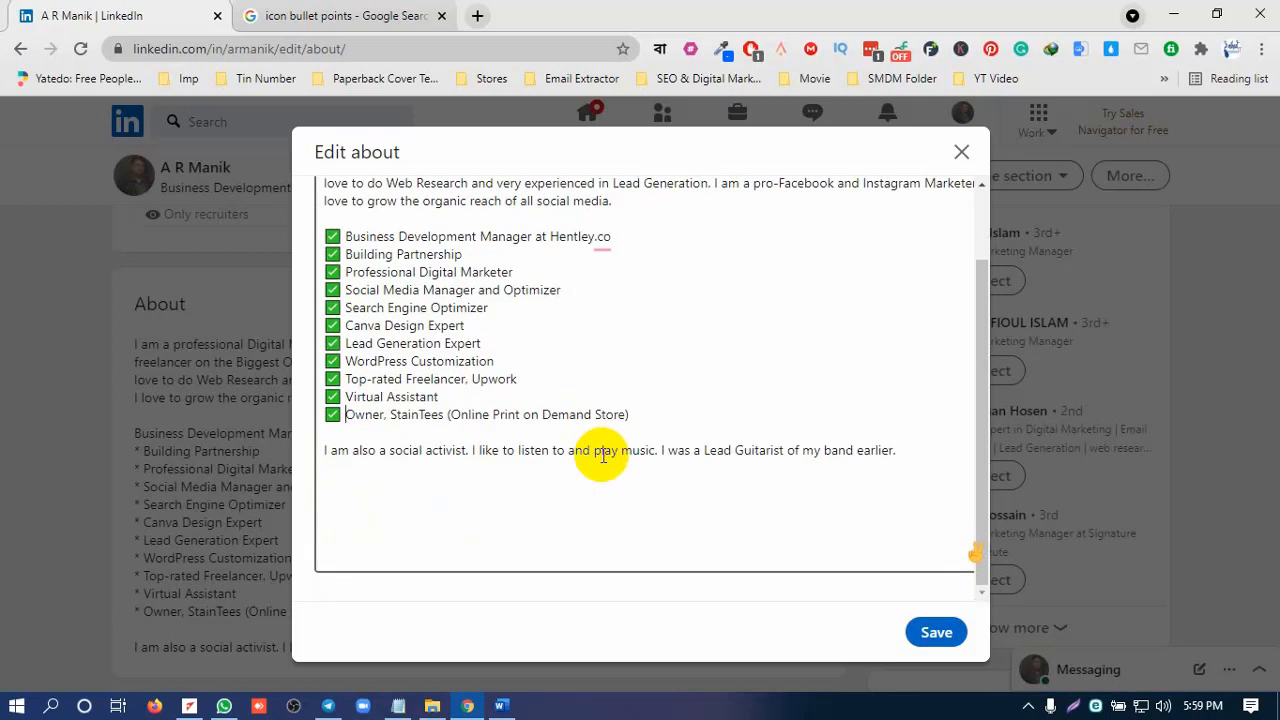
Step: Save the edited About summary and check the updated skills list on the profile
left_click(937, 634)
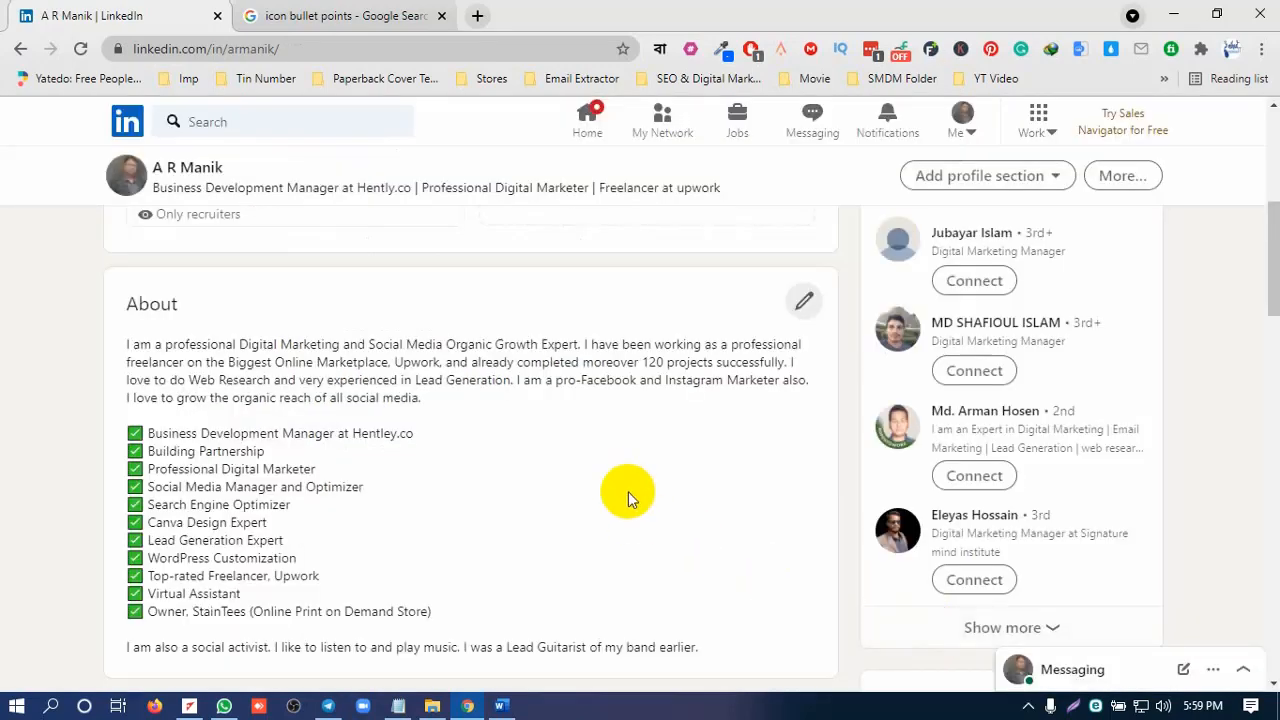
scroll(627, 477, "down", 1)
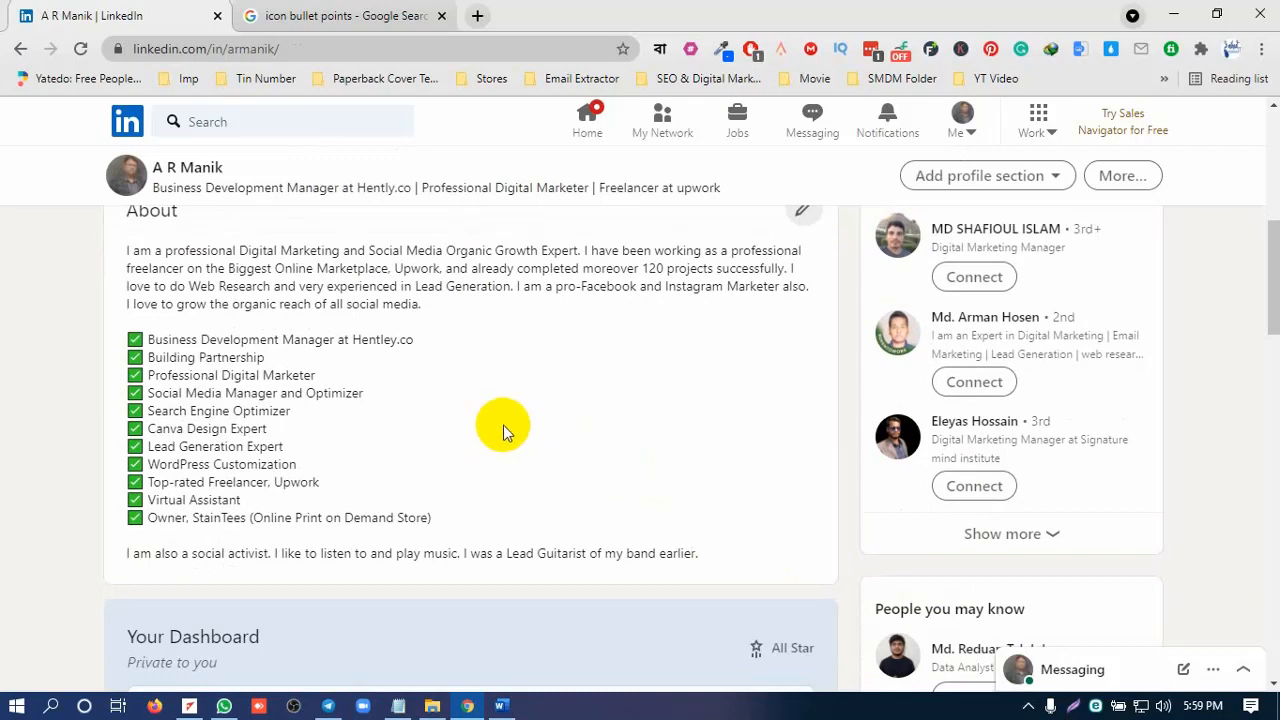
Step: Review the profile's dashboard, activity, experience and education sections down to Skills & endorsements
scroll(535, 418, "down", 4)
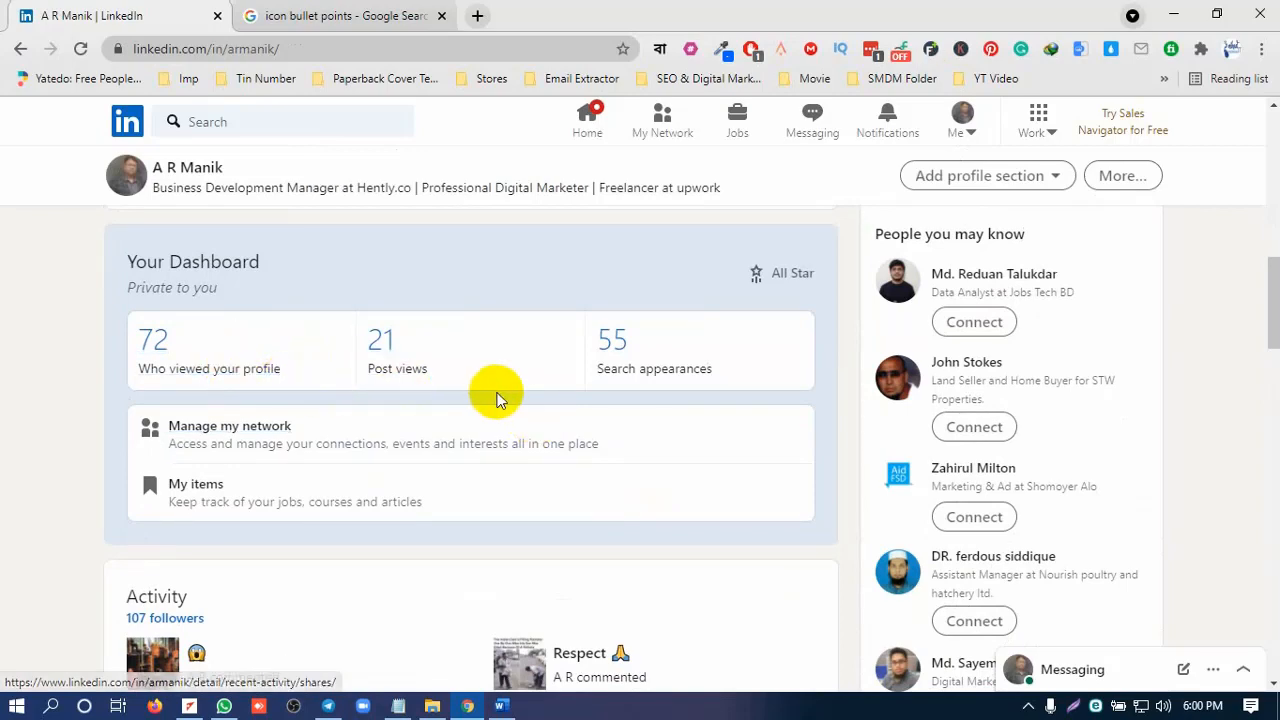
scroll(540, 398, "down", 2)
scroll(543, 391, "up", 2)
scroll(537, 380, "down", 3)
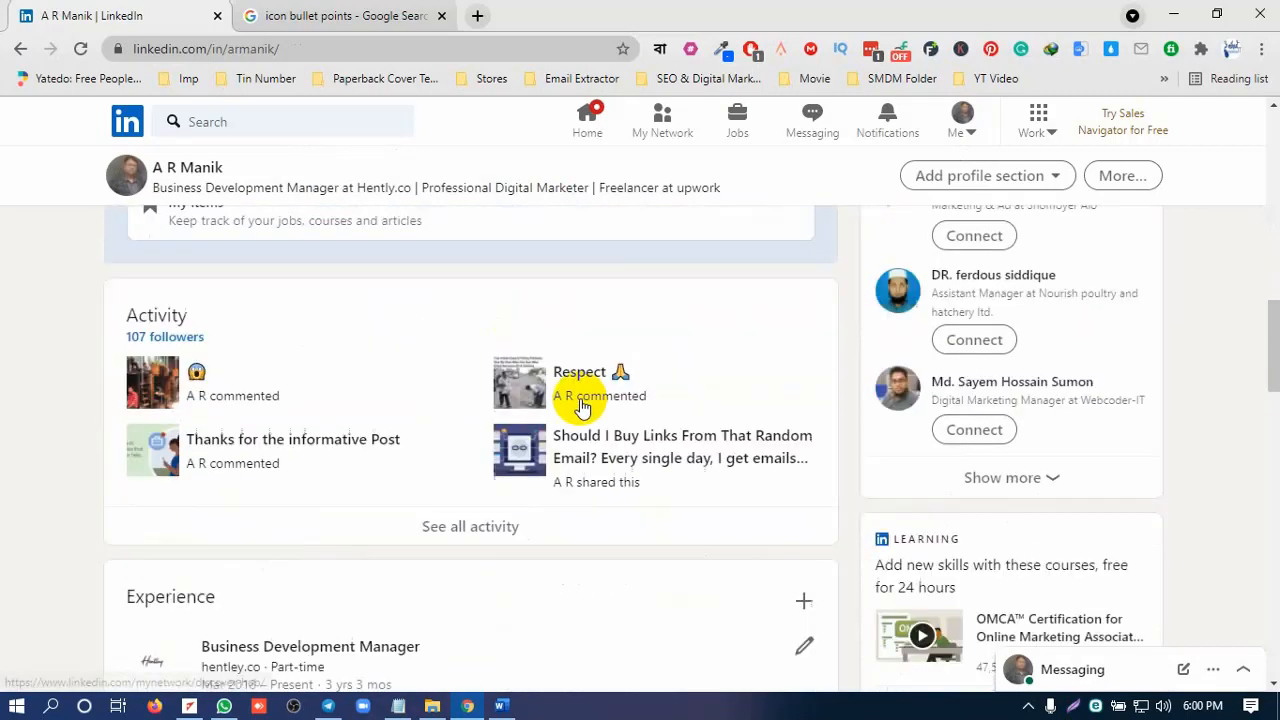
scroll(457, 394, "down", 3)
scroll(552, 388, "down", 5)
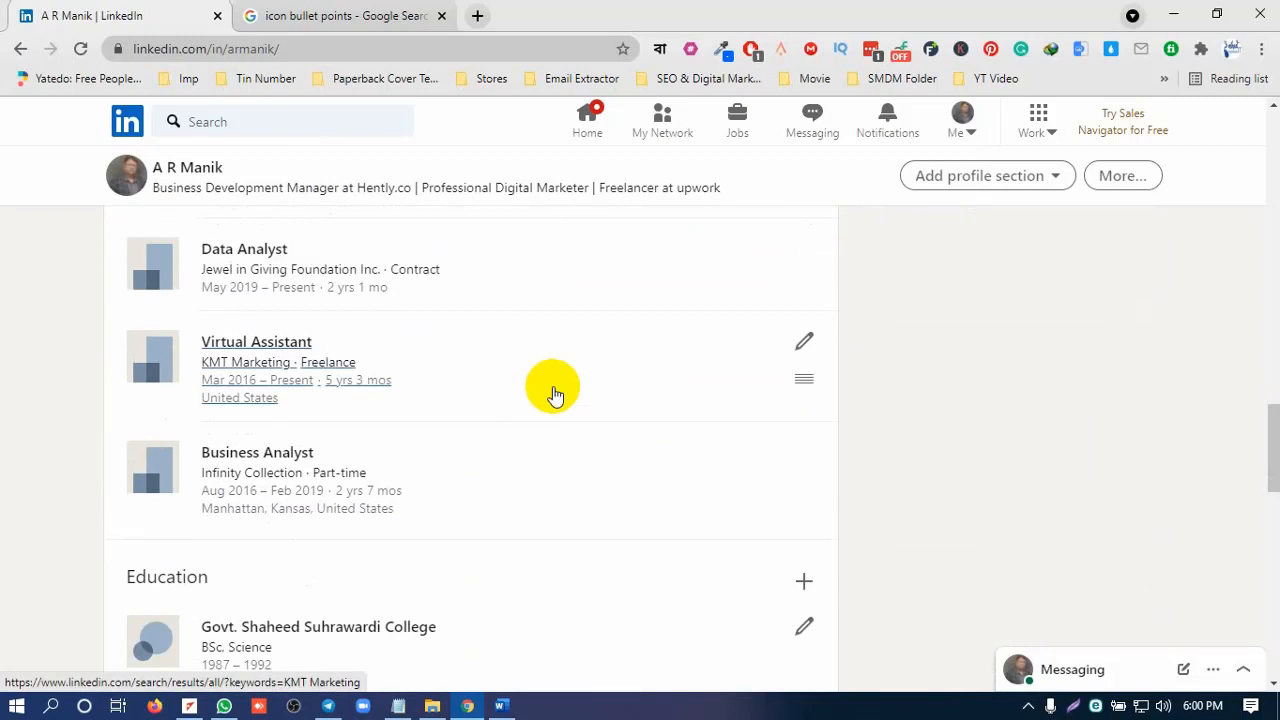
scroll(553, 393, "down", 3)
scroll(543, 393, "down", 2)
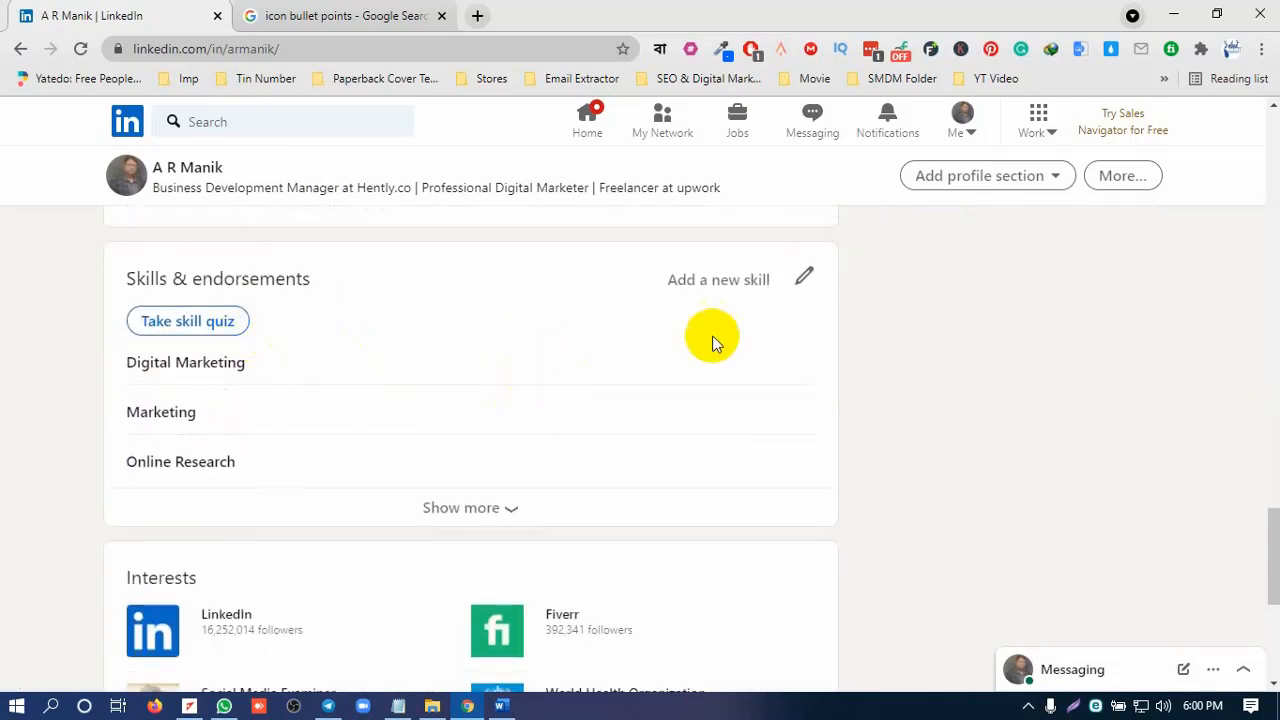
Step: View the skills reordering list without changing it, and expand Skills & endorsements to review the Industry Knowledge and Other Skills entries
left_click(803, 276)
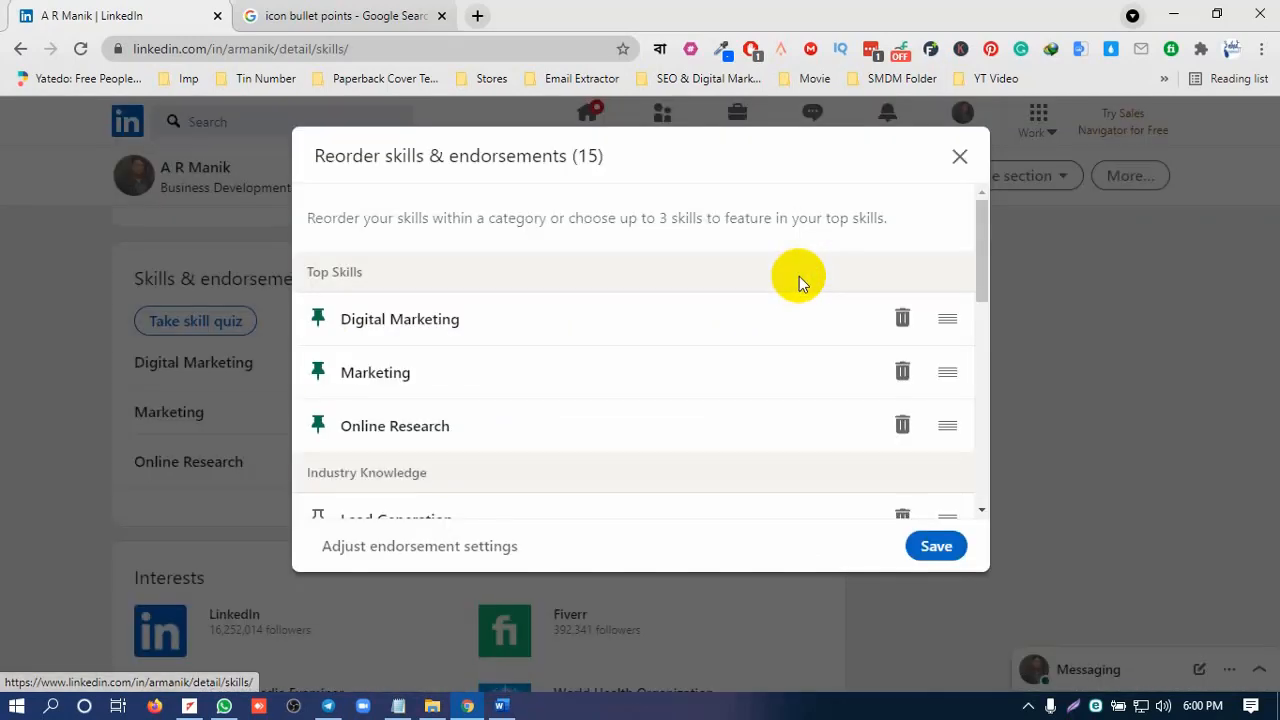
left_click(960, 157)
left_click(484, 512)
scroll(480, 508, "down", 2)
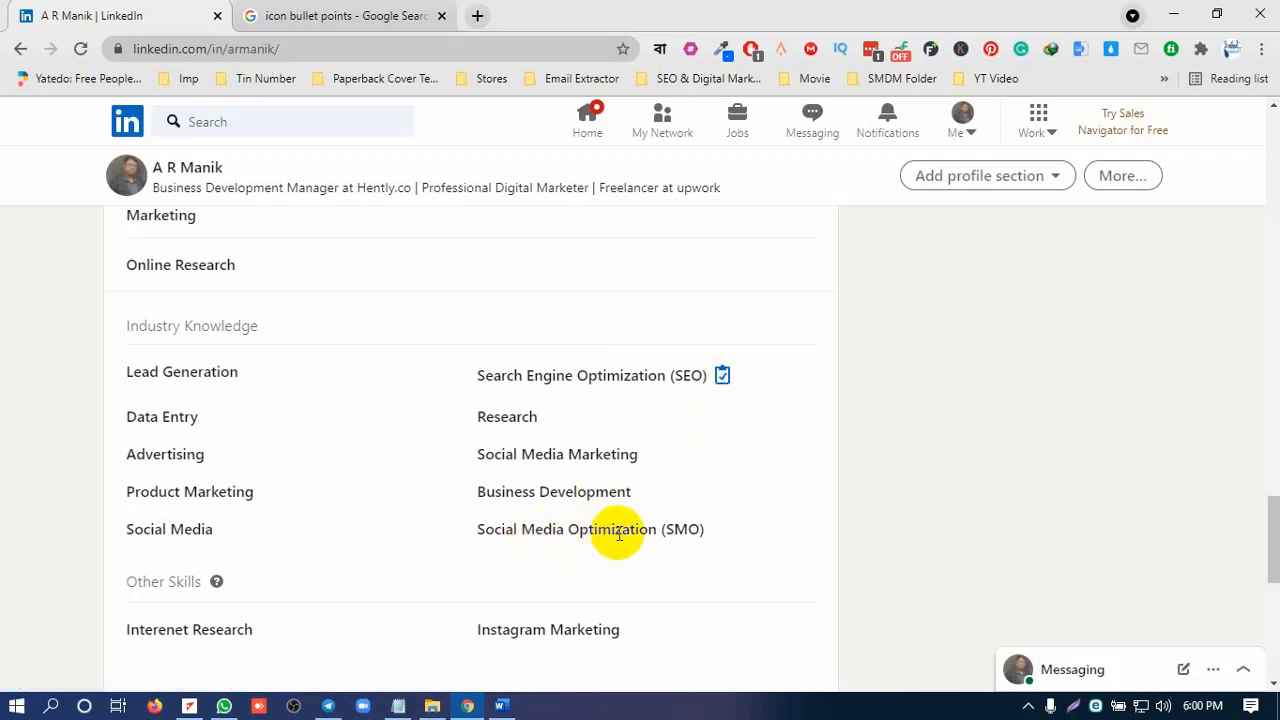
scroll(352, 459, "down", 3)
scroll(355, 455, "up", 4)
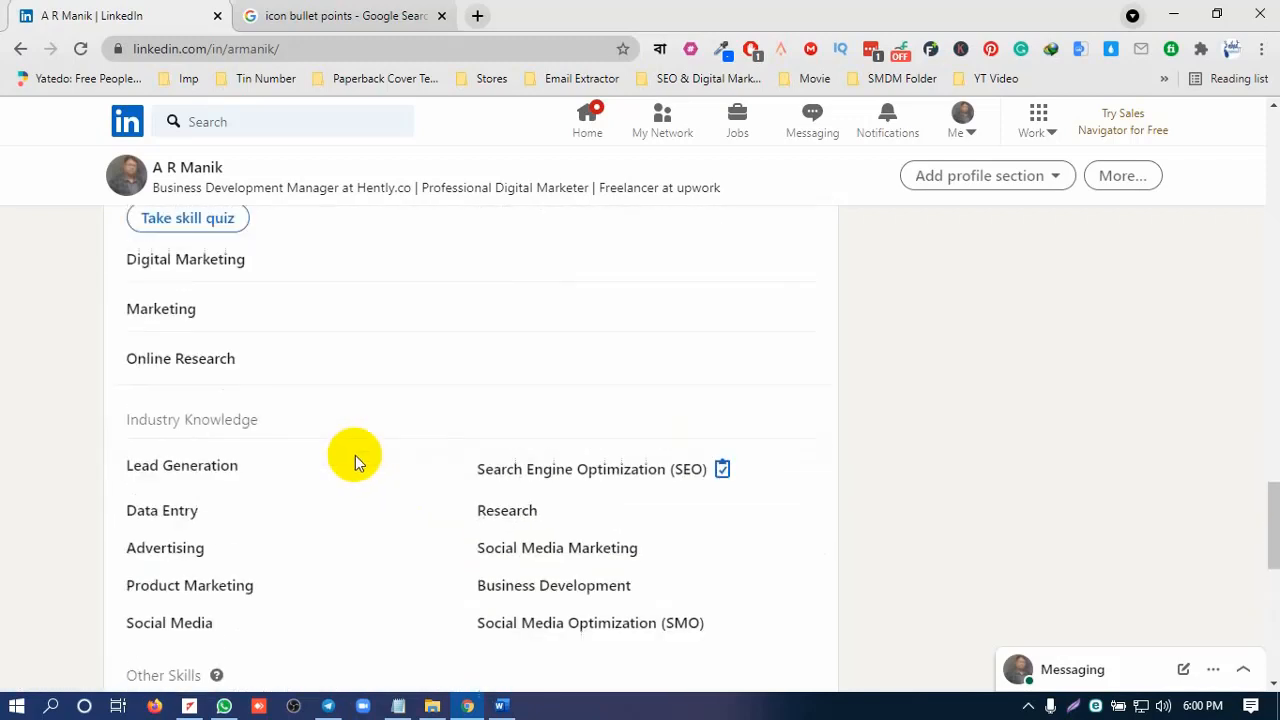
scroll(355, 460, "up", 1)
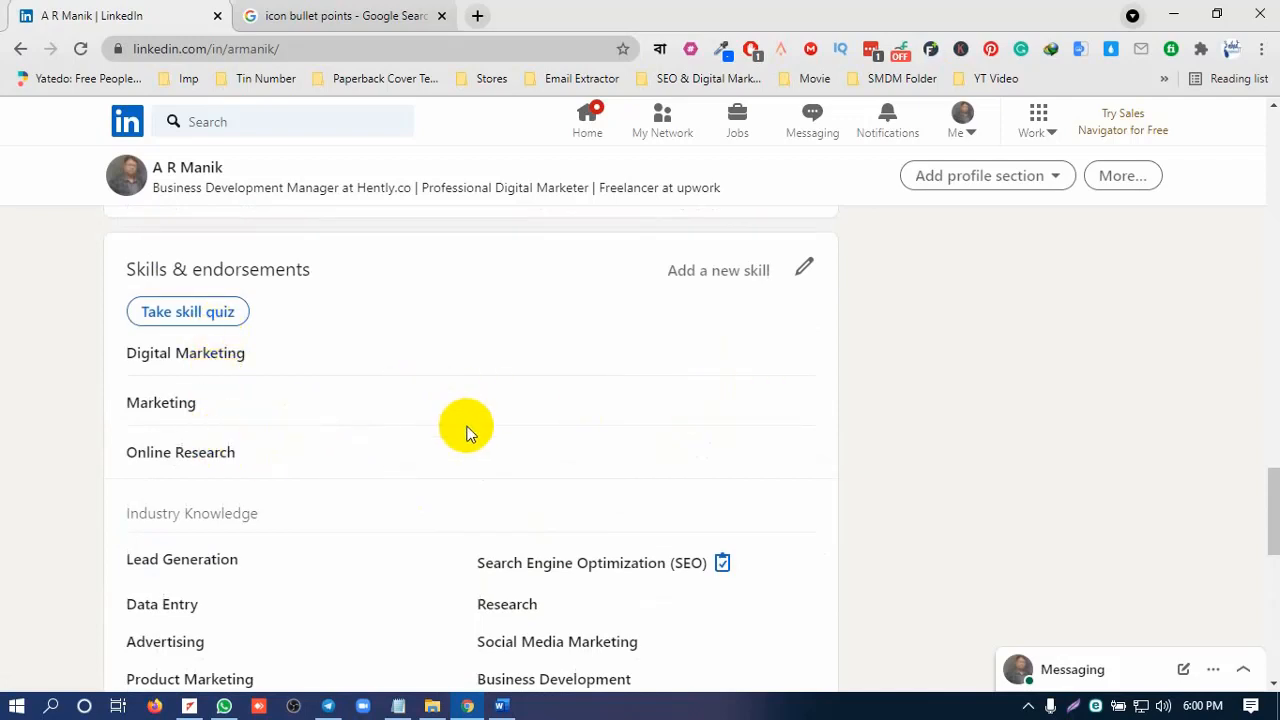
scroll(466, 429, "down", 4)
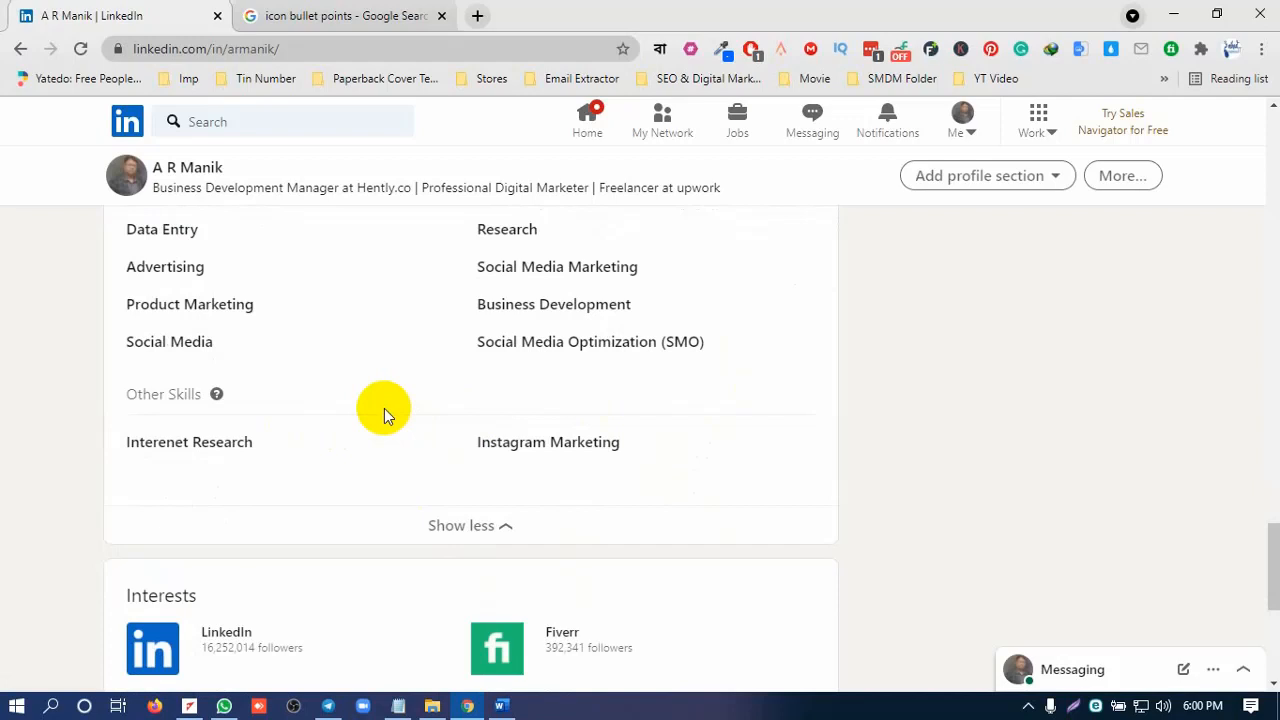
Step: View the full Interests list, examine the followed influencers, and close it
scroll(384, 408, "down", 3)
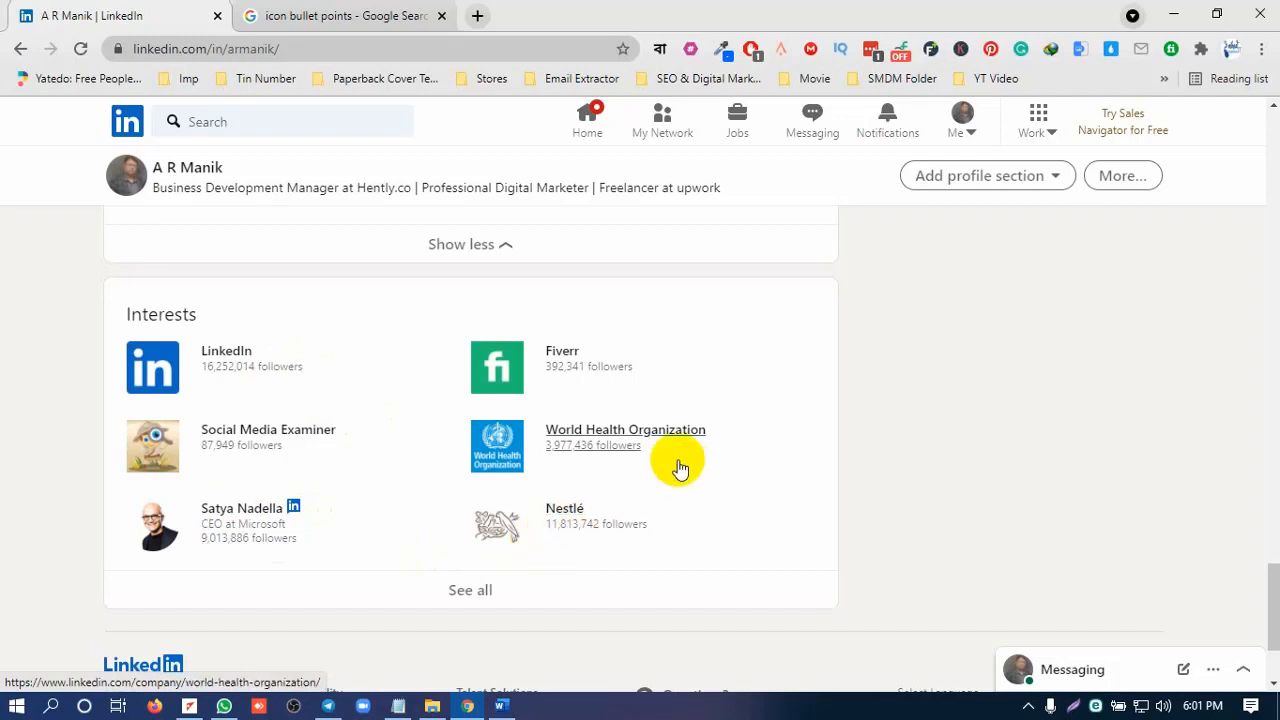
left_click(489, 598)
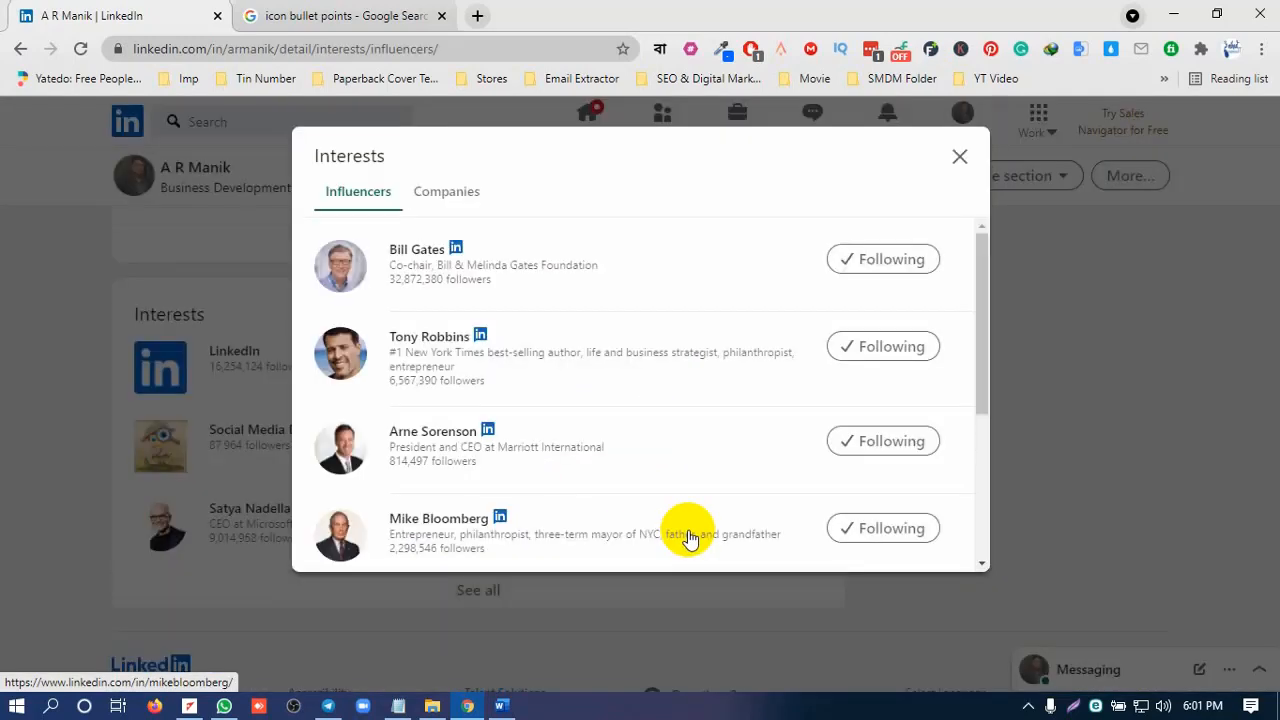
scroll(706, 343, "down", 3)
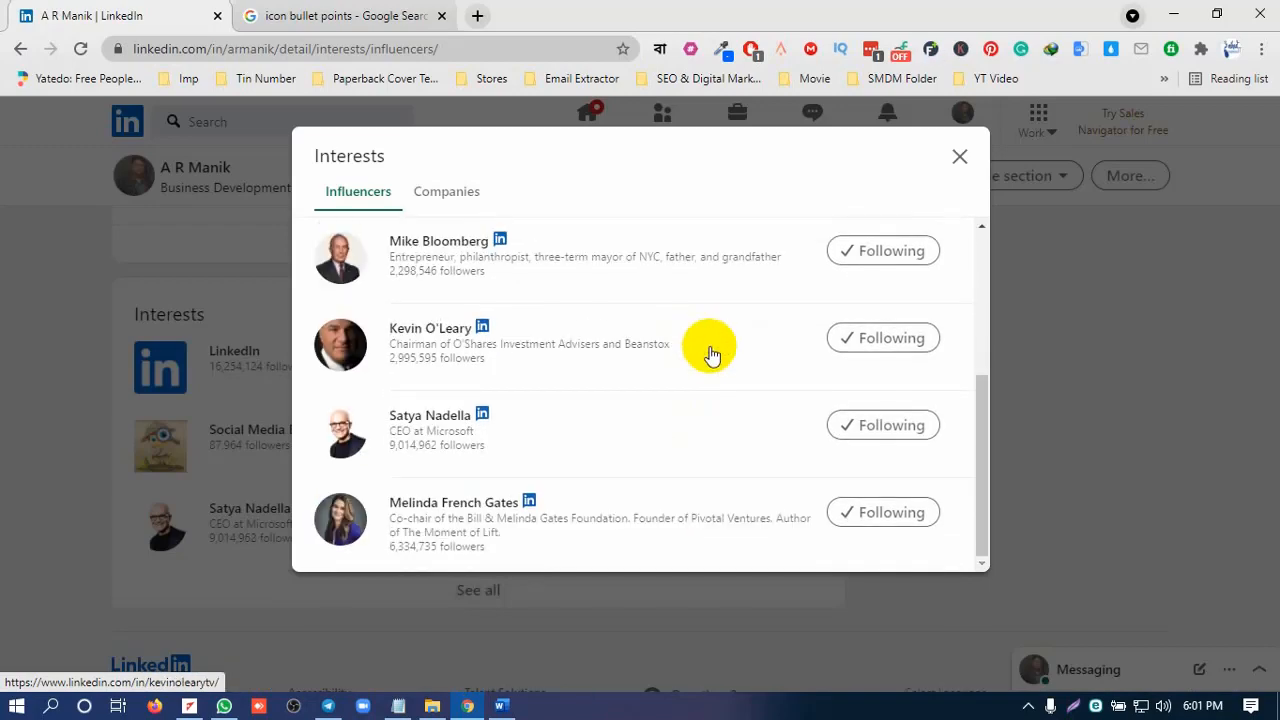
scroll(710, 355, "up", 3)
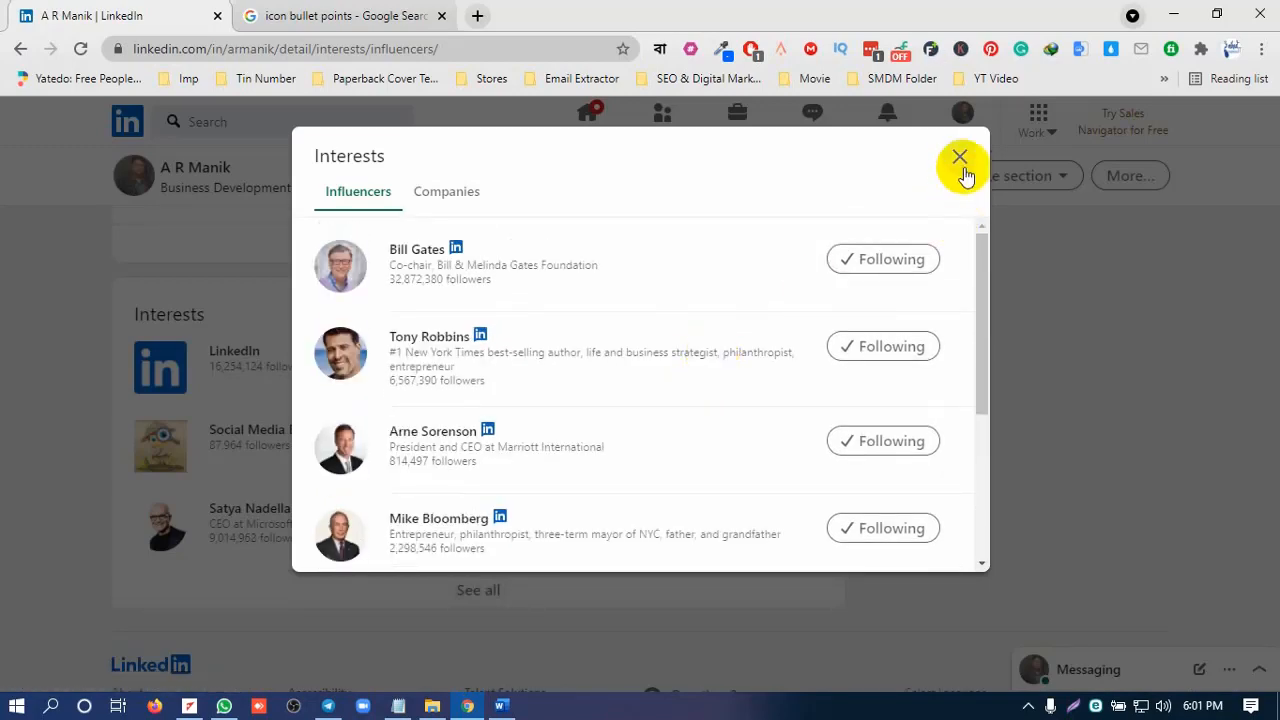
left_click(962, 168)
Step: Examine the Intro, About and Featured options available for adding a profile section
scroll(988, 362, "up", 5)
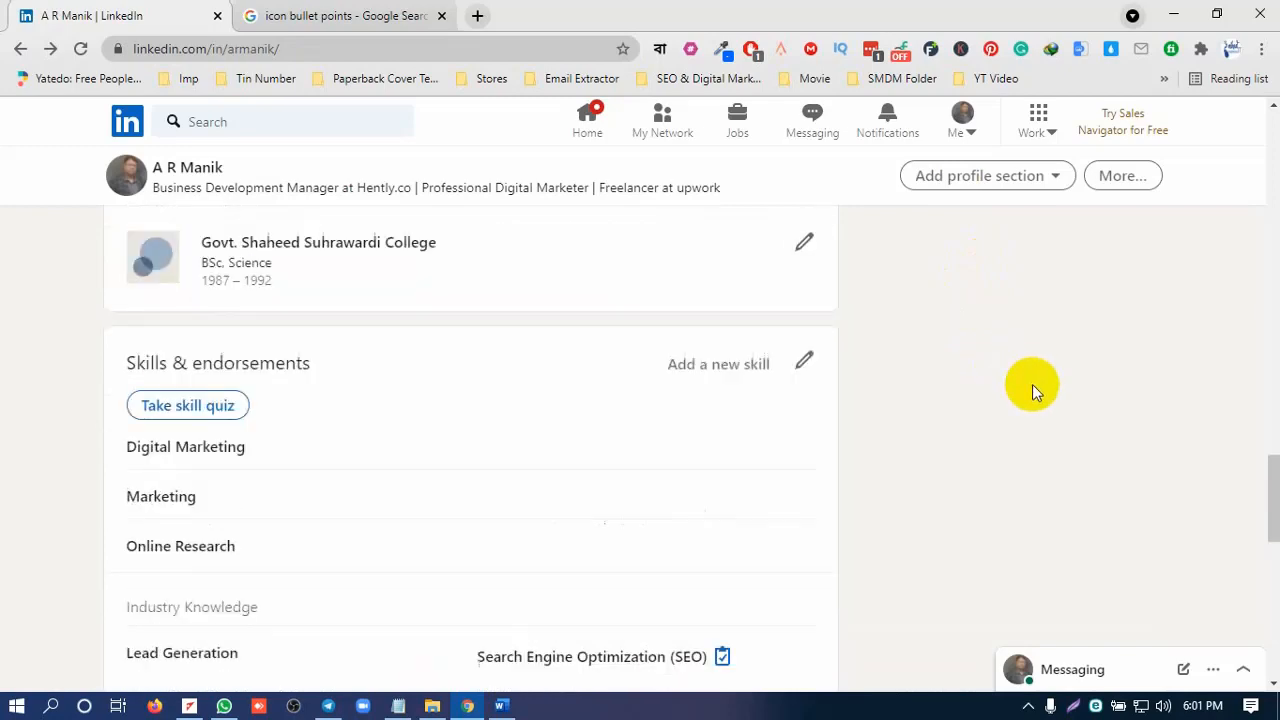
scroll(1040, 386, "up", 8)
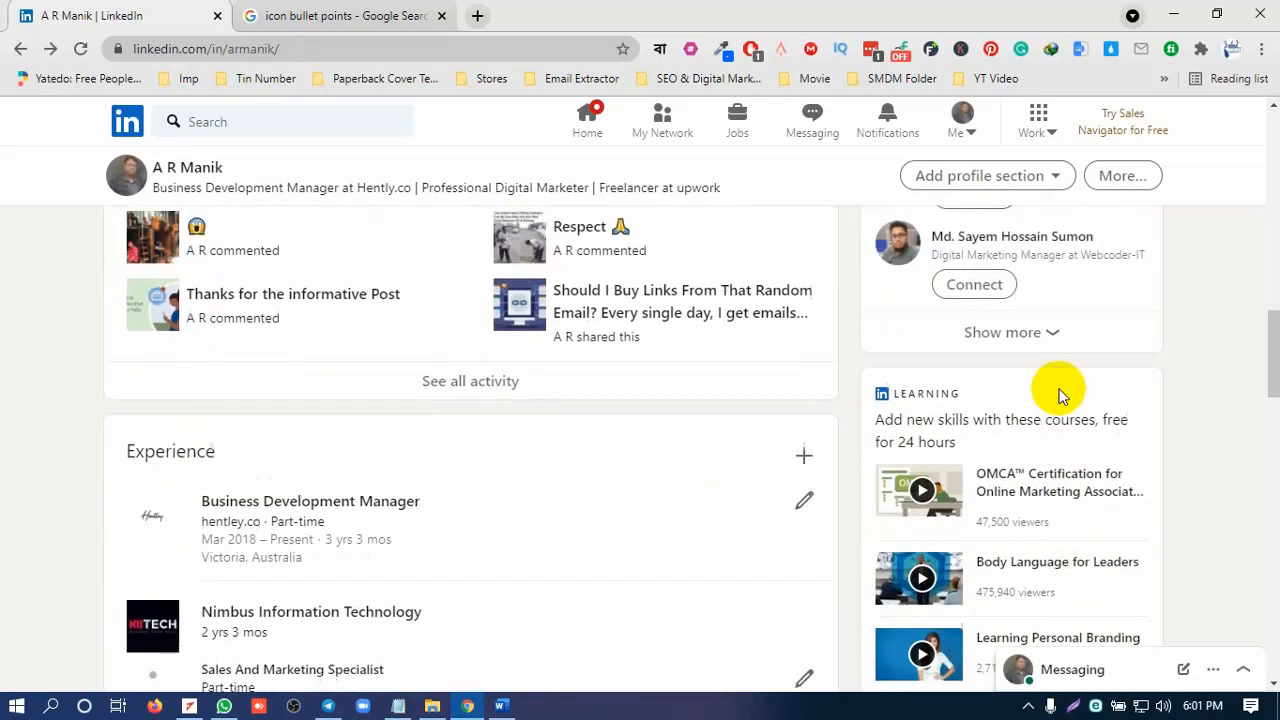
scroll(1055, 393, "up", 8)
scroll(704, 357, "up", 3)
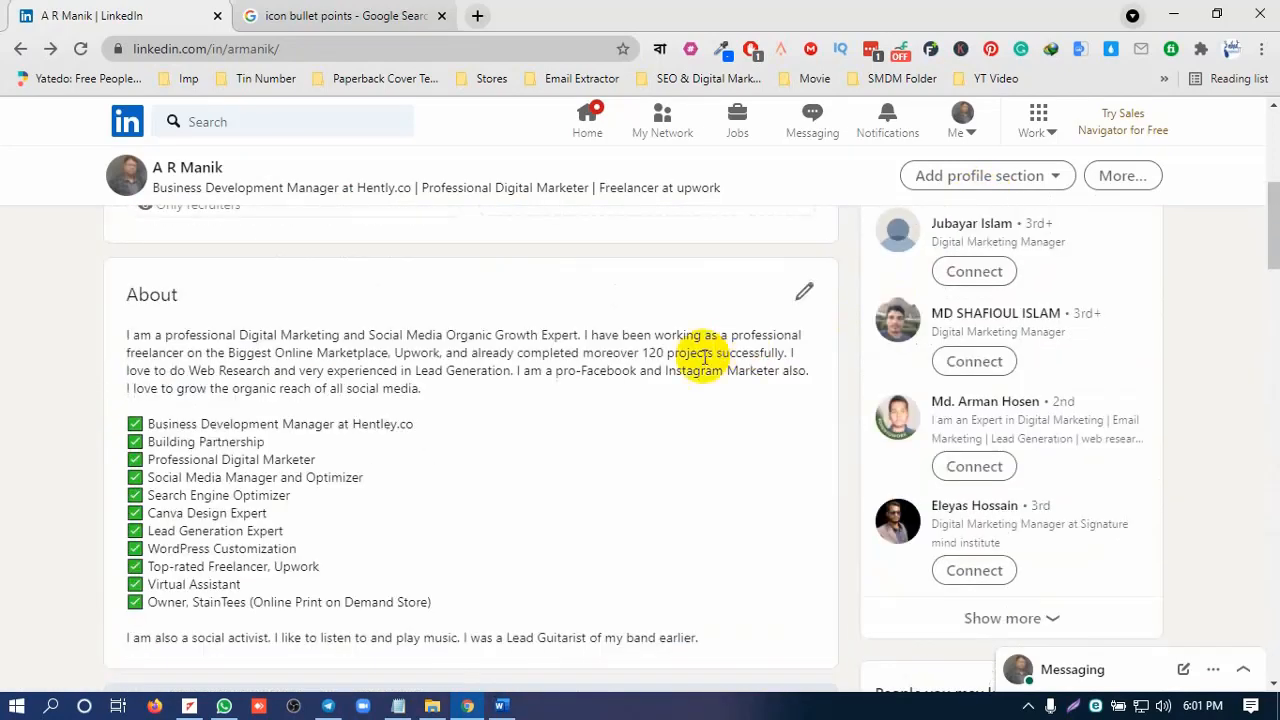
scroll(705, 355, "up", 5)
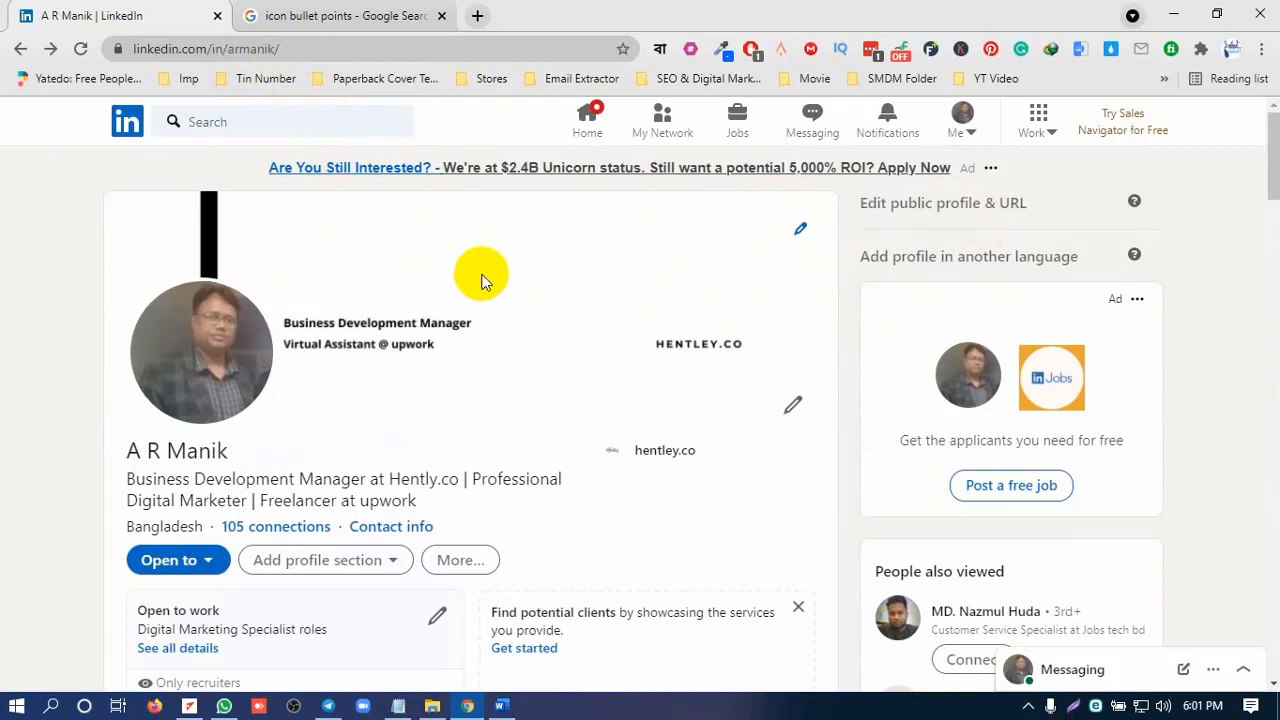
scroll(487, 275, "down", 3)
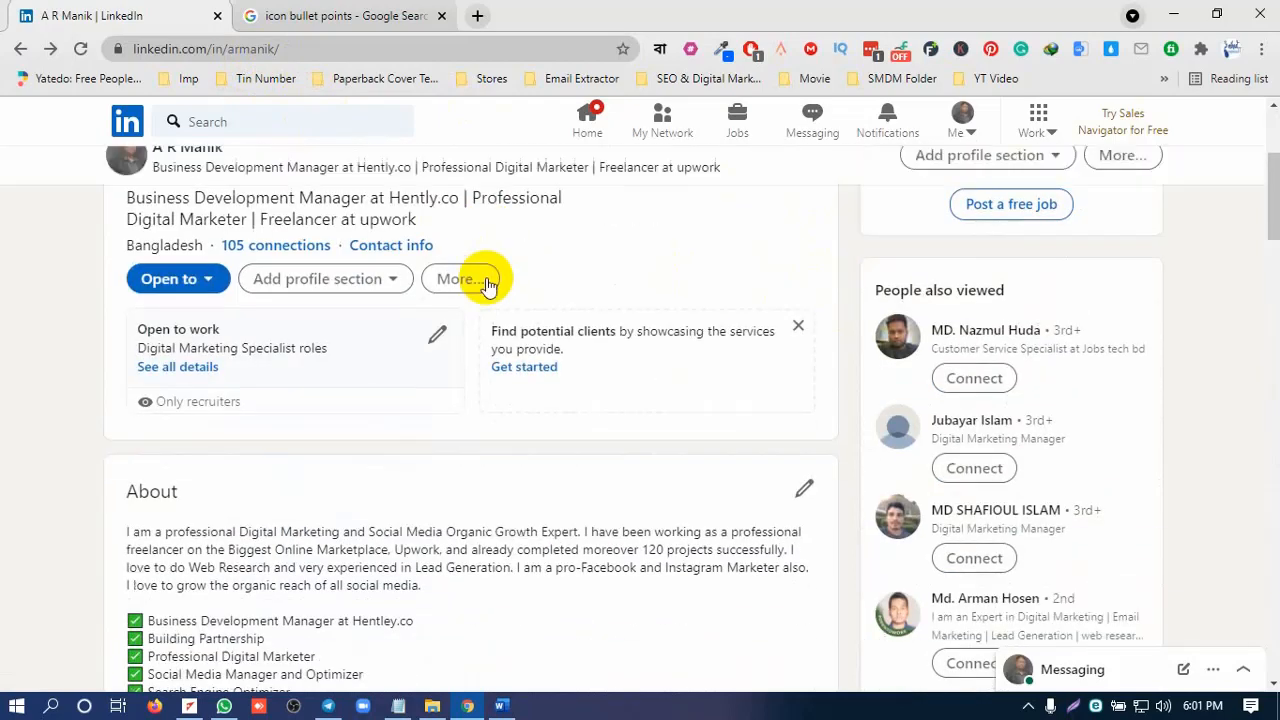
left_click(395, 280)
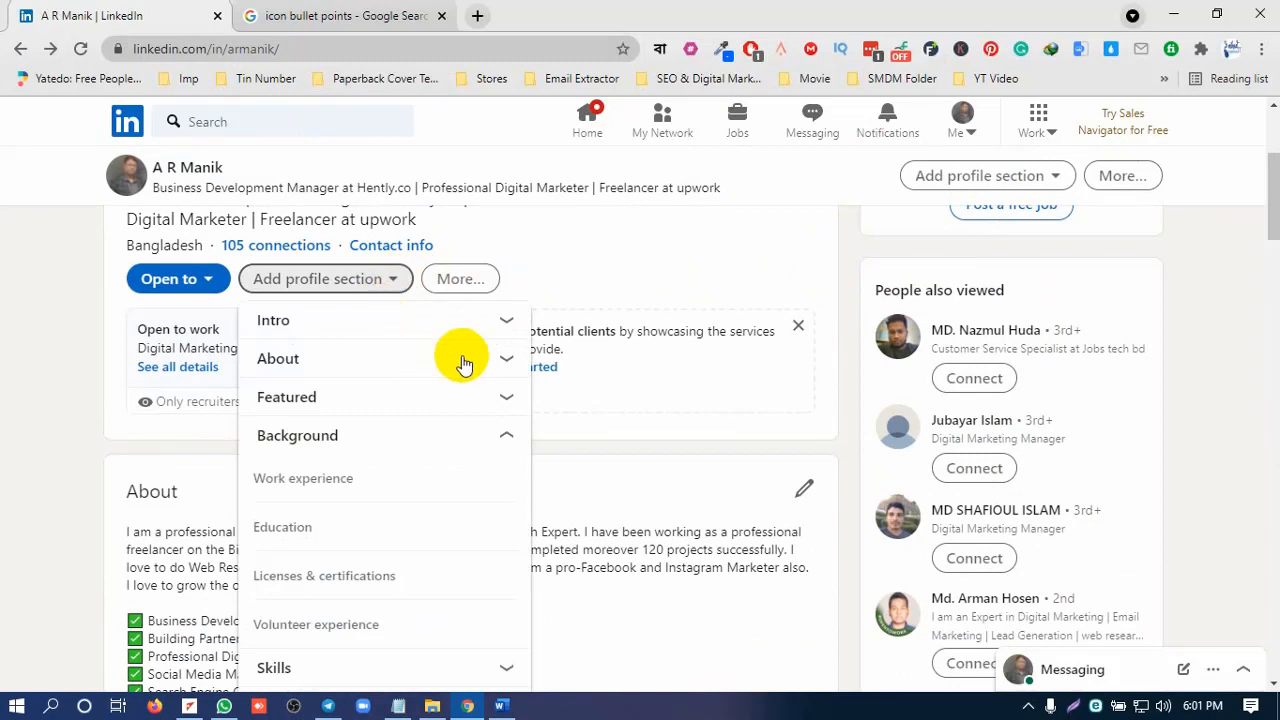
left_click(457, 324)
scroll(449, 380, "down", 1)
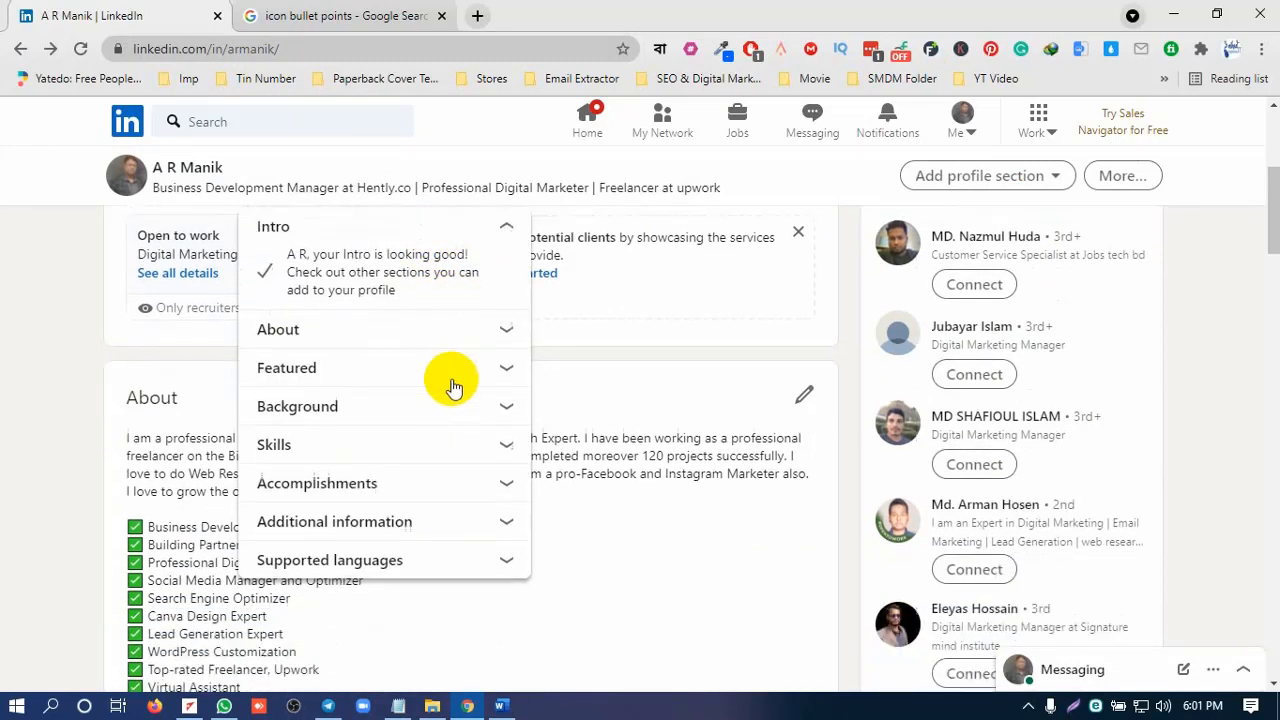
left_click(473, 331)
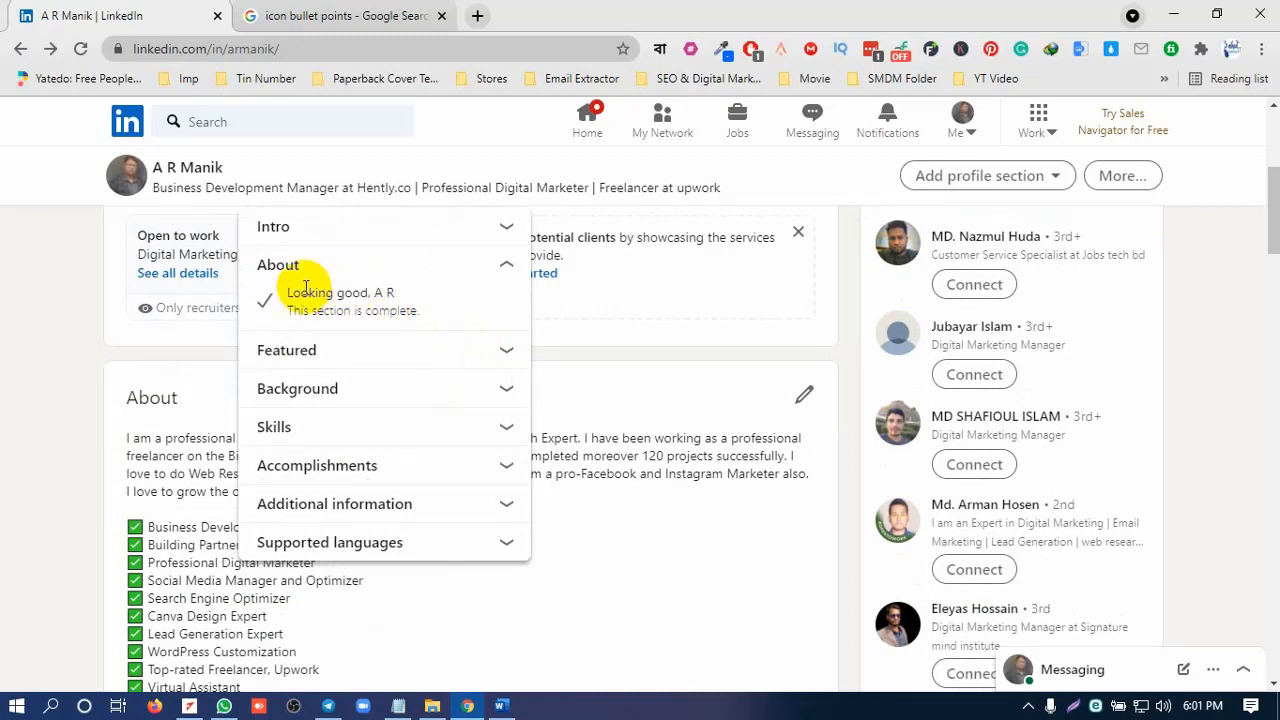
left_click(455, 356)
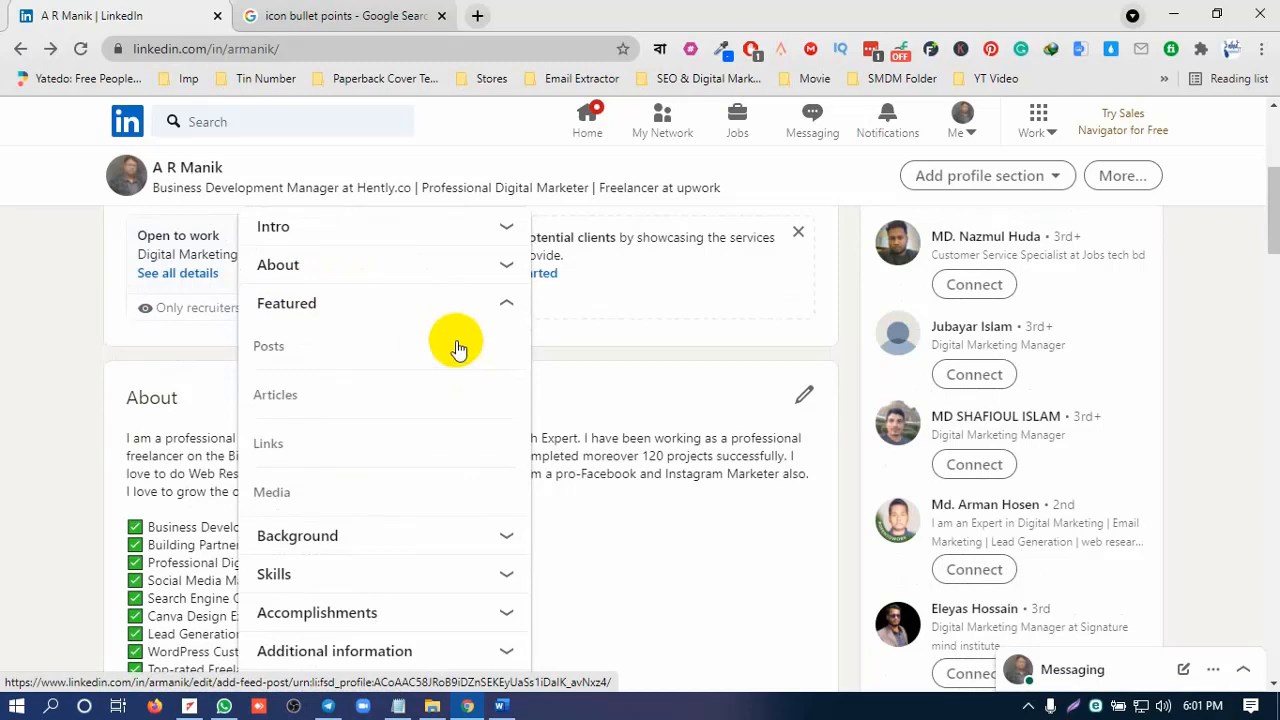
Step: Examine the Background and Skills options available for adding a profile section
scroll(452, 345, "down", 3)
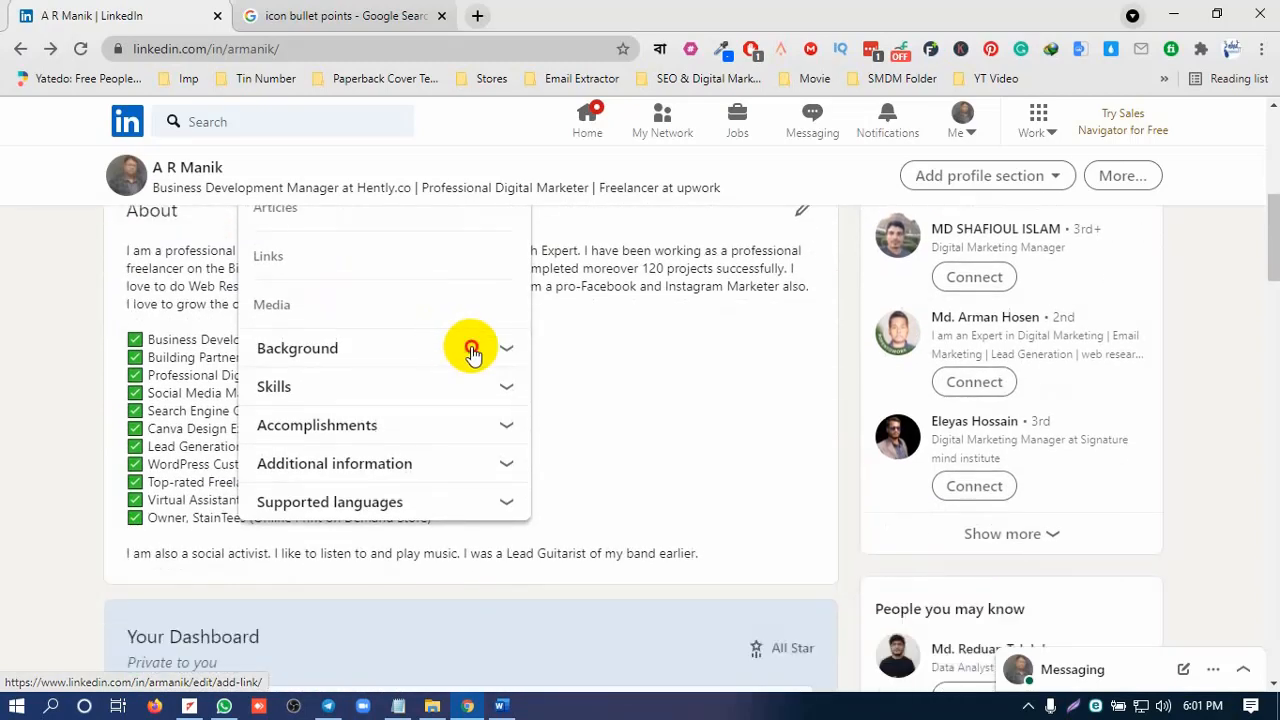
left_click(466, 349)
scroll(458, 362, "up", 1)
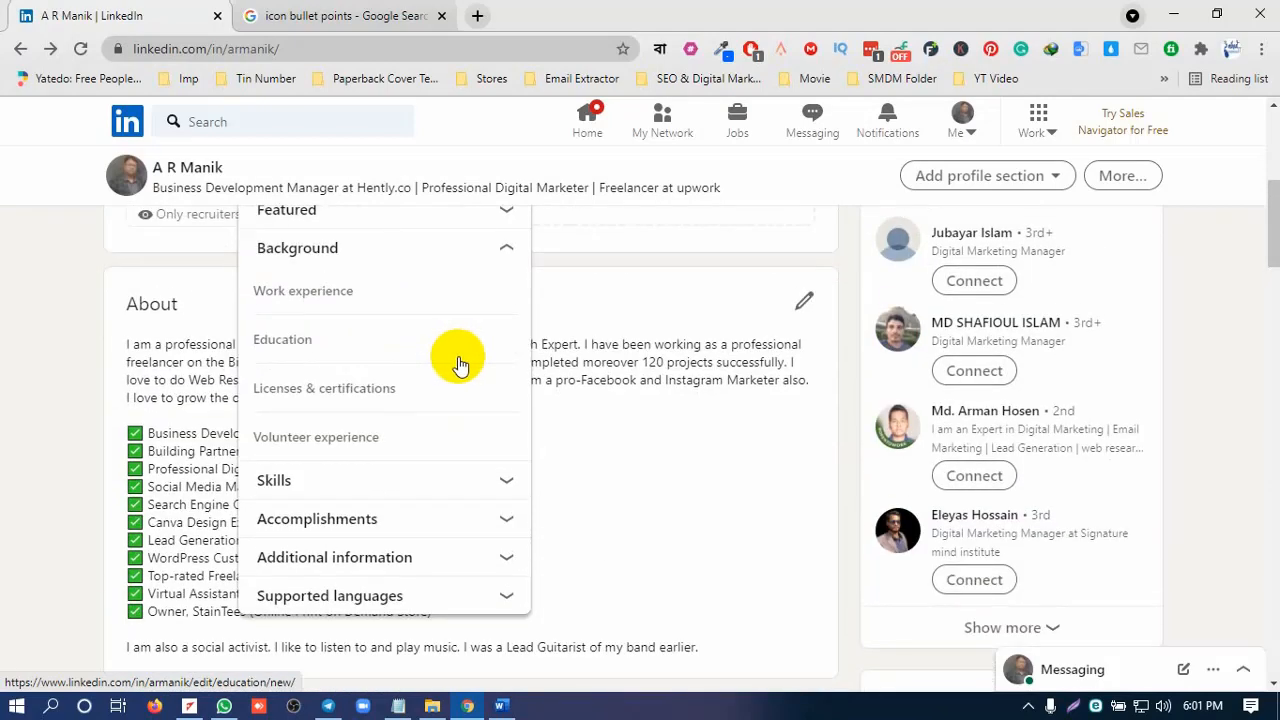
scroll(458, 365, "down", 3)
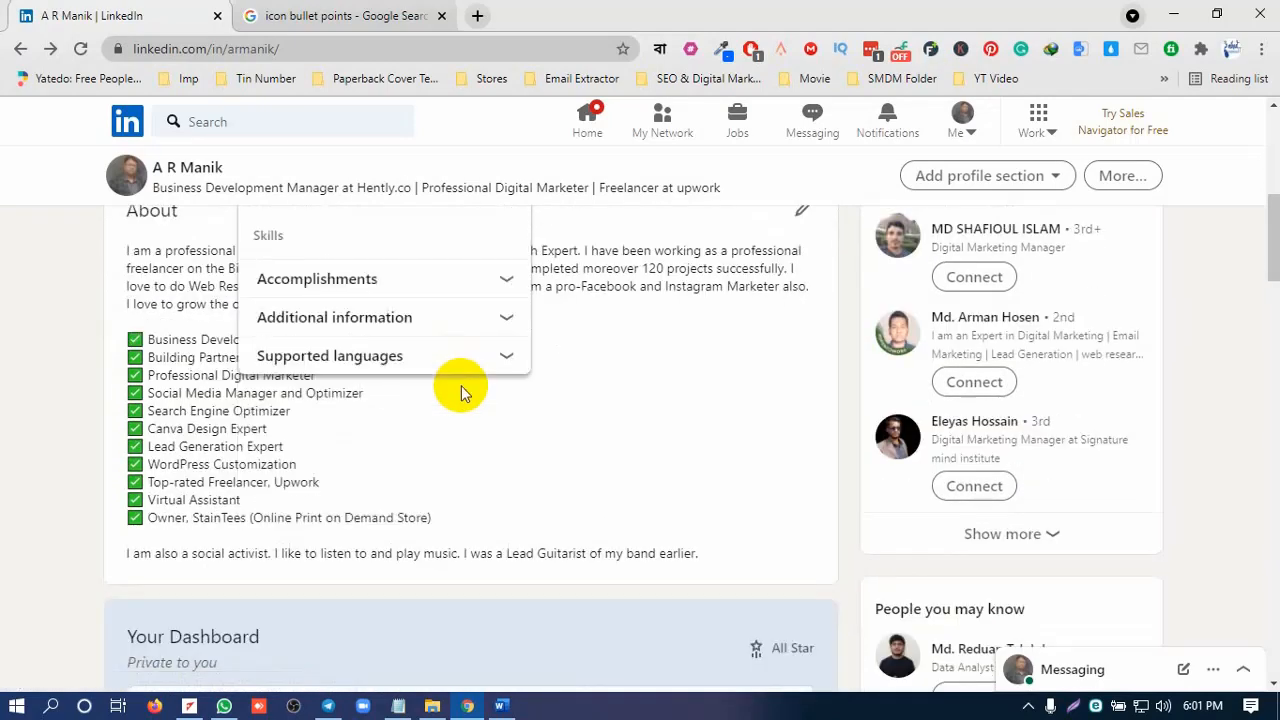
Step: Examine the Accomplishments and Additional information options for adding a profile section, and close the list
left_click(451, 280)
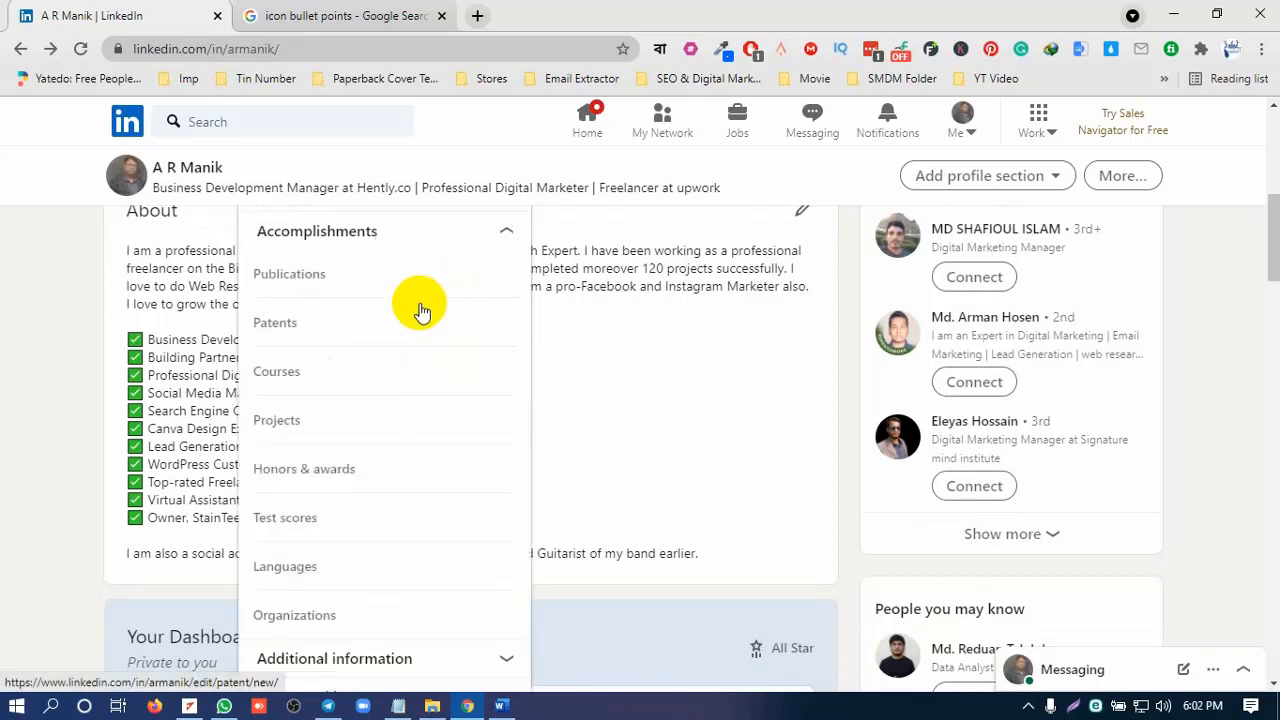
scroll(425, 322, "down", 2)
scroll(426, 323, "down", 1)
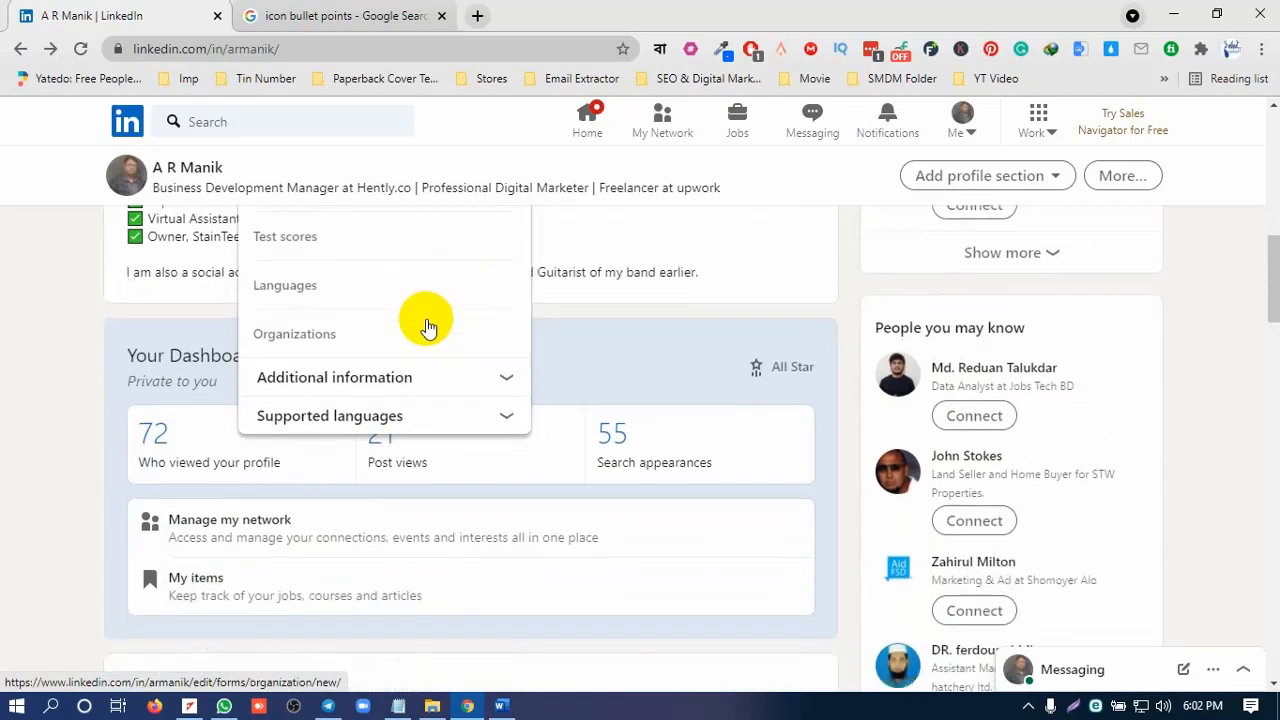
left_click(469, 378)
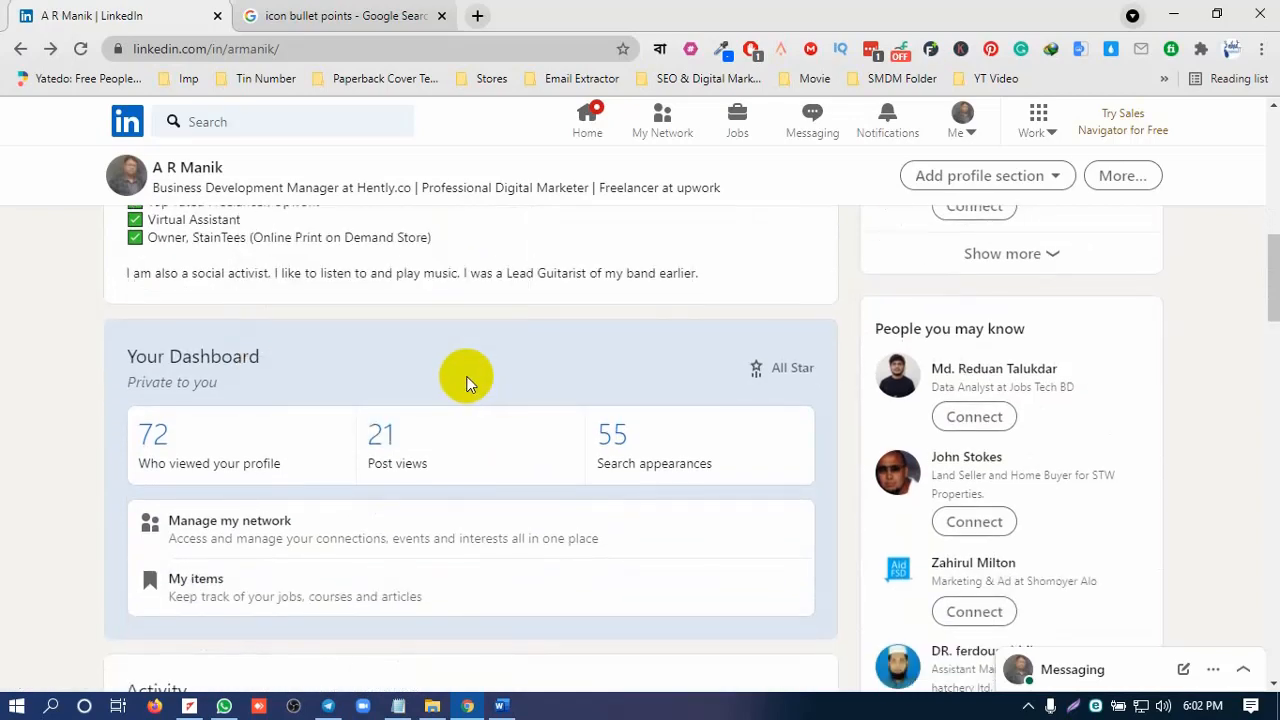
scroll(467, 380, "up", 3)
scroll(463, 381, "up", 2)
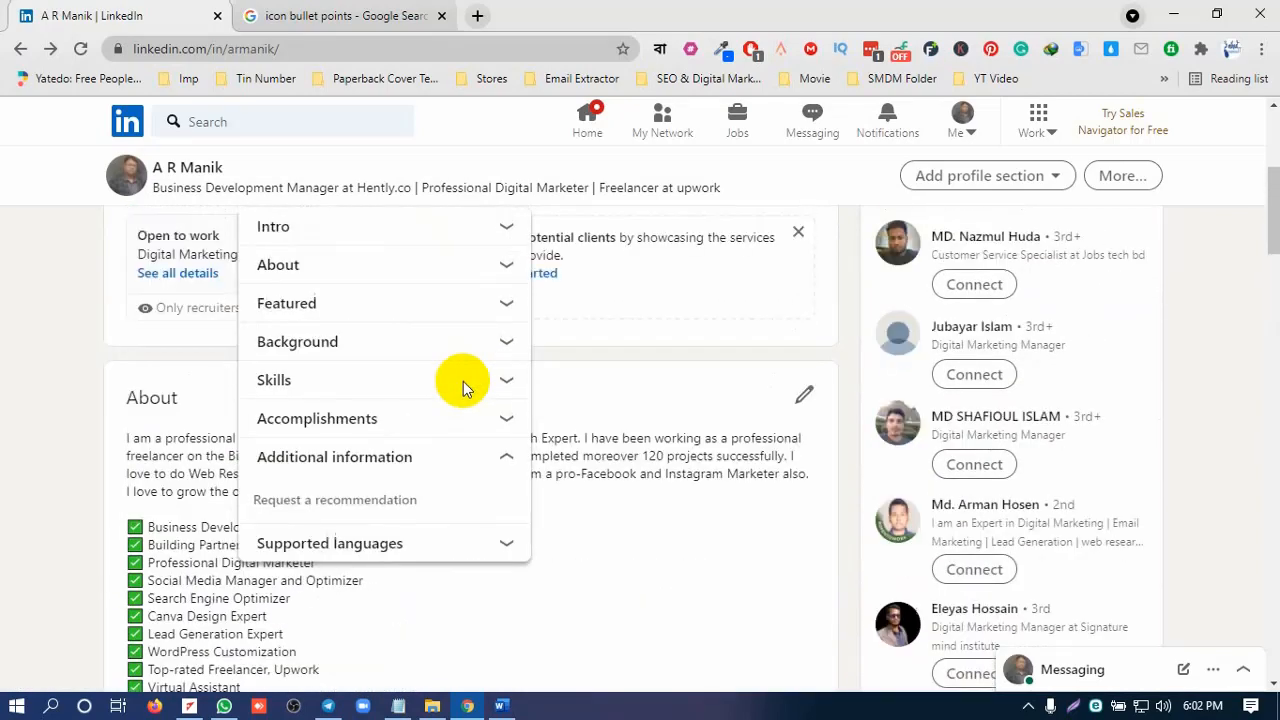
scroll(463, 388, "up", 2)
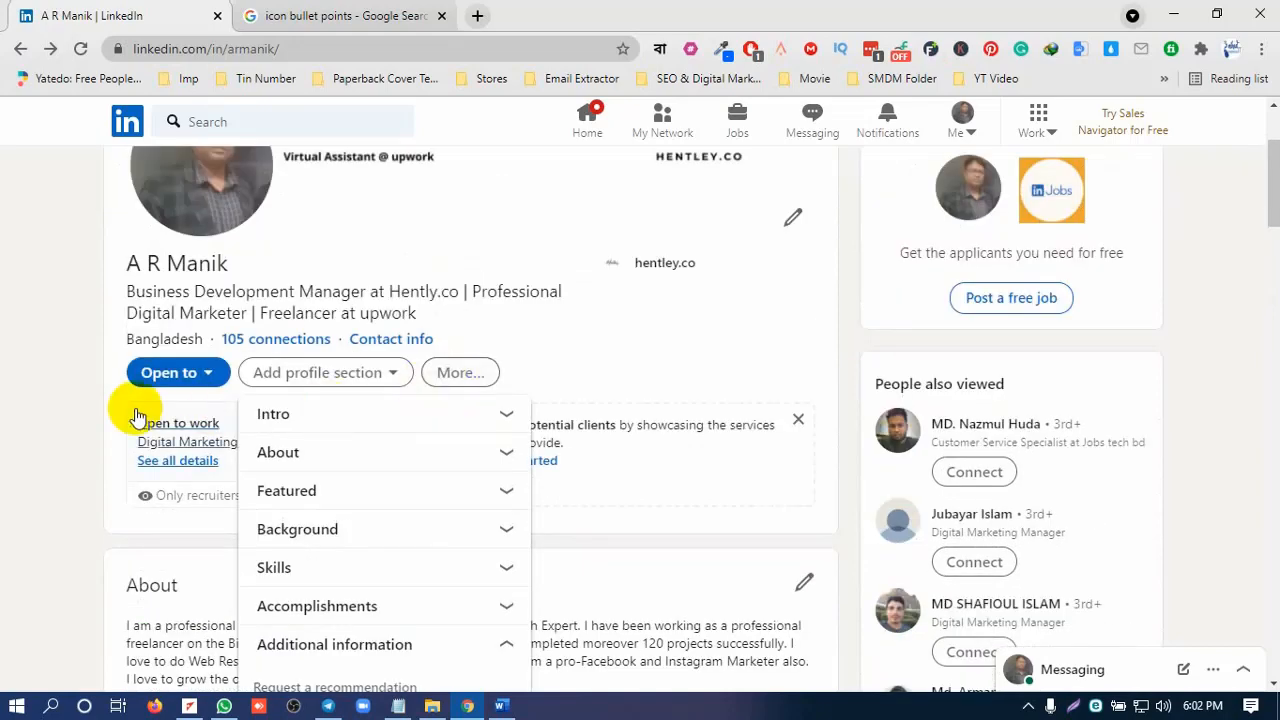
left_click(57, 413)
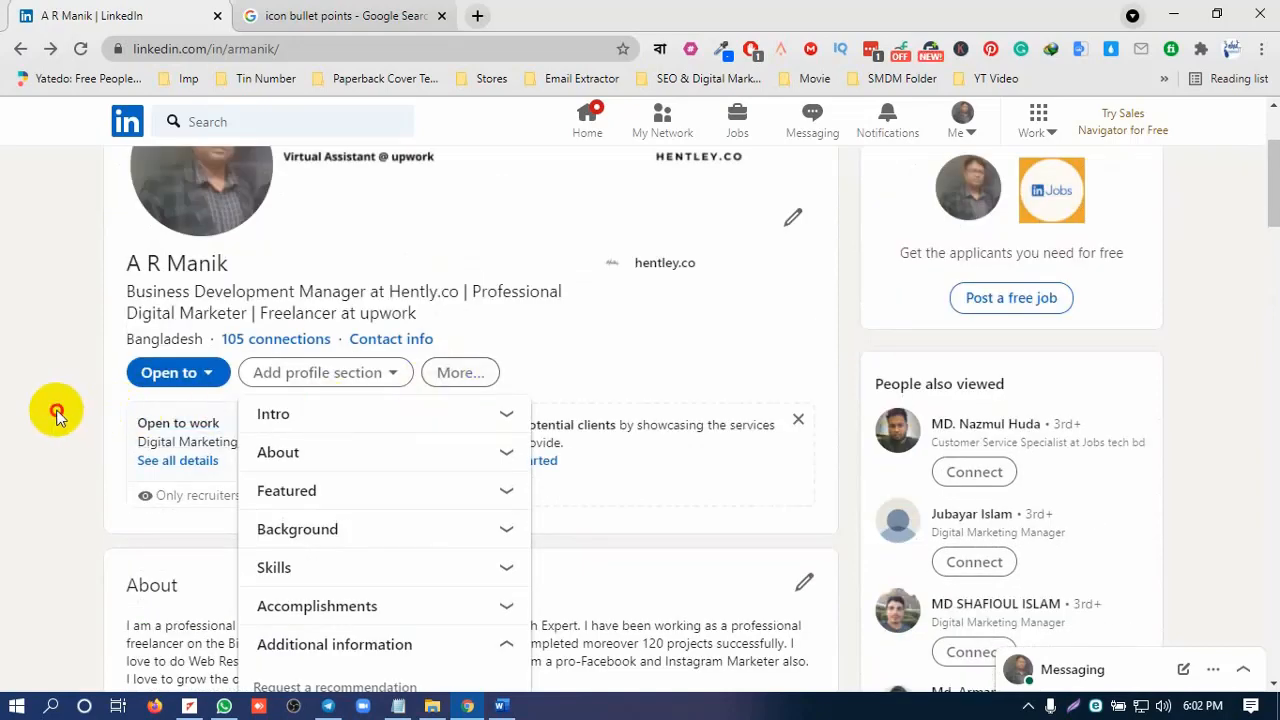
Step: Open the profile's option for building a resume
left_click(476, 379)
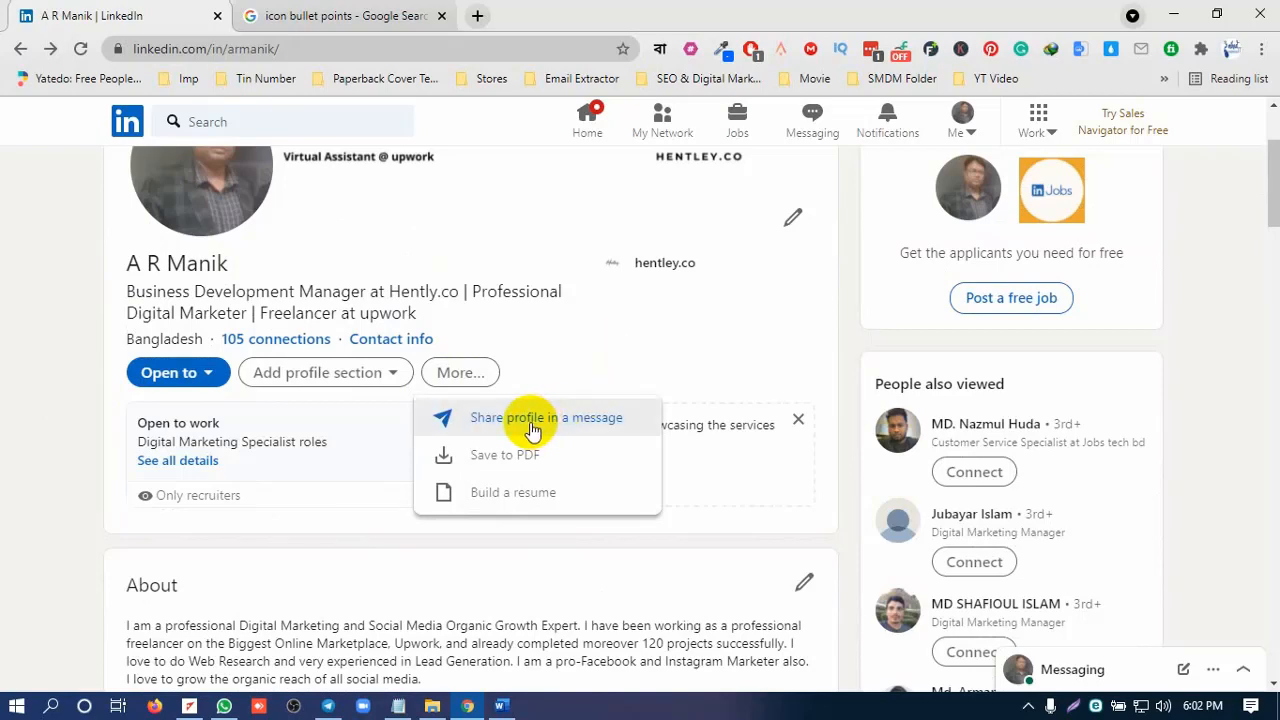
left_click(537, 494)
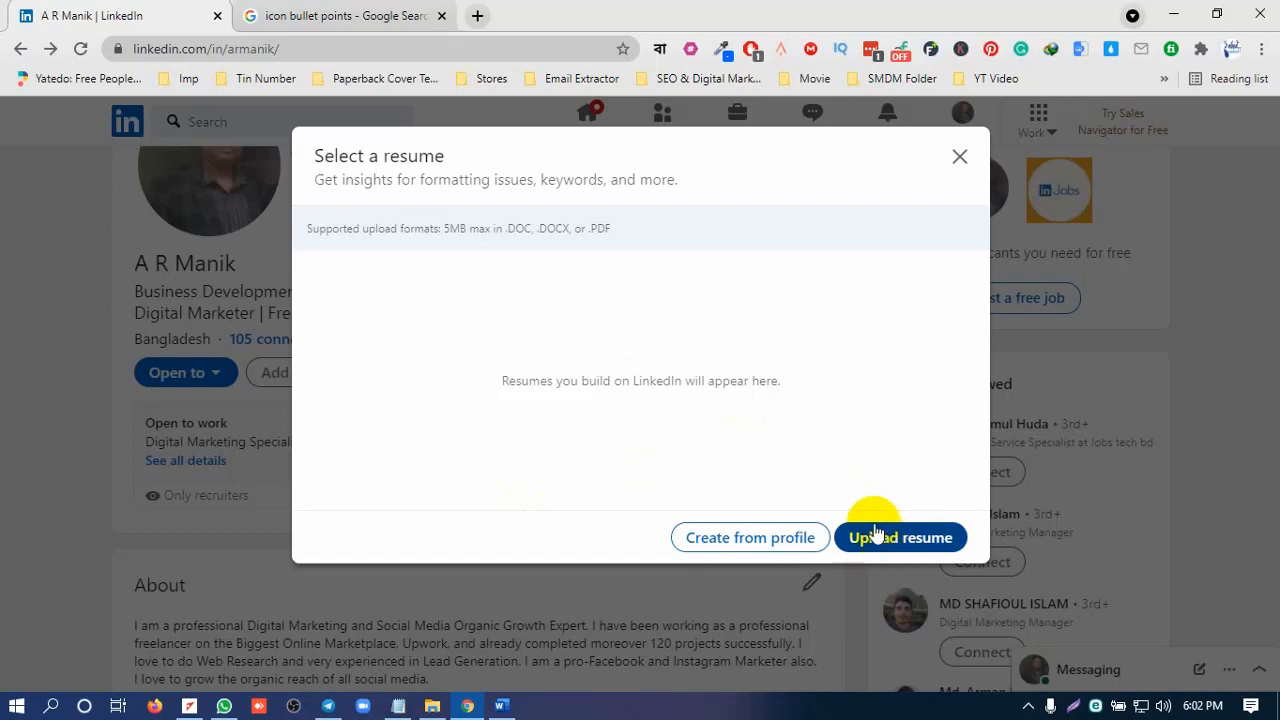
Step: Create a new resume from the existing profile
left_click(733, 546)
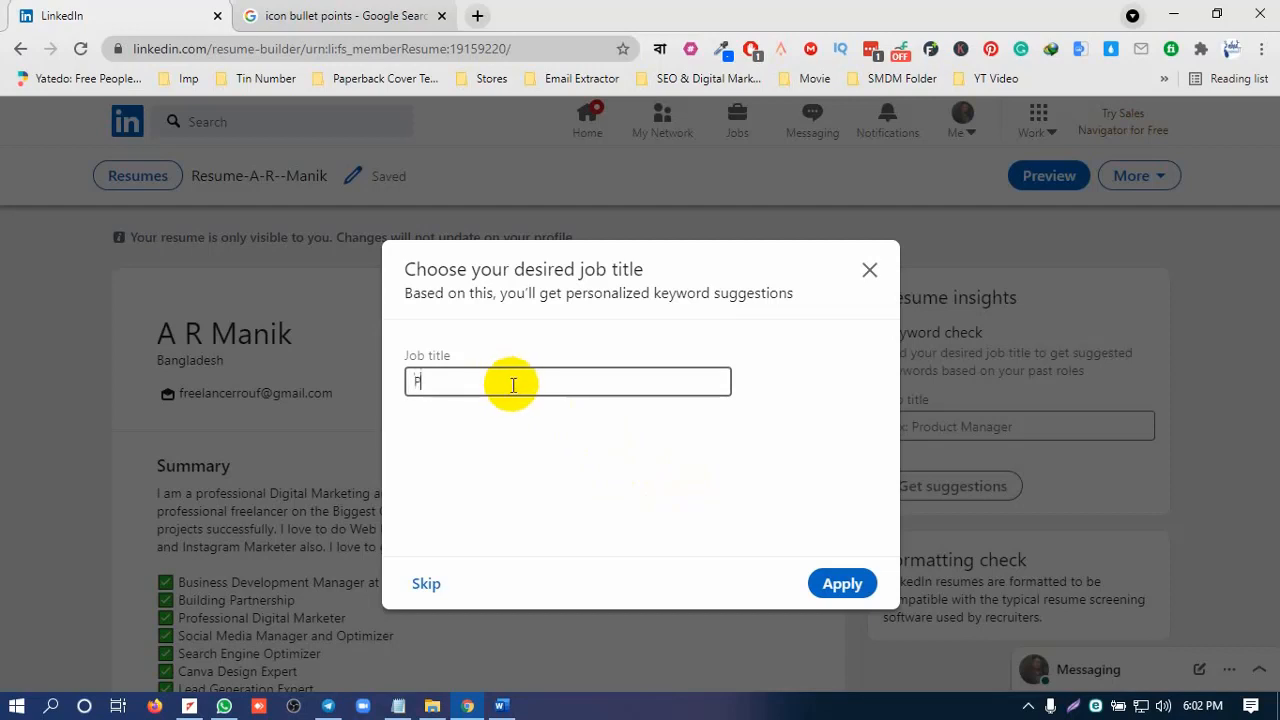
Step: Try to apply "Professional Digital Marketer and Freelancer" as the desired job title, and clear the entry
type("rofes")
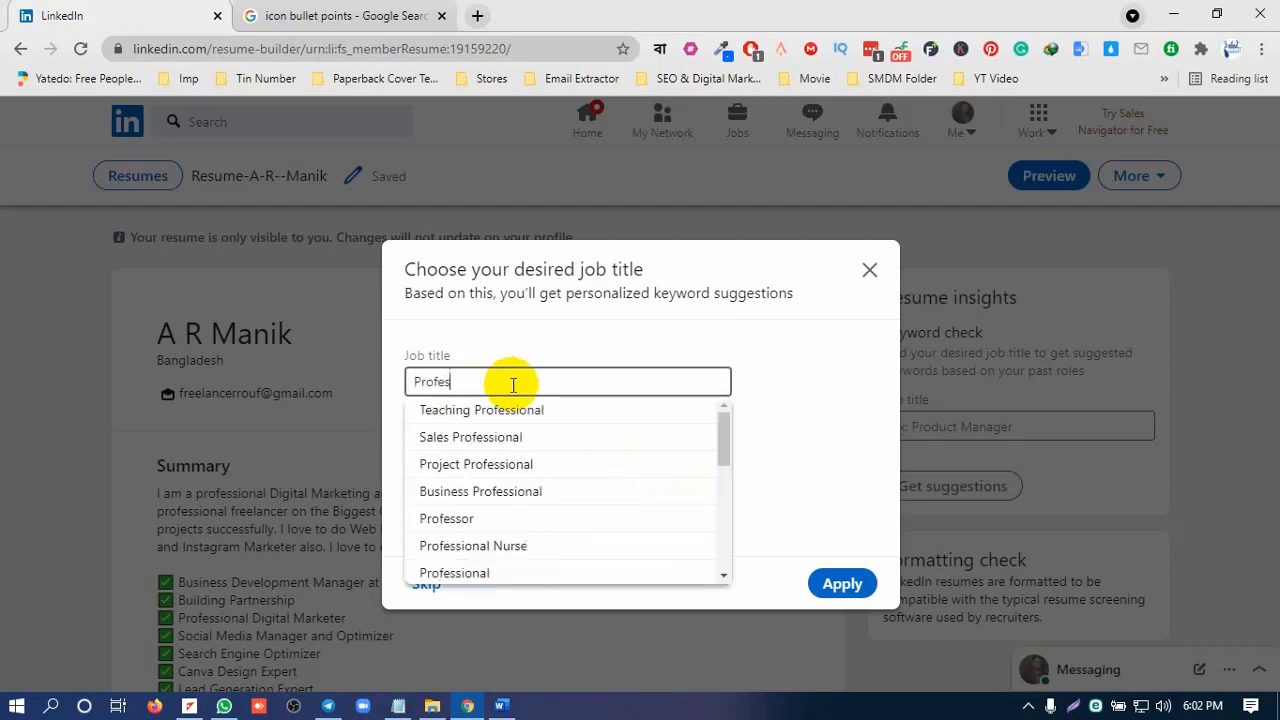
type("sional Digital")
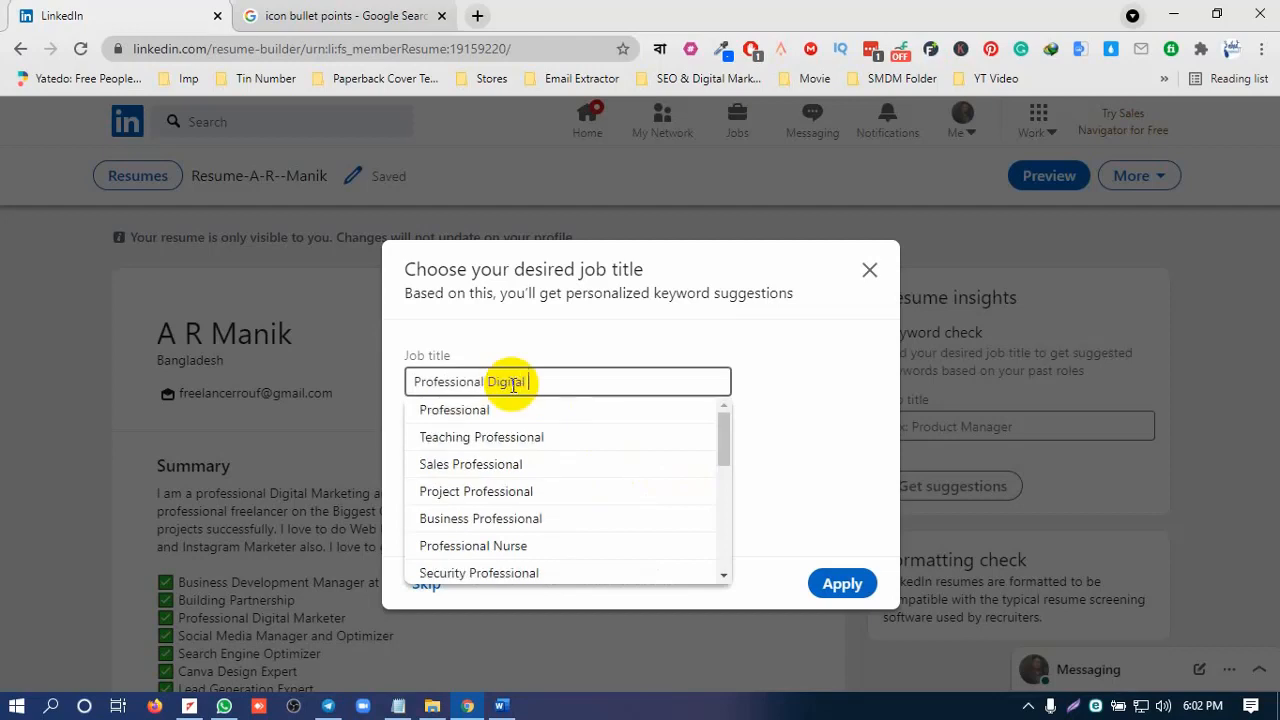
type(" Marketer and Freelancer")
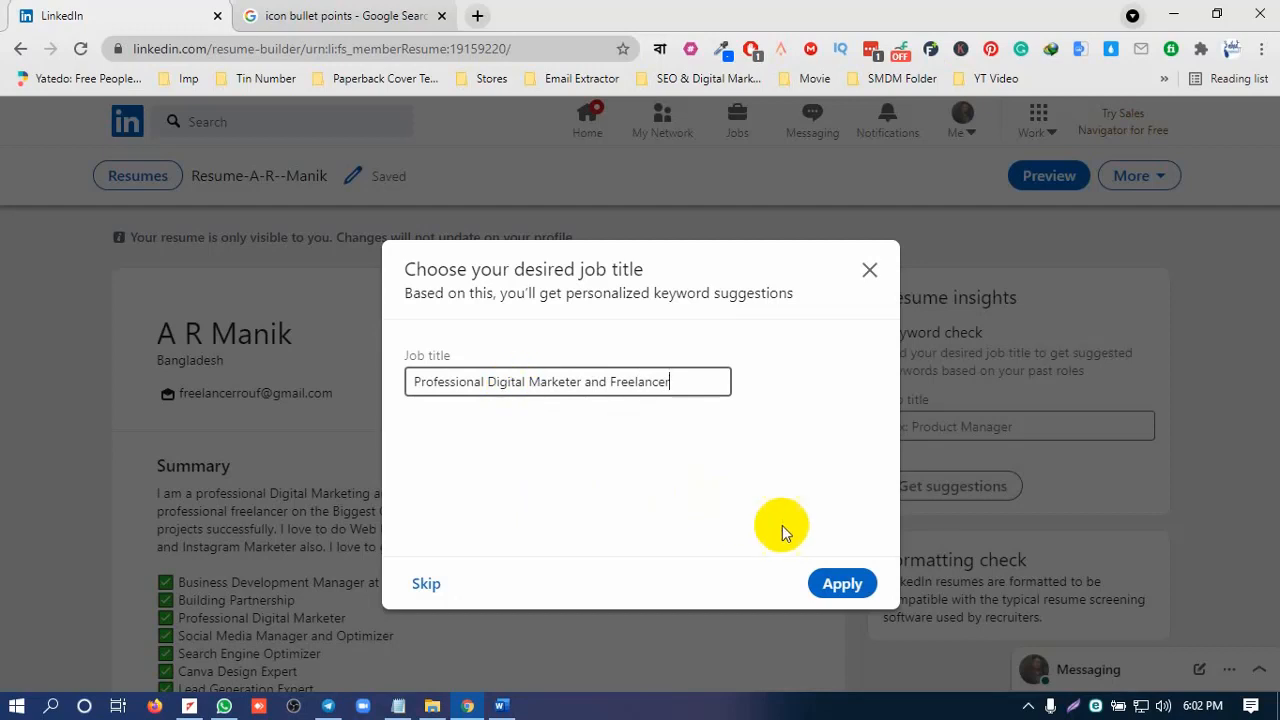
left_click(838, 586)
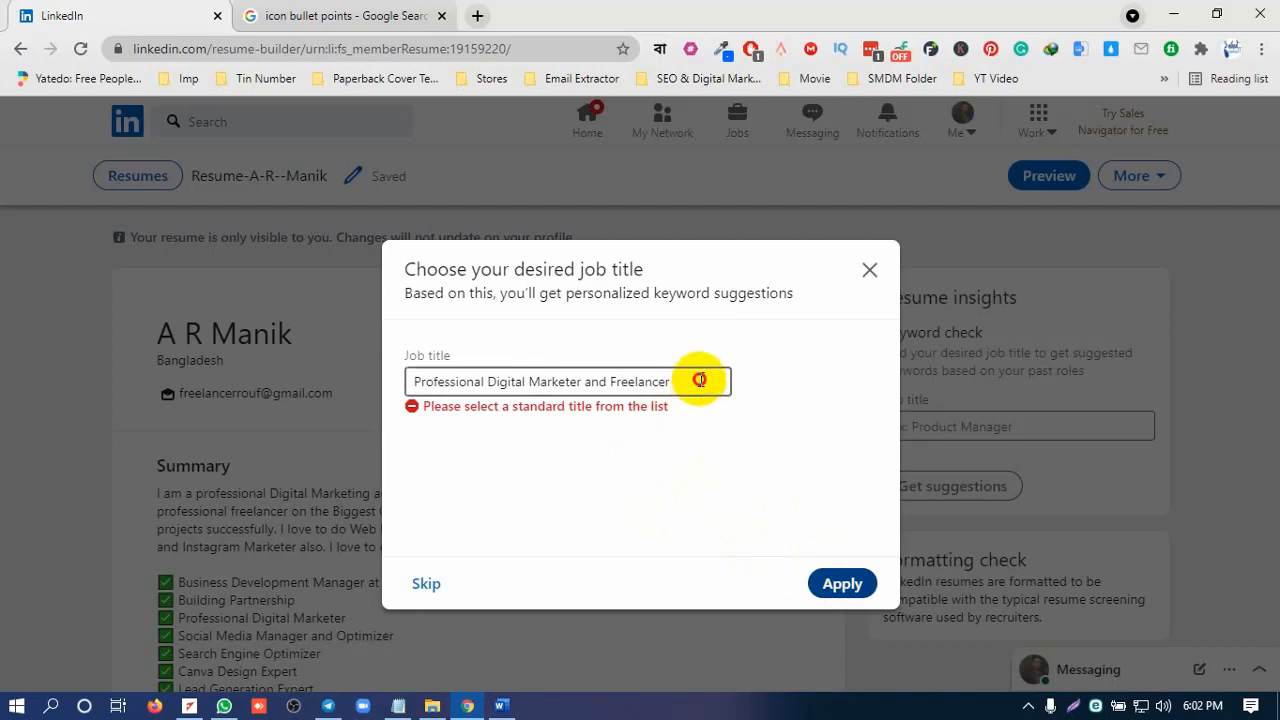
double_click(700, 378)
left_click_drag(700, 378, 428, 381)
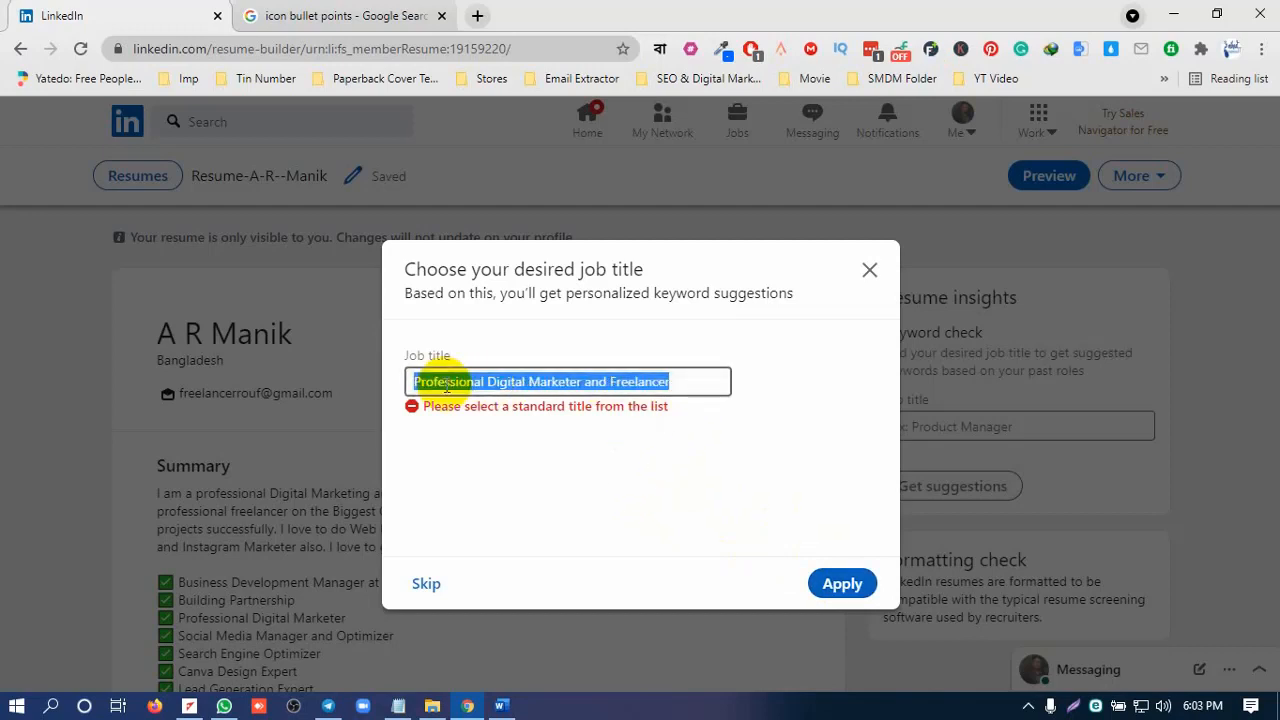
key("BackSpace")
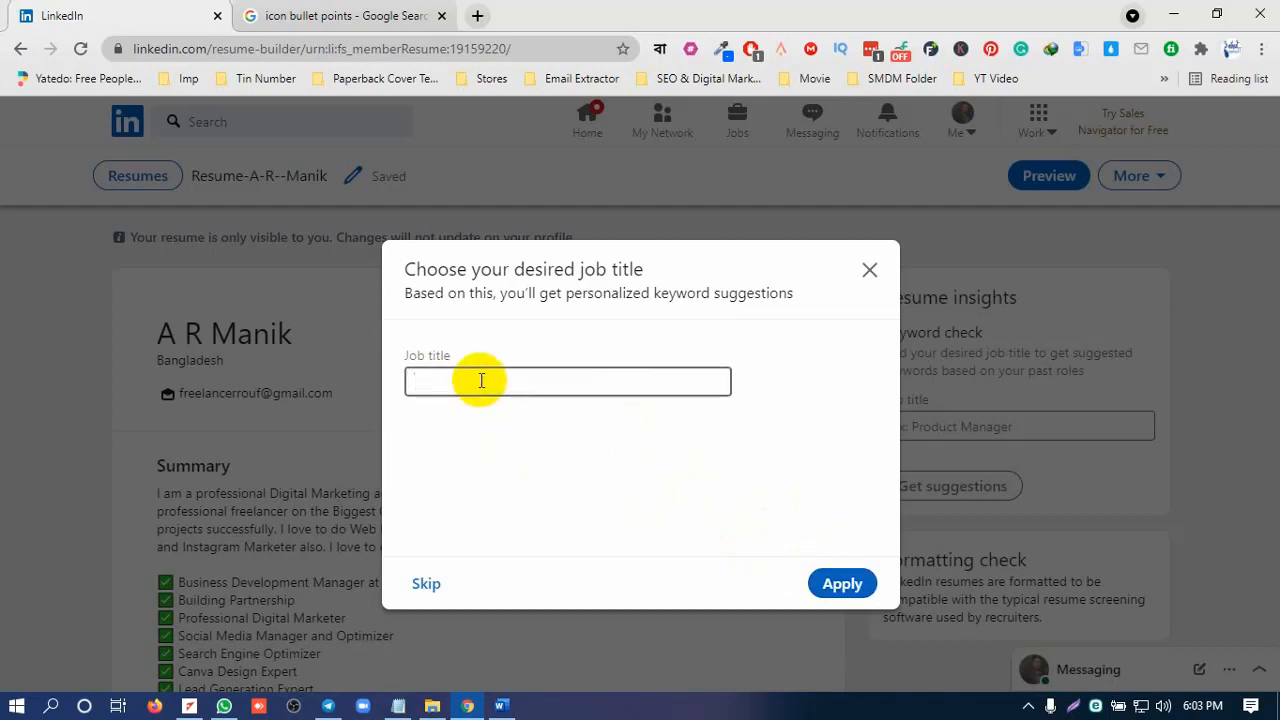
Step: Choose "Digital Marketing Specialist" from the suggested titles for "Digital" and apply it as the resume's desired job title
type("Di")
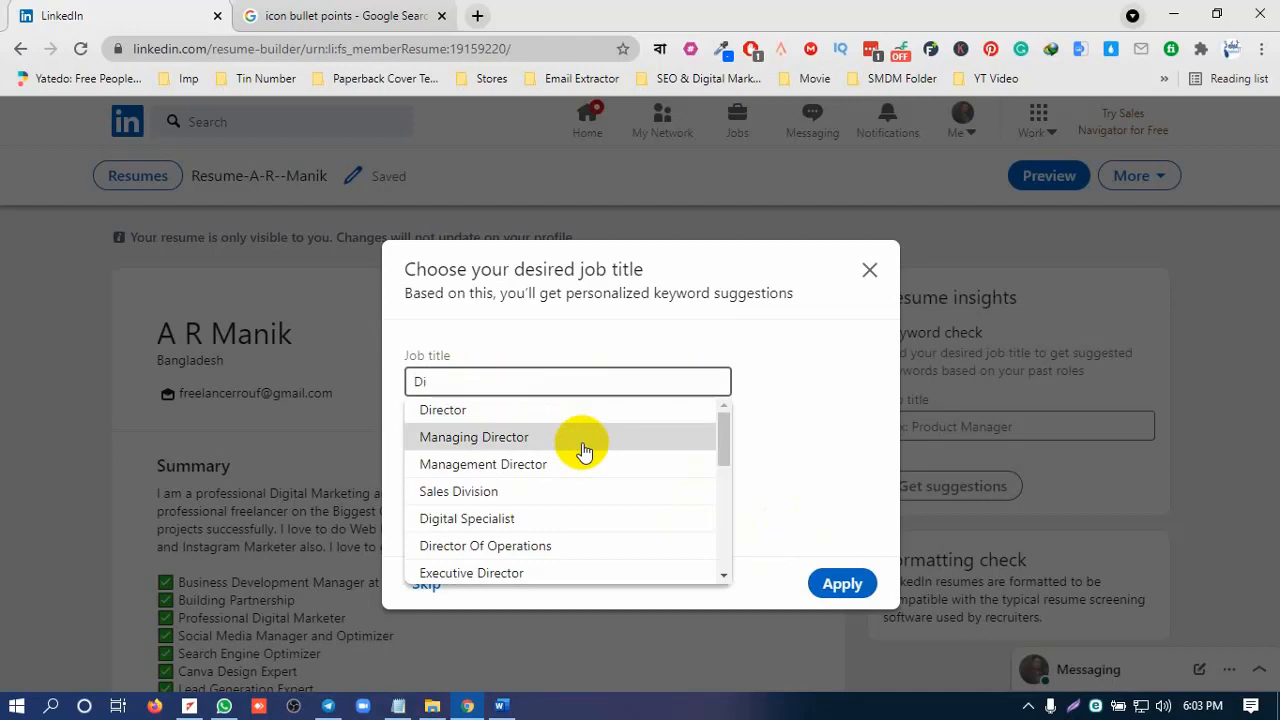
scroll(585, 452, "down", 1)
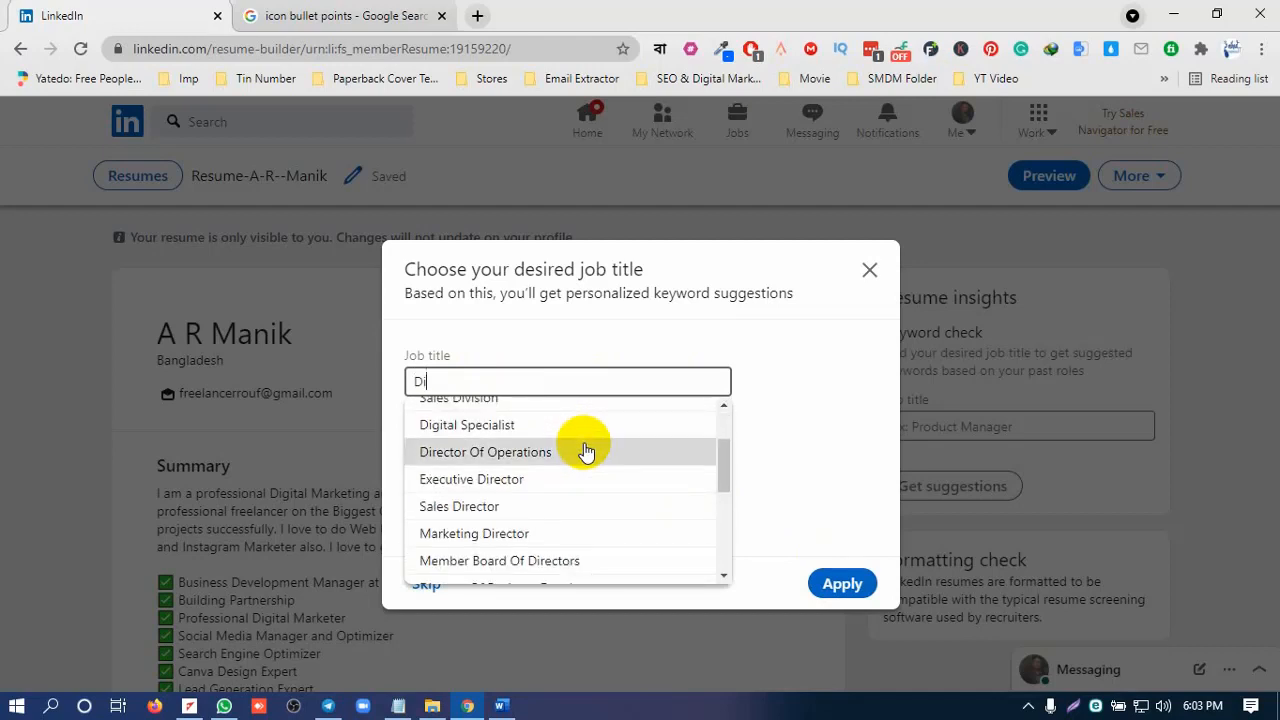
scroll(585, 452, "down", 1)
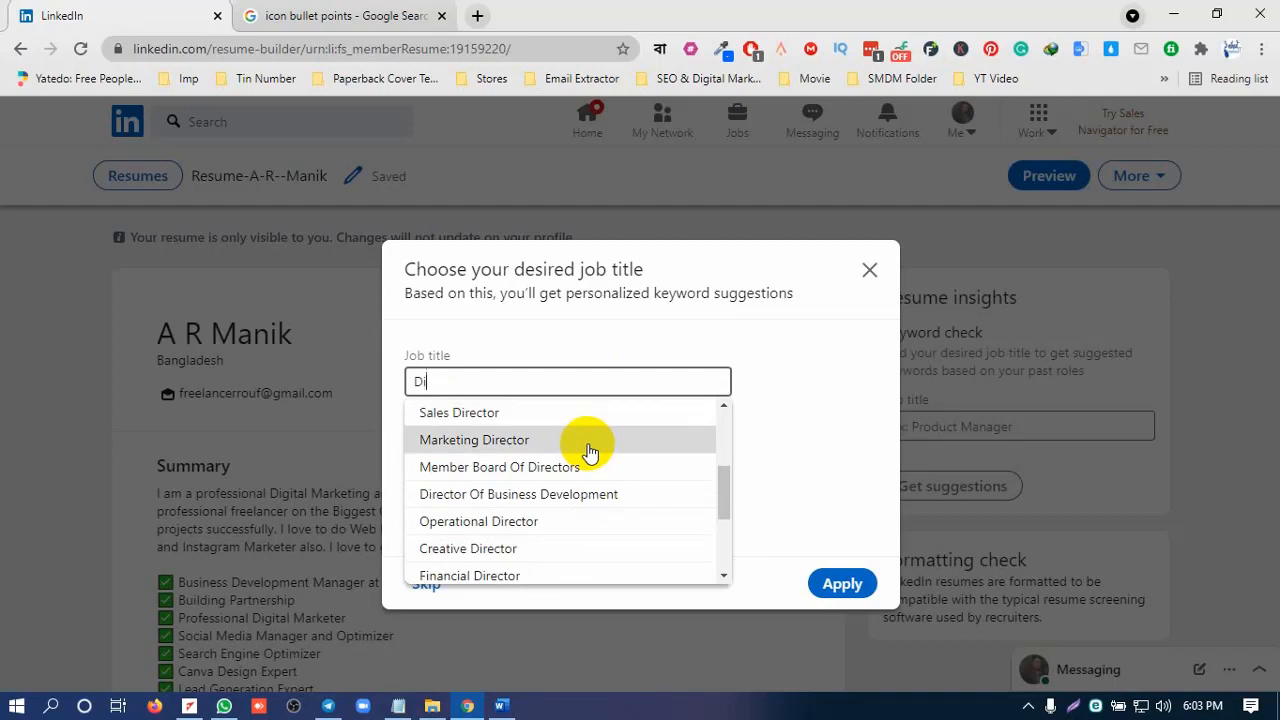
scroll(628, 478, "down", 1)
scroll(628, 478, "down", 1)
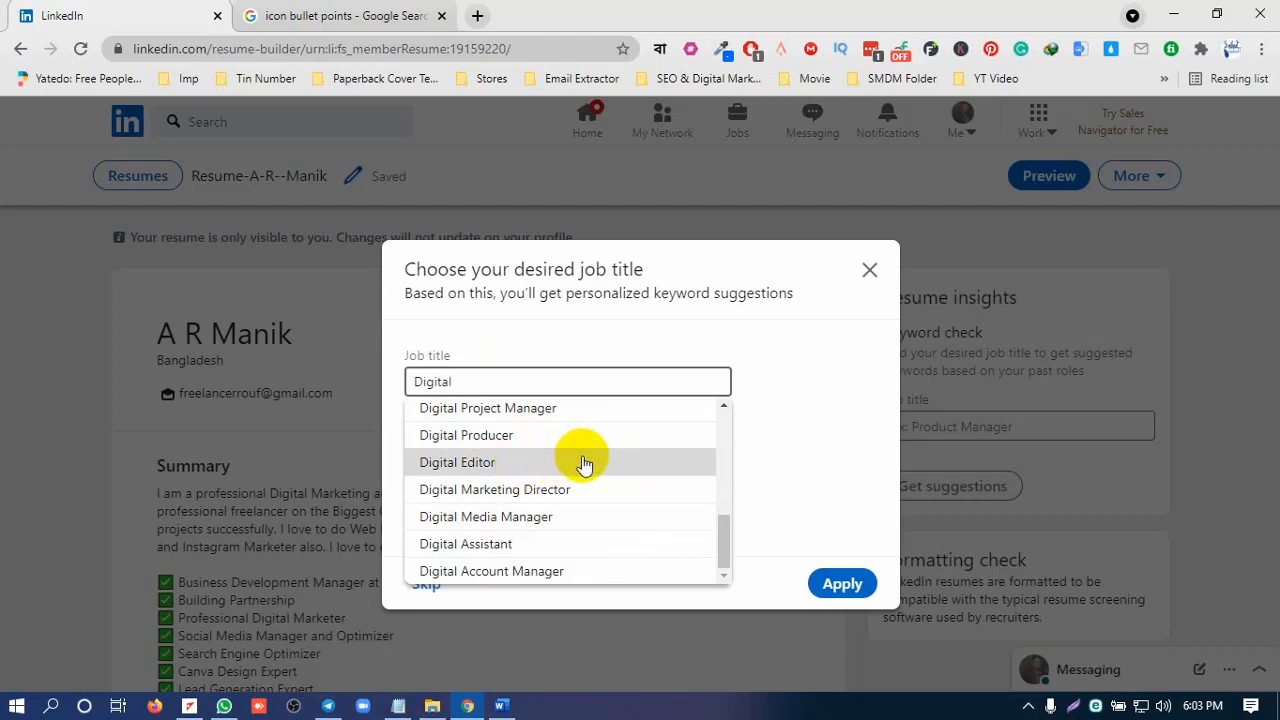
scroll(612, 482, "up", 3)
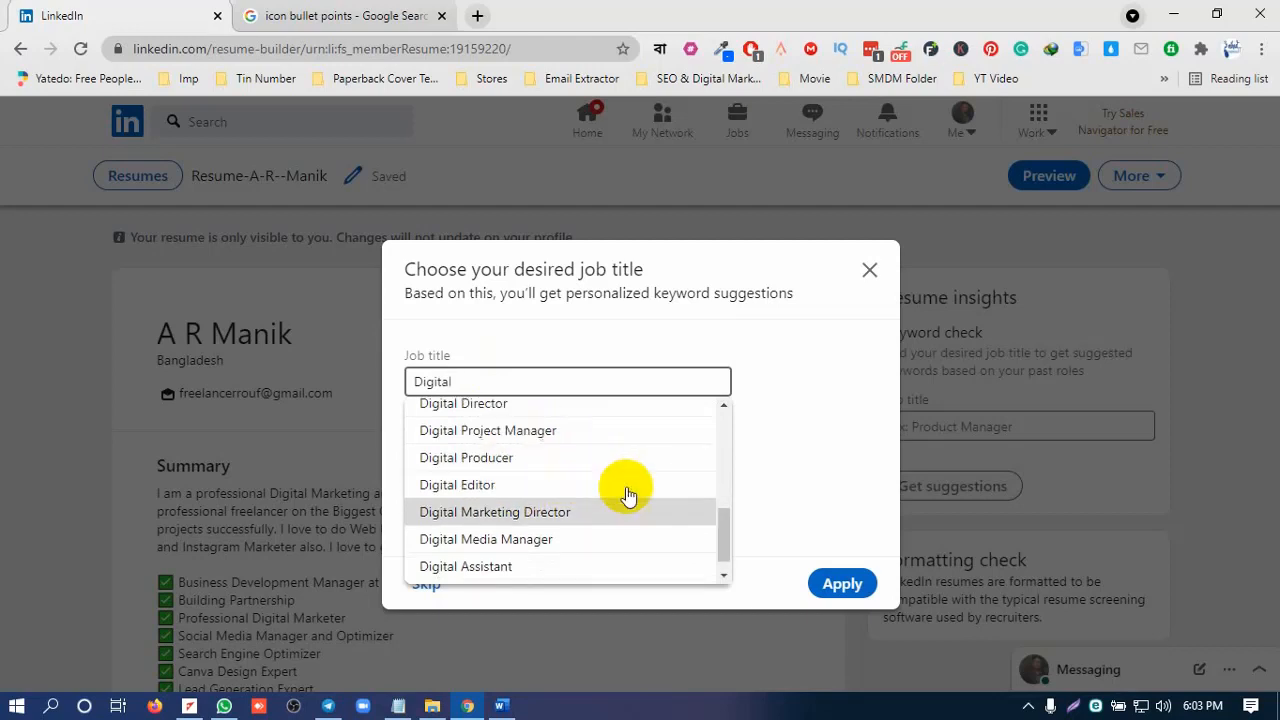
scroll(630, 497, "up", 1)
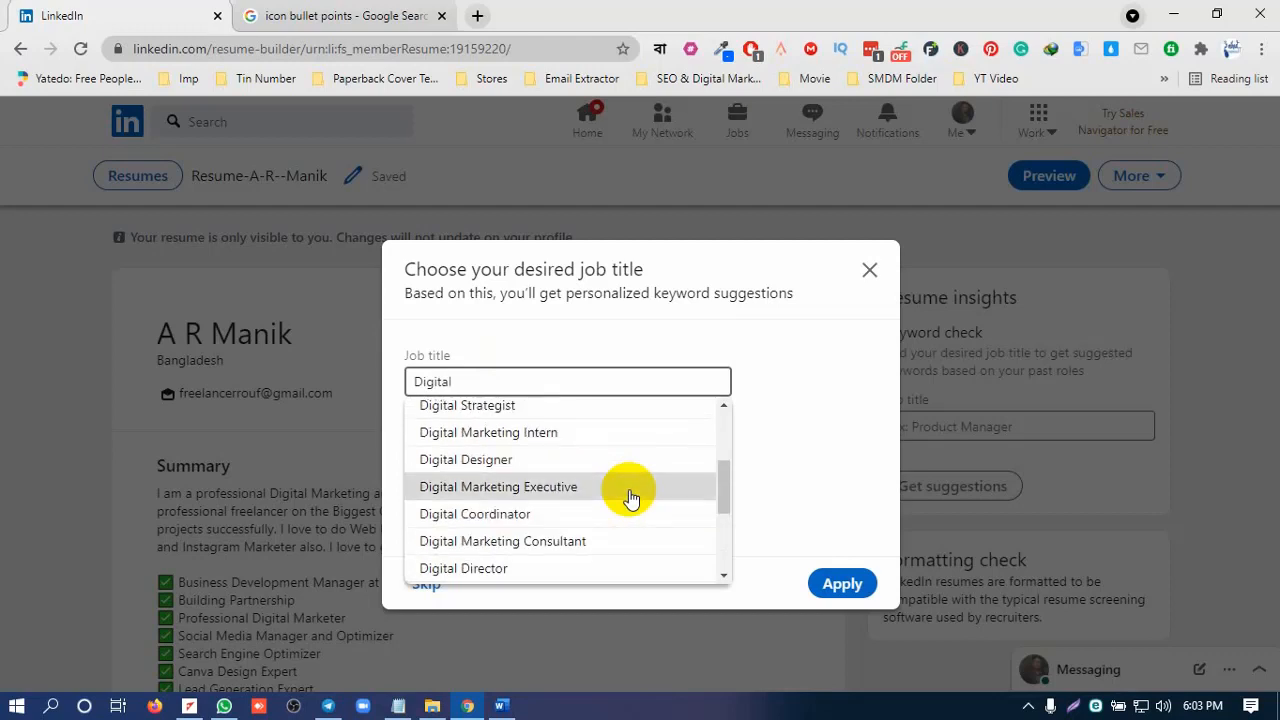
scroll(630, 497, "up", 2)
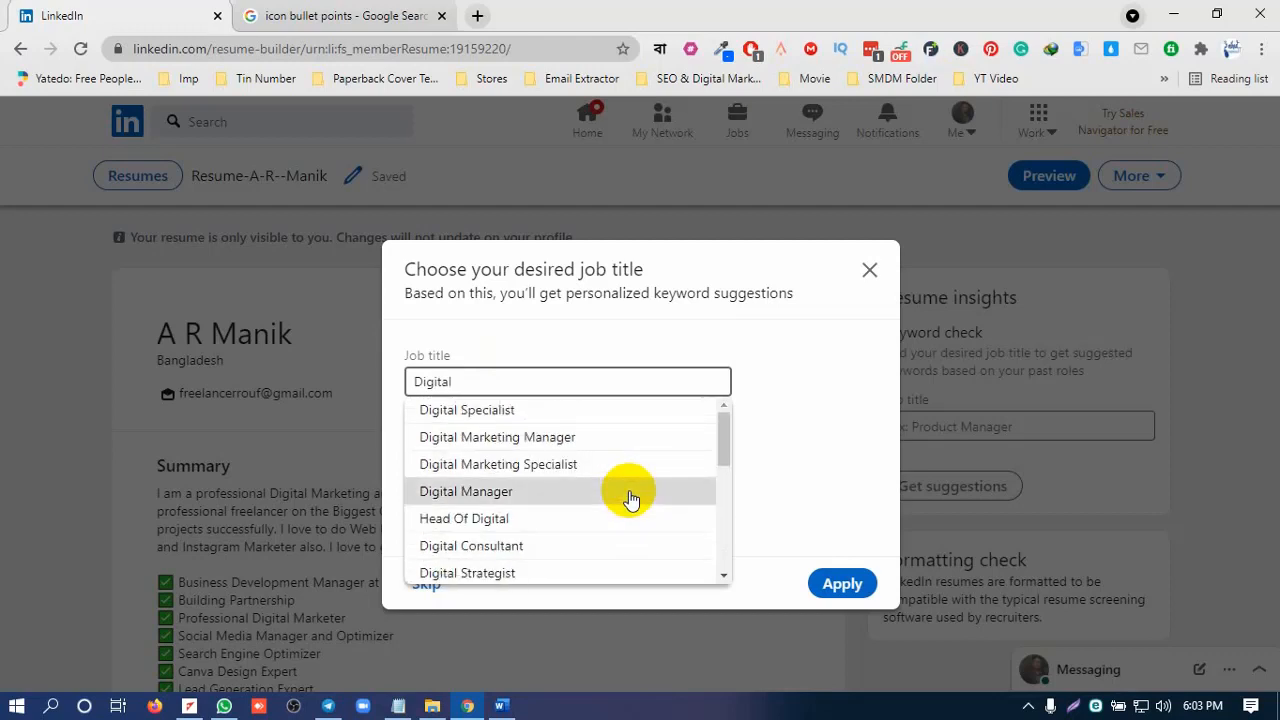
left_click(545, 465)
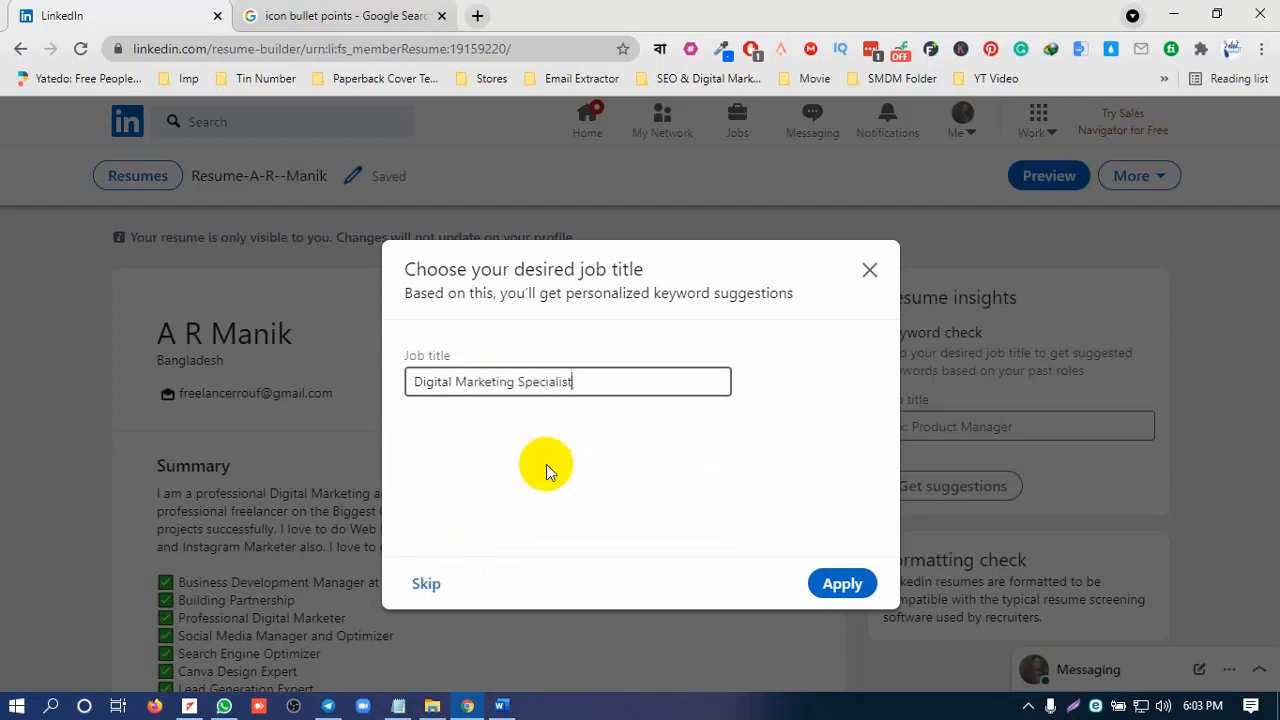
left_click(842, 583)
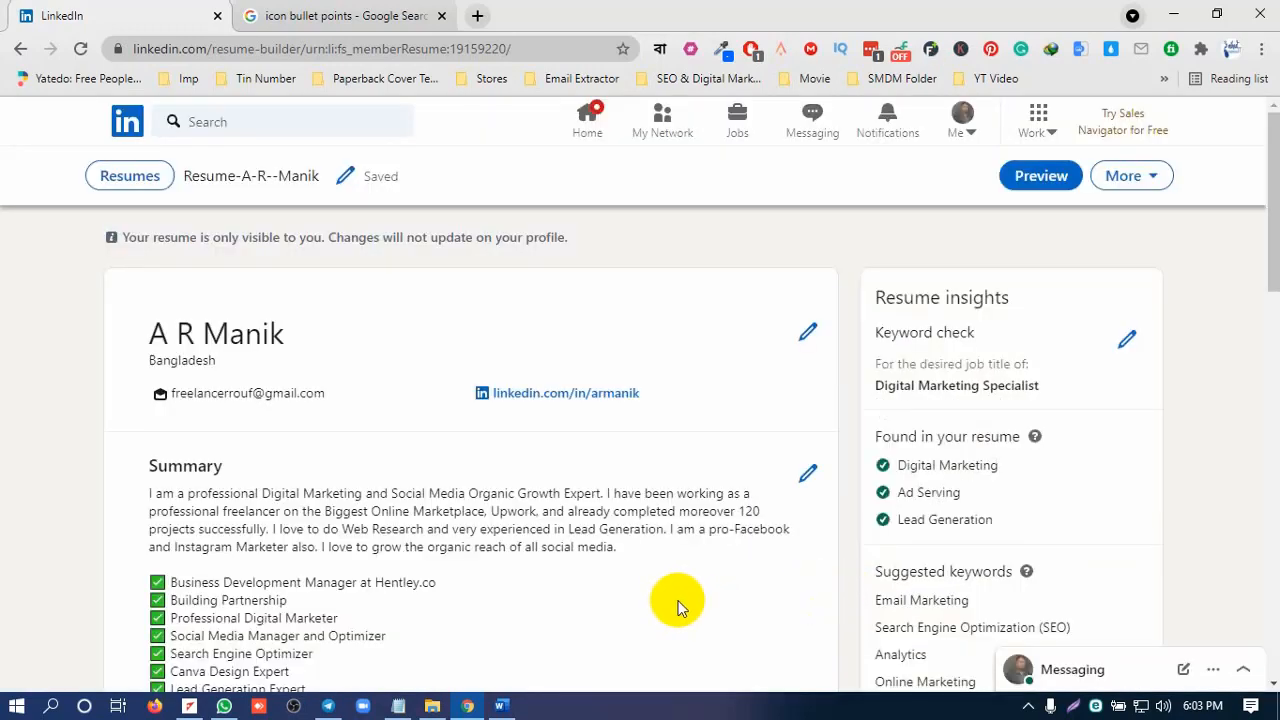
Step: Examine the resume insights' found and suggested keywords, and view the desired job title setting without changing it
scroll(1157, 517, "down", 1)
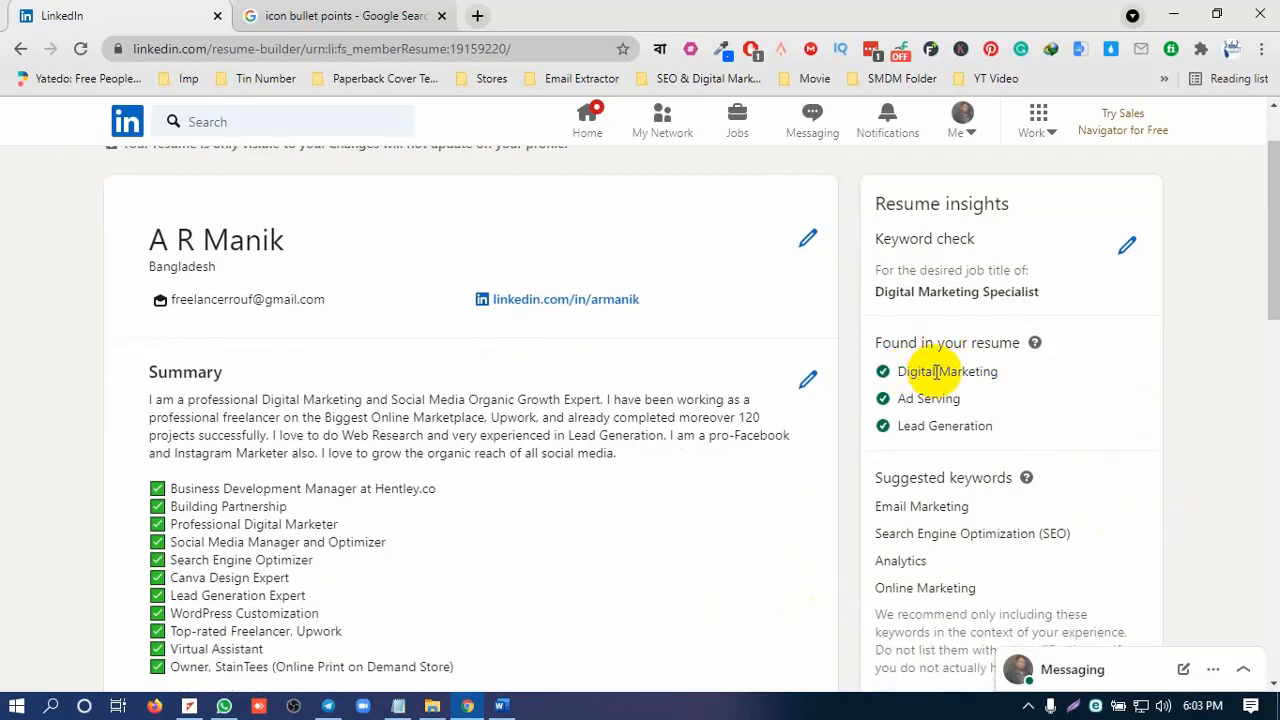
scroll(1118, 412, "down", 1)
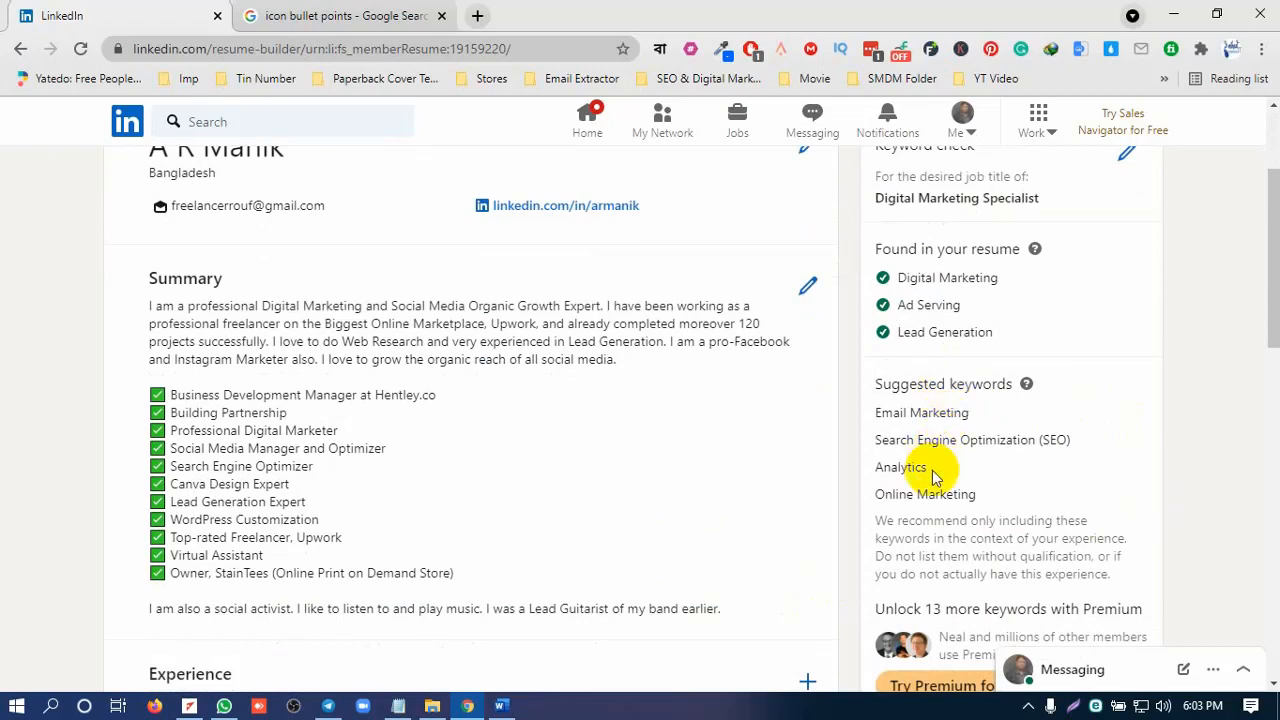
scroll(1162, 455, "down", 1)
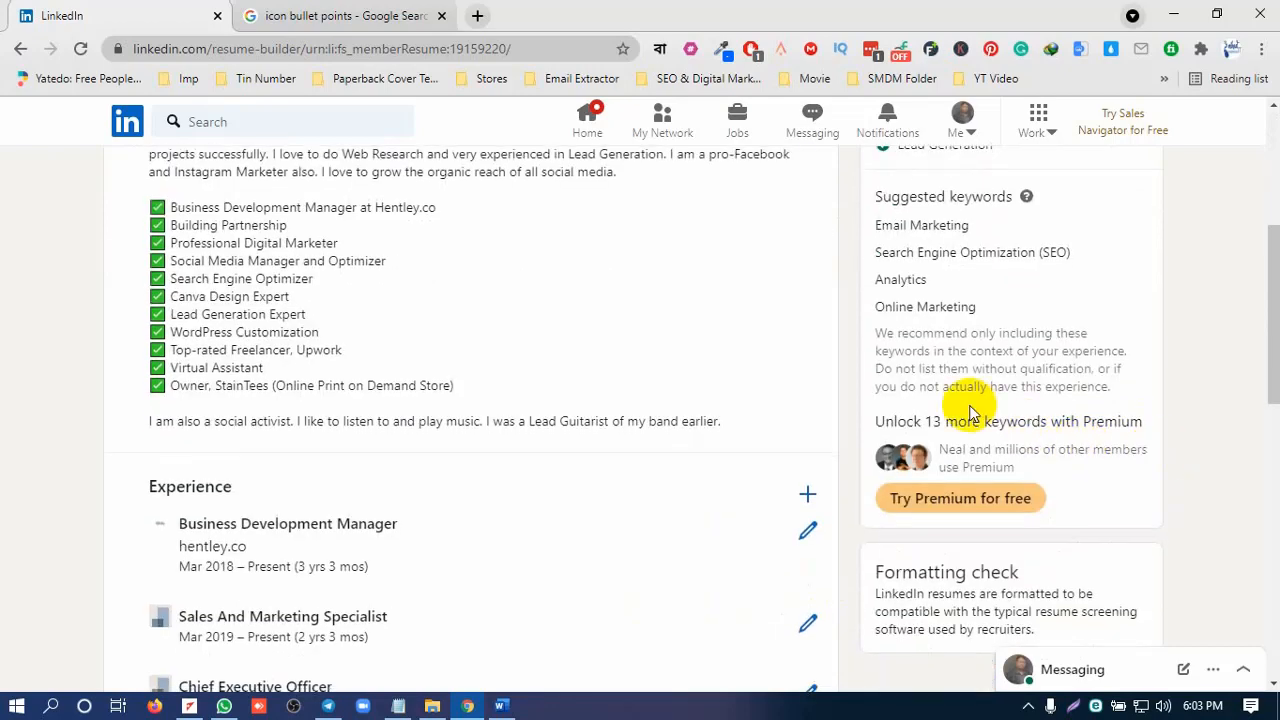
scroll(1140, 455, "up", 2)
scroll(1150, 460, "up", 1)
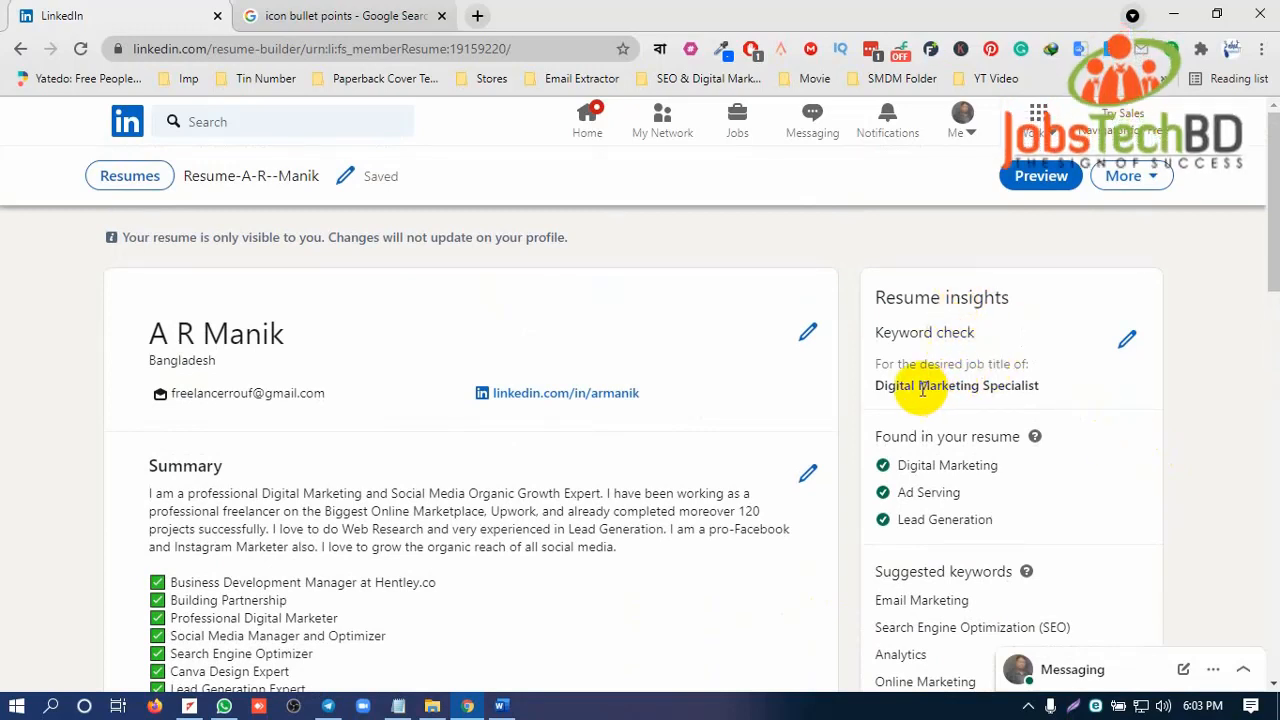
scroll(1120, 445, "down", 1)
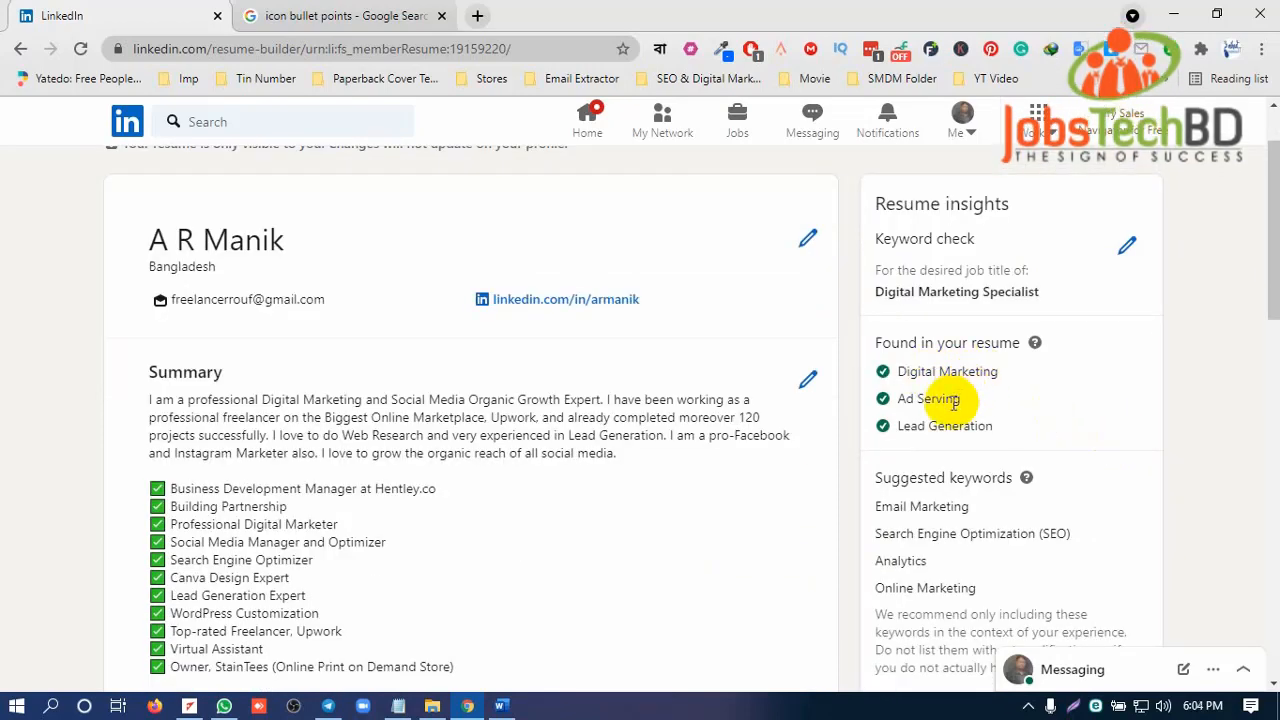
left_click(1121, 252)
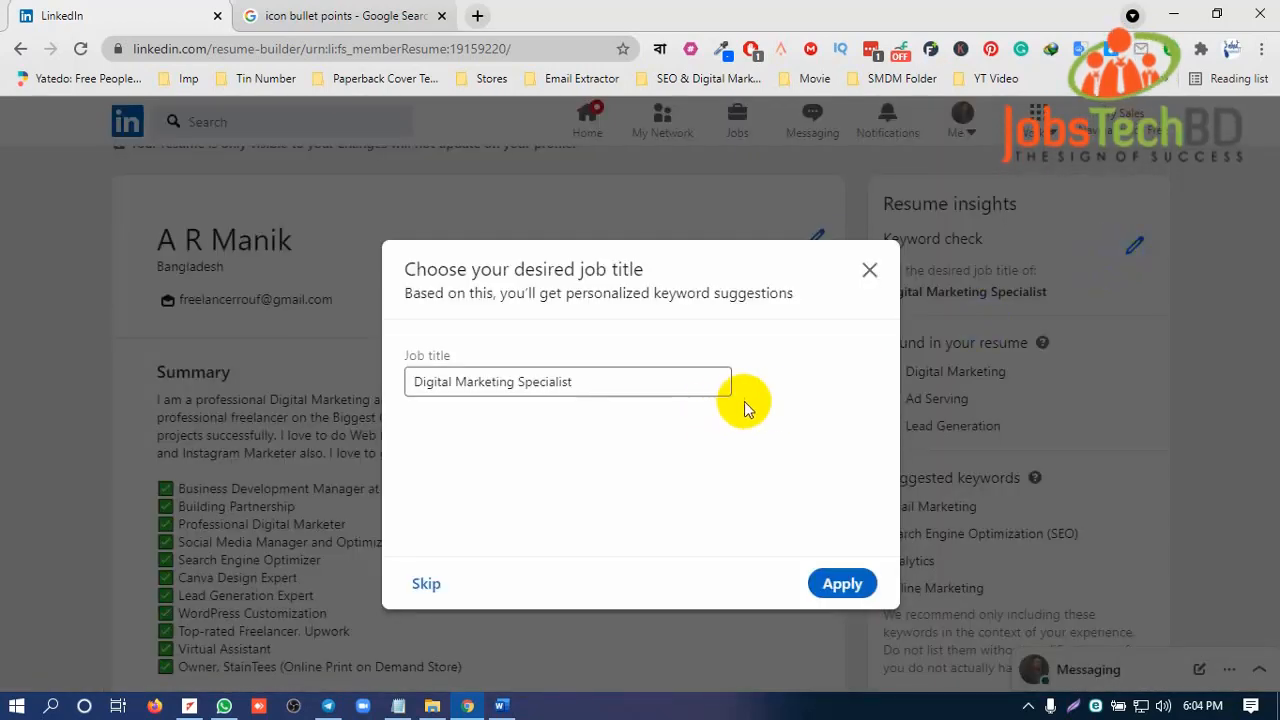
left_click(869, 270)
Step: Preview the resume and examine the summary, experience, education and skills across its pages
scroll(1118, 398, "up", 1)
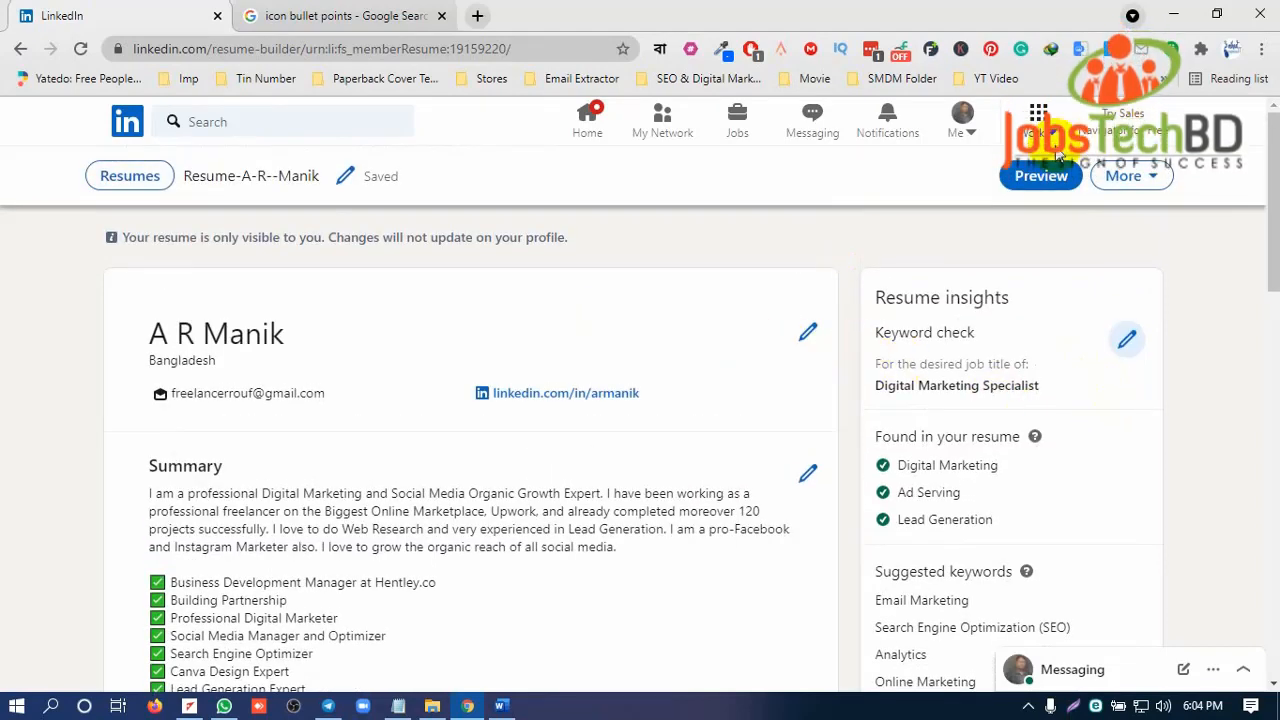
left_click(1041, 177)
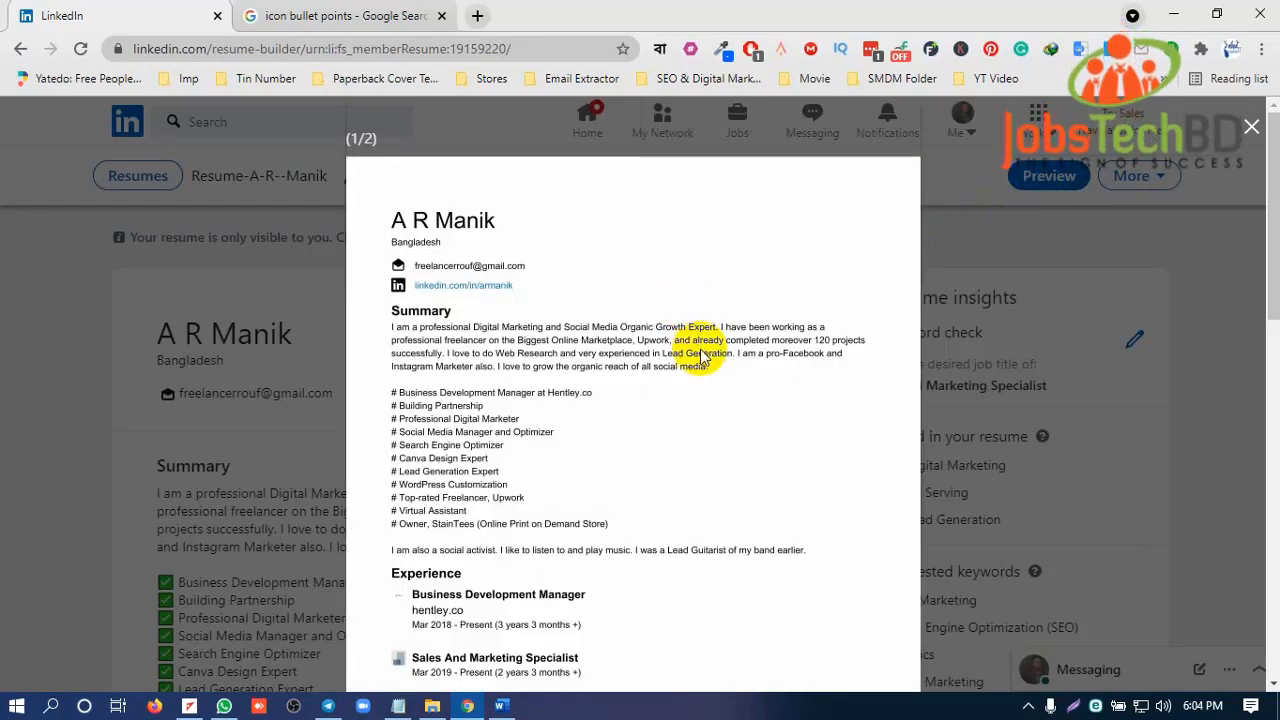
scroll(701, 363, "down", 1)
scroll(701, 365, "down", 1)
scroll(701, 365, "down", 1)
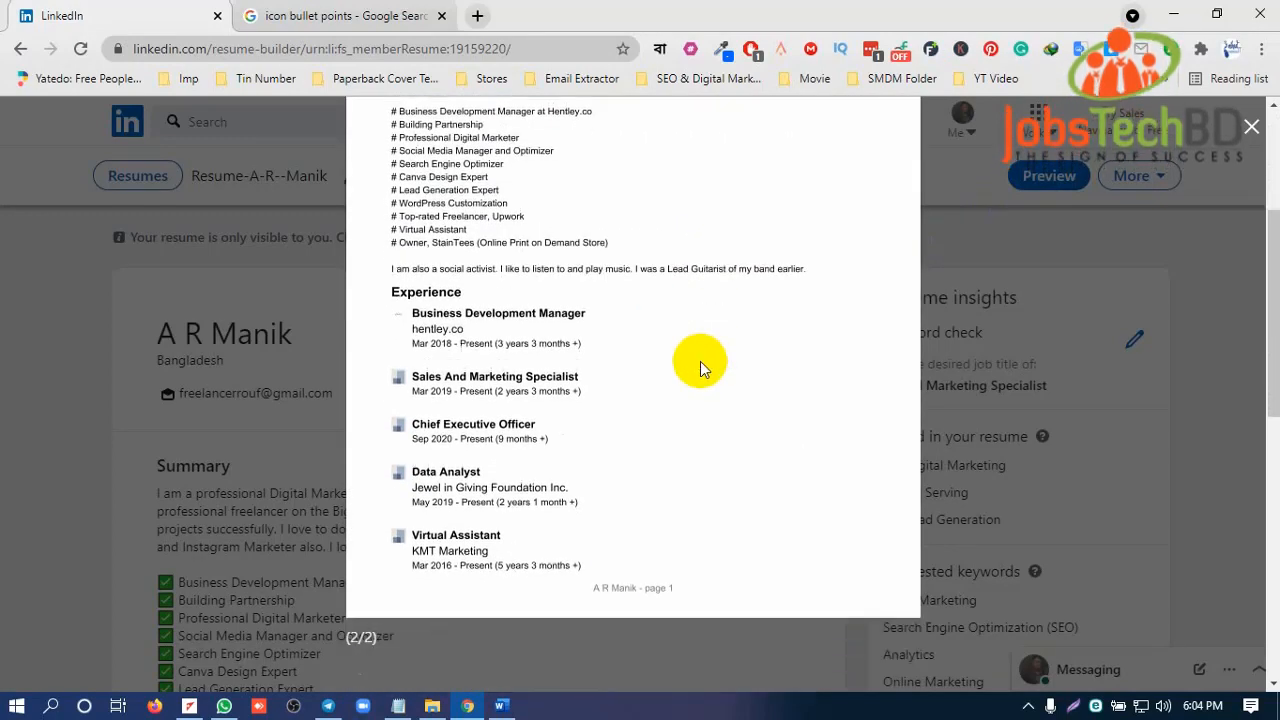
scroll(699, 370, "down", 4)
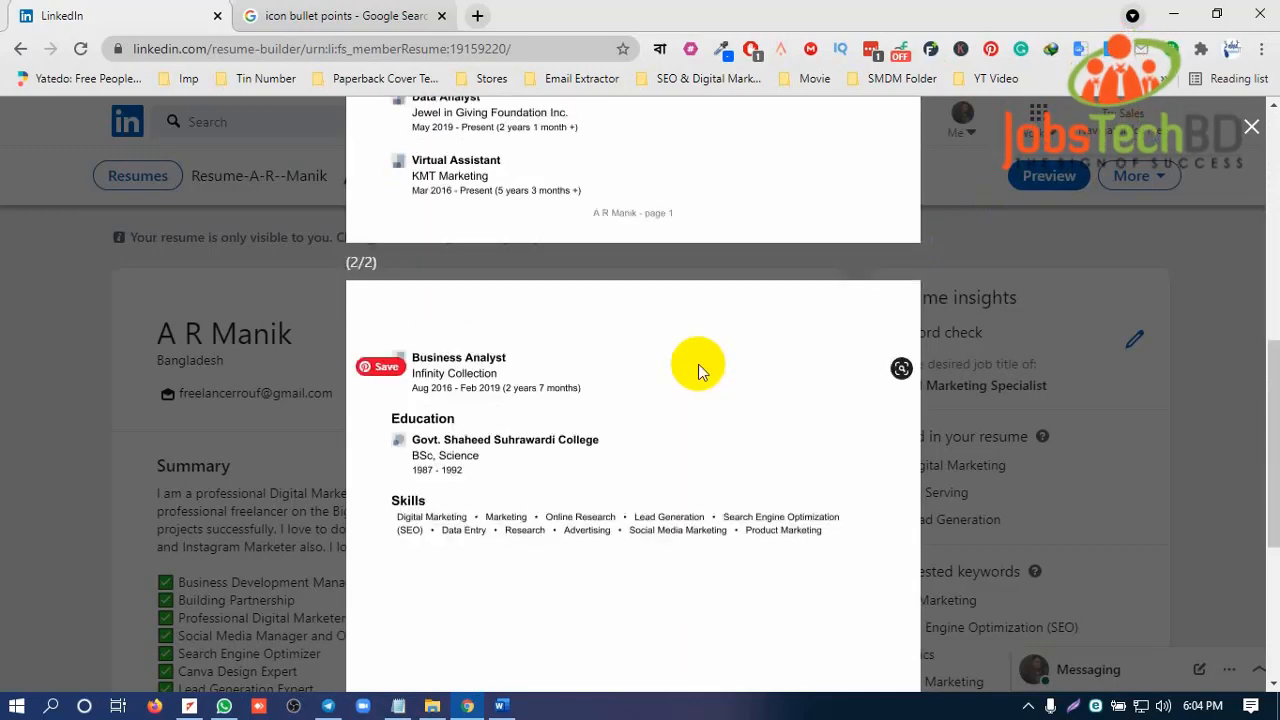
scroll(697, 377, "down", 1)
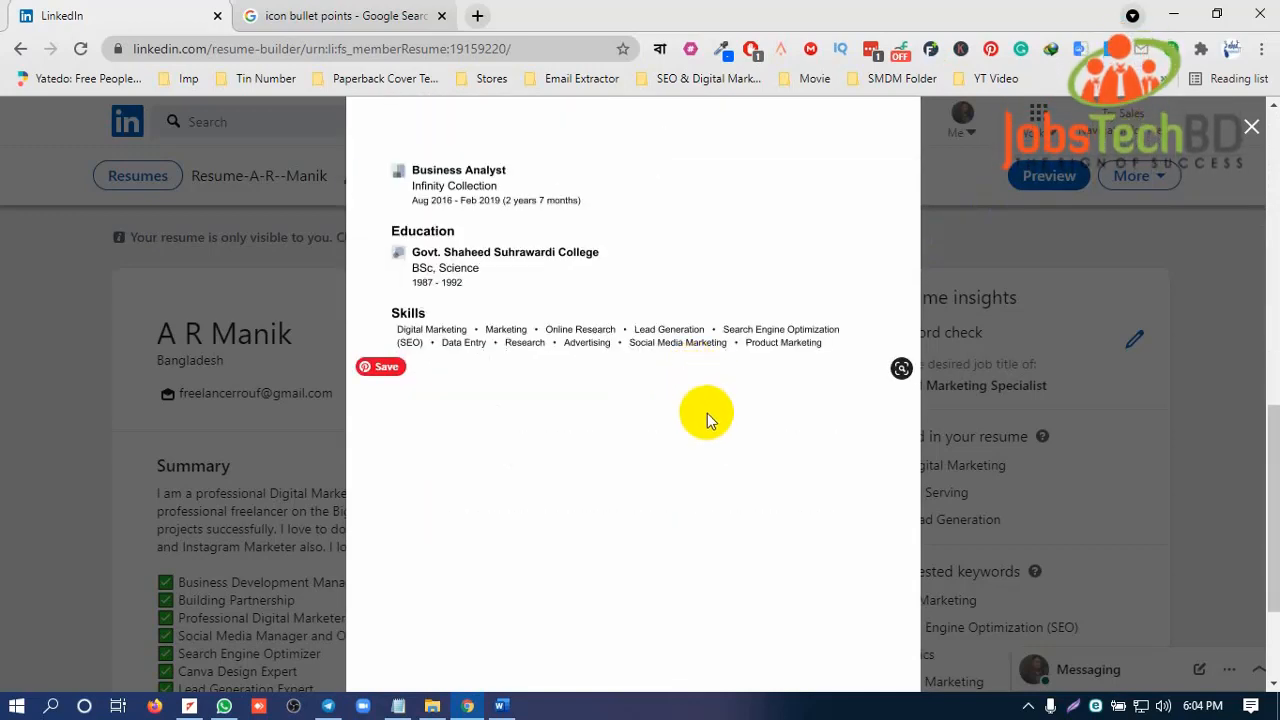
scroll(707, 414, "down", 2)
scroll(707, 415, "up", 4)
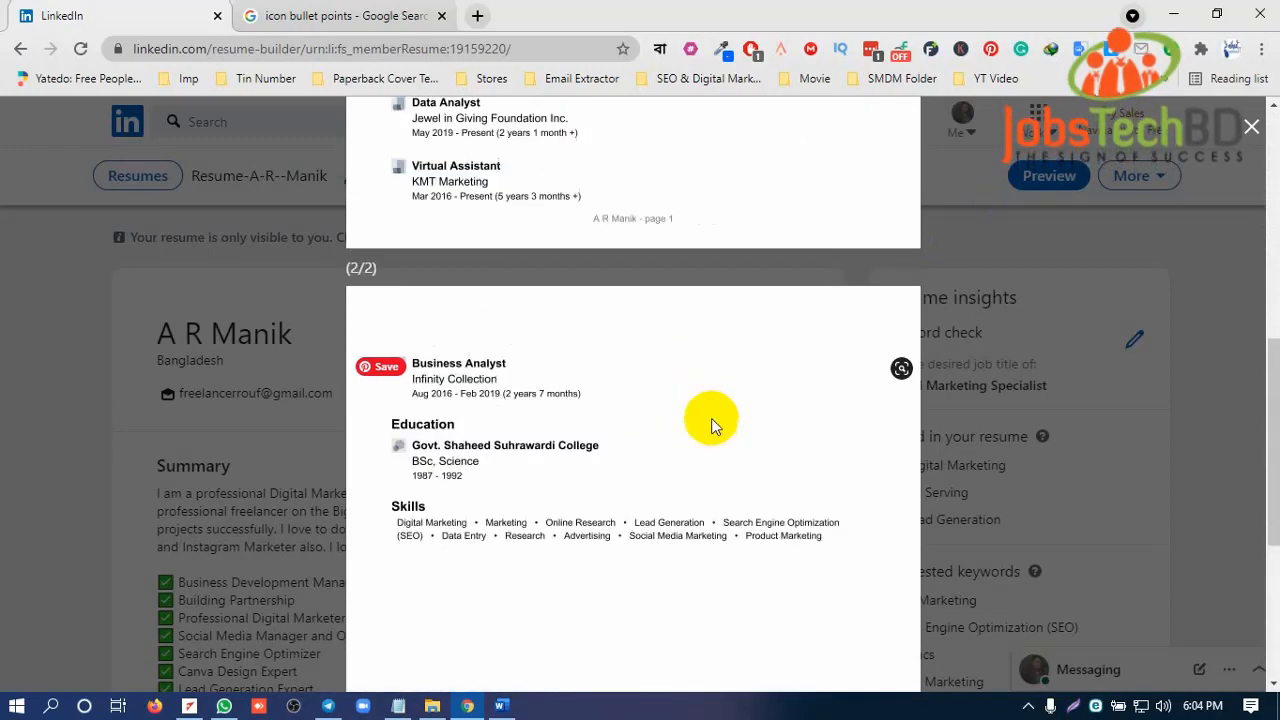
scroll(712, 424, "up", 8)
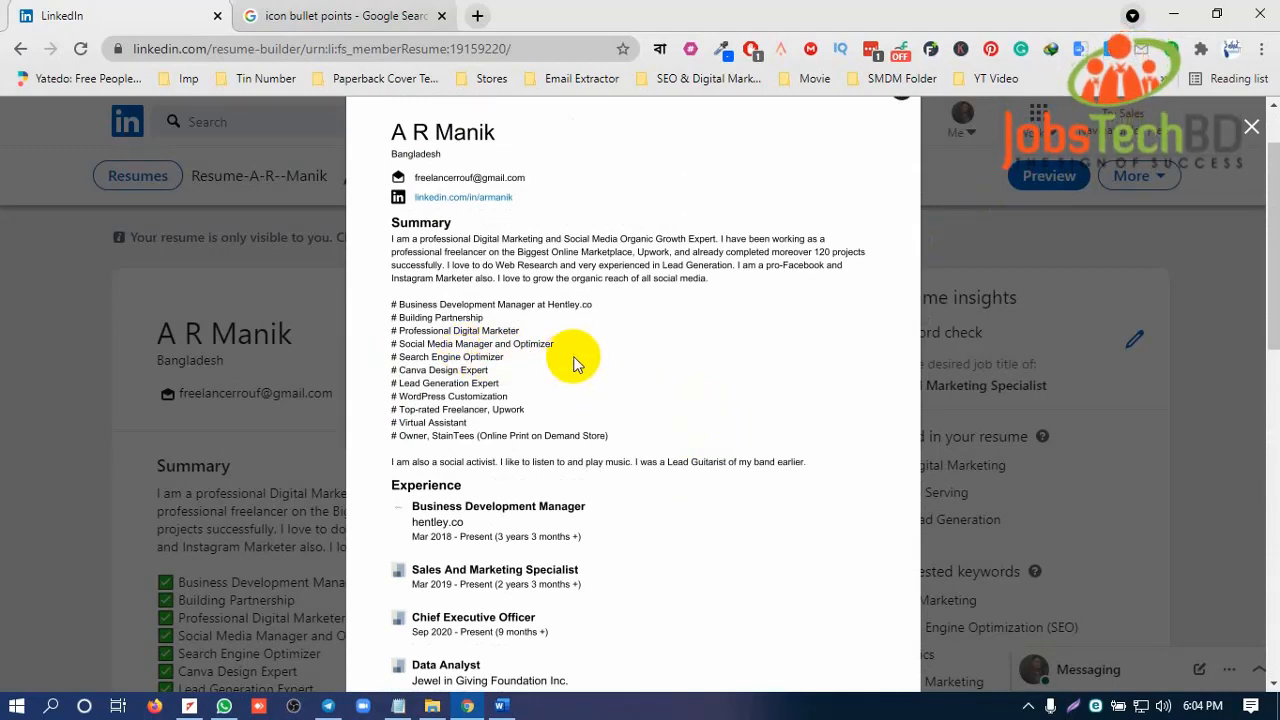
scroll(600, 370, "up", 1)
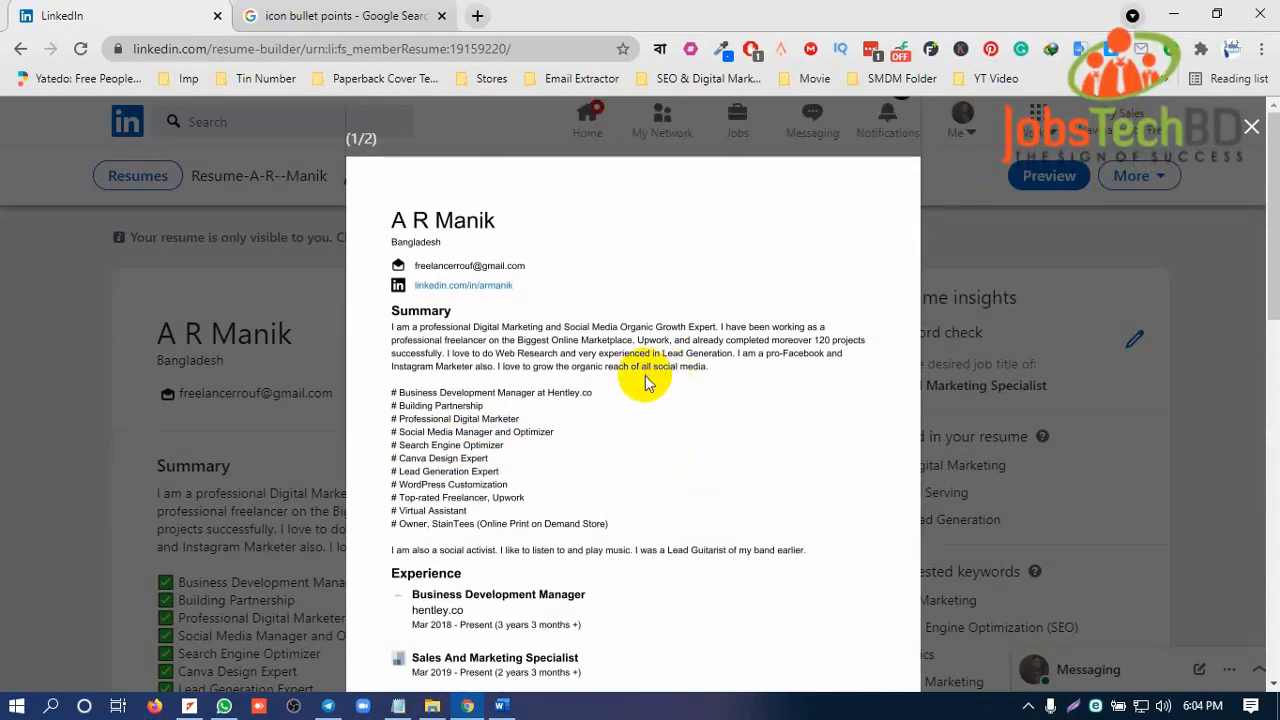
Step: Go through the previewed resume once more from the summary to the skills, and close the preview
scroll(645, 381, "down", 1)
scroll(643, 380, "down", 1)
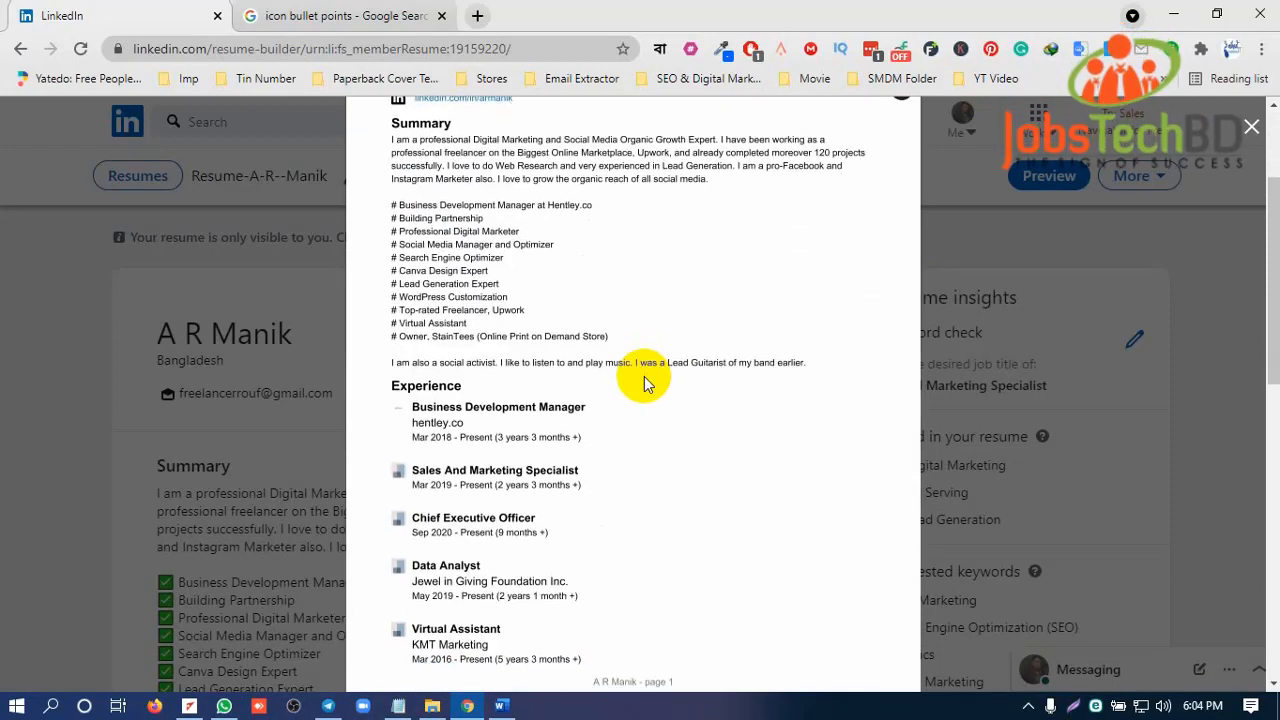
scroll(615, 357, "up", 1)
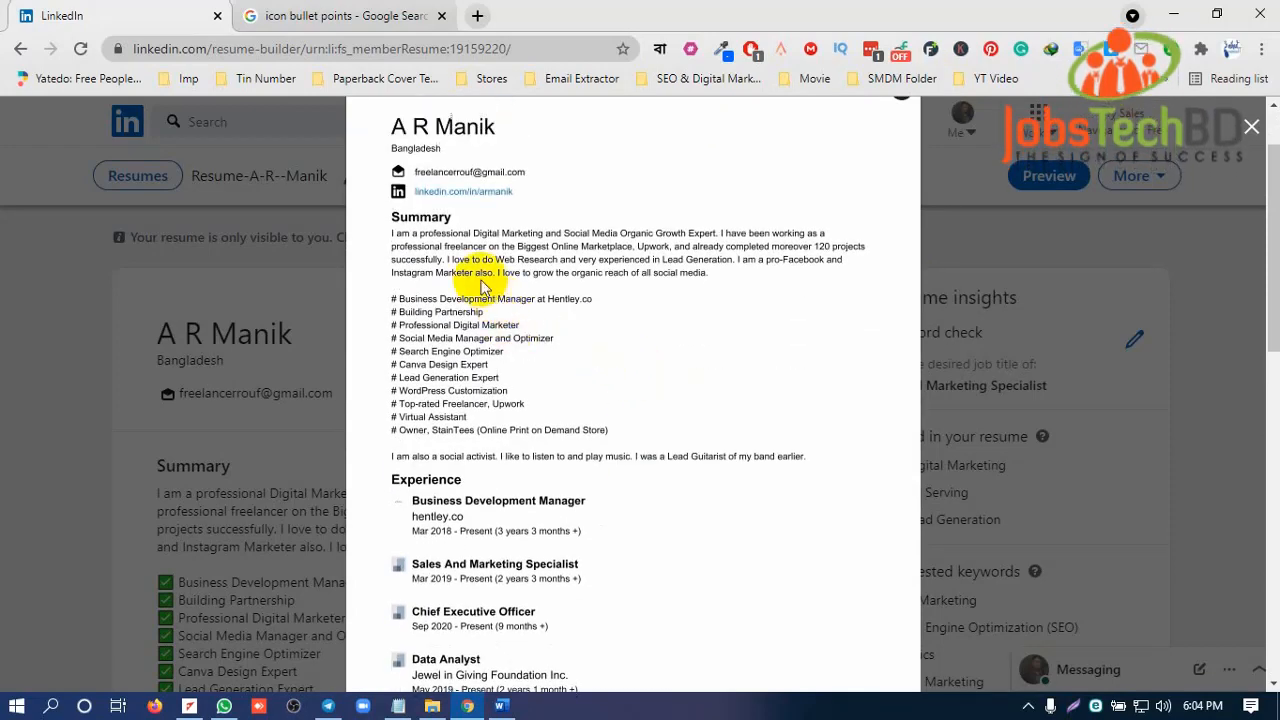
scroll(615, 330, "down", 2)
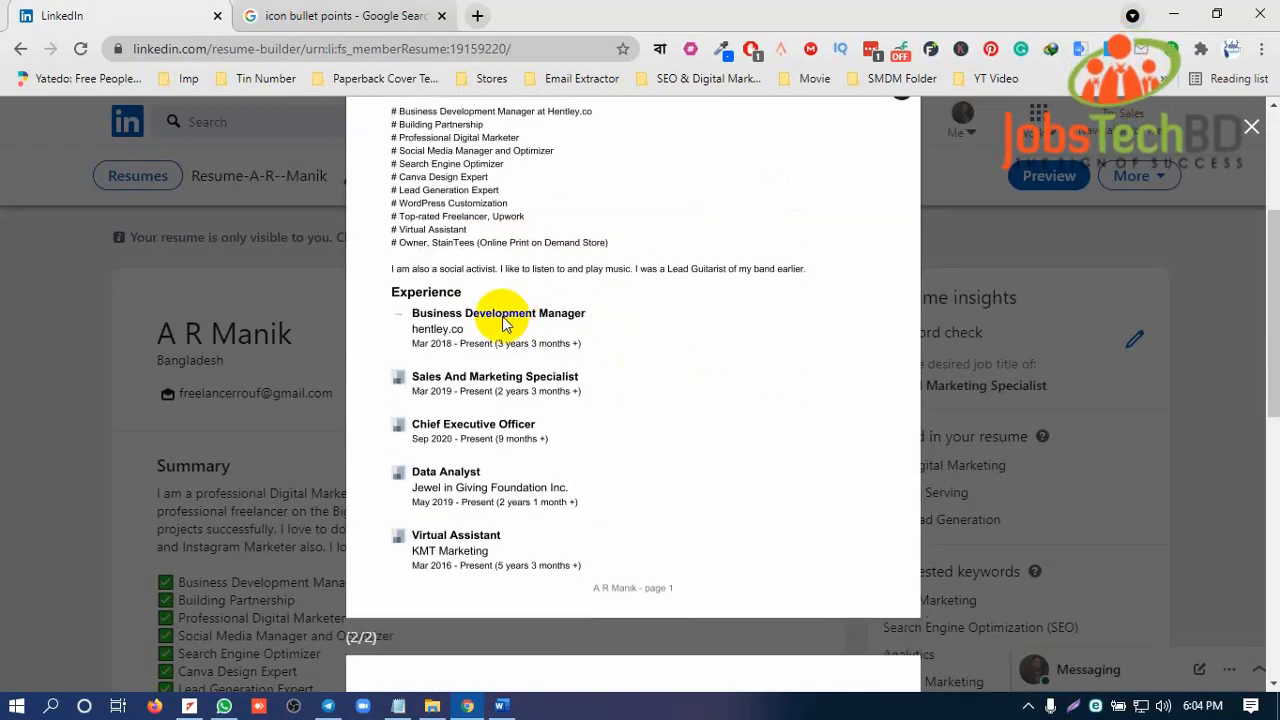
scroll(664, 350, "down", 3)
scroll(665, 353, "down", 3)
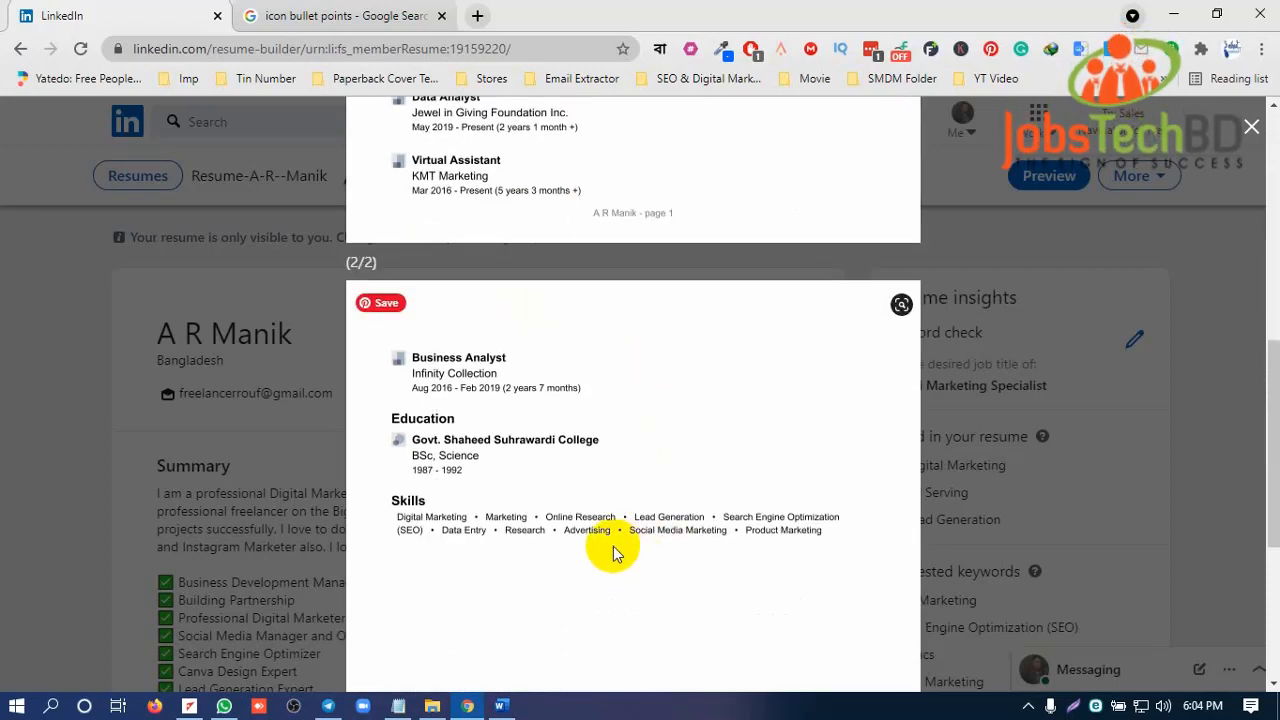
left_click(1252, 131)
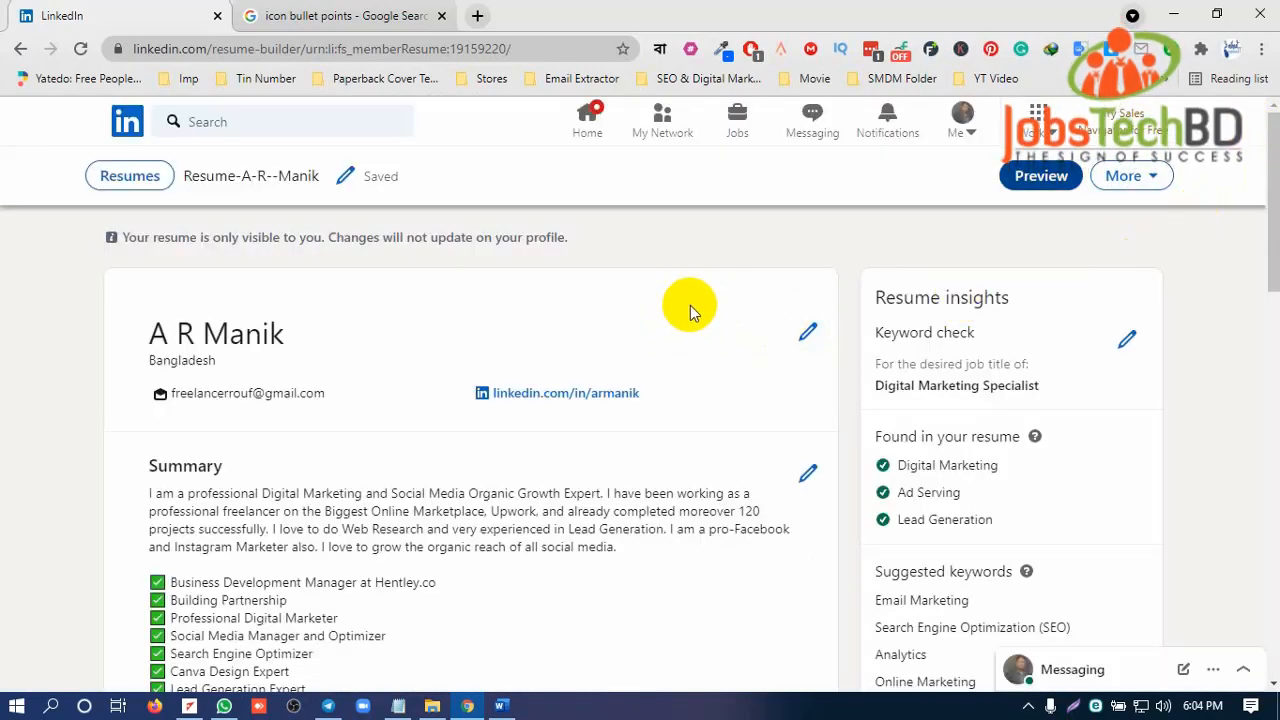
Step: Make a copy of the resume and save it under the suggested copy name
left_click(1158, 178)
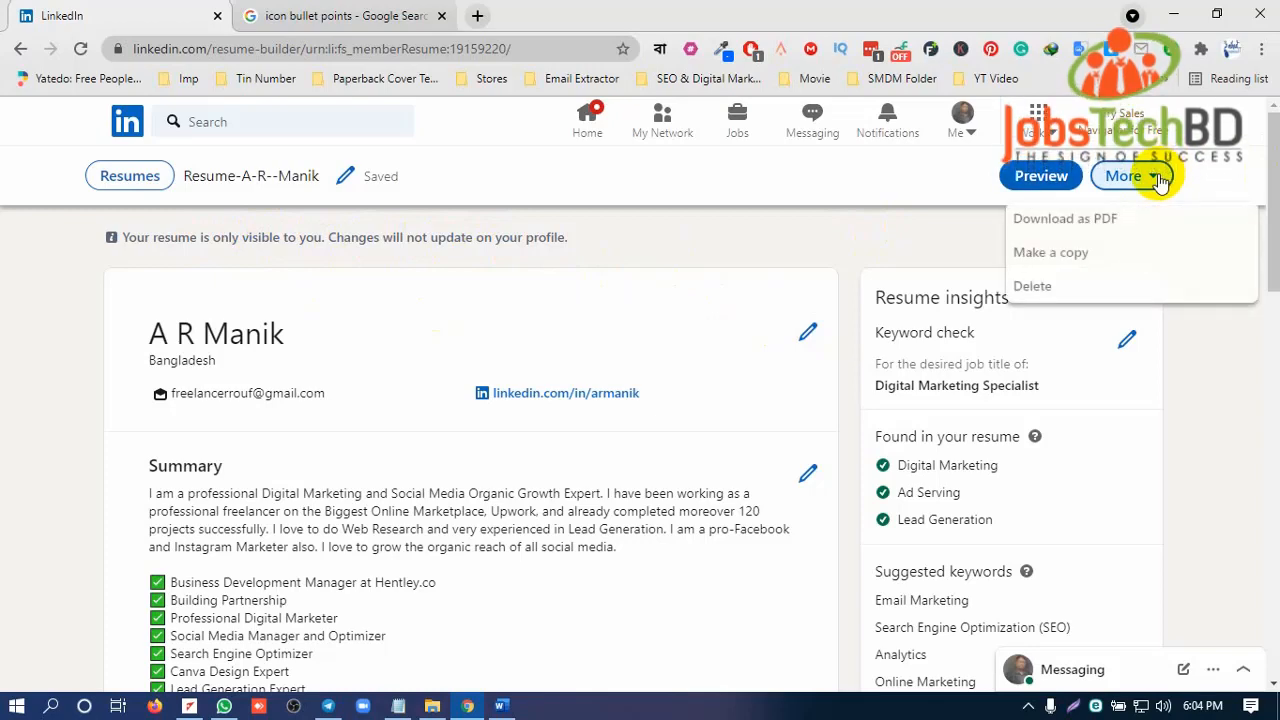
left_click(1072, 254)
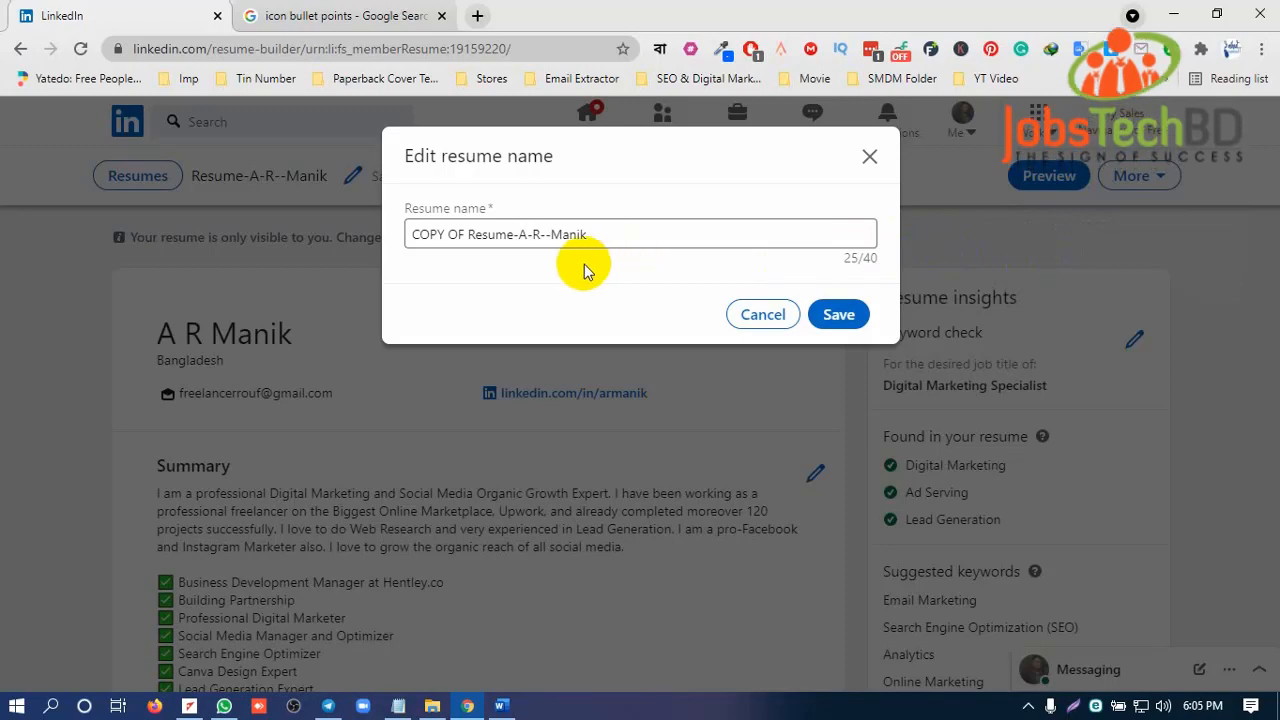
left_click(840, 316)
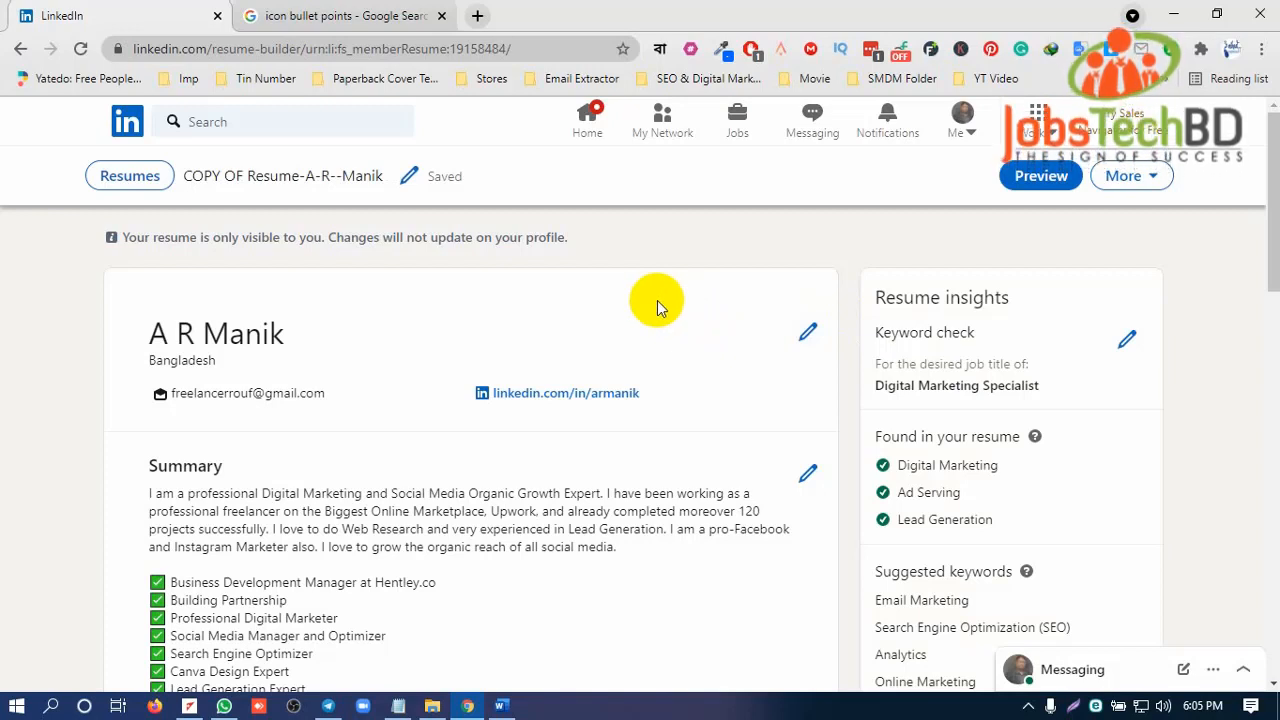
Step: Download the copied resume as a PDF to the Documents downloads folder and open the downloaded file
left_click(1153, 180)
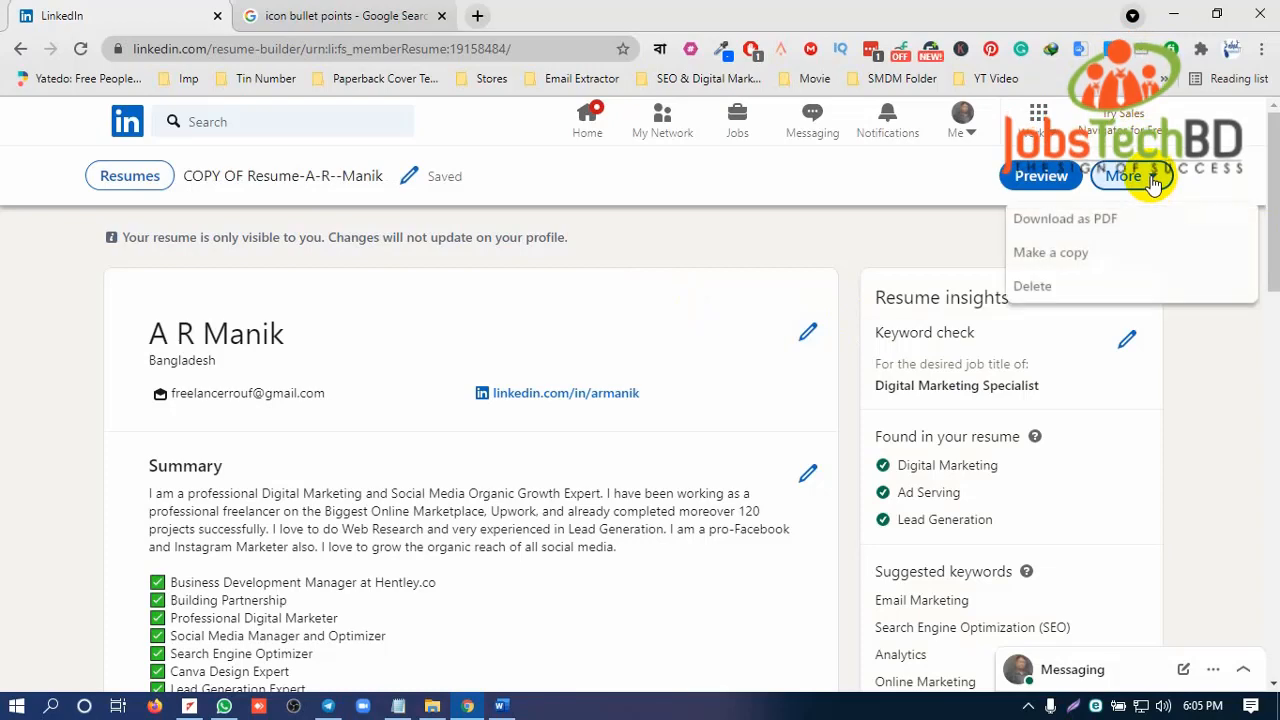
left_click(1070, 222)
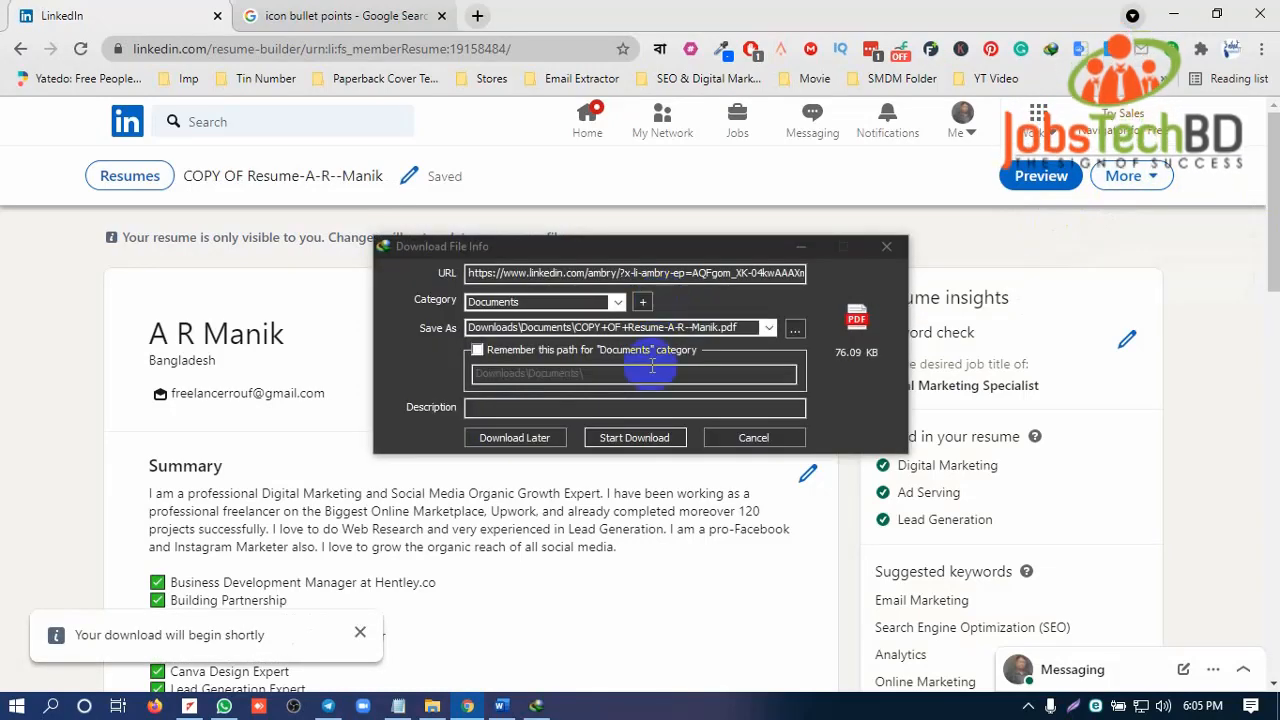
left_click(610, 439)
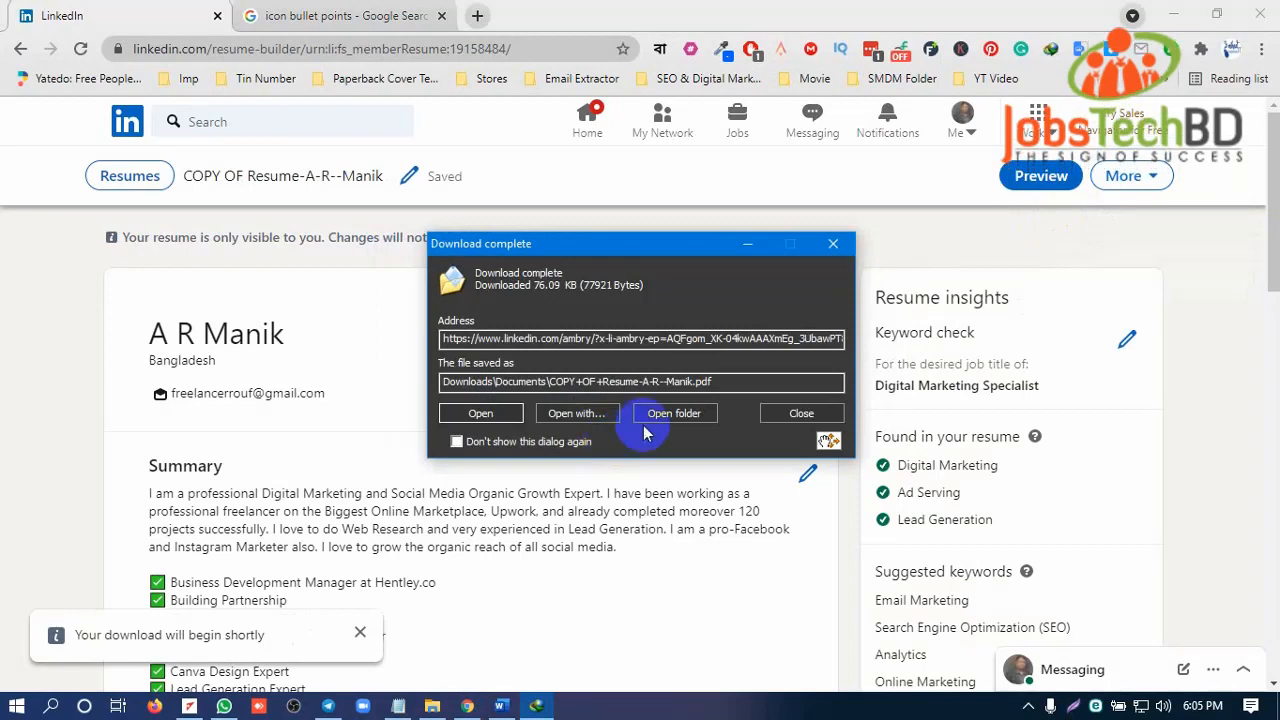
left_click(496, 418)
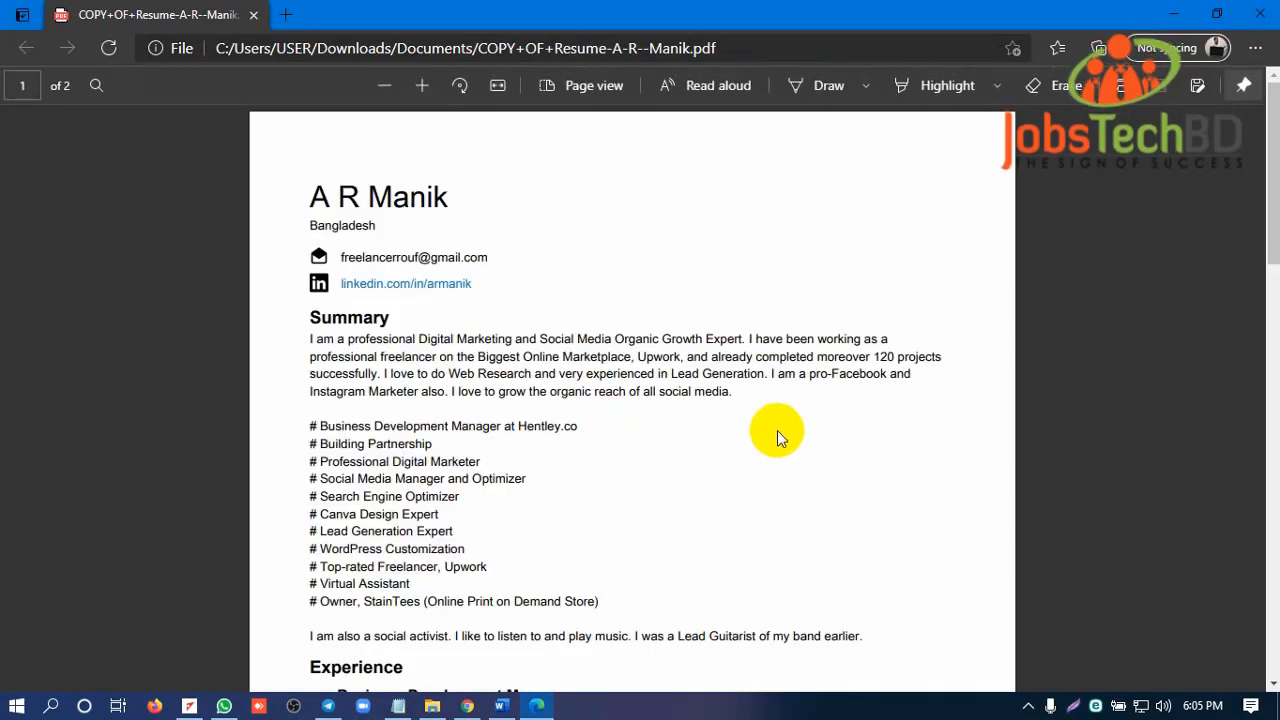
Step: Examine the summary, experience, education and skills in the downloaded PDF, close it, and dismiss the download notice in LinkedIn
scroll(777, 434, "down", 5)
scroll(757, 450, "down", 9)
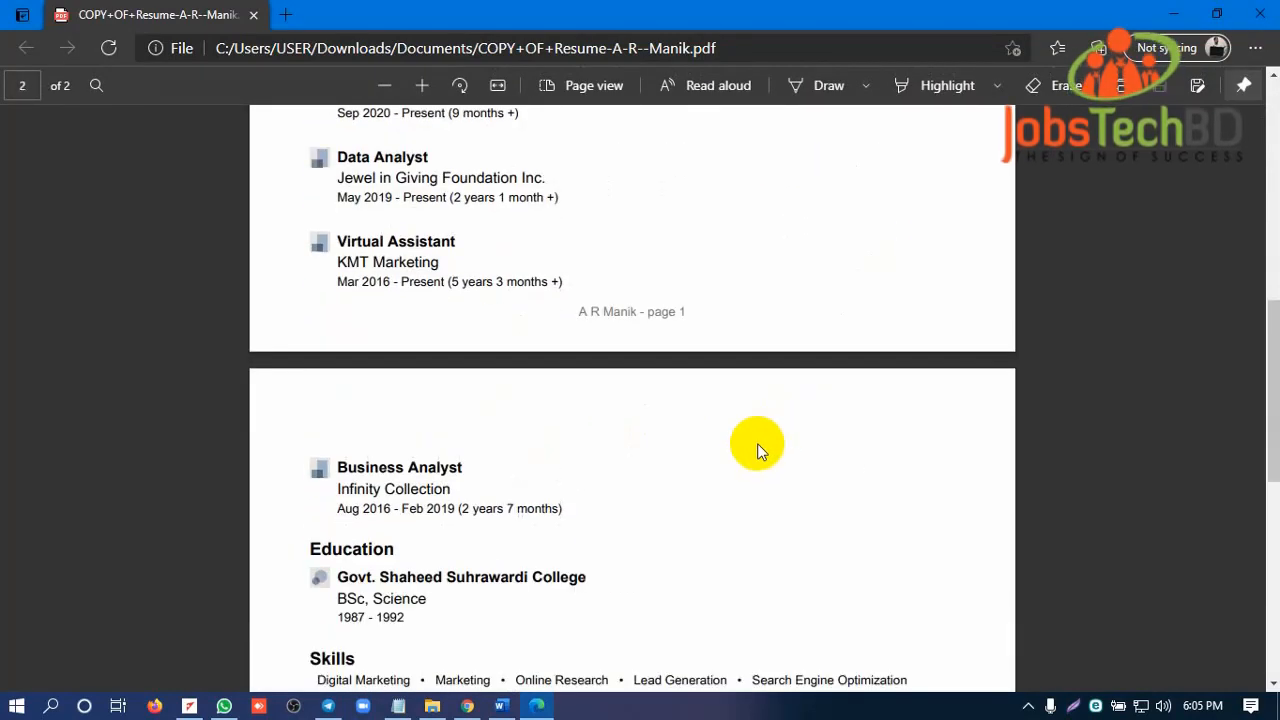
scroll(737, 460, "down", 2)
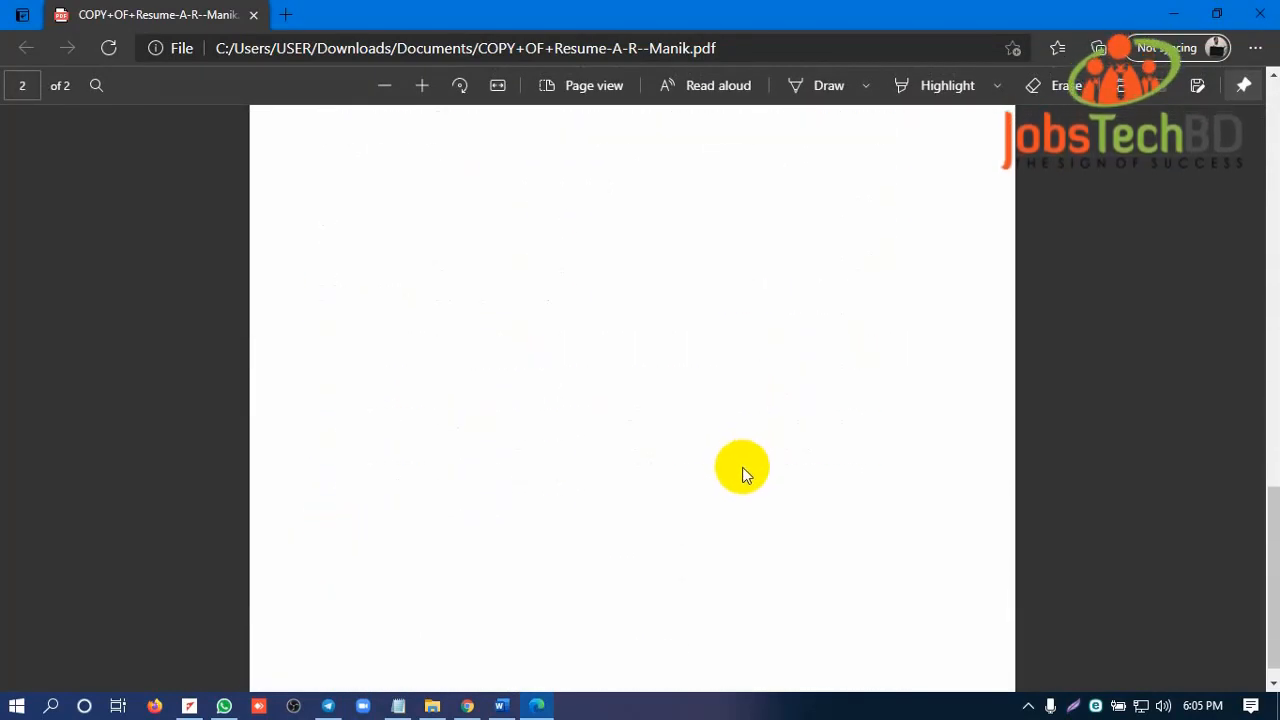
scroll(748, 490, "up", 8)
scroll(746, 497, "down", 8)
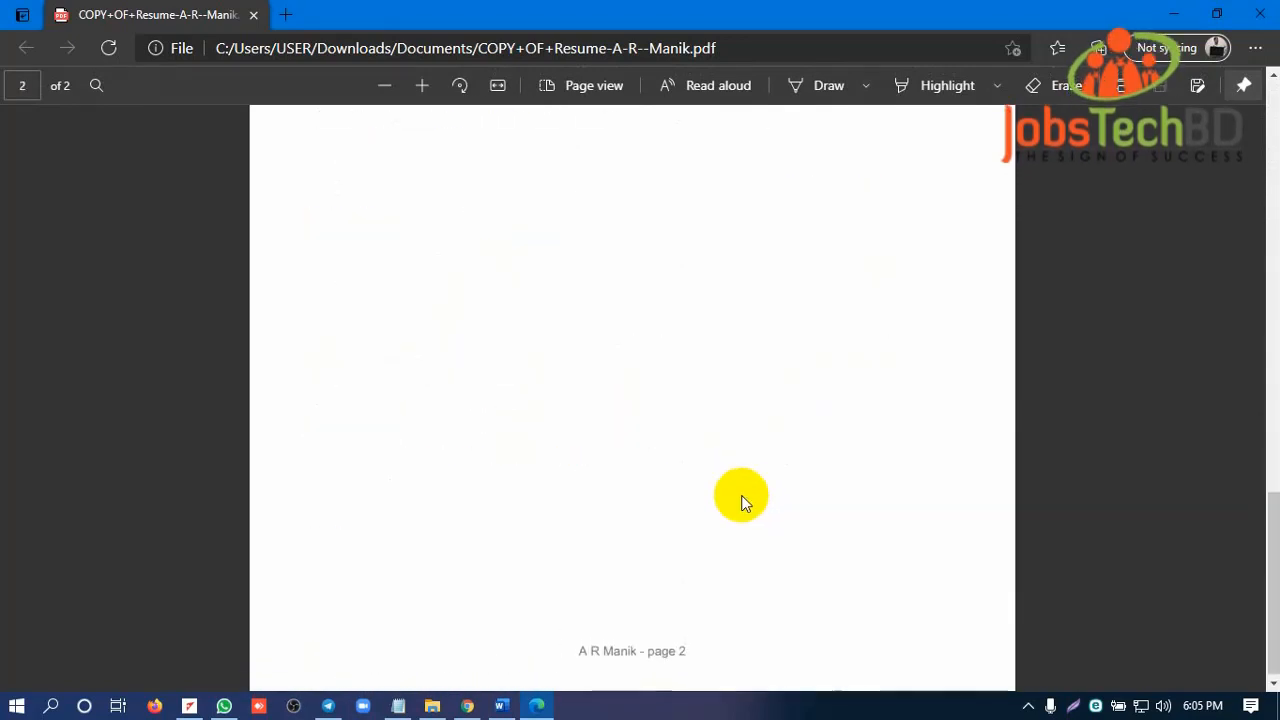
scroll(765, 502, "up", 15)
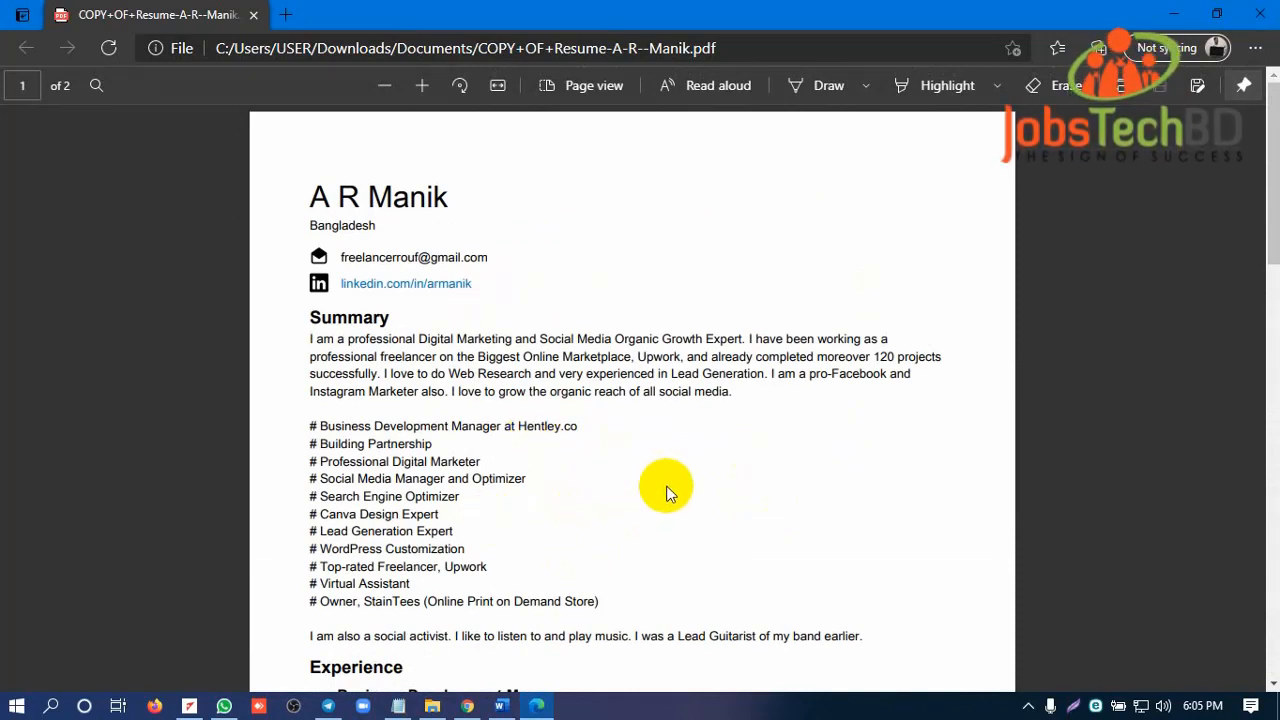
left_click(1262, 13)
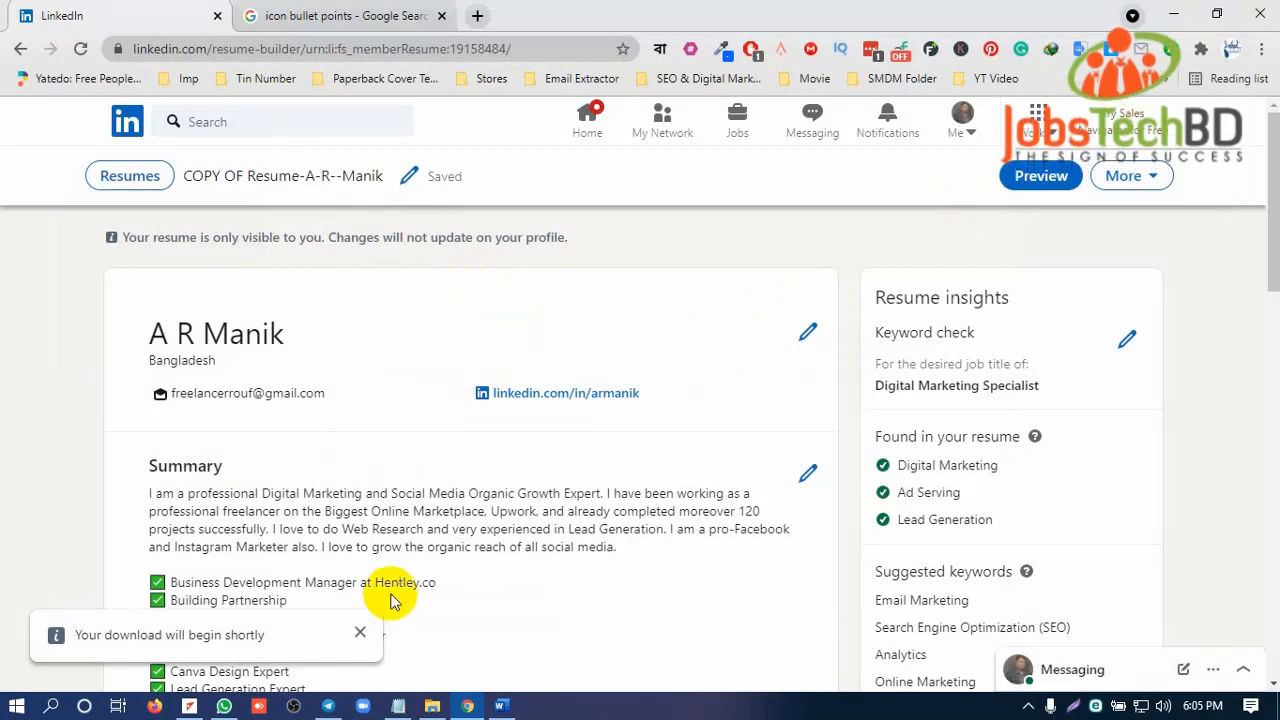
left_click(360, 632)
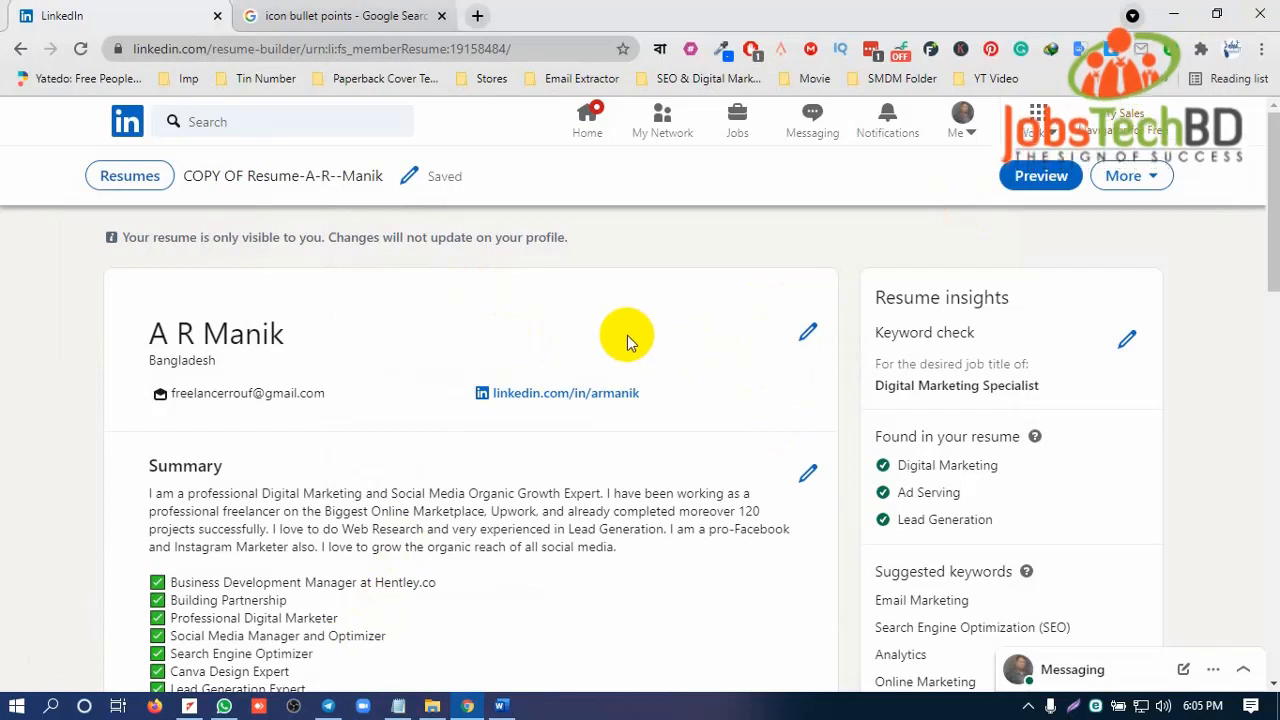
Step: Return to the own LinkedIn profile, view its headline area, and expand the full About text
left_click(966, 133)
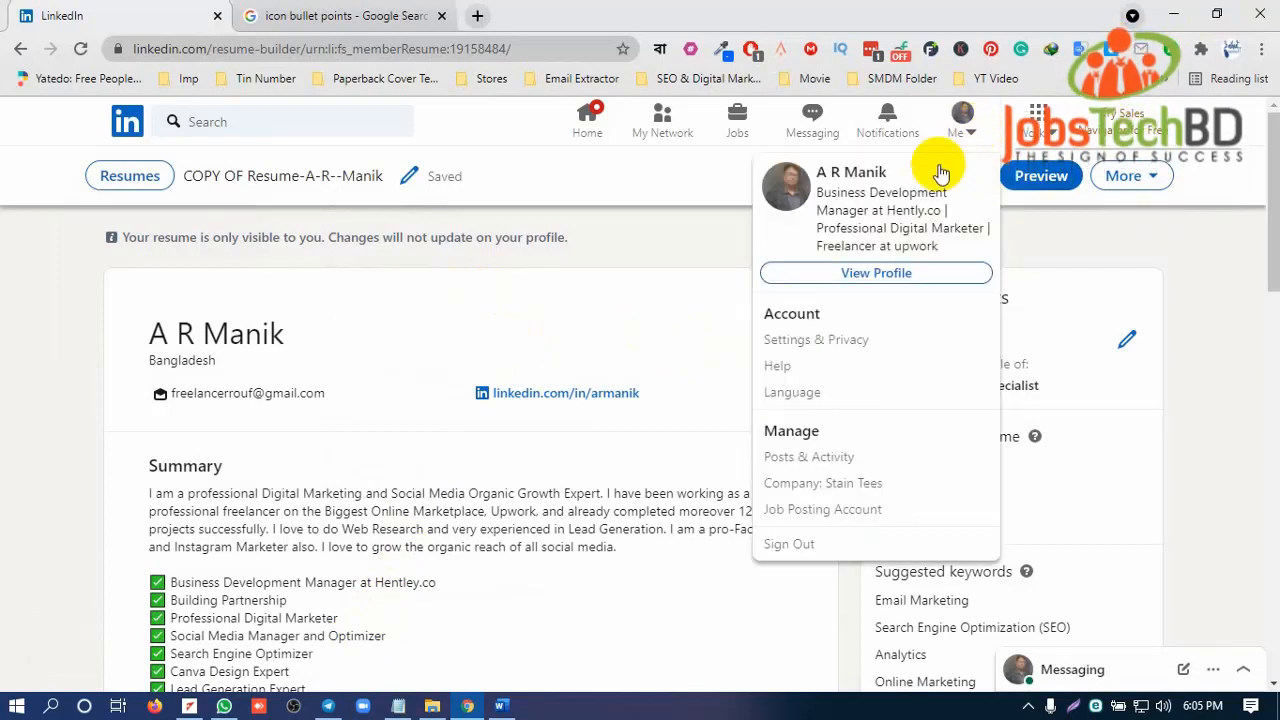
left_click(870, 276)
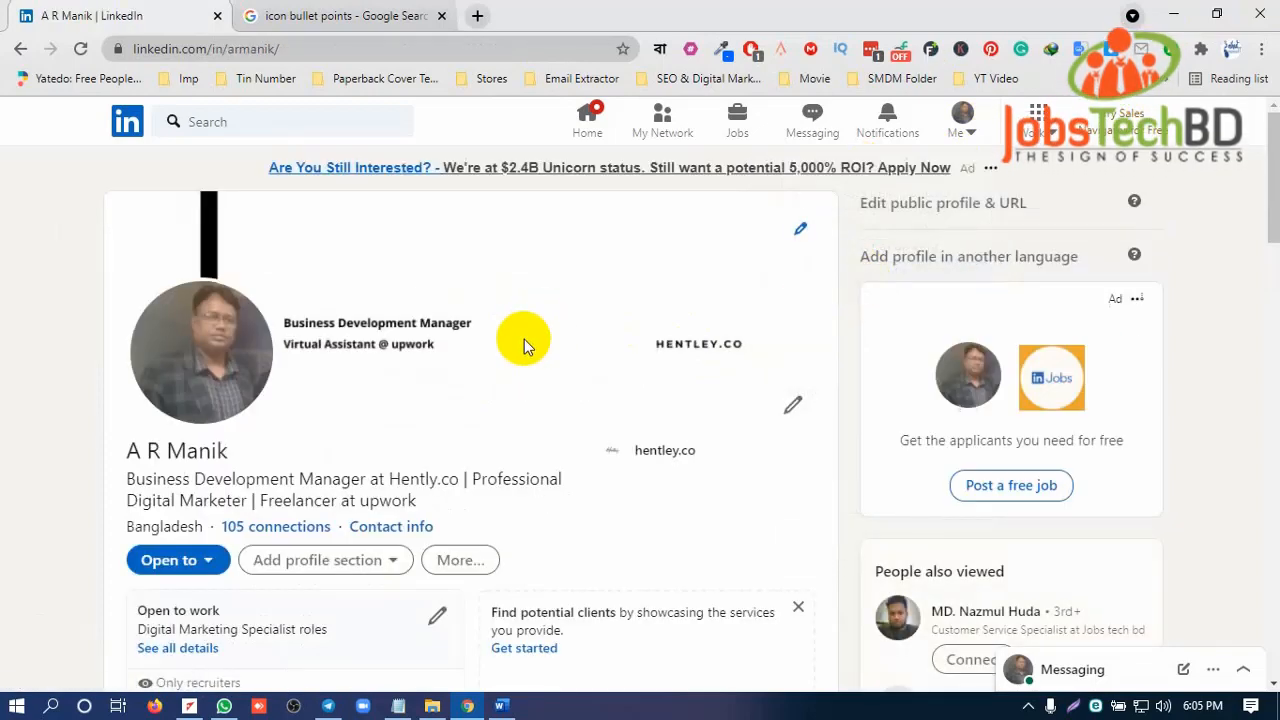
scroll(524, 339, "down", 1)
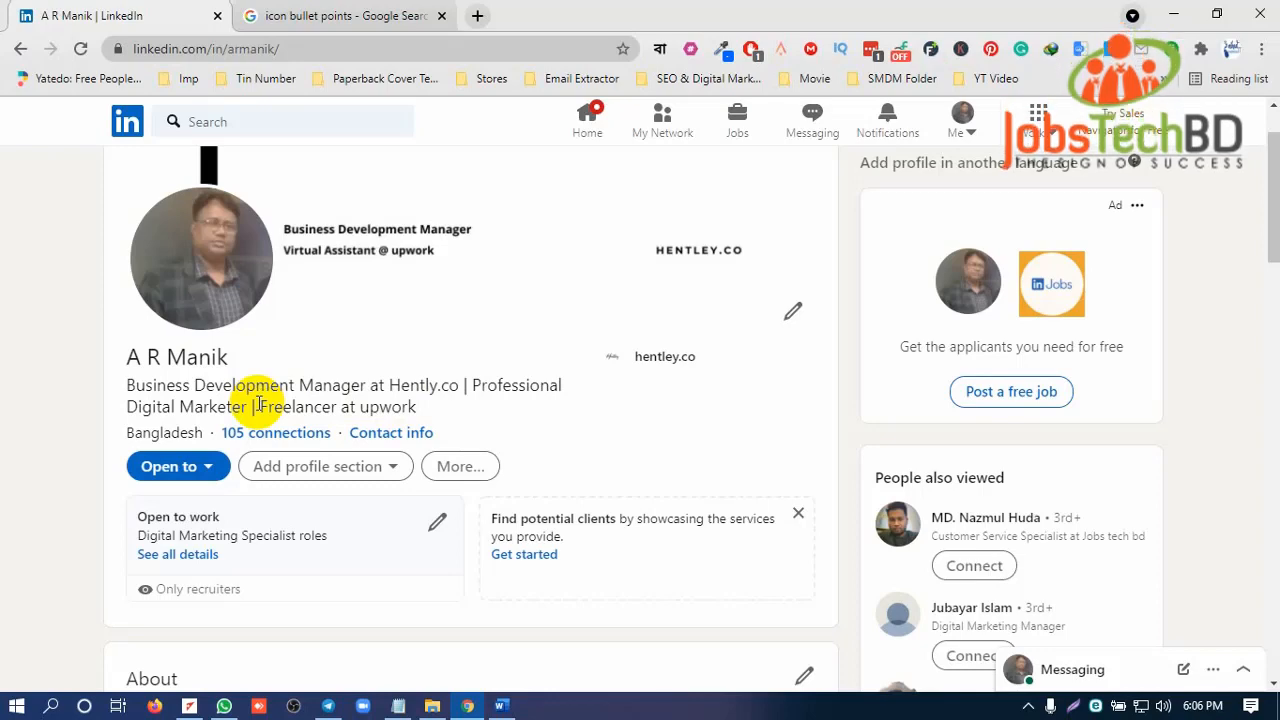
scroll(583, 389, "down", 2)
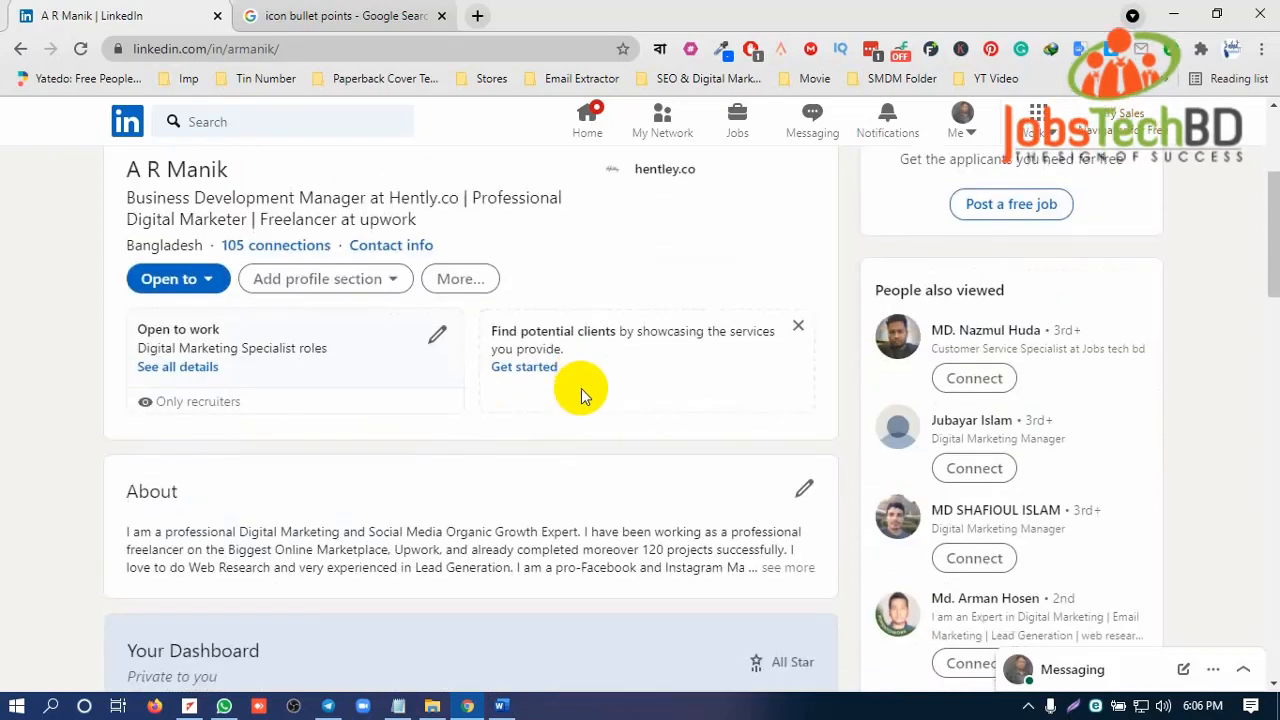
scroll(580, 396, "down", 2)
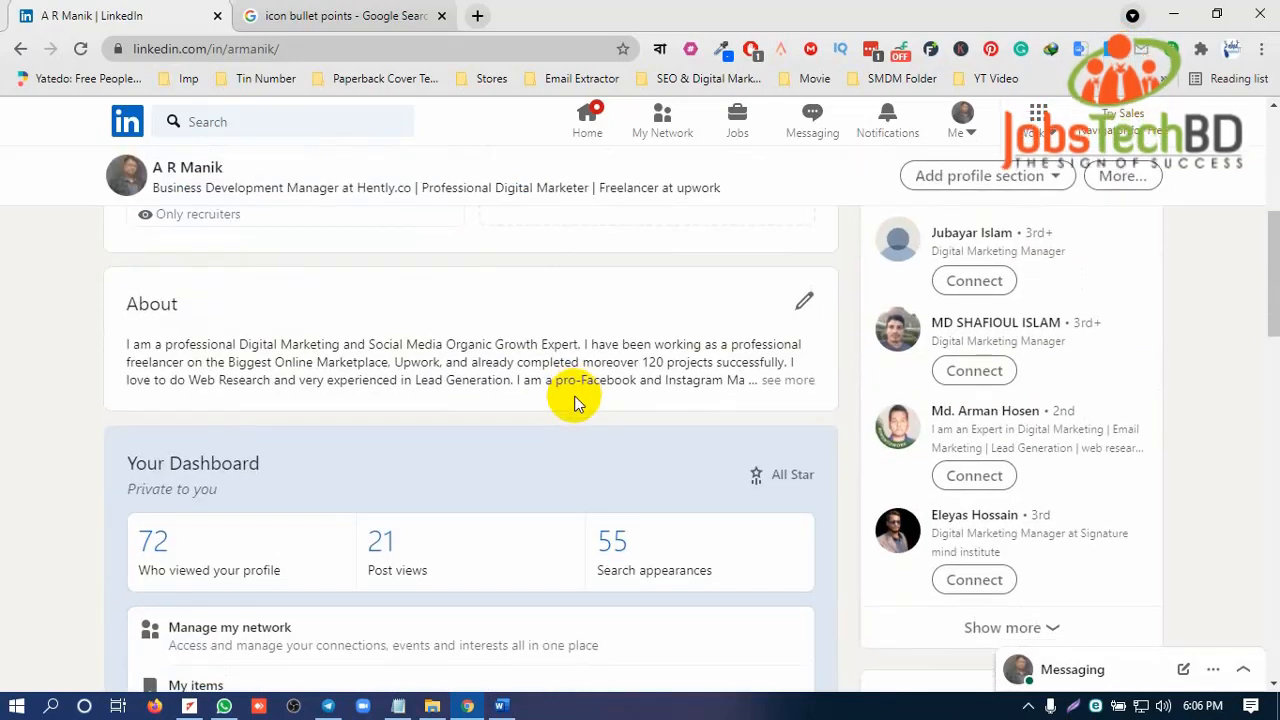
left_click(788, 380)
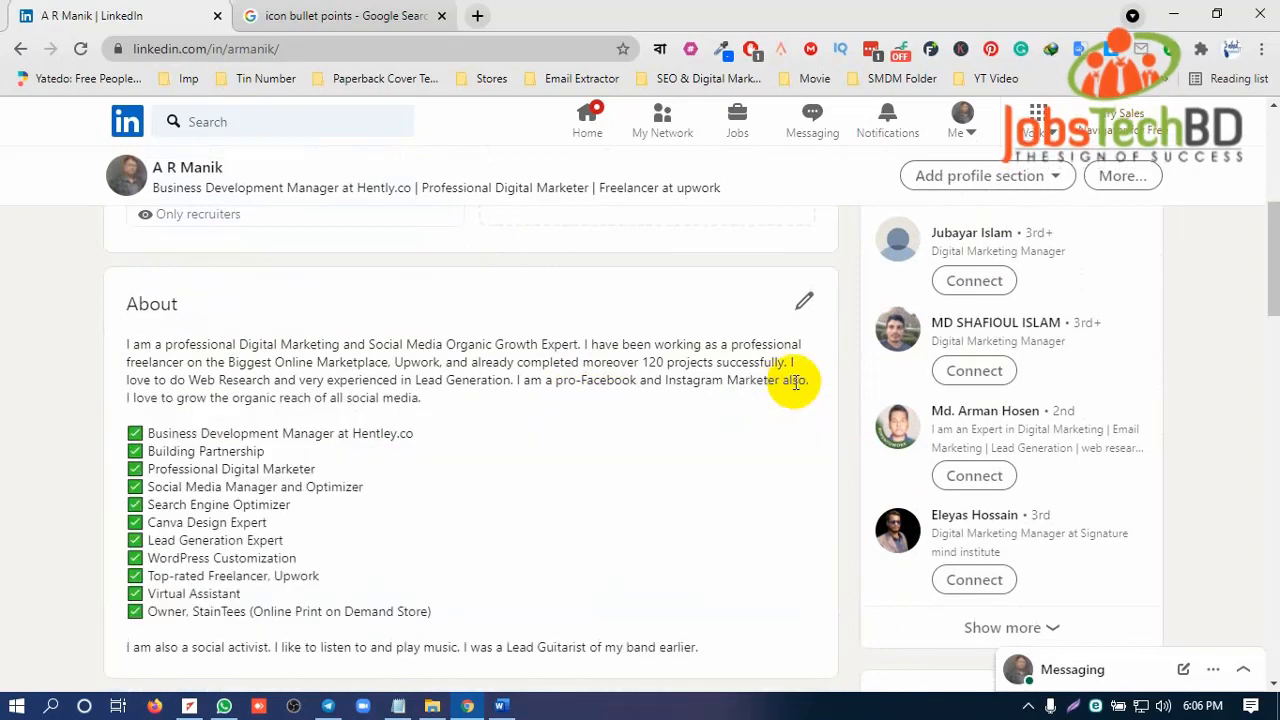
Step: Review the profile's dashboard, recent activity and the entries in the Experience section
scroll(520, 440, "down", 4)
scroll(538, 440, "down", 3)
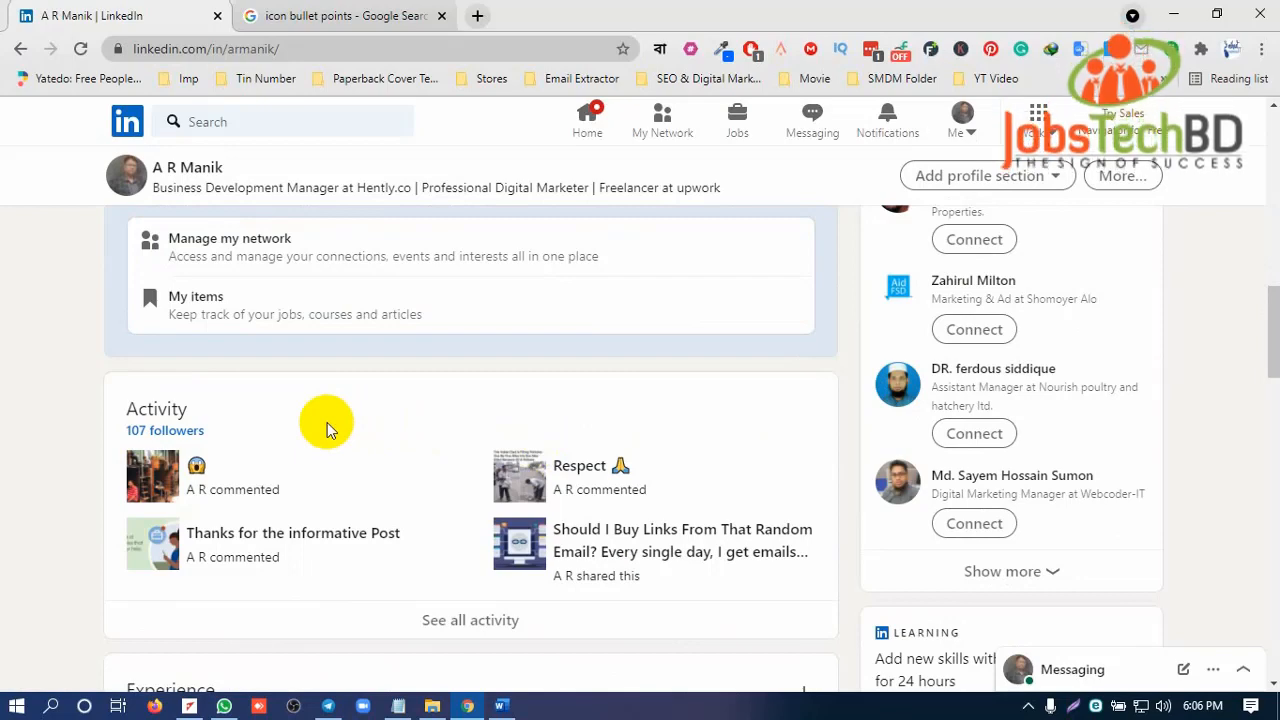
scroll(327, 422, "up", 2)
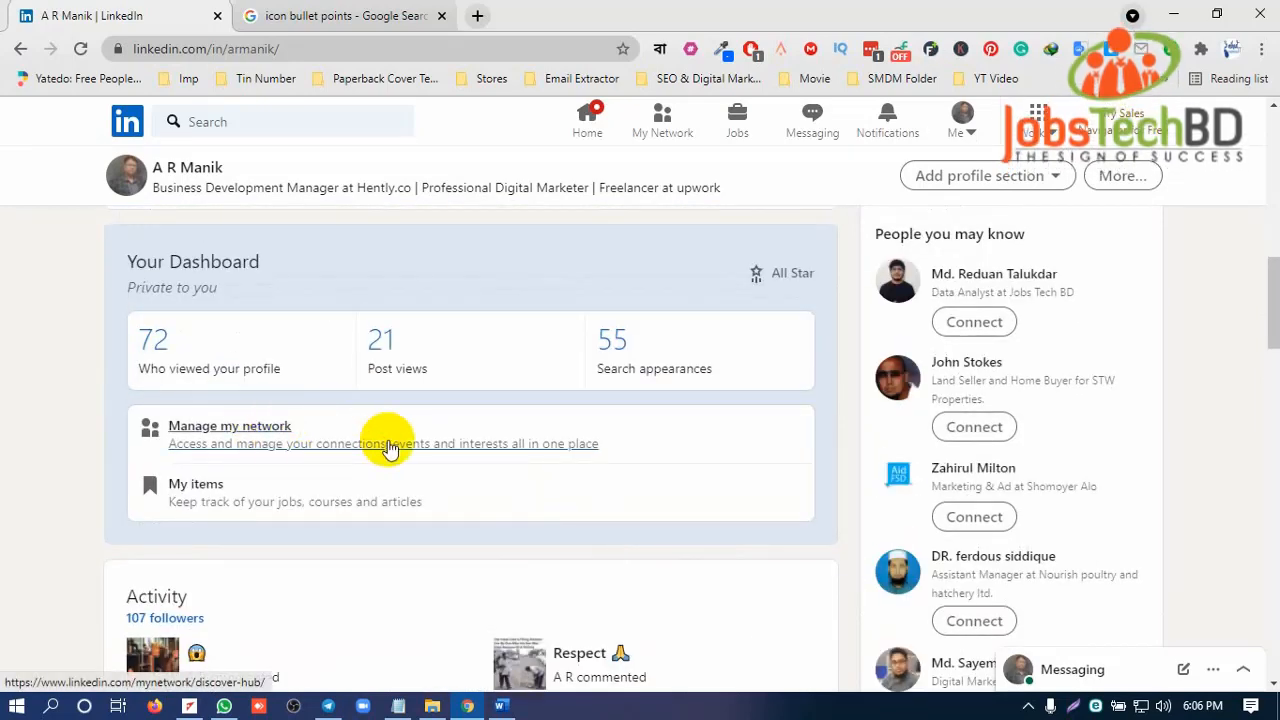
scroll(388, 447, "down", 3)
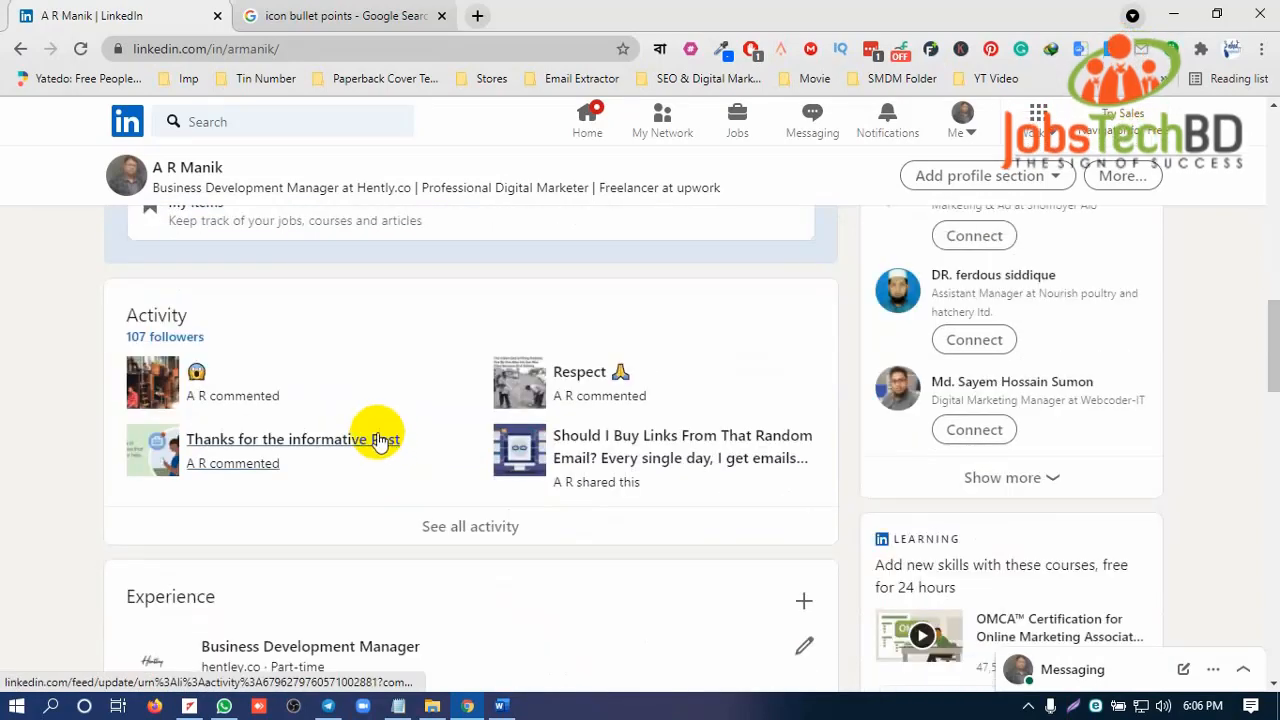
scroll(337, 433, "down", 3)
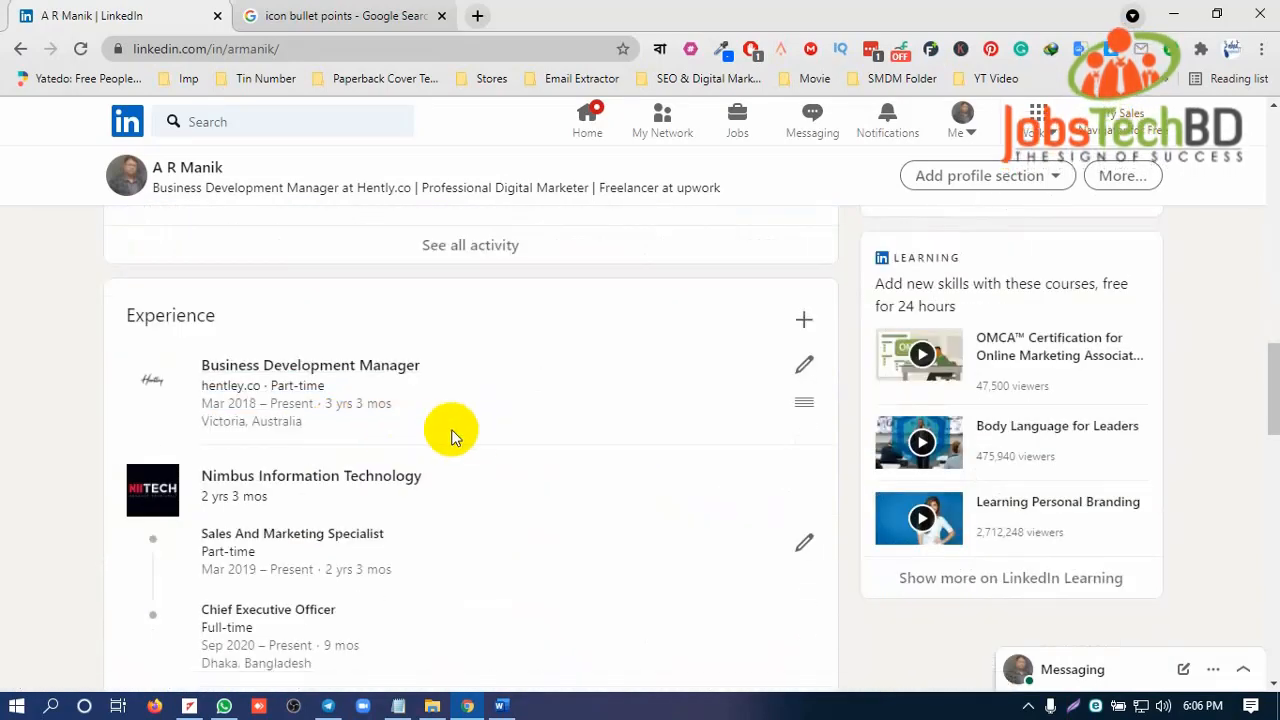
scroll(480, 440, "down", 2)
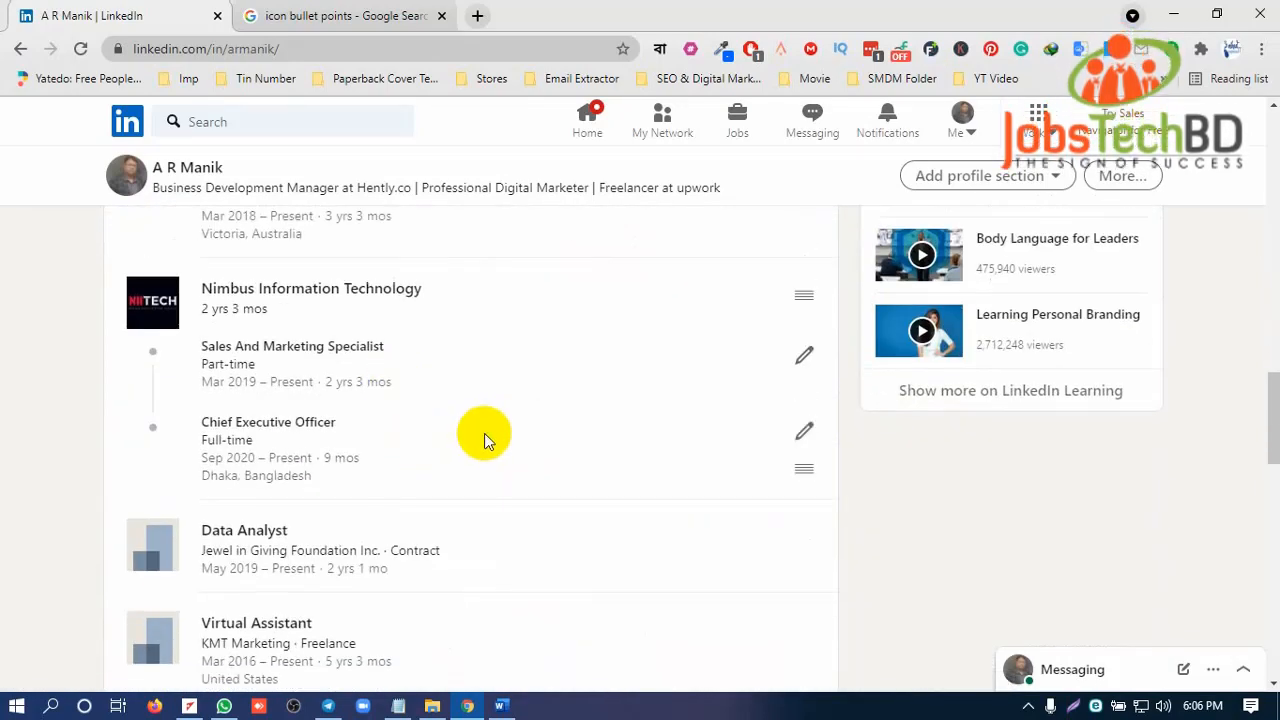
scroll(483, 438, "down", 1)
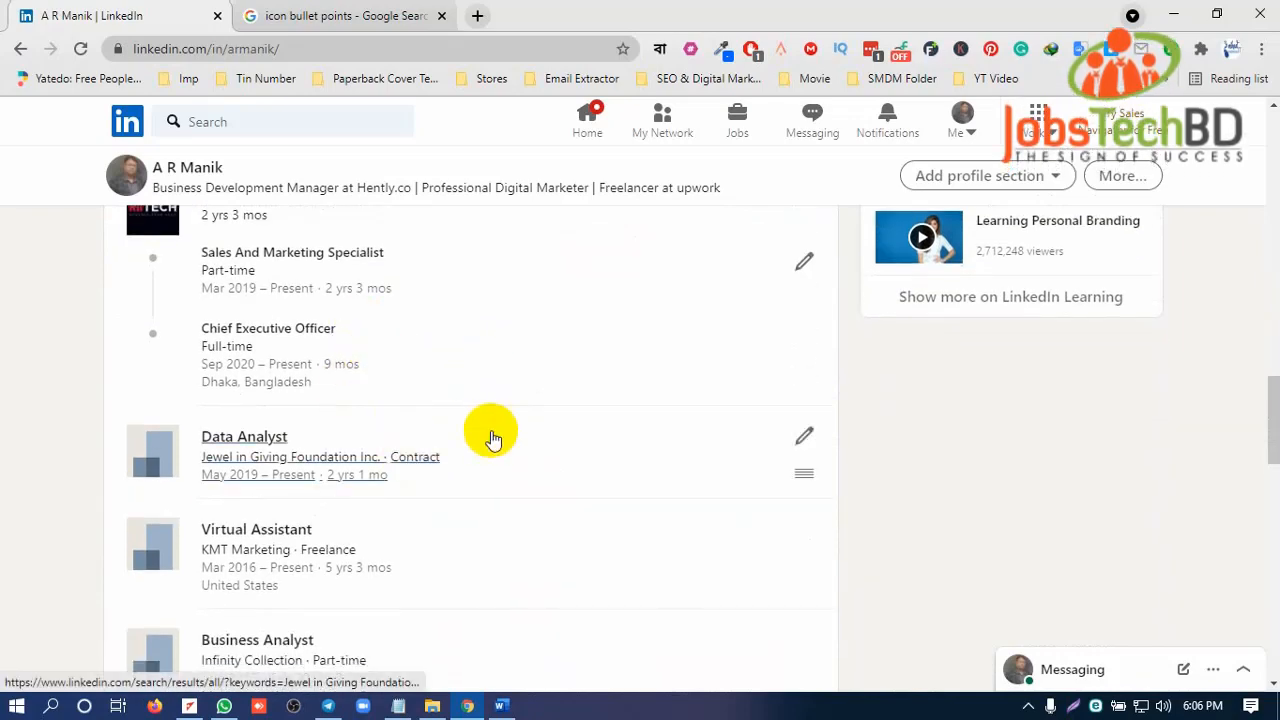
scroll(488, 430, "down", 2)
scroll(477, 420, "up", 3)
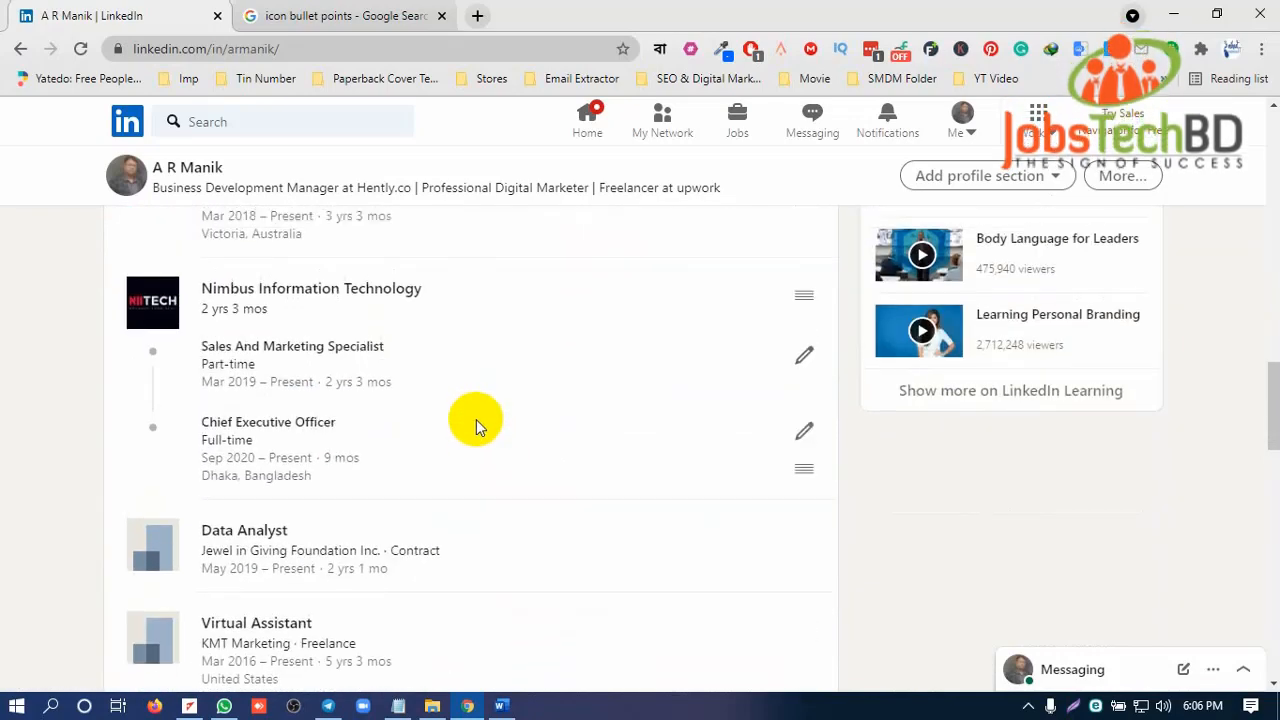
scroll(472, 422, "up", 2)
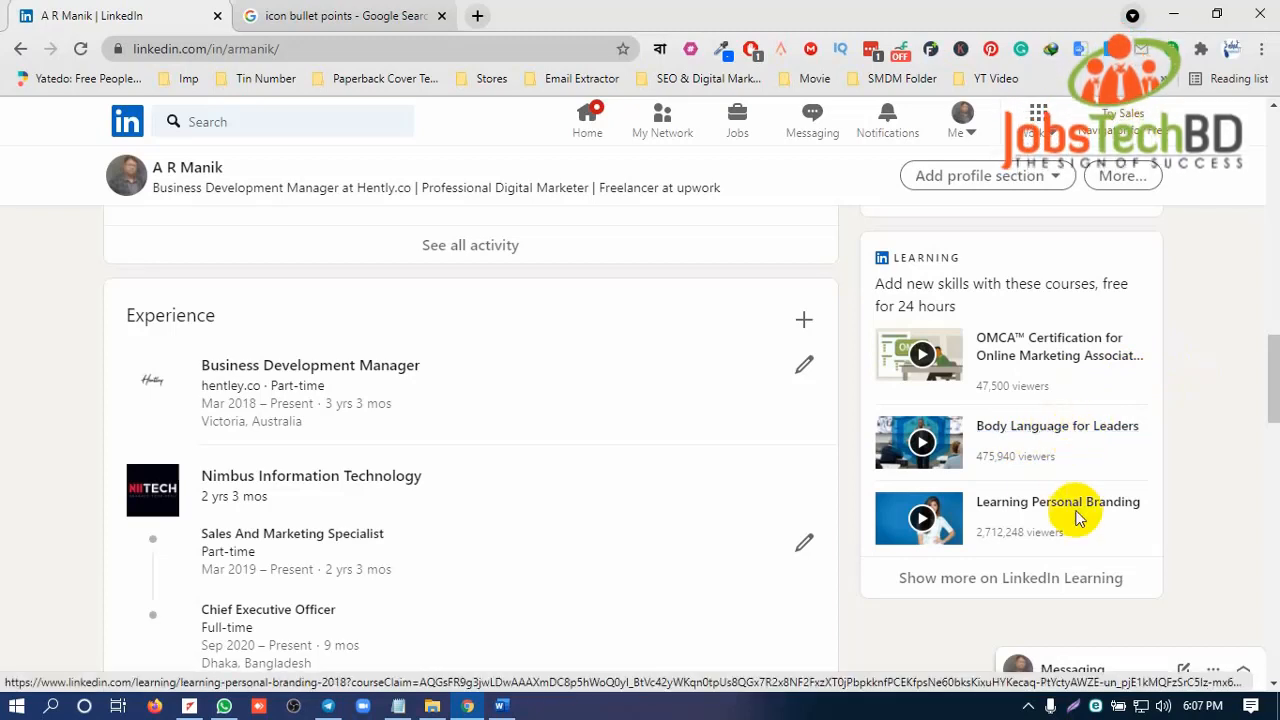
Step: Open the suggested "Learning Personal Branding" course and examine its contents, completion certificate, instructor and related courses
left_click(1034, 505)
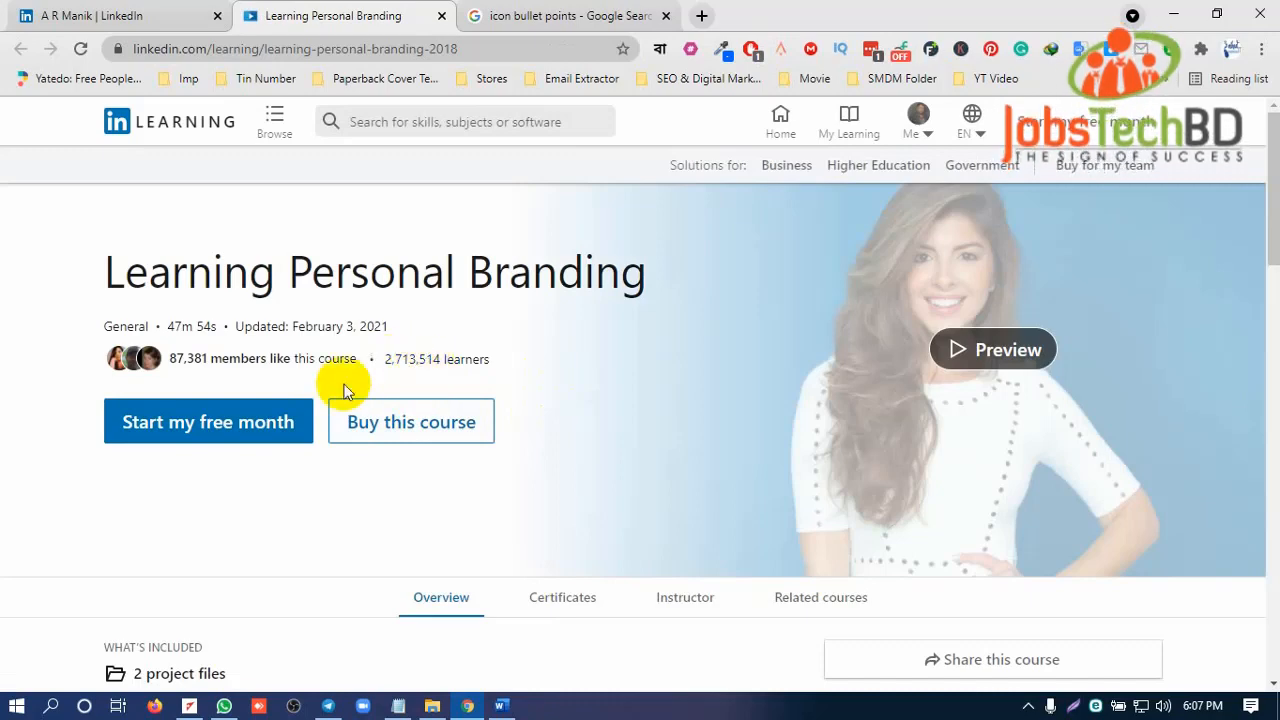
scroll(343, 390, "down", 4)
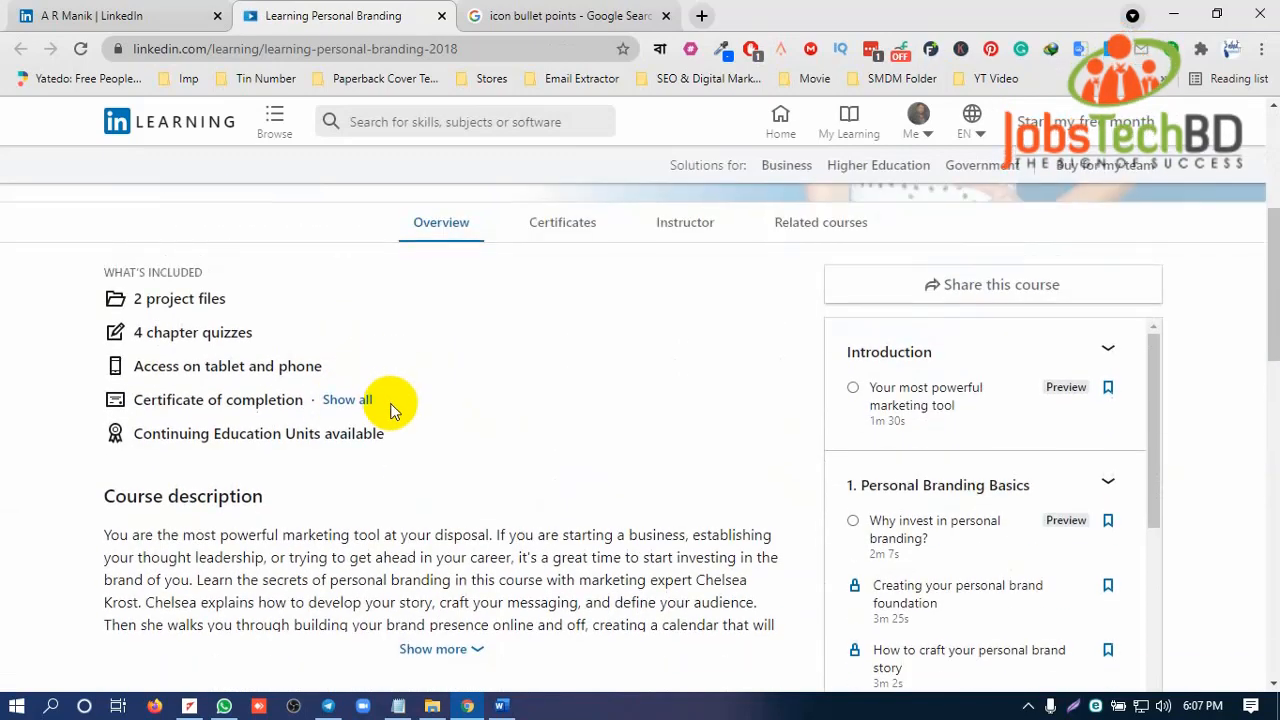
scroll(443, 410, "down", 5)
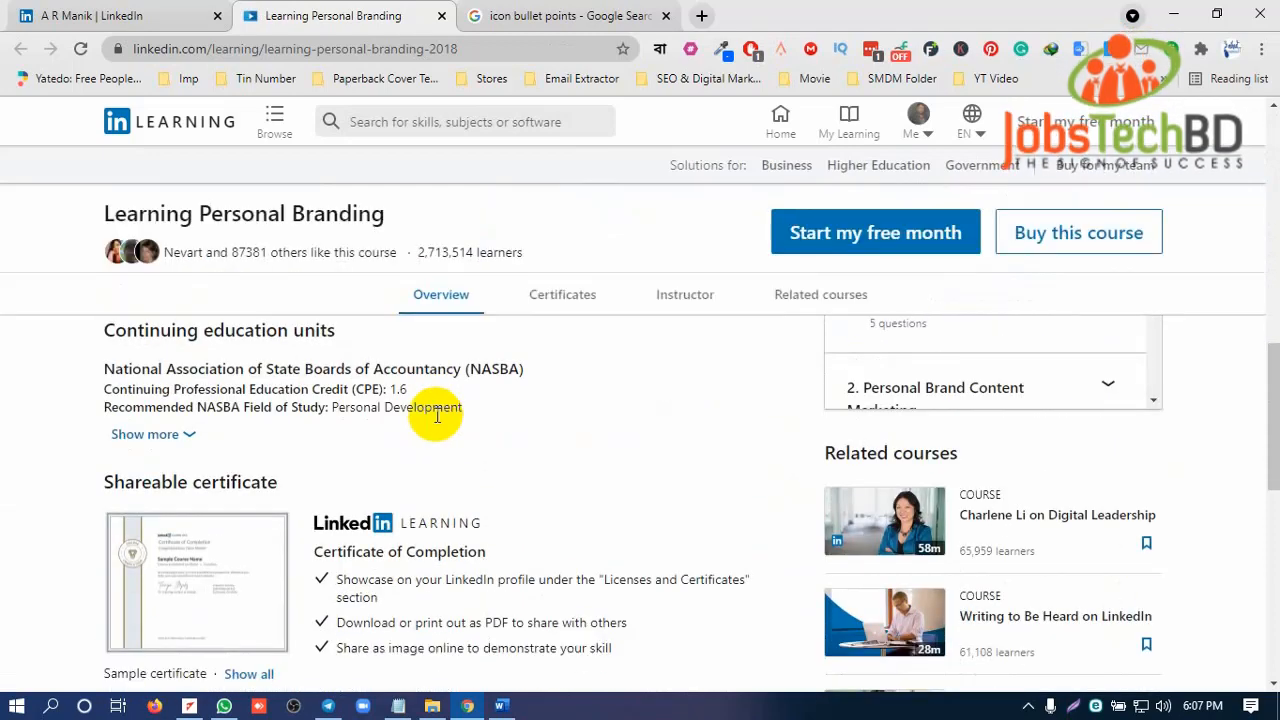
scroll(437, 416, "down", 2)
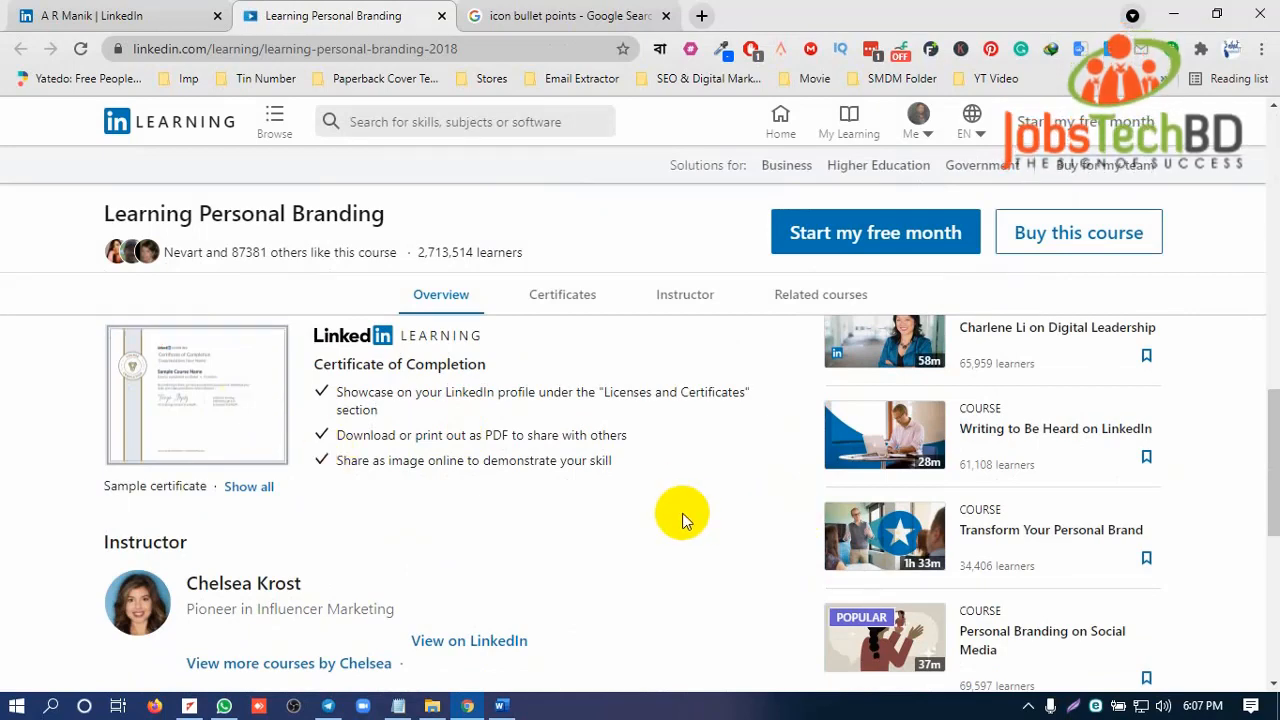
scroll(680, 514, "down", 3)
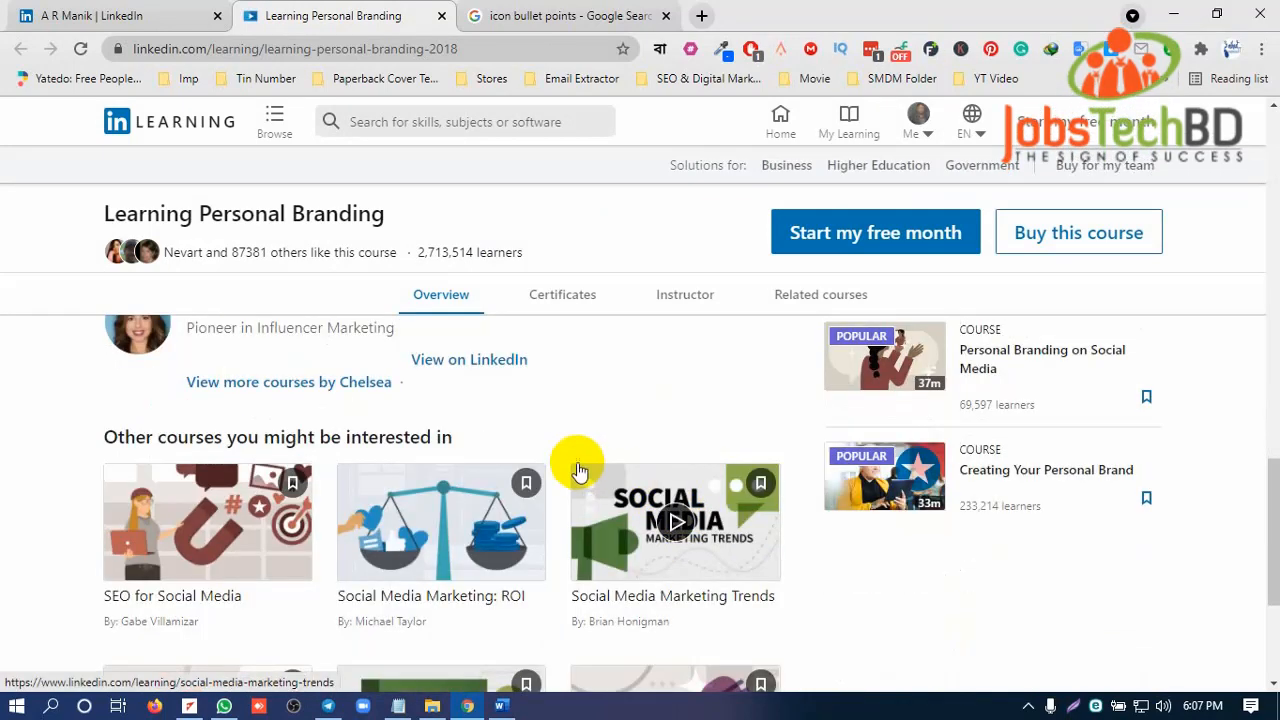
scroll(576, 463, "down", 2)
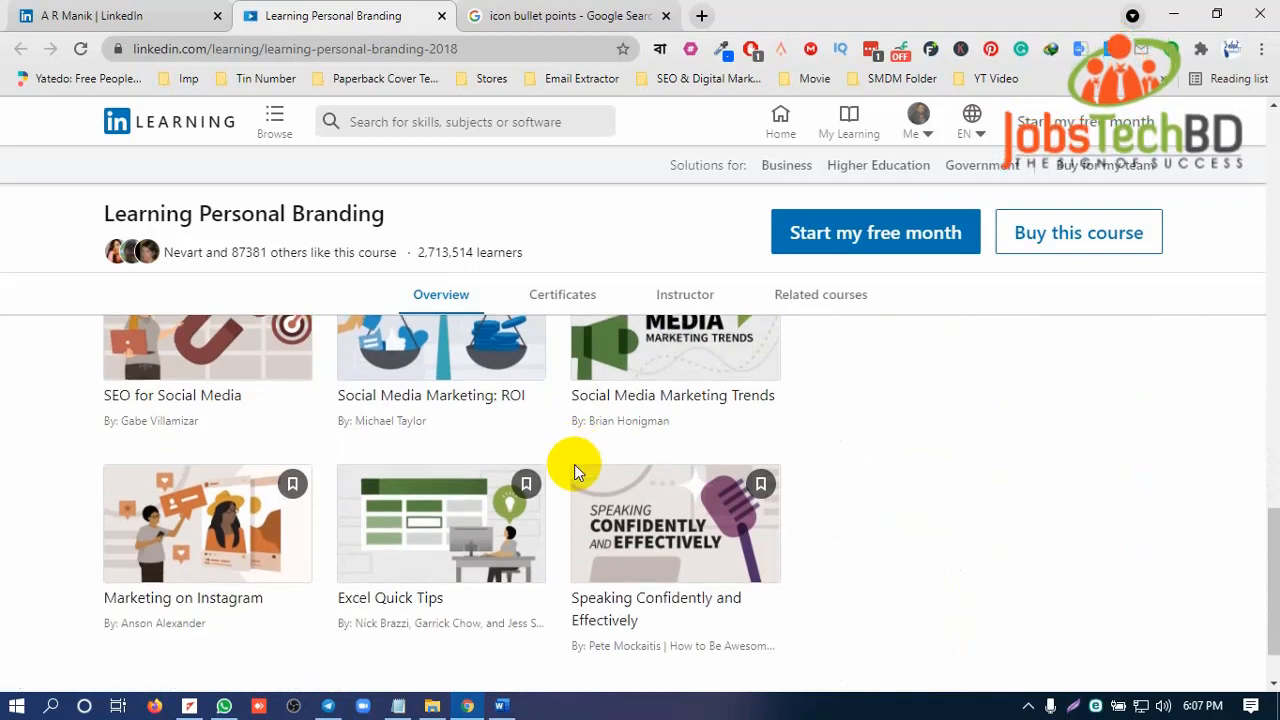
scroll(575, 463, "down", 1)
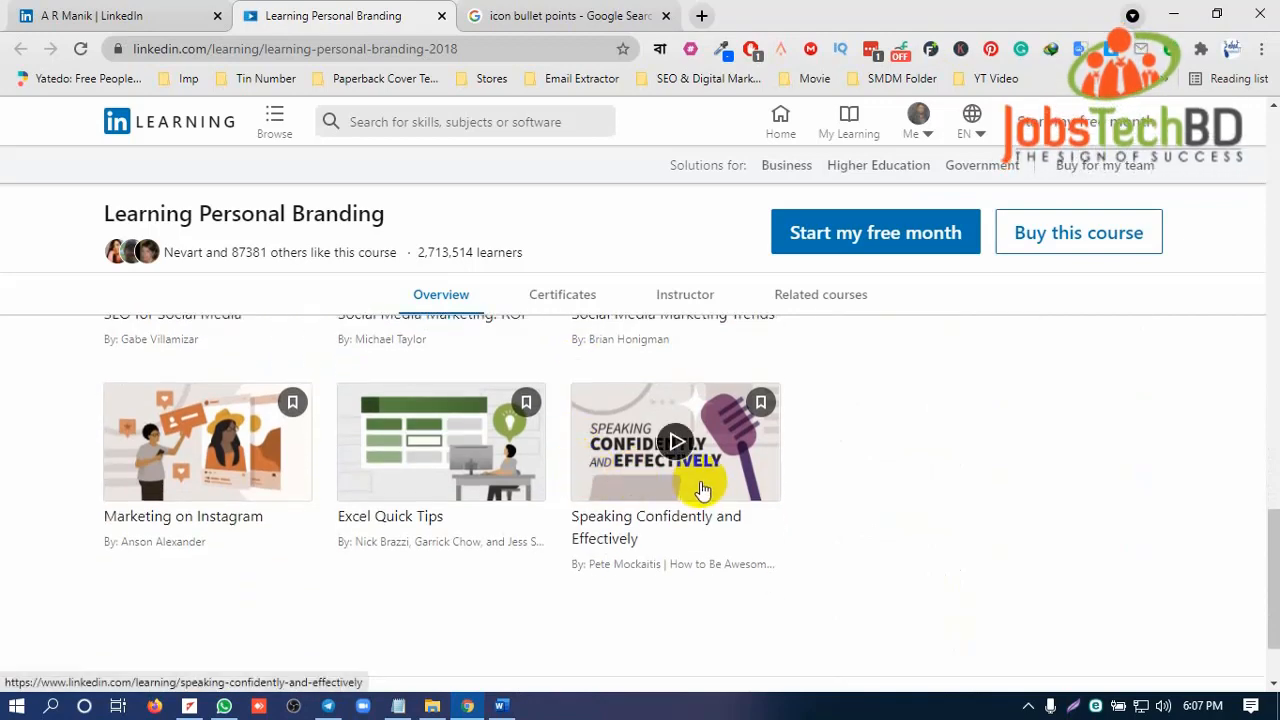
scroll(700, 490, "up", 6)
scroll(700, 495, "up", 10)
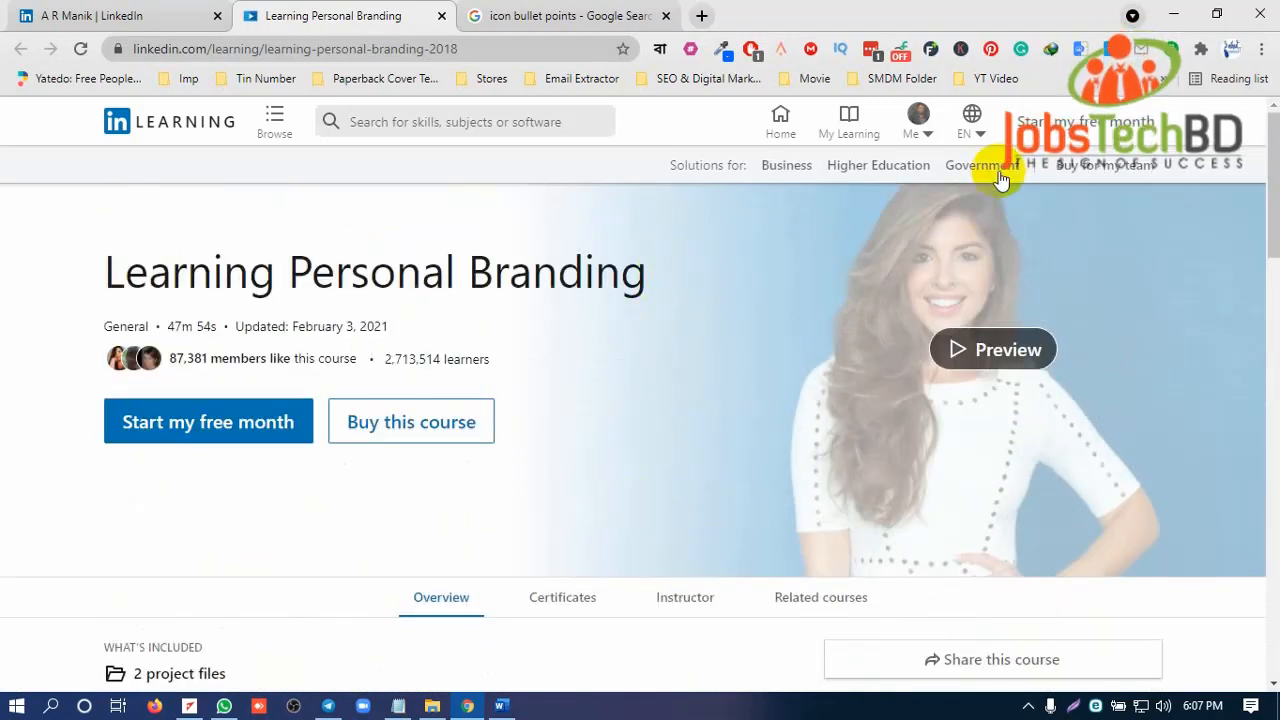
Step: Close the "Learning Personal Branding" course page and review the own LinkedIn profile from its header through the About section
left_click(928, 138)
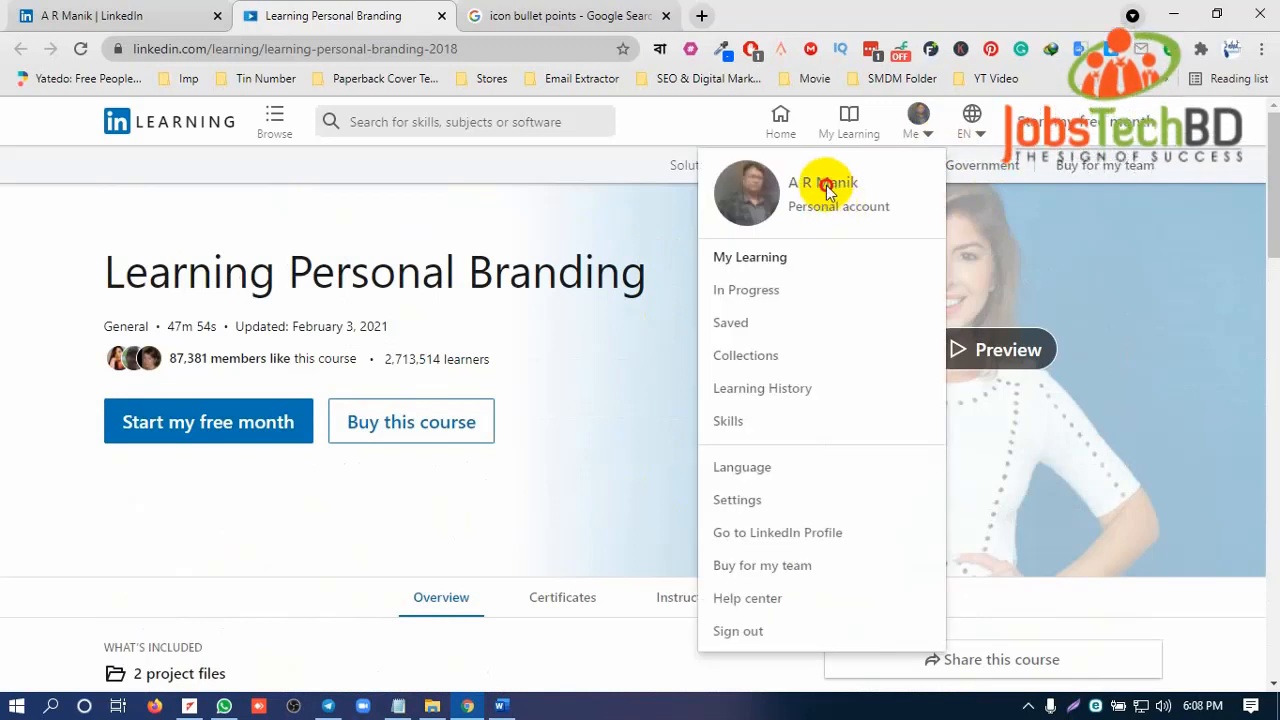
left_click(443, 18)
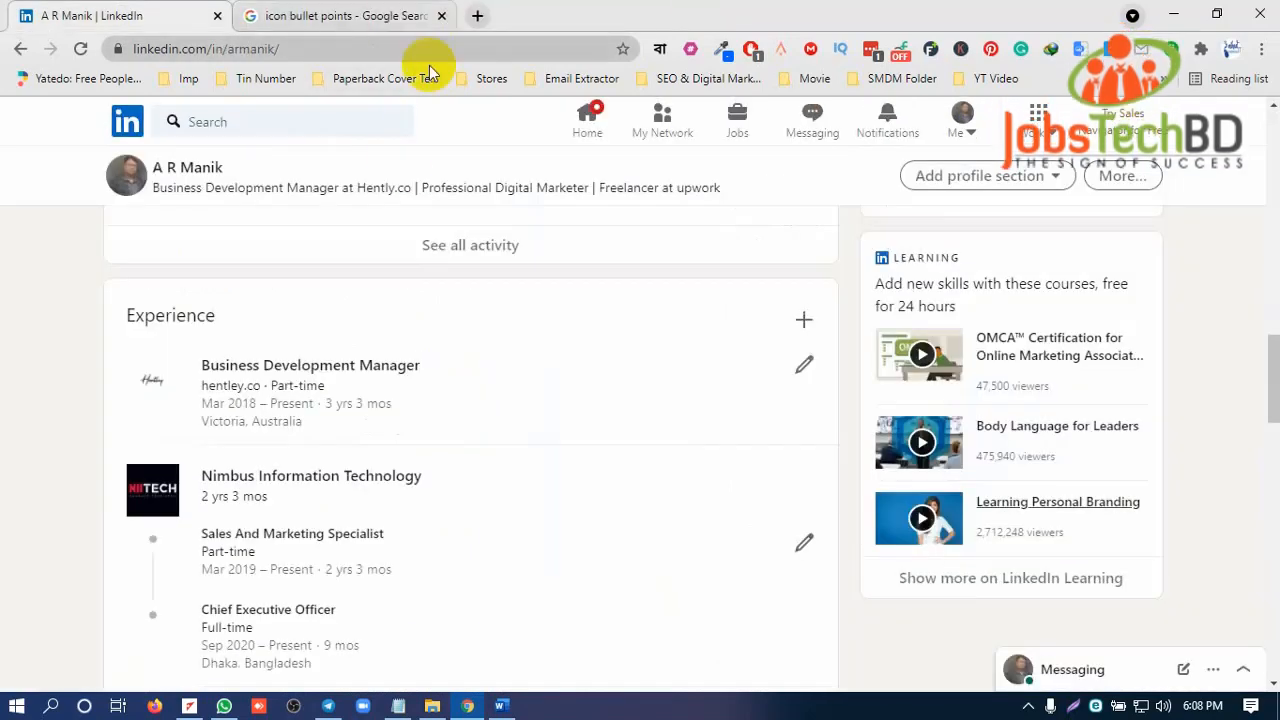
scroll(475, 330, "up", 8)
scroll(490, 335, "up", 9)
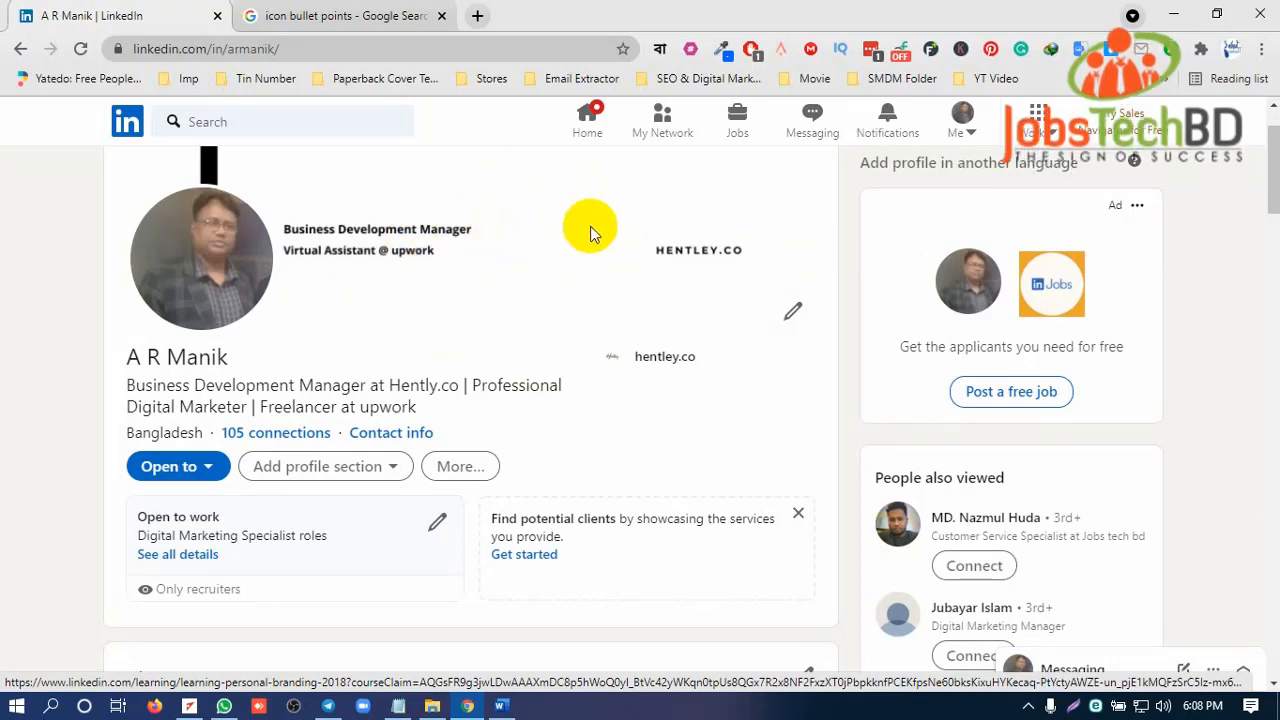
scroll(549, 246, "up", 1)
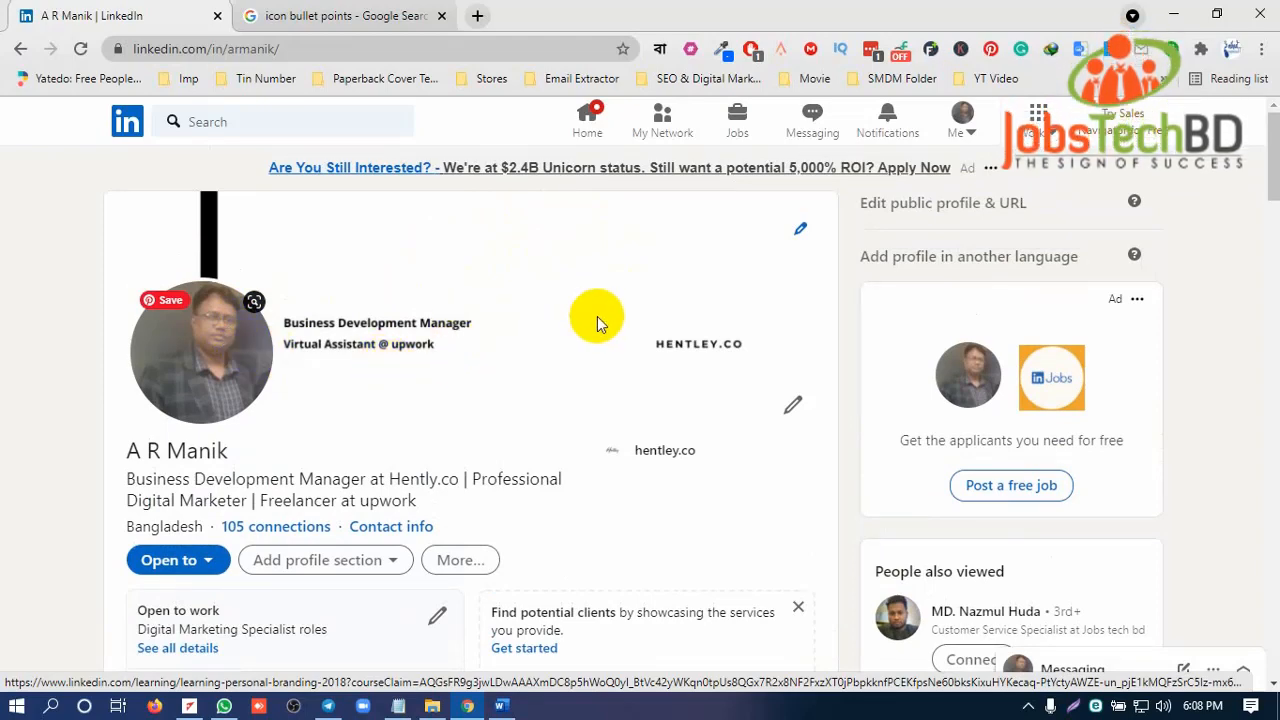
scroll(597, 316, "down", 2)
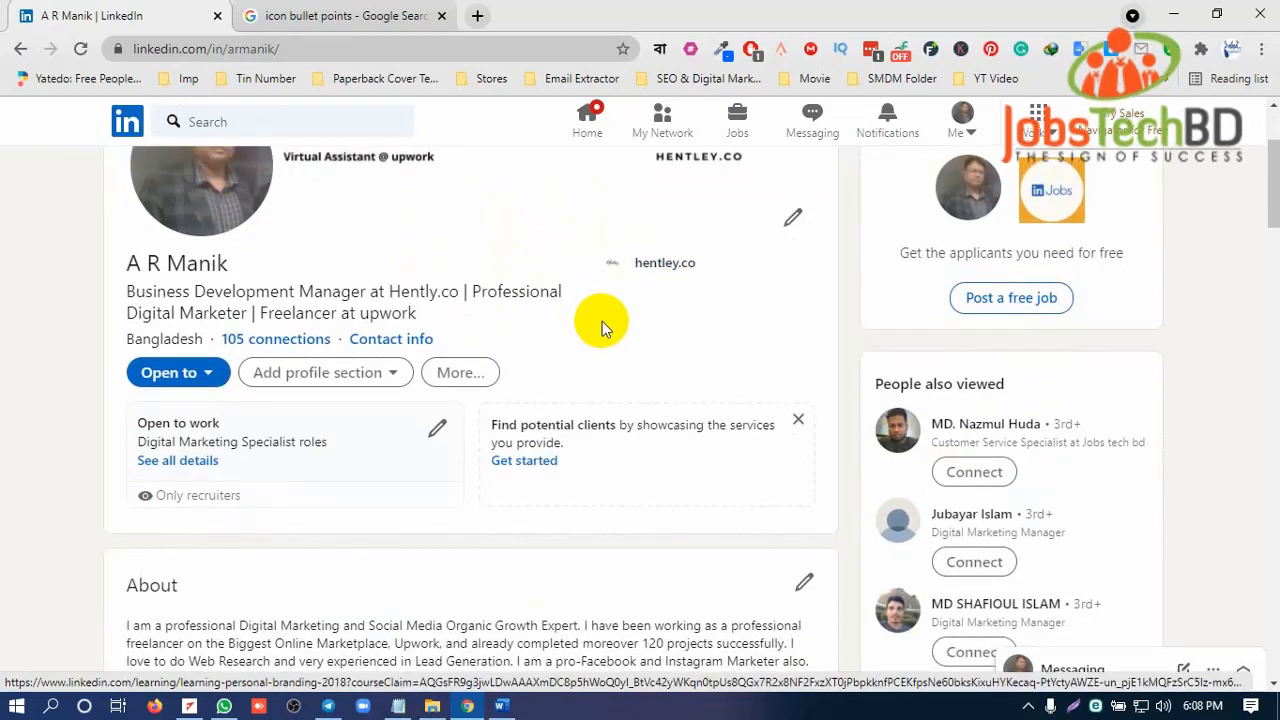
scroll(602, 321, "down", 3)
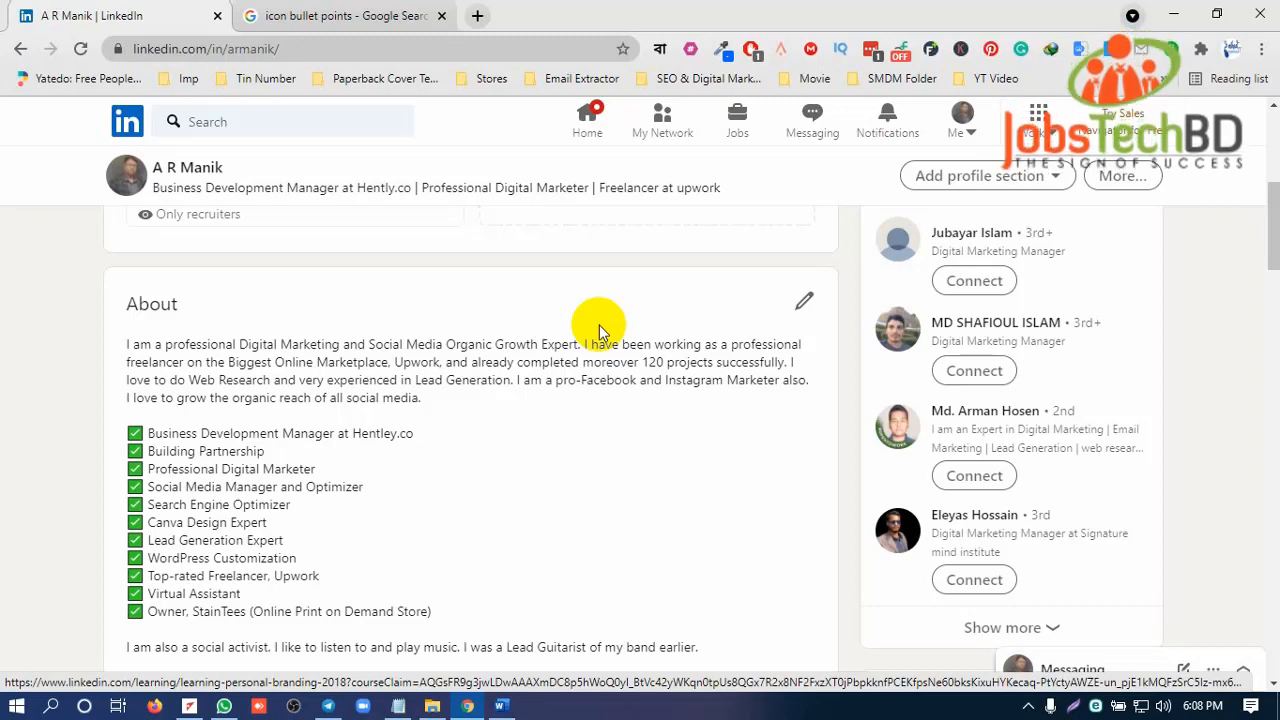
scroll(645, 382, "down", 2)
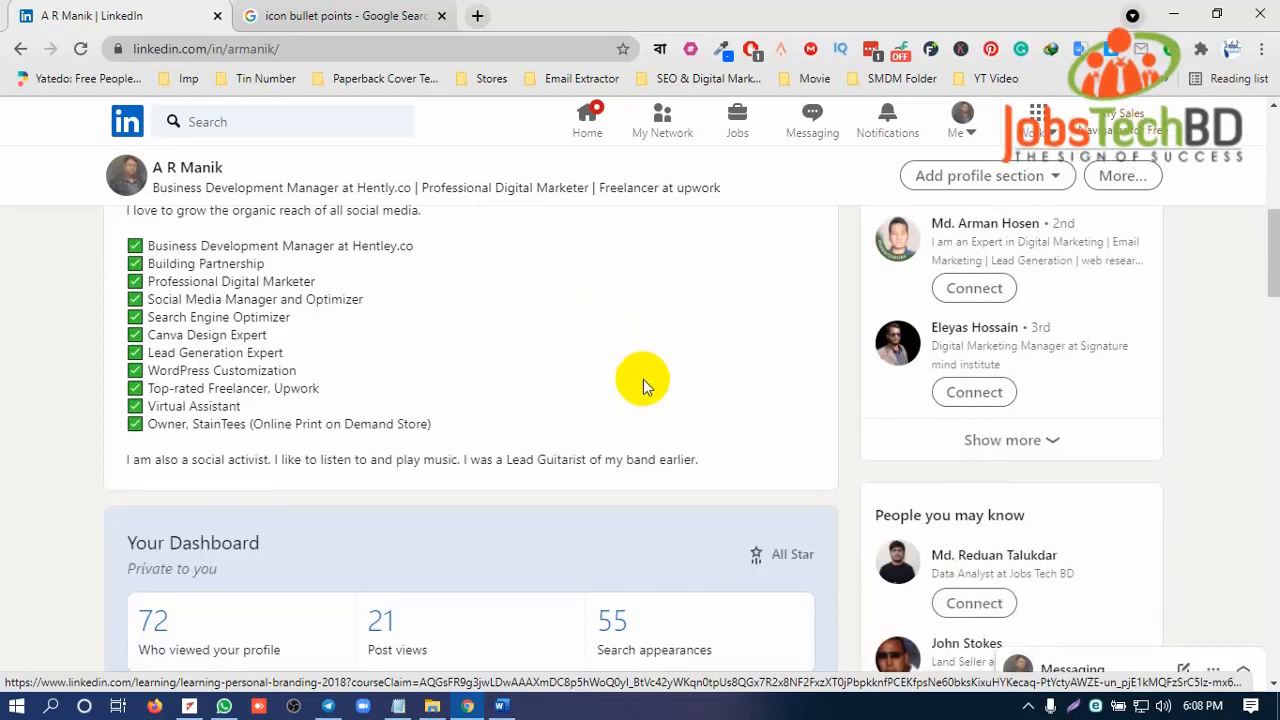